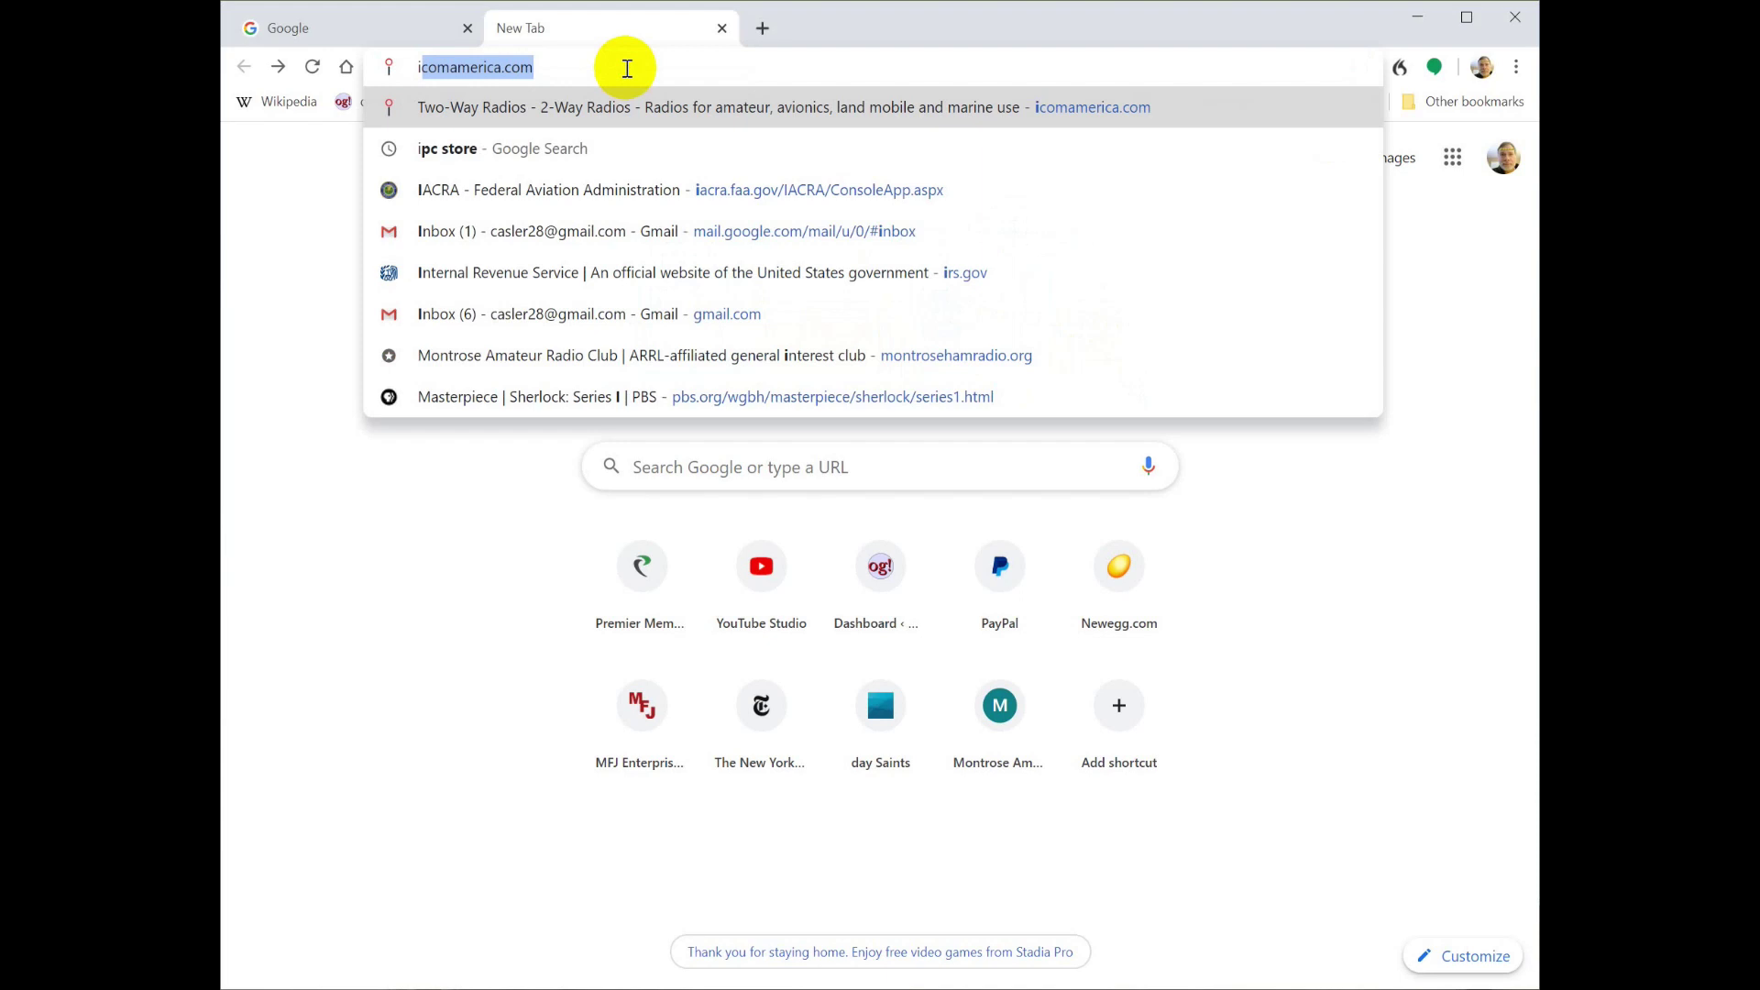
Step: Go to icomamerica.com and open the IC-7300 downloads page from its support download database
{"action": "key", "text": "Return"}
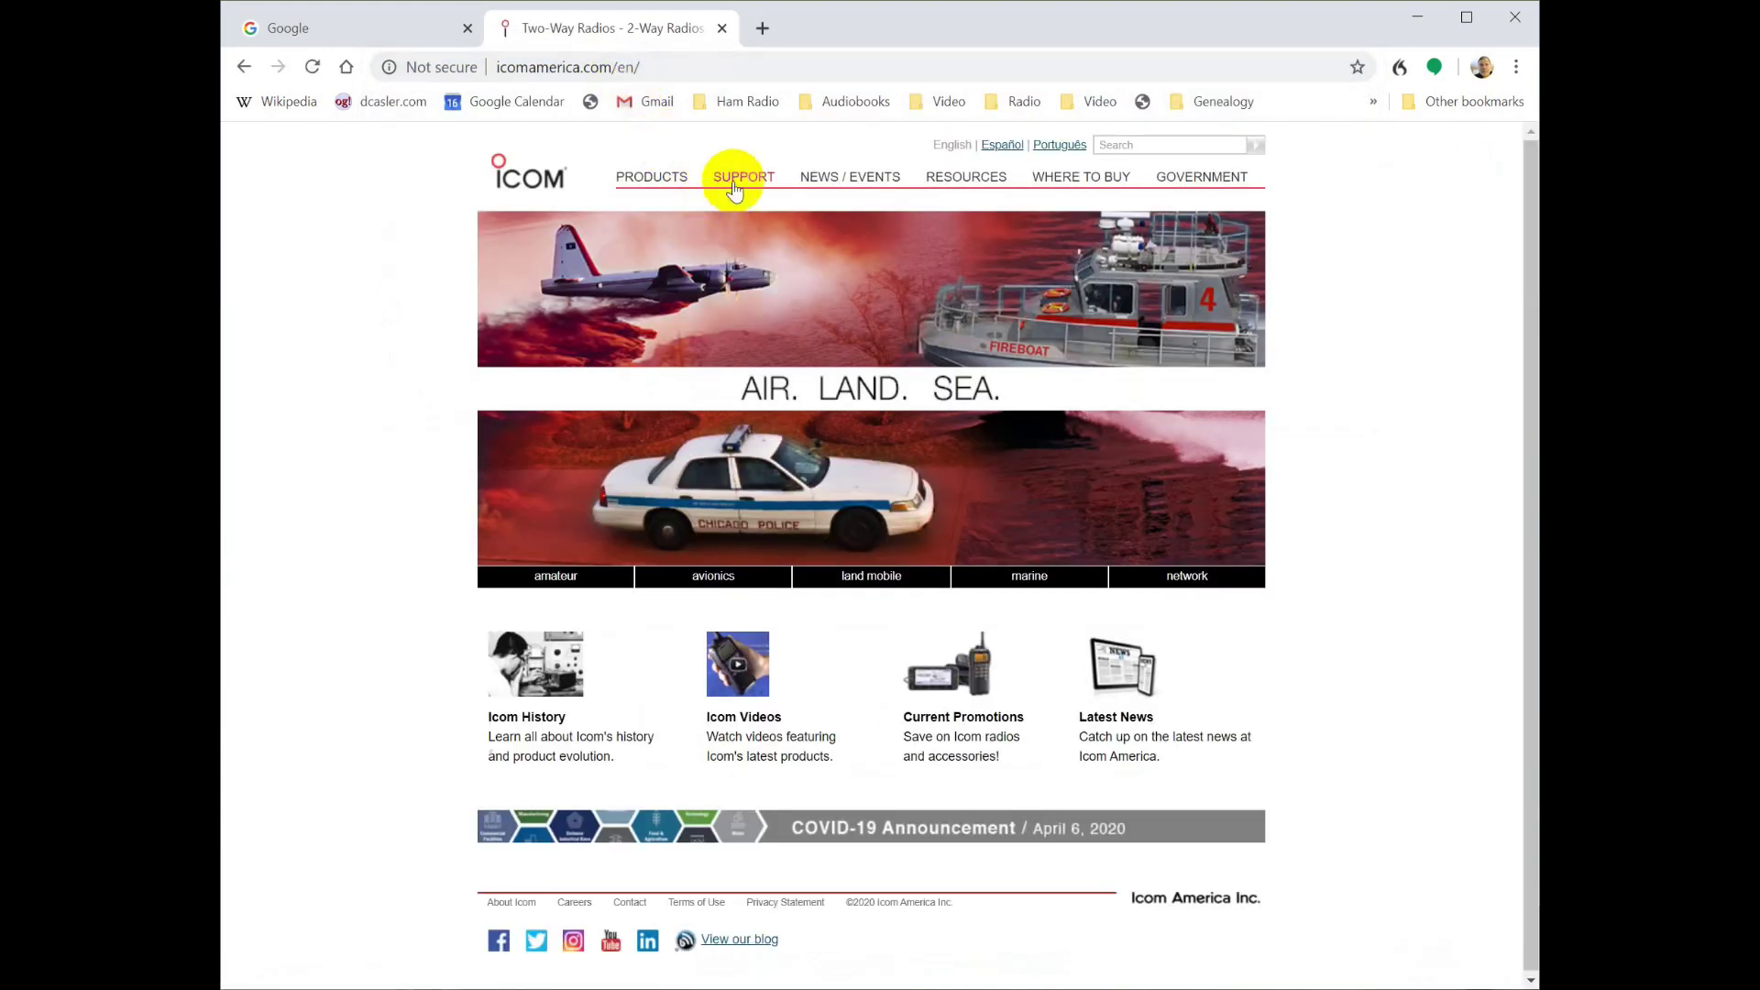
{"action": "left_click", "coordinate": [746, 186]}
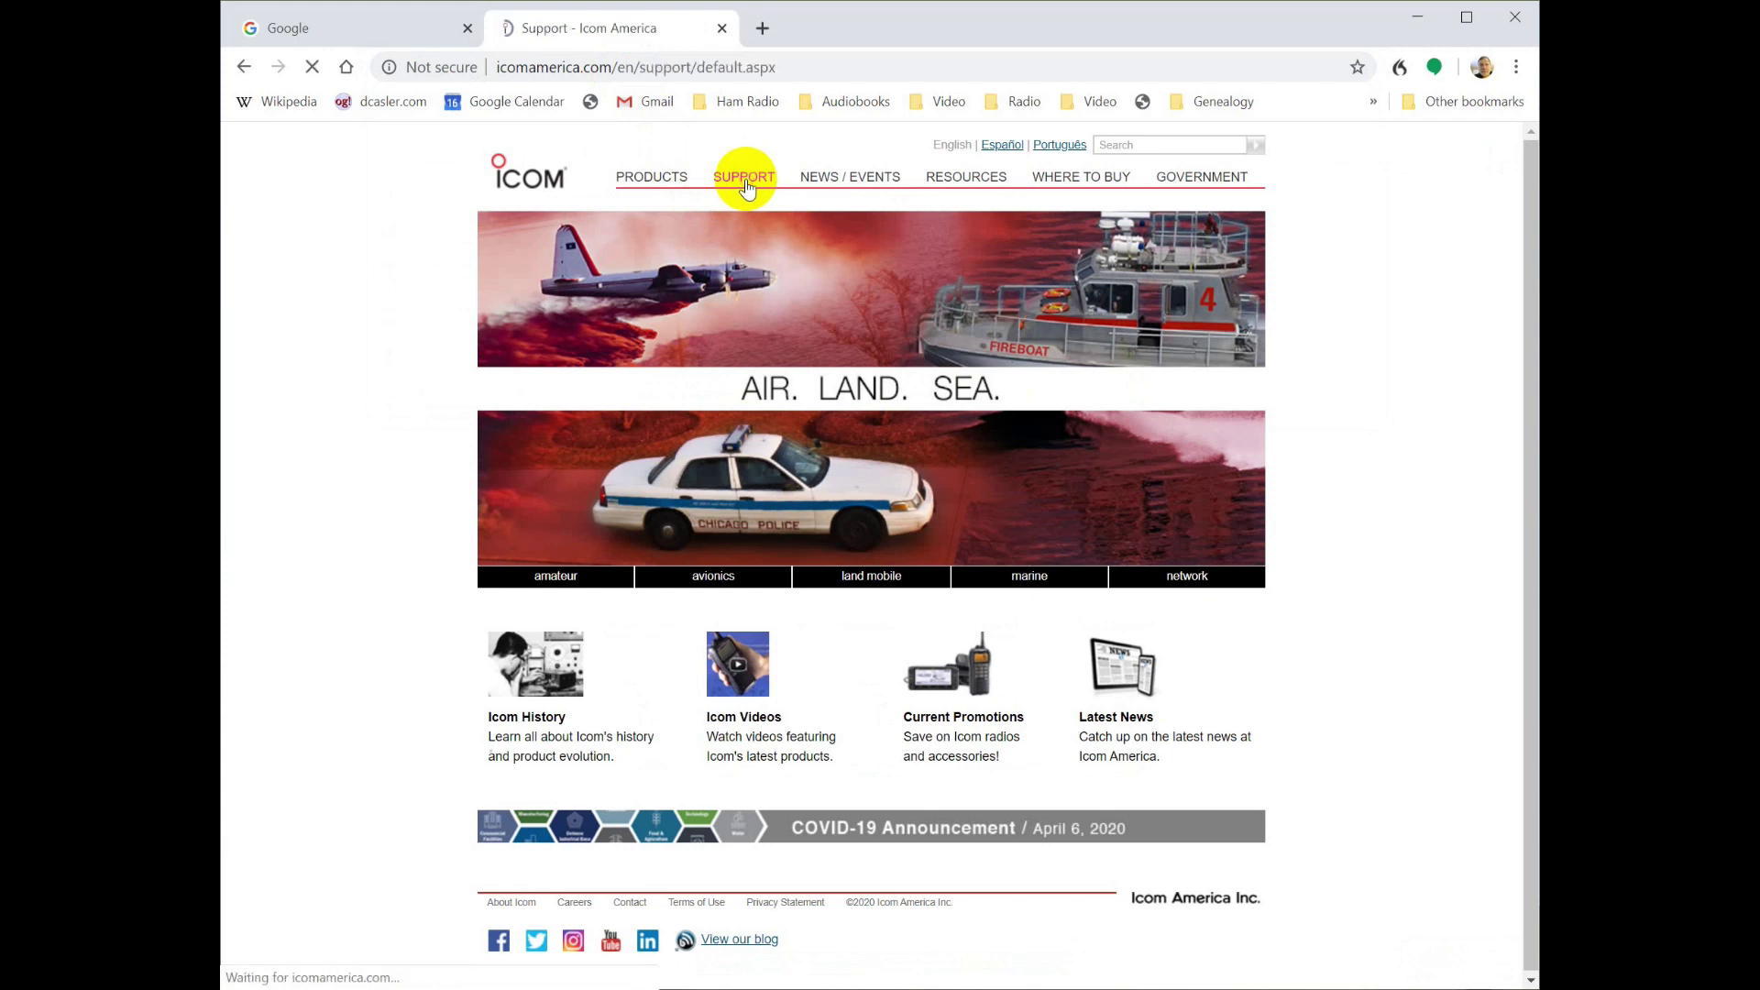
{"action": "left_click", "coordinate": [964, 186]}
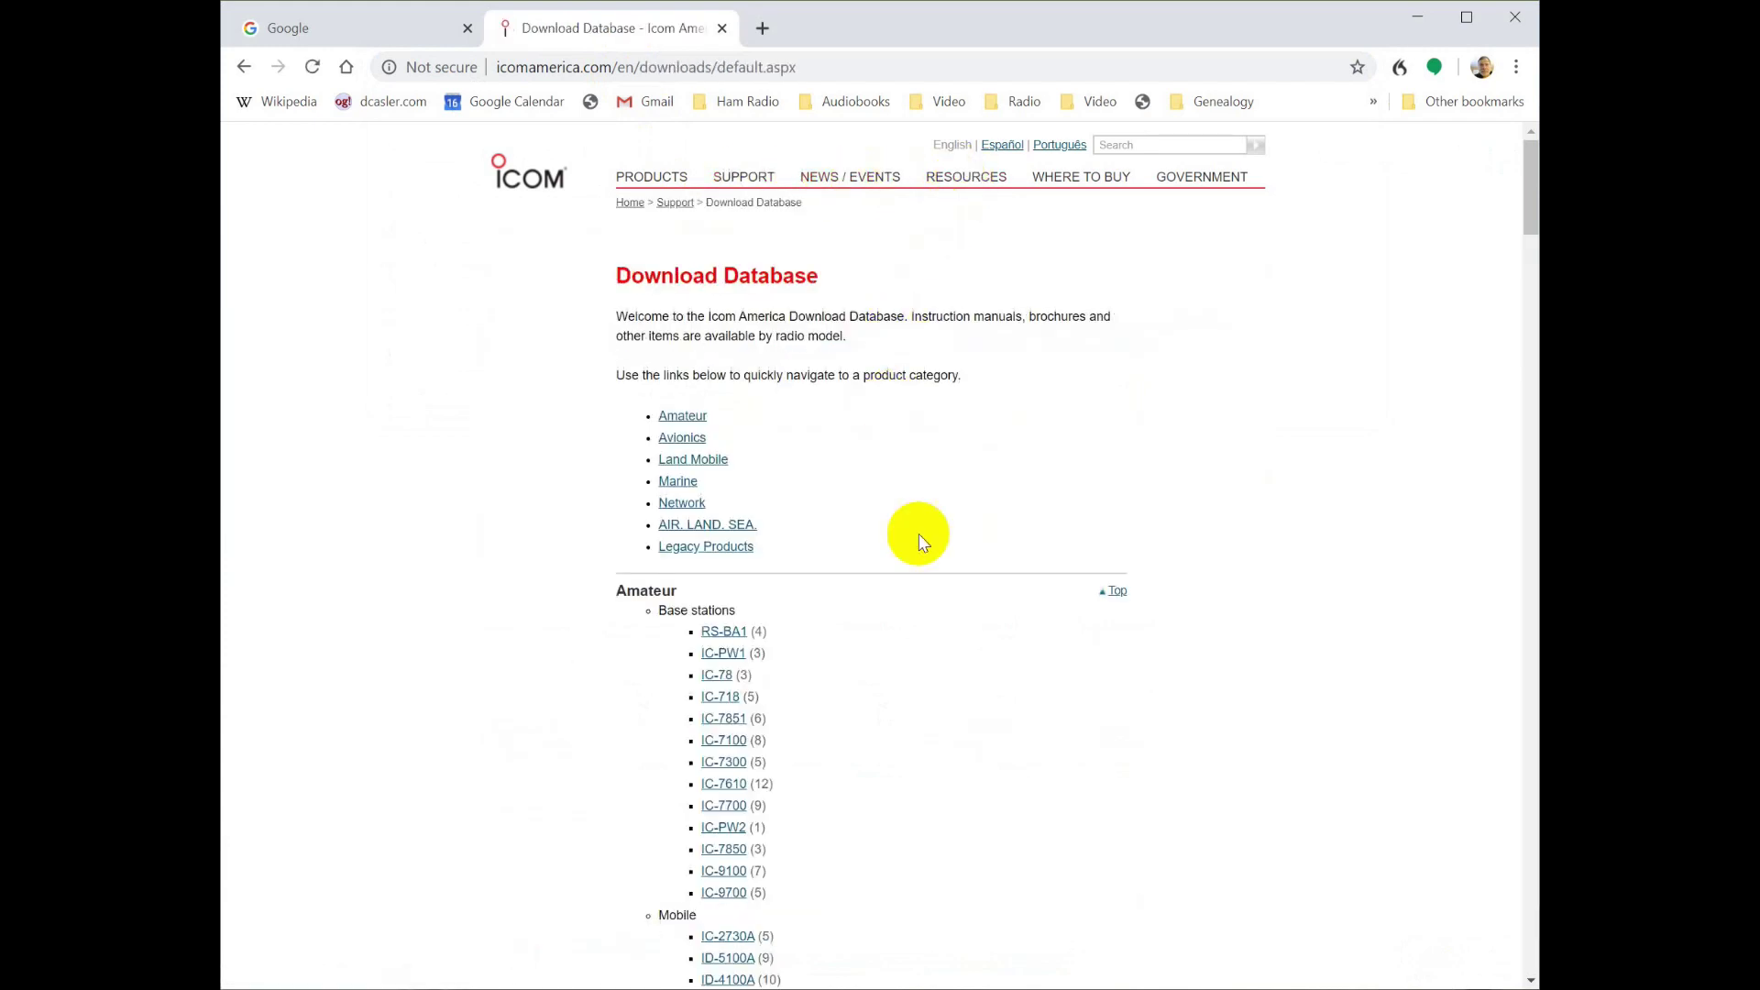
{"action": "scroll", "coordinate": [794, 645], "scroll_direction": "down", "scroll_amount": 1}
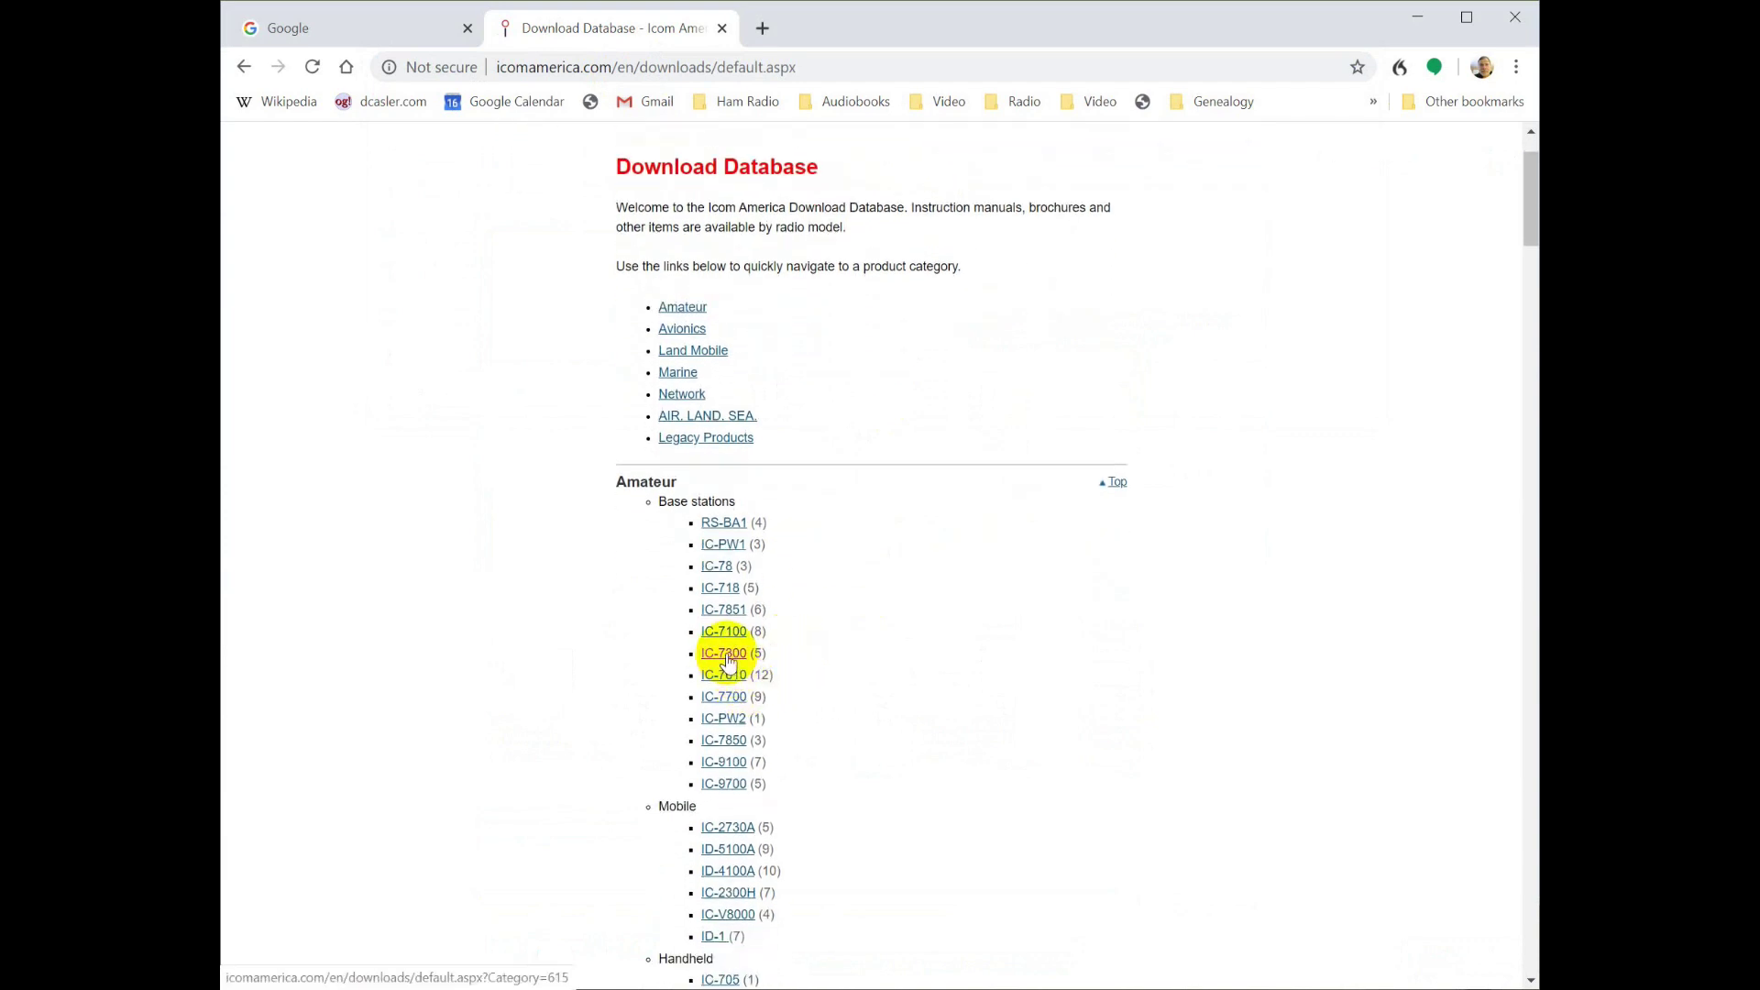
{"action": "left_click", "coordinate": [726, 655]}
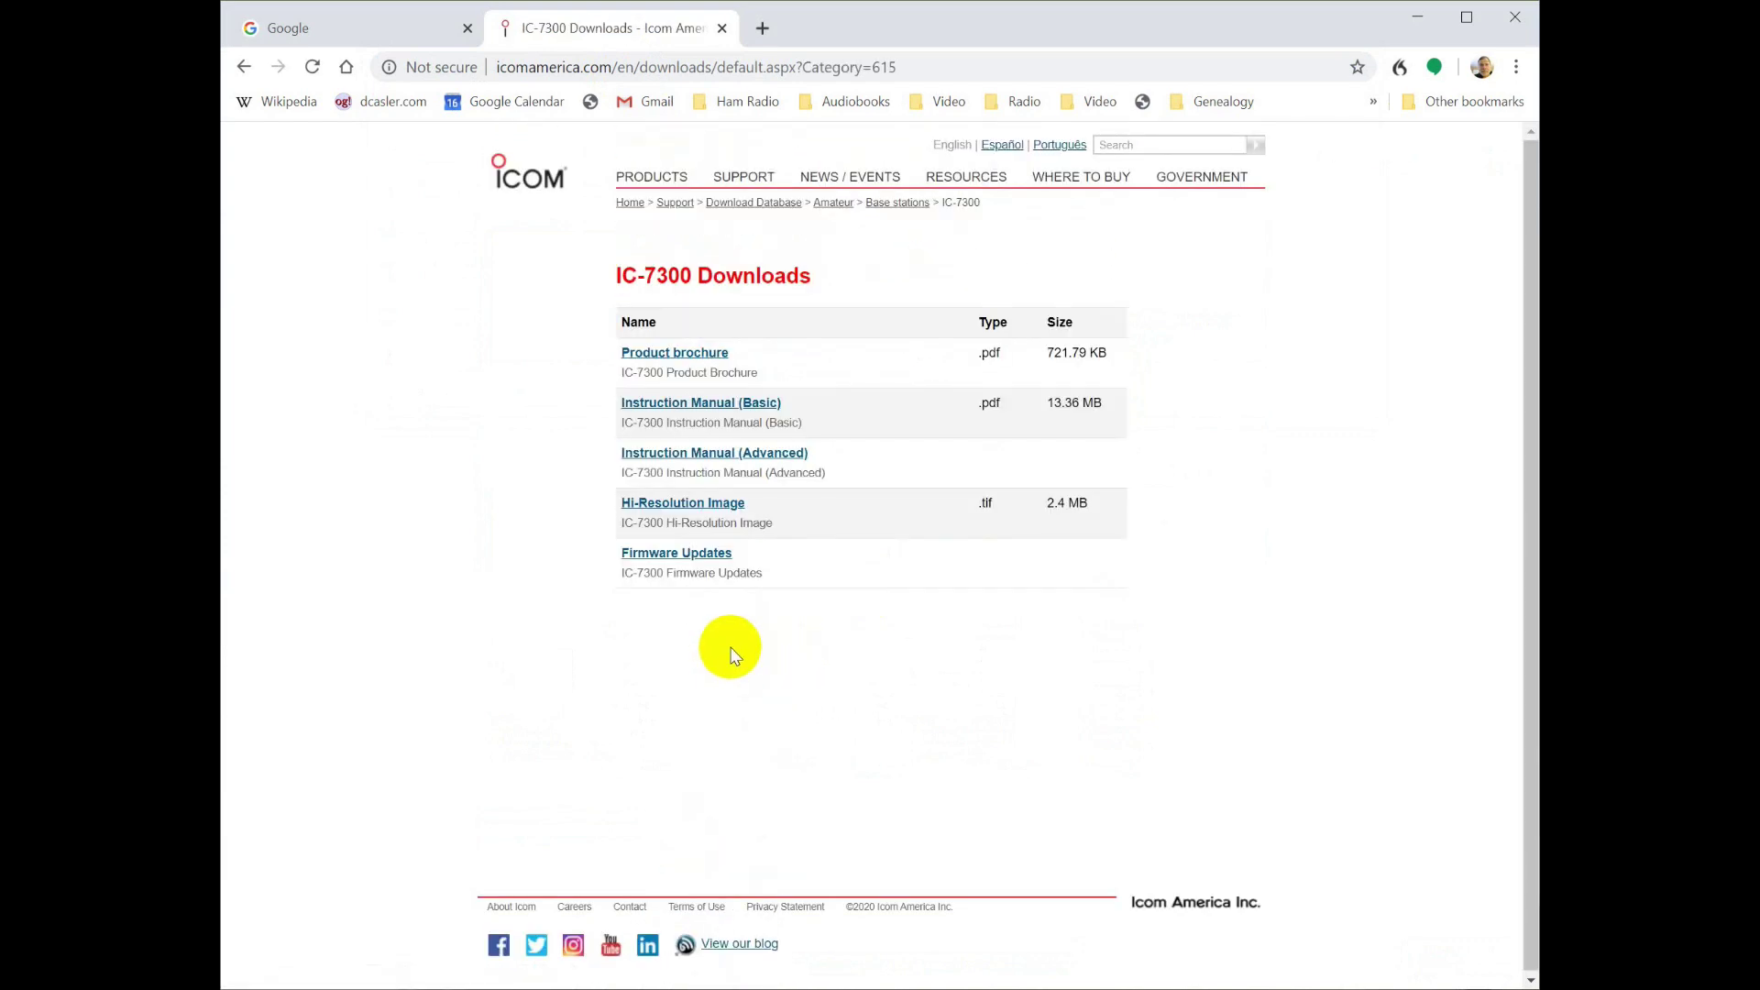
Step: From the IC-7300 firmware updates link, search by model name for ic-7300 and open the USB Driver Version 1.30 entry
{"action": "left_click", "coordinate": [701, 555]}
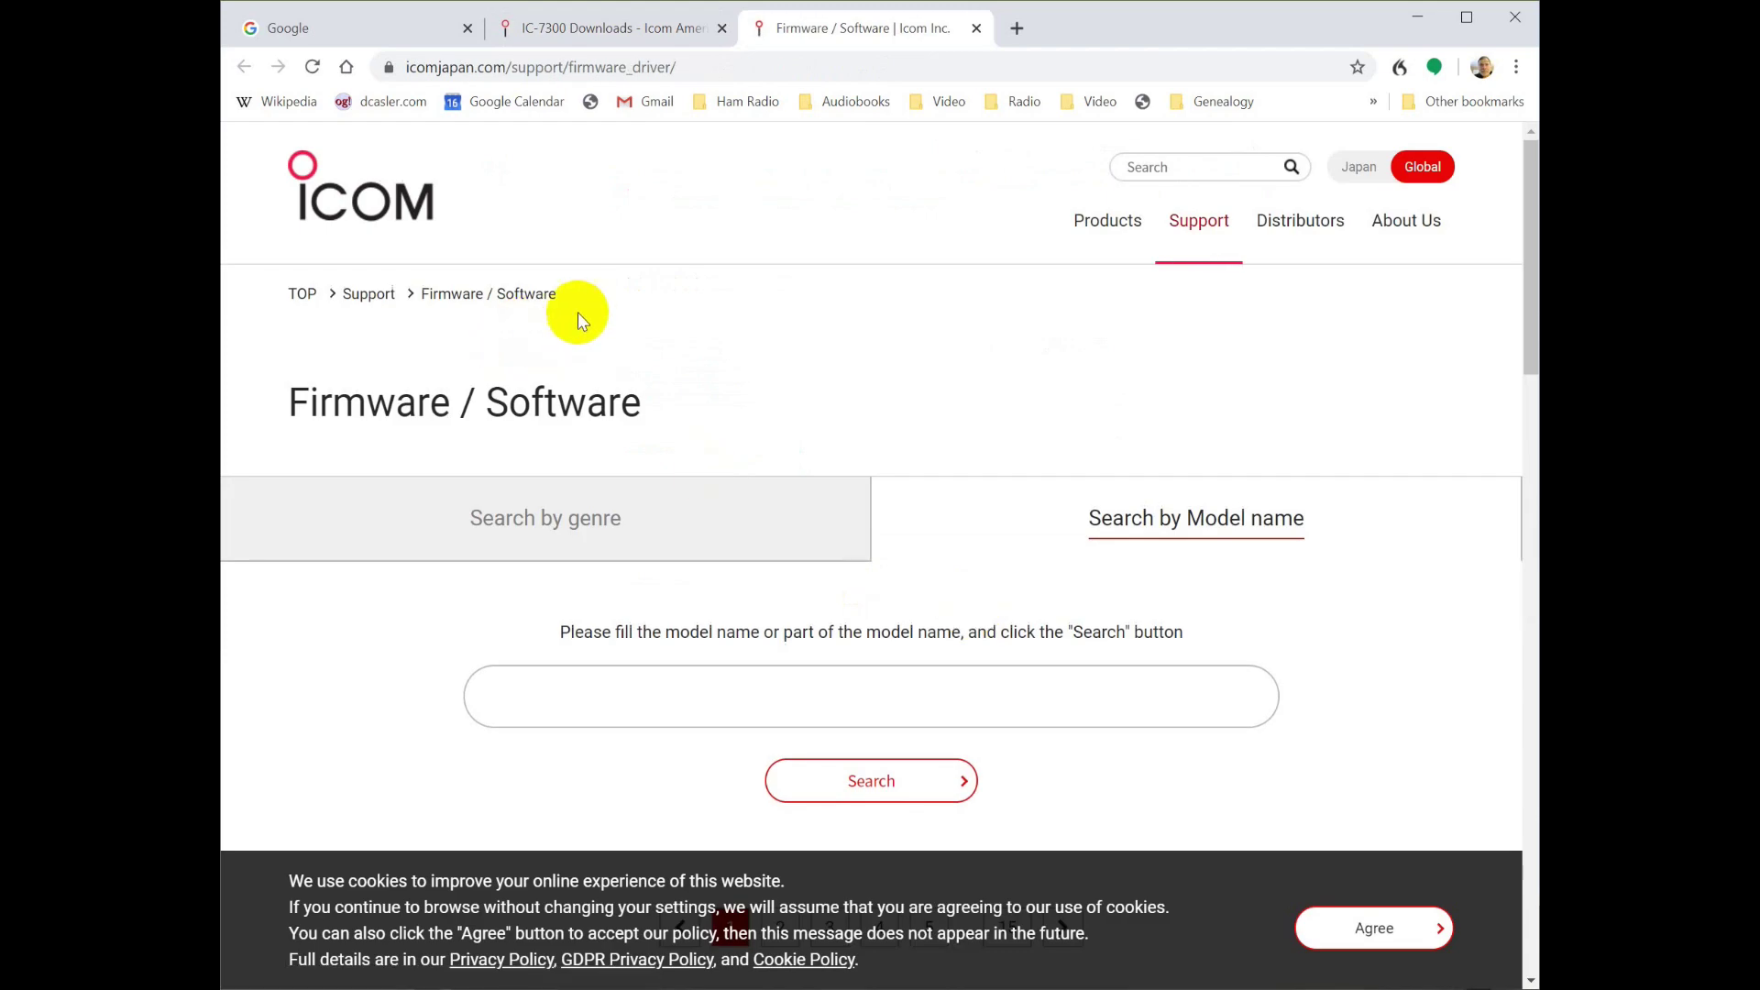
{"action": "left_click", "coordinate": [538, 689]}
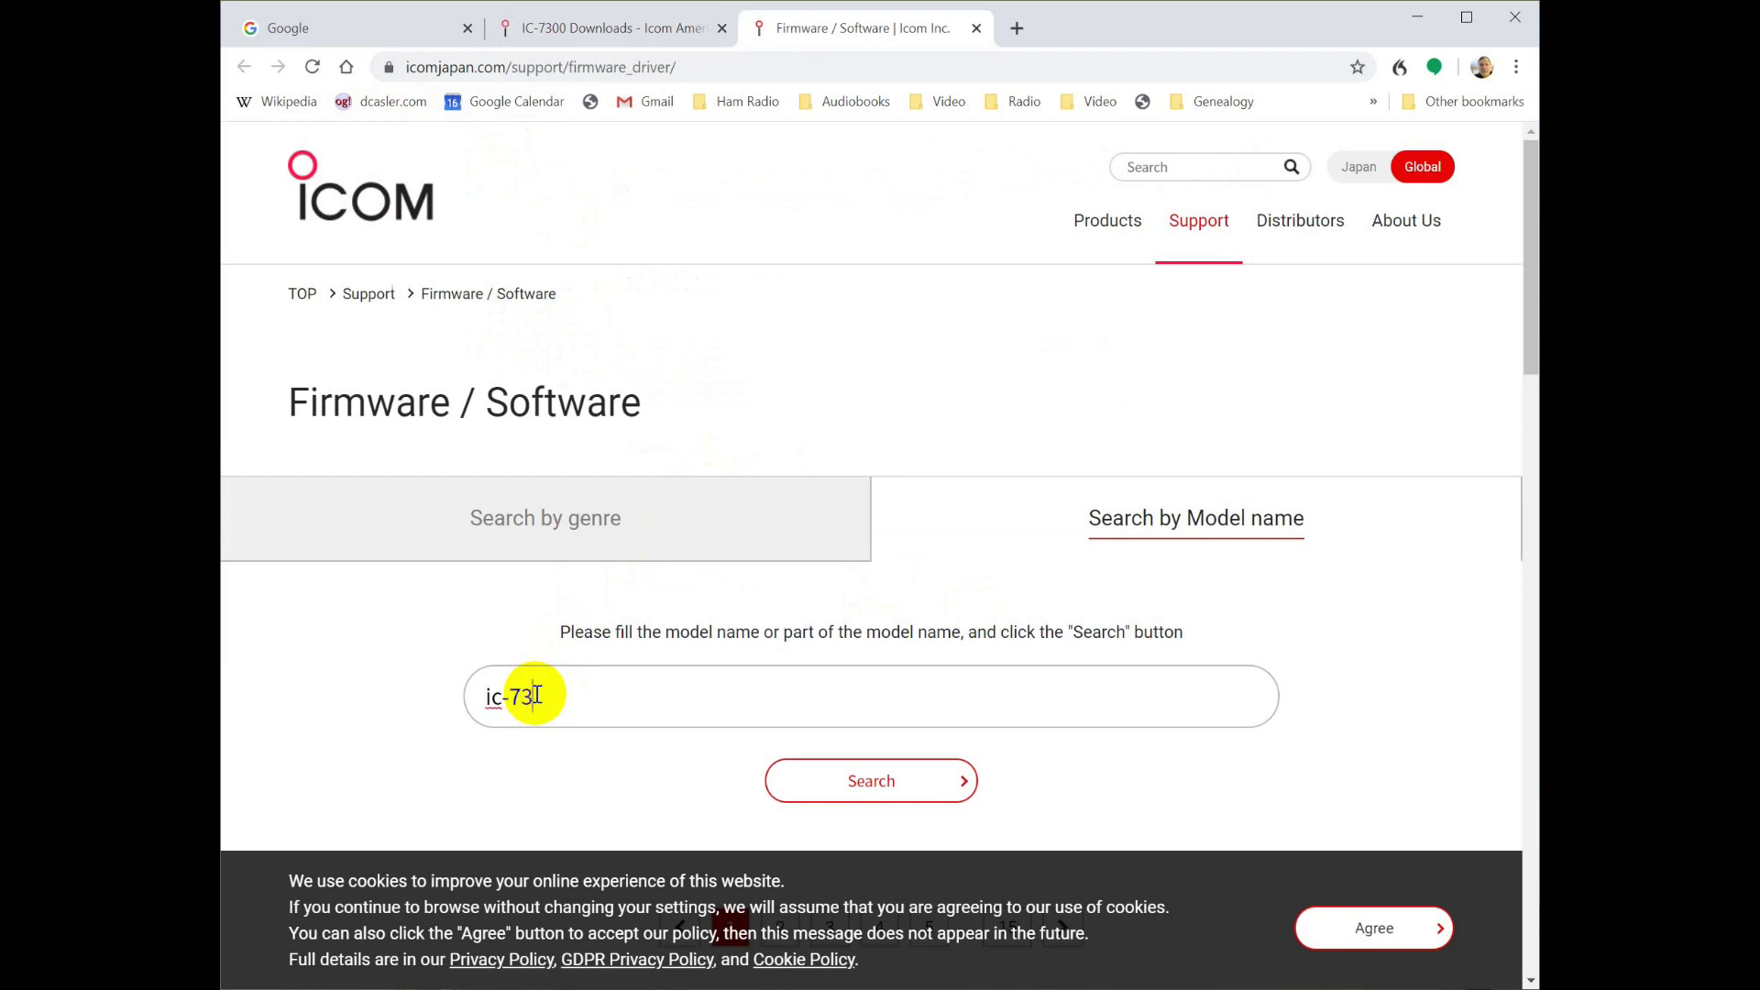
{"action": "left_click", "coordinate": [860, 784]}
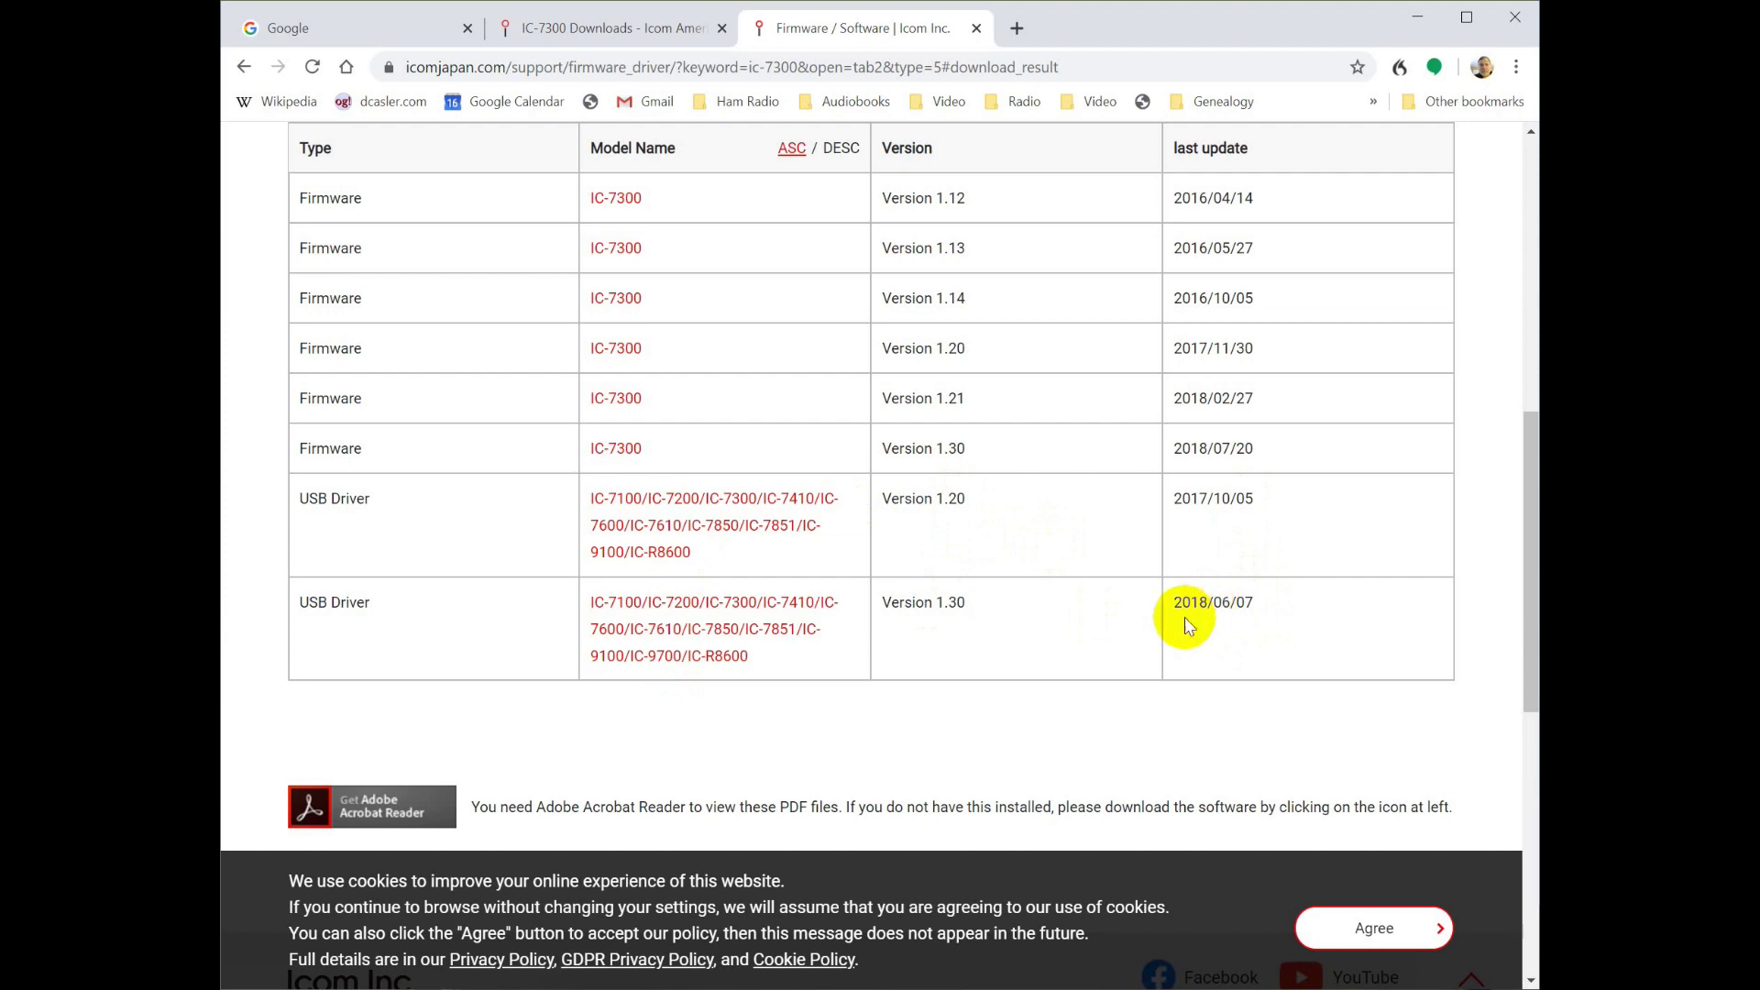
{"action": "left_click", "coordinate": [692, 636]}
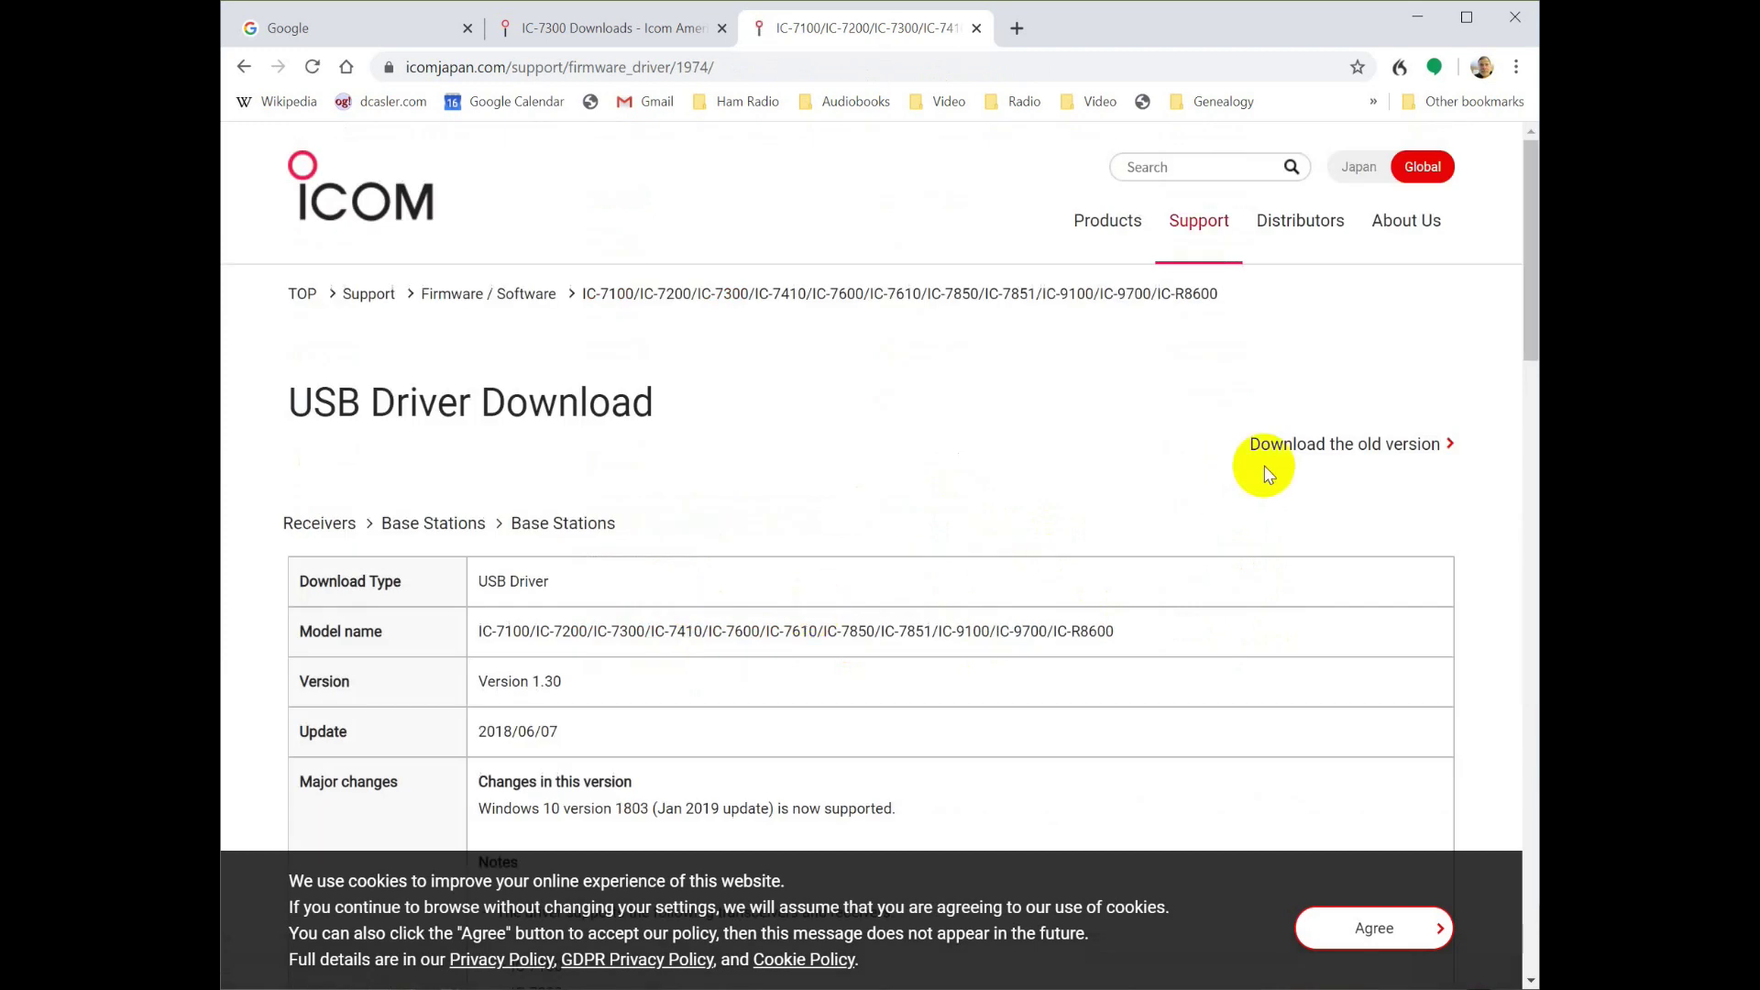
Step: Examine the USB driver page for its version, supported radio models, installation guide note and file details
{"action": "scroll", "coordinate": [1219, 495], "scroll_direction": "down", "scroll_amount": 1}
{"action": "scroll", "coordinate": [1231, 528], "scroll_direction": "down", "scroll_amount": 4}
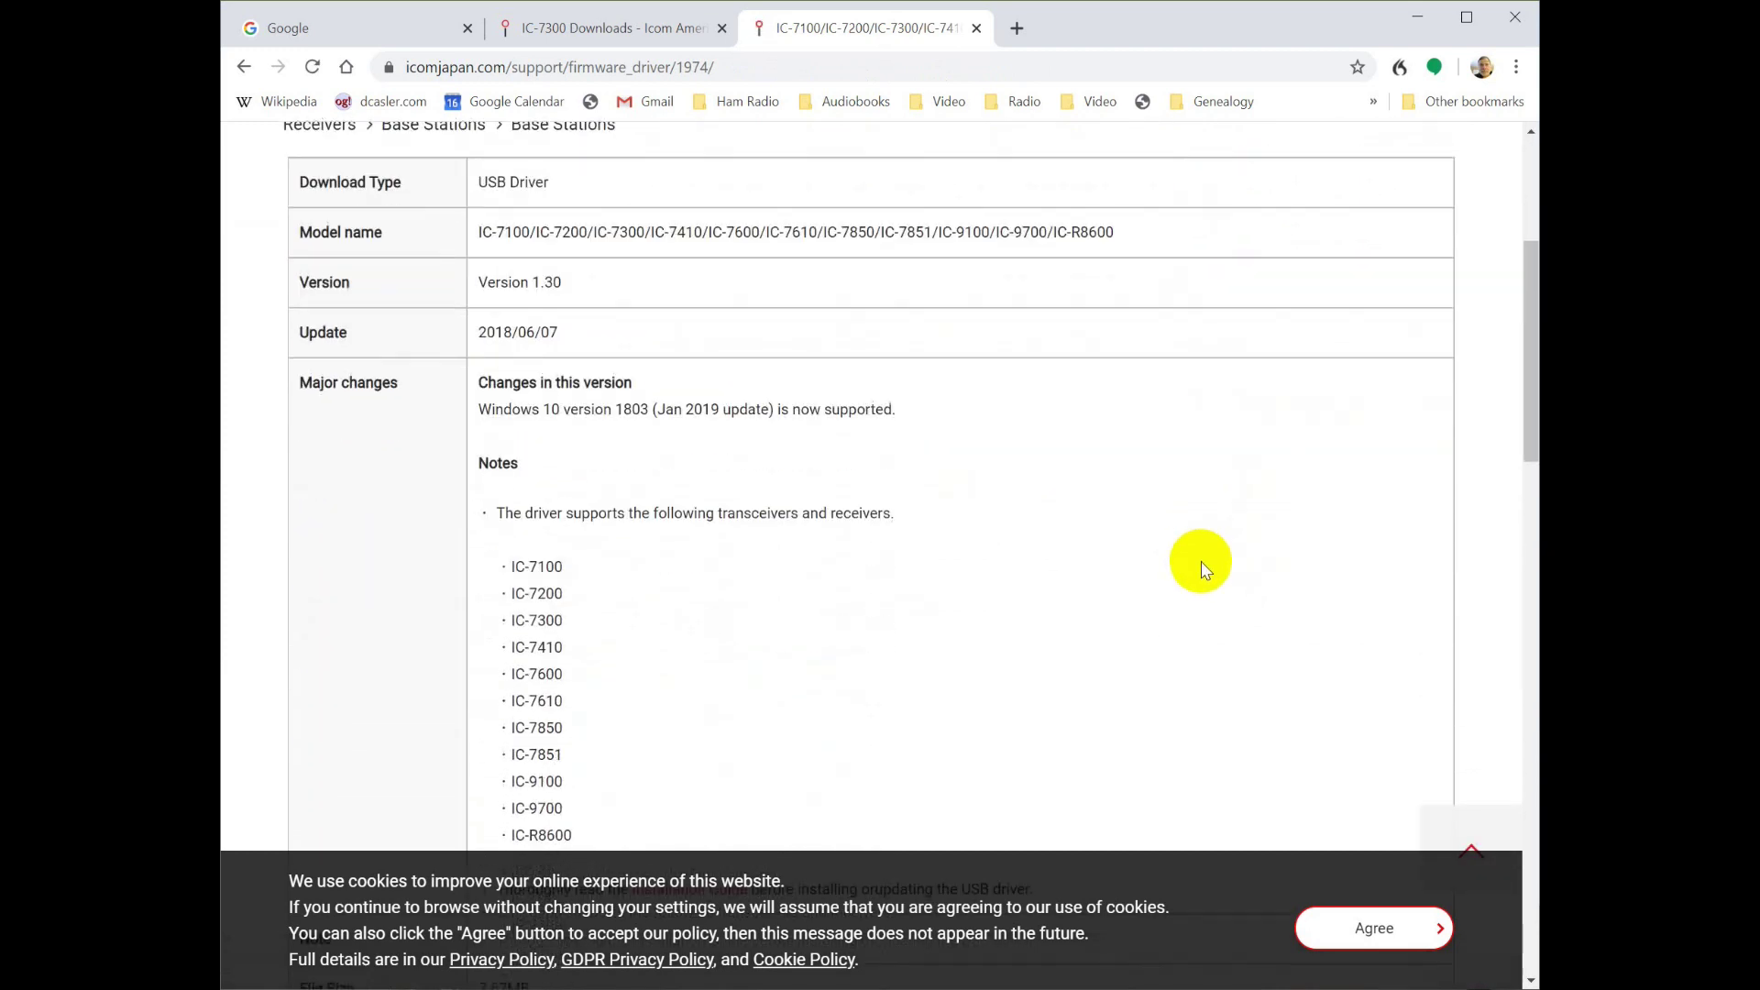
{"action": "scroll", "coordinate": [1199, 559], "scroll_direction": "down", "scroll_amount": 2}
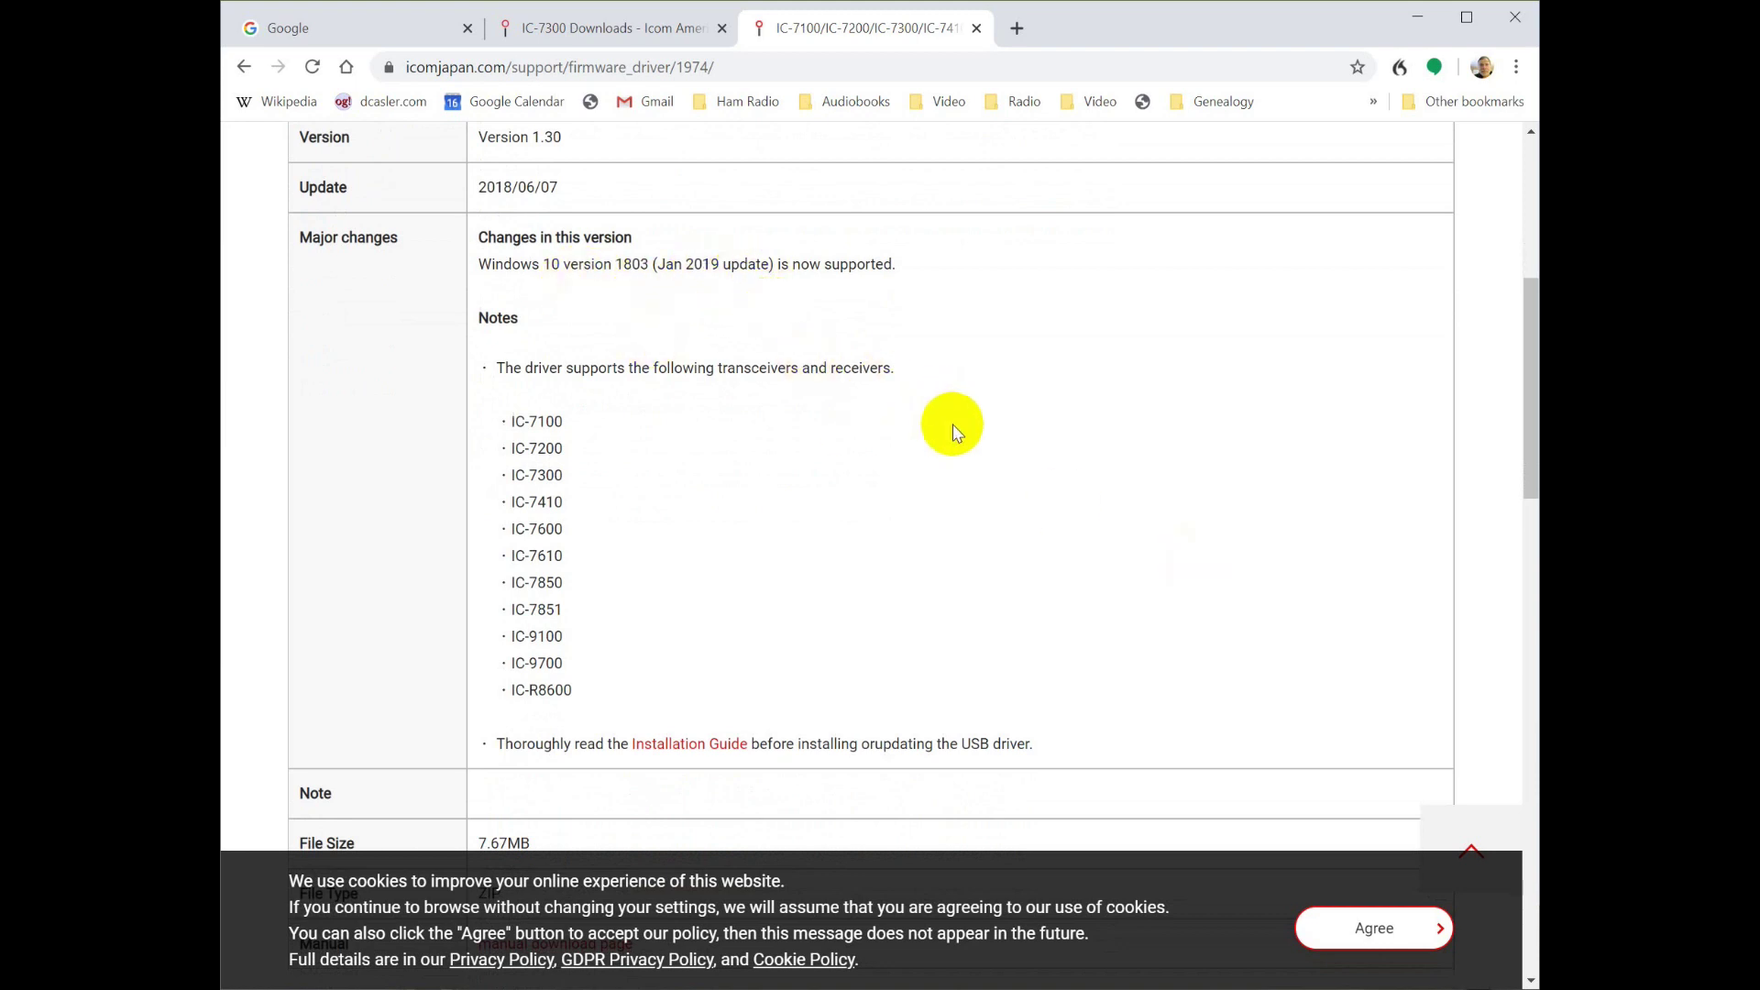
{"action": "scroll", "coordinate": [949, 454], "scroll_direction": "down", "scroll_amount": 2}
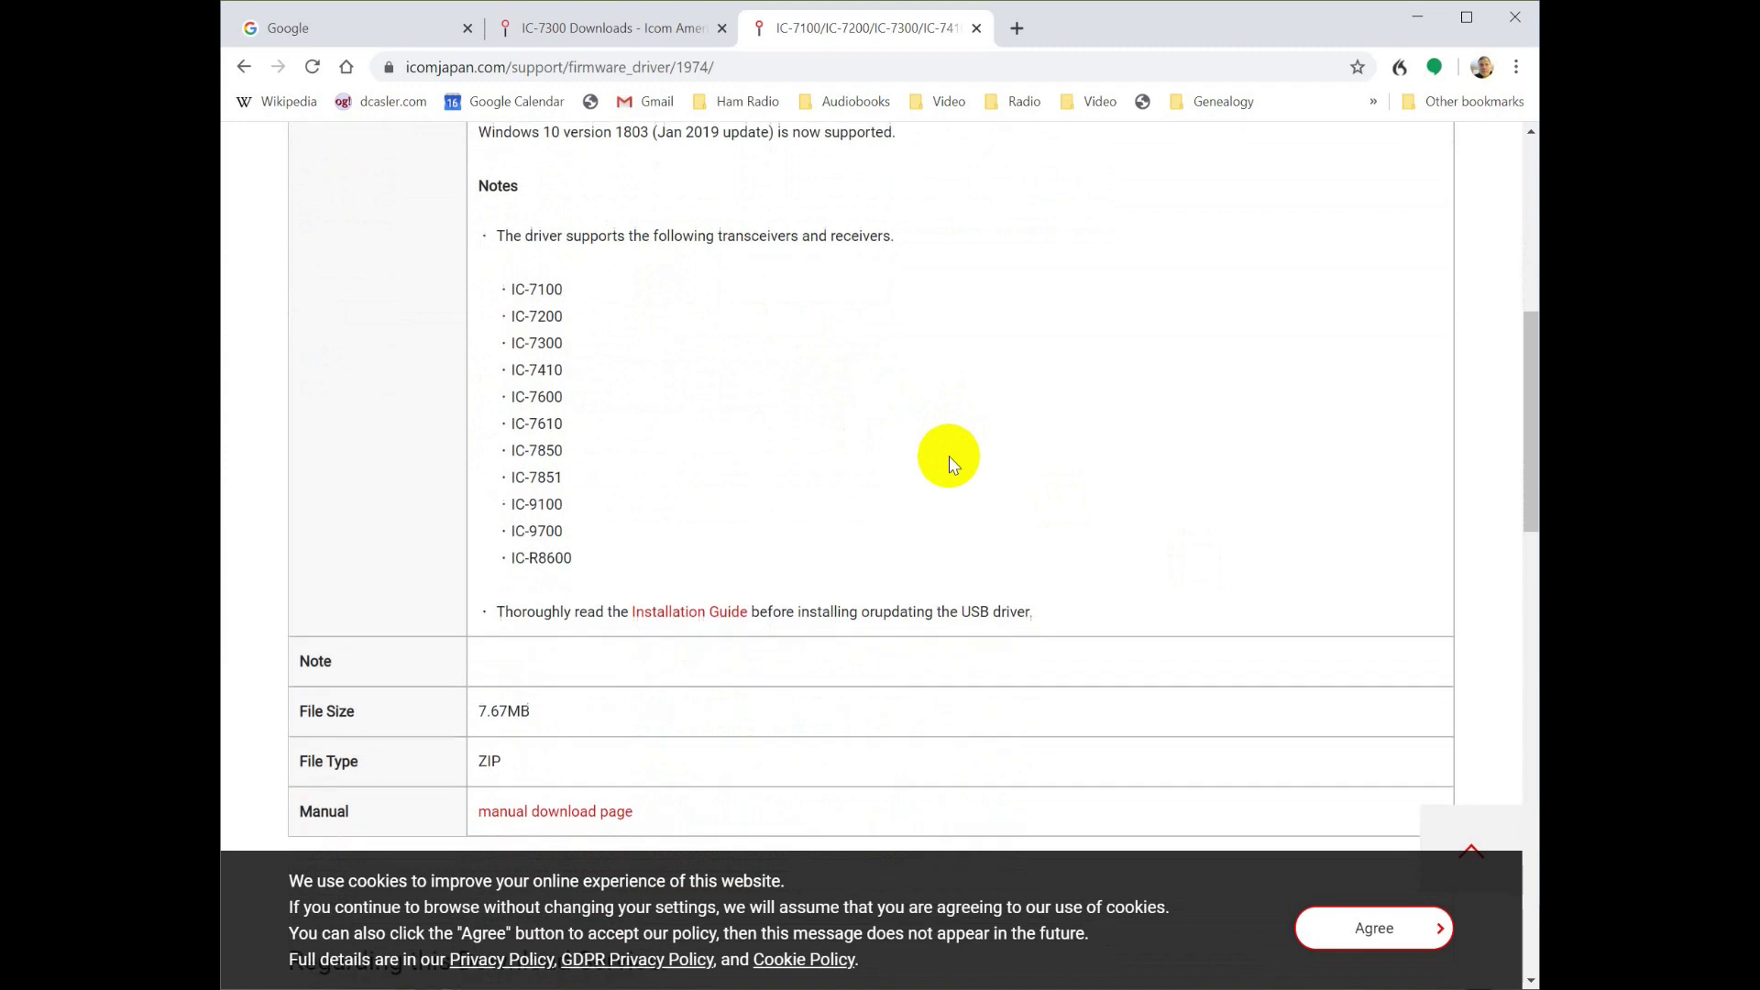
{"action": "scroll", "coordinate": [949, 454], "scroll_direction": "up", "scroll_amount": 5}
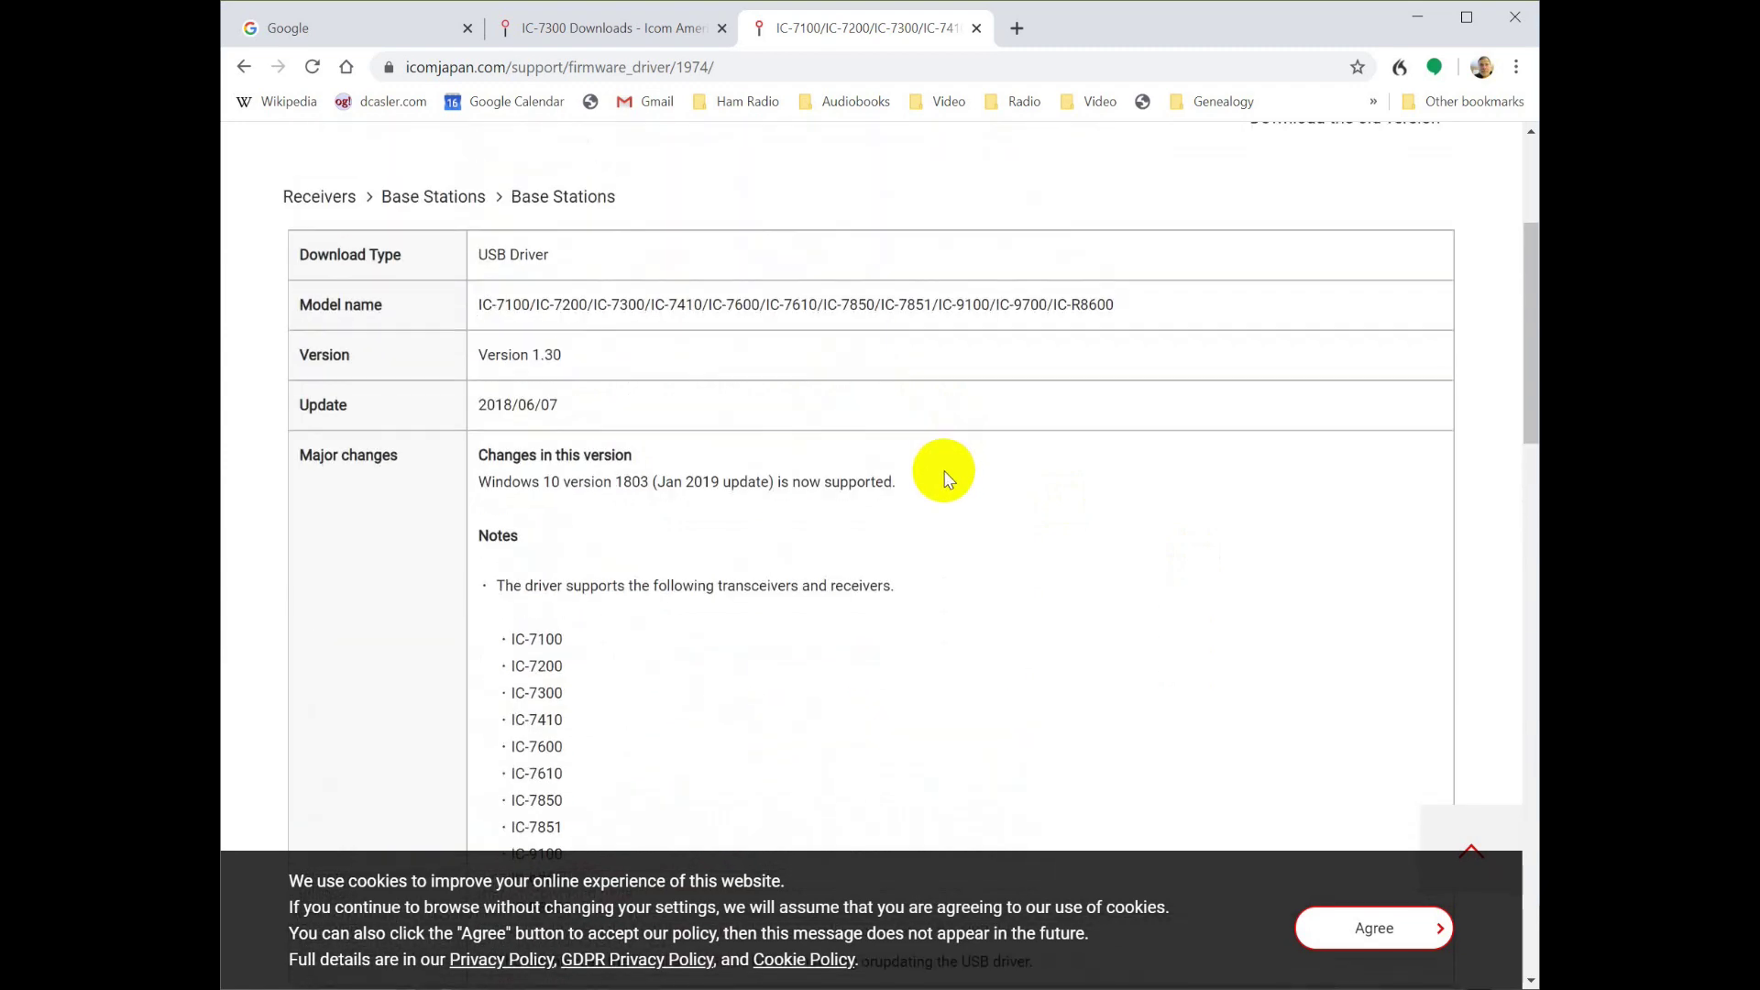
{"action": "scroll", "coordinate": [817, 557], "scroll_direction": "down", "scroll_amount": 5}
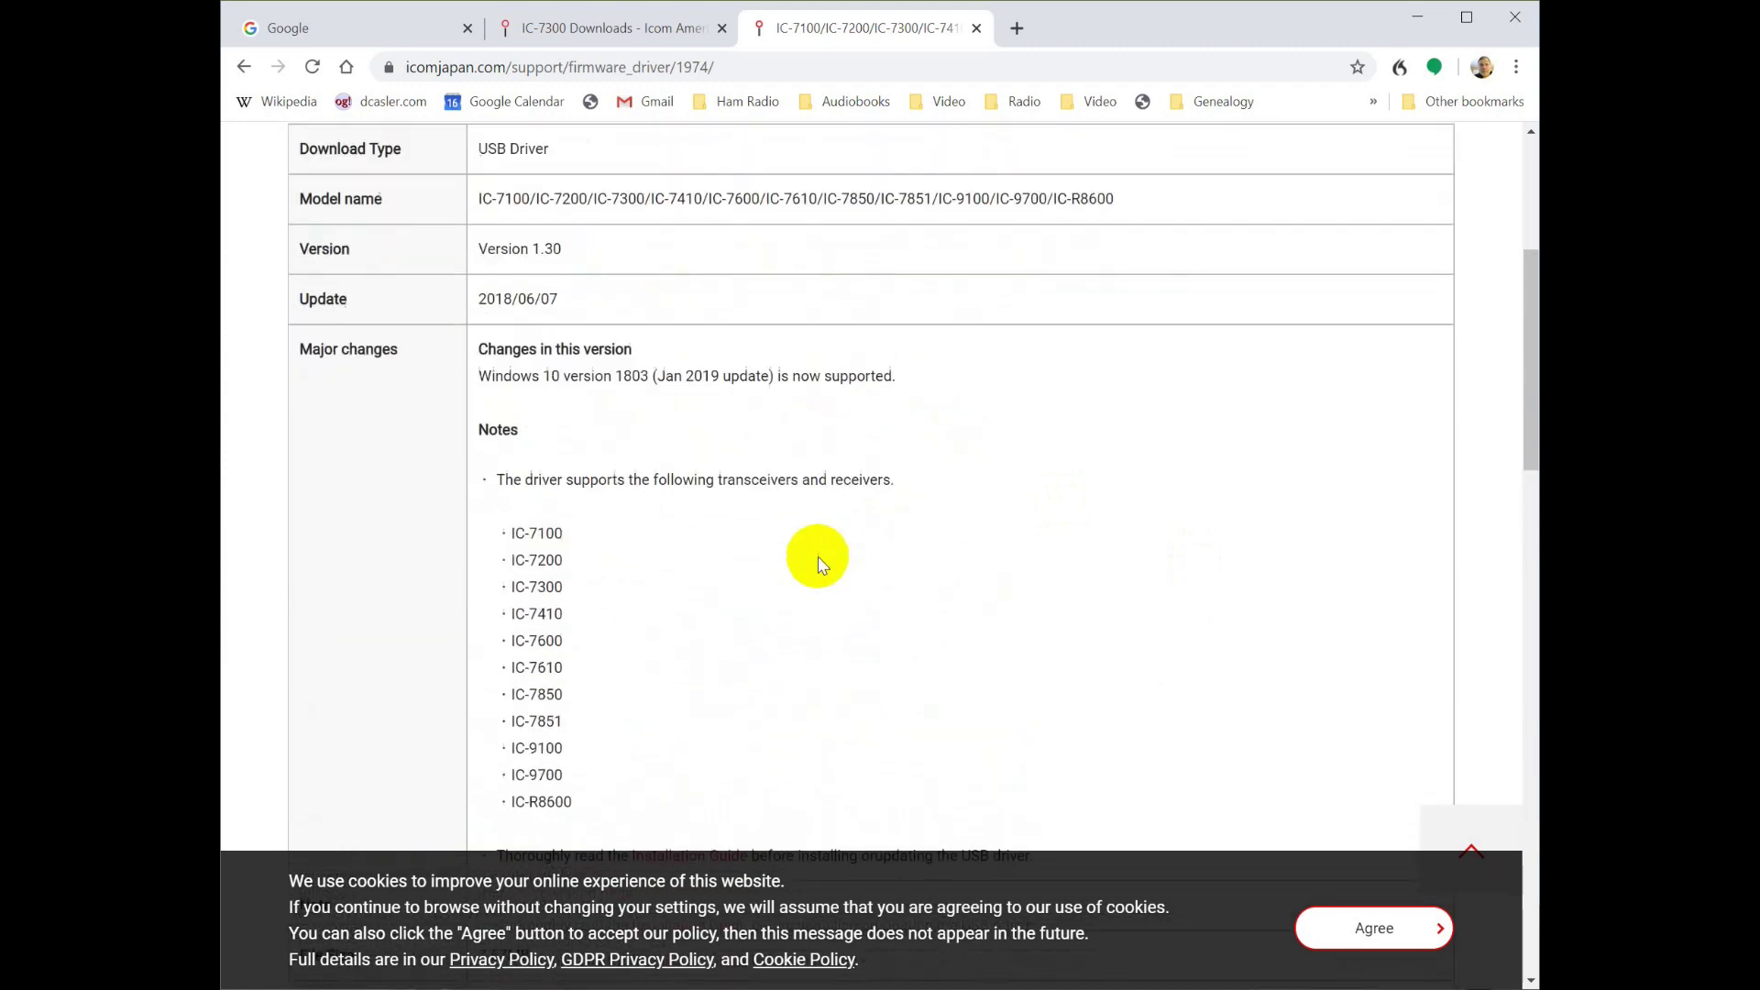
{"action": "scroll", "coordinate": [817, 557], "scroll_direction": "down", "scroll_amount": 3}
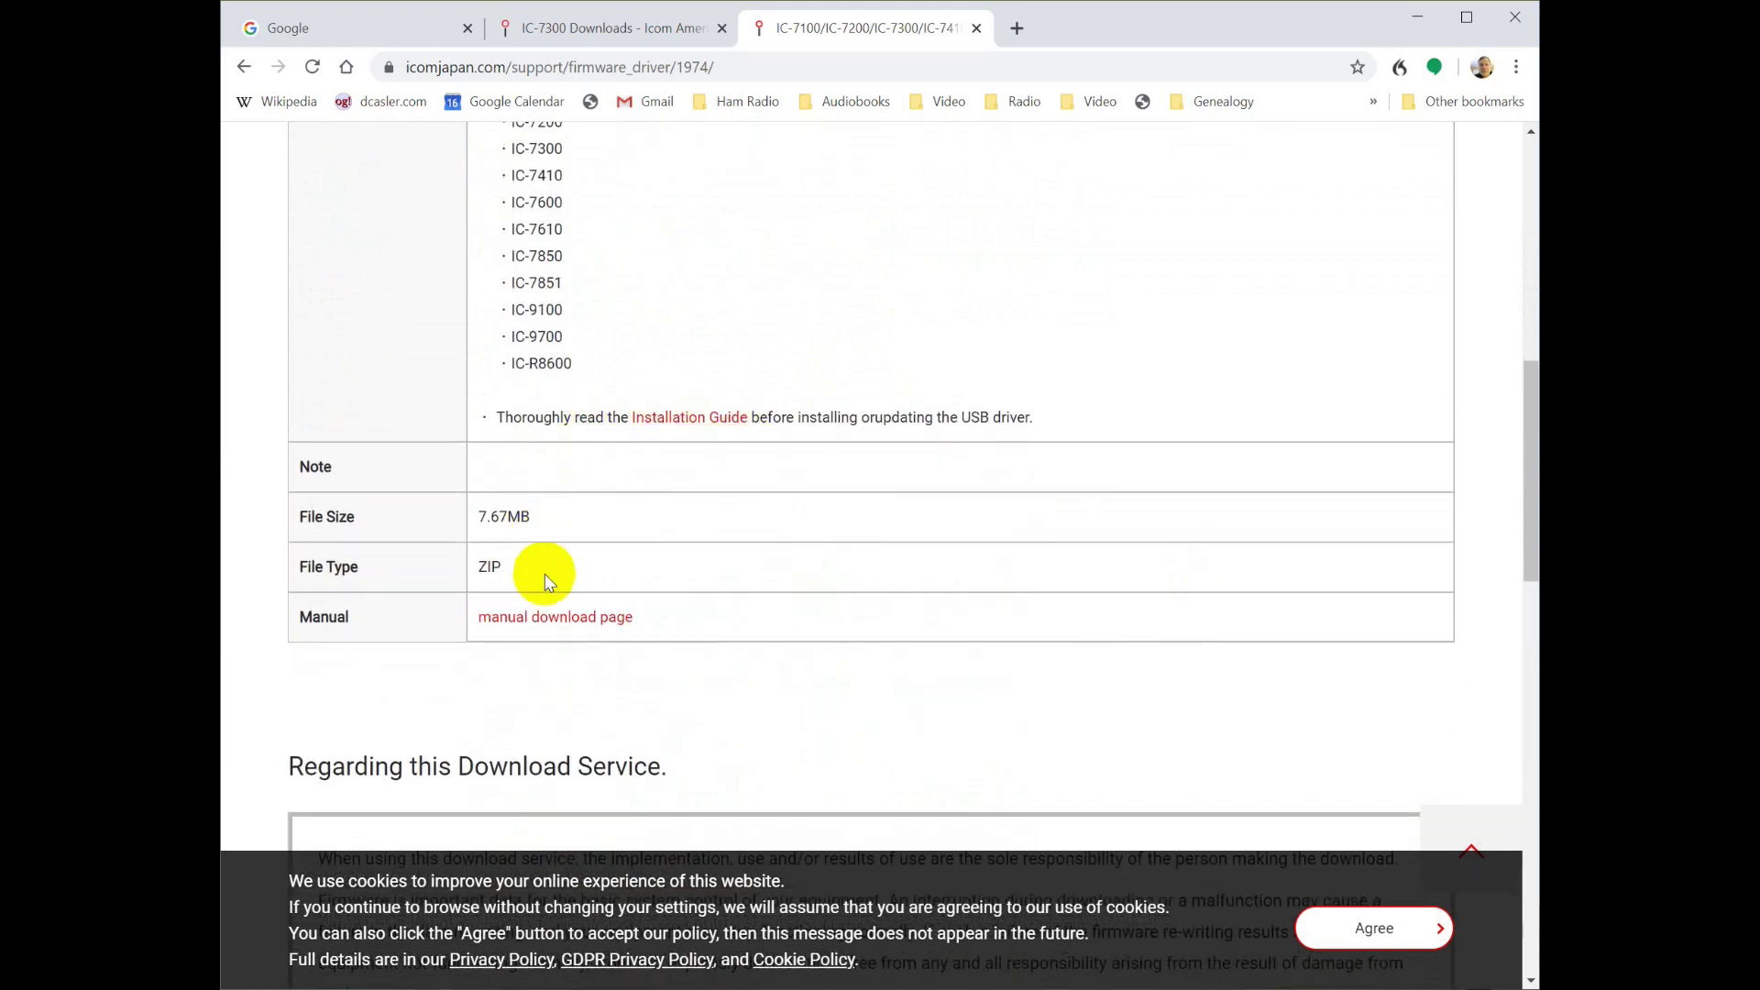
{"action": "scroll", "coordinate": [664, 554], "scroll_direction": "down", "scroll_amount": 2}
{"action": "scroll", "coordinate": [660, 557], "scroll_direction": "up", "scroll_amount": 3}
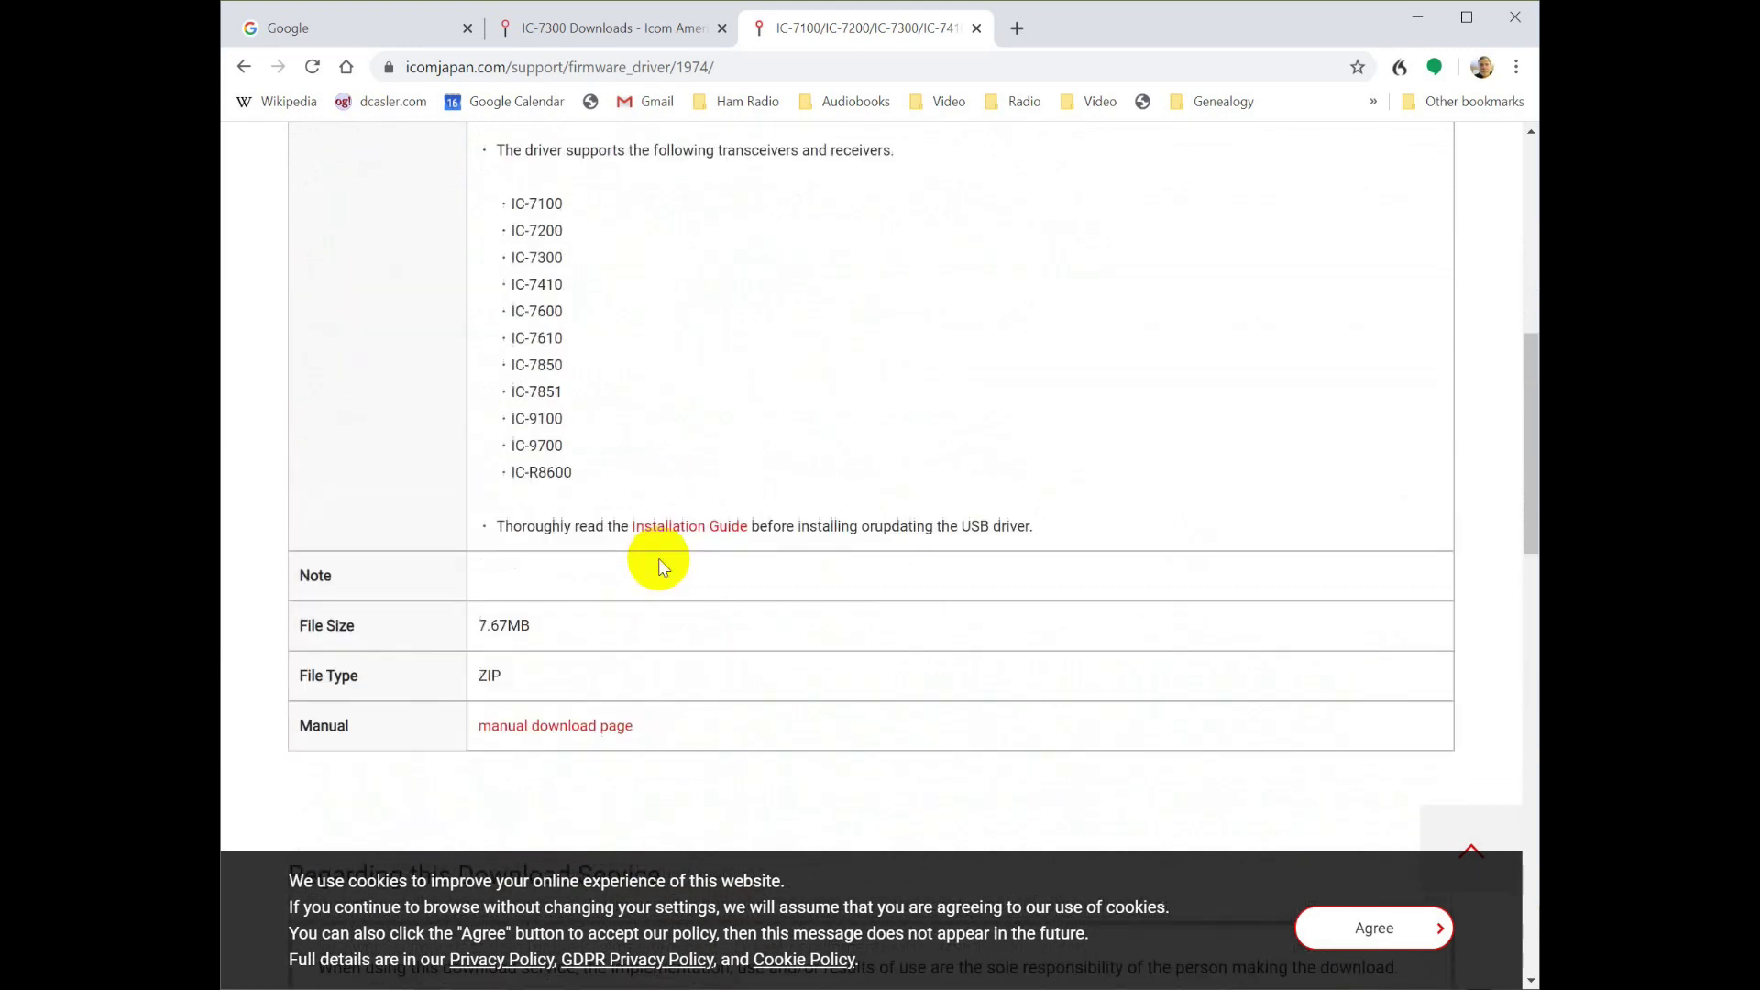
{"action": "scroll", "coordinate": [641, 568], "scroll_direction": "up", "scroll_amount": 8}
{"action": "scroll", "coordinate": [636, 578], "scroll_direction": "down", "scroll_amount": 1}
{"action": "scroll", "coordinate": [634, 585], "scroll_direction": "down", "scroll_amount": 7}
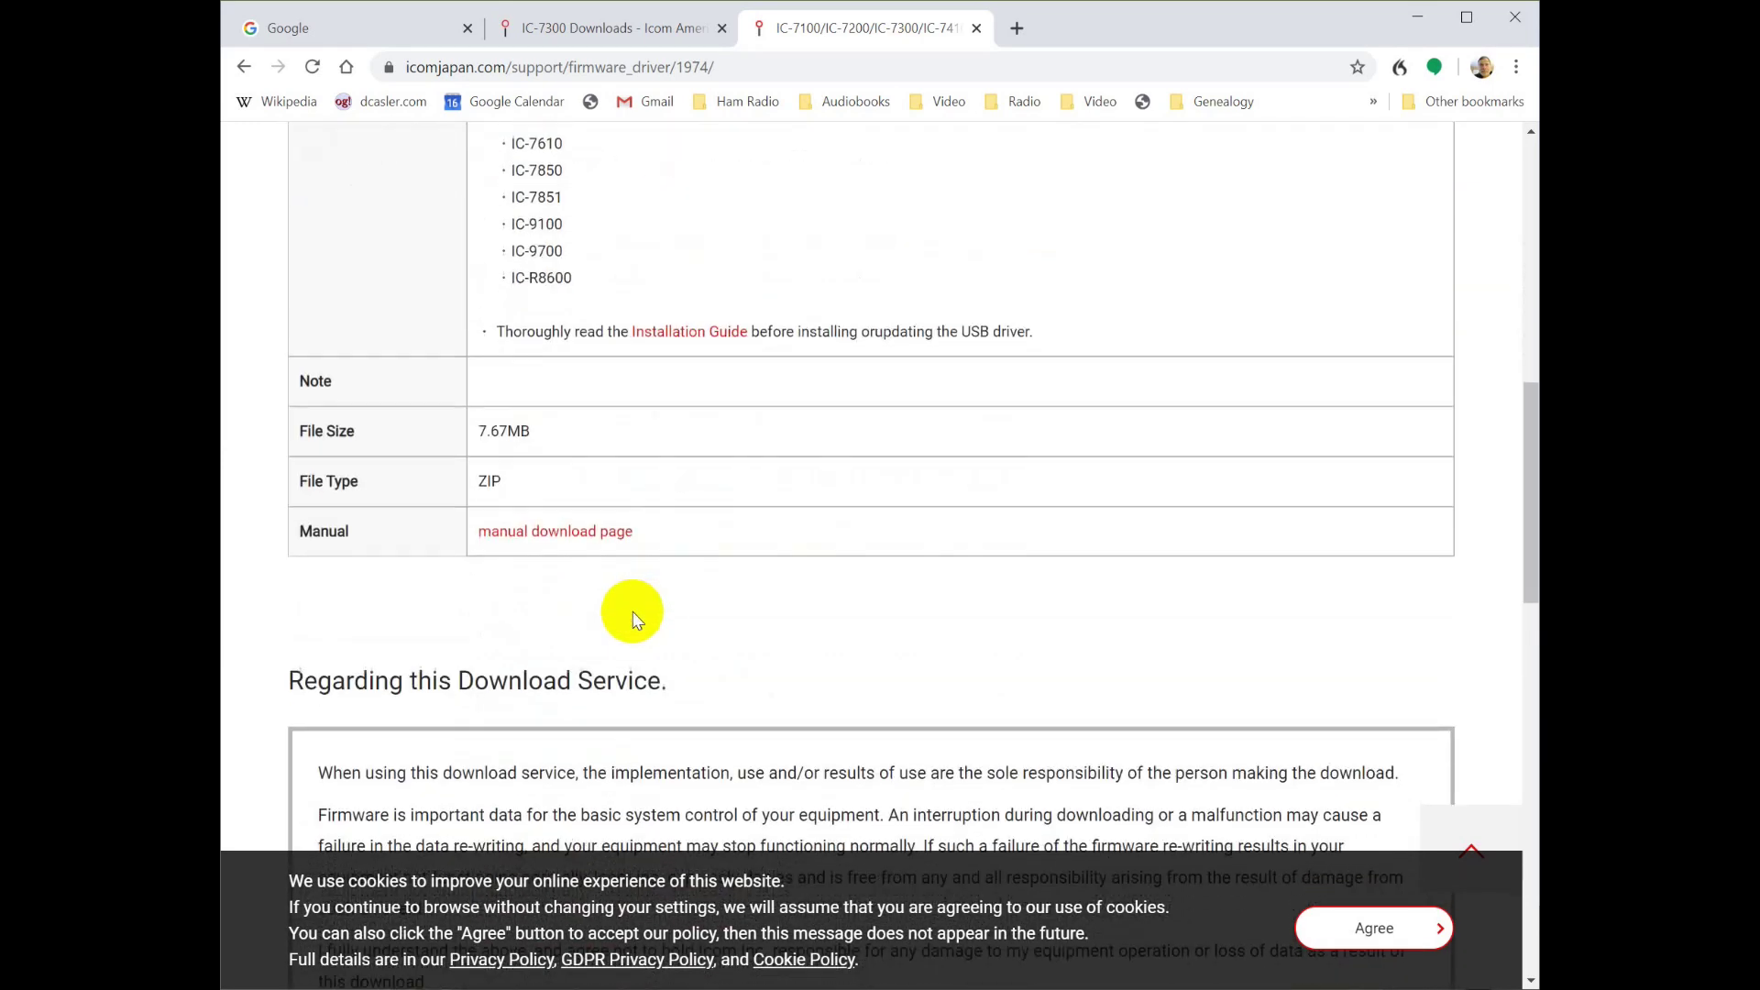
Step: Agree to the download service terms and start the USB driver download
{"action": "scroll", "coordinate": [634, 620], "scroll_direction": "down", "scroll_amount": 4}
{"action": "scroll", "coordinate": [633, 623], "scroll_direction": "down", "scroll_amount": 1}
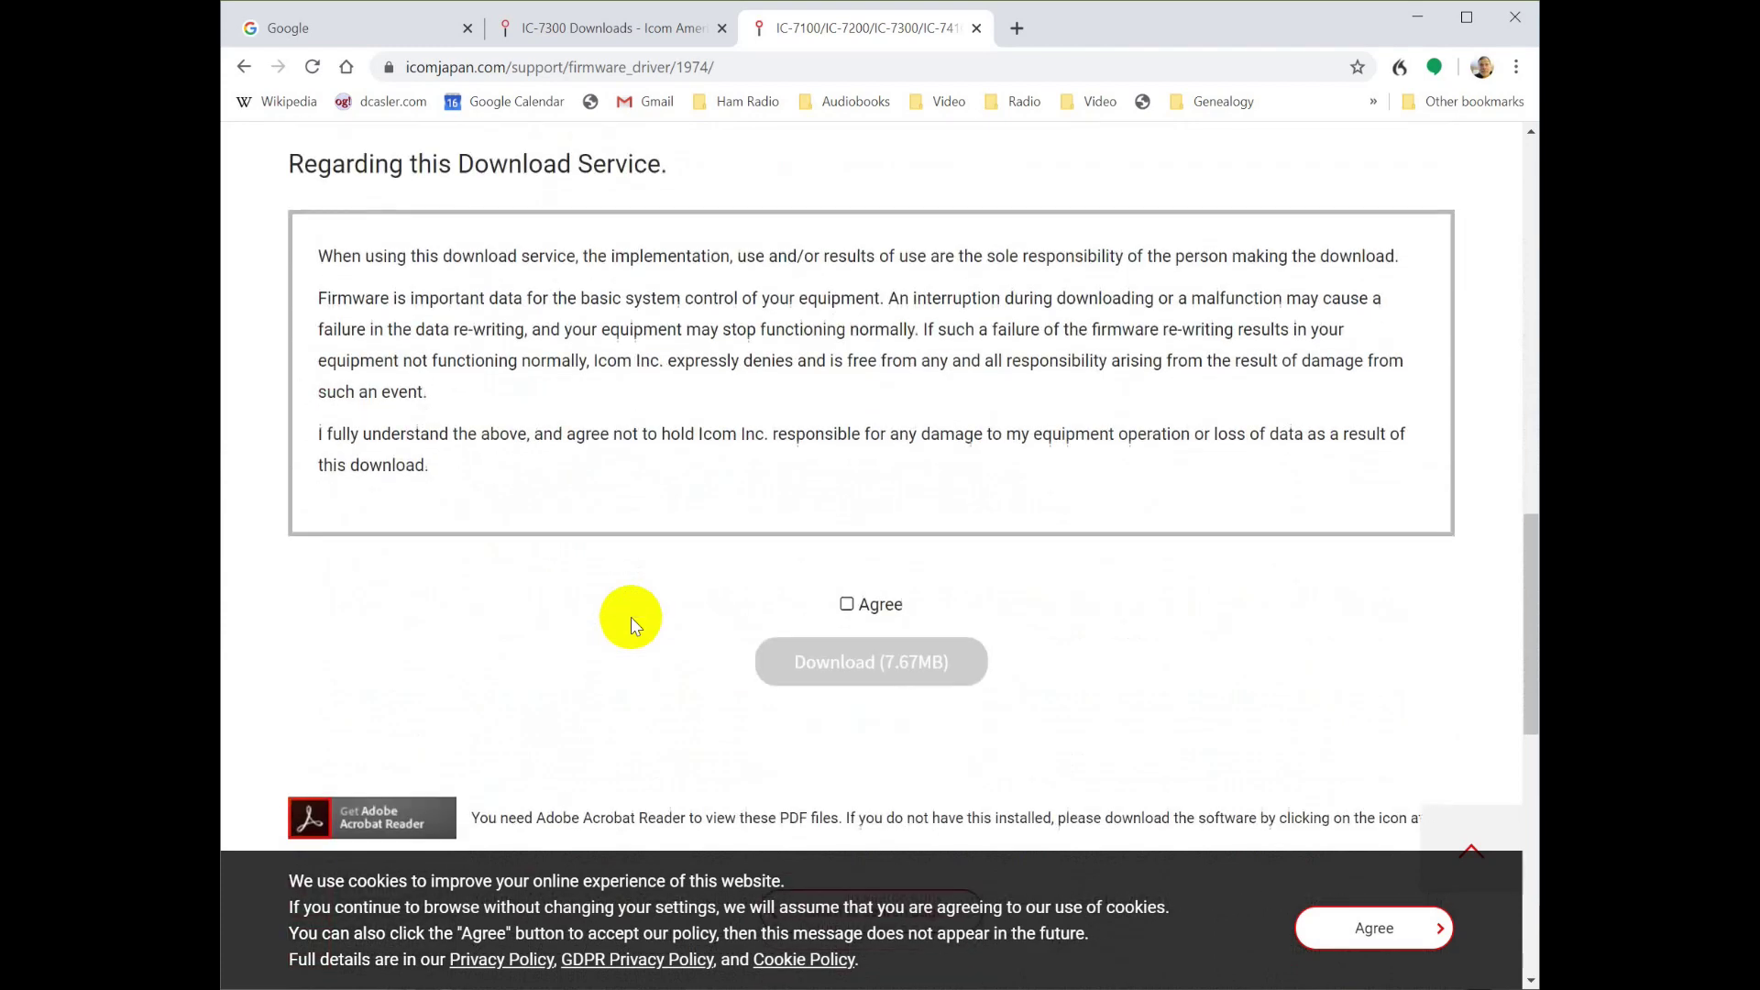
{"action": "scroll", "coordinate": [630, 618], "scroll_direction": "up", "scroll_amount": 1}
{"action": "left_click", "coordinate": [857, 644]}
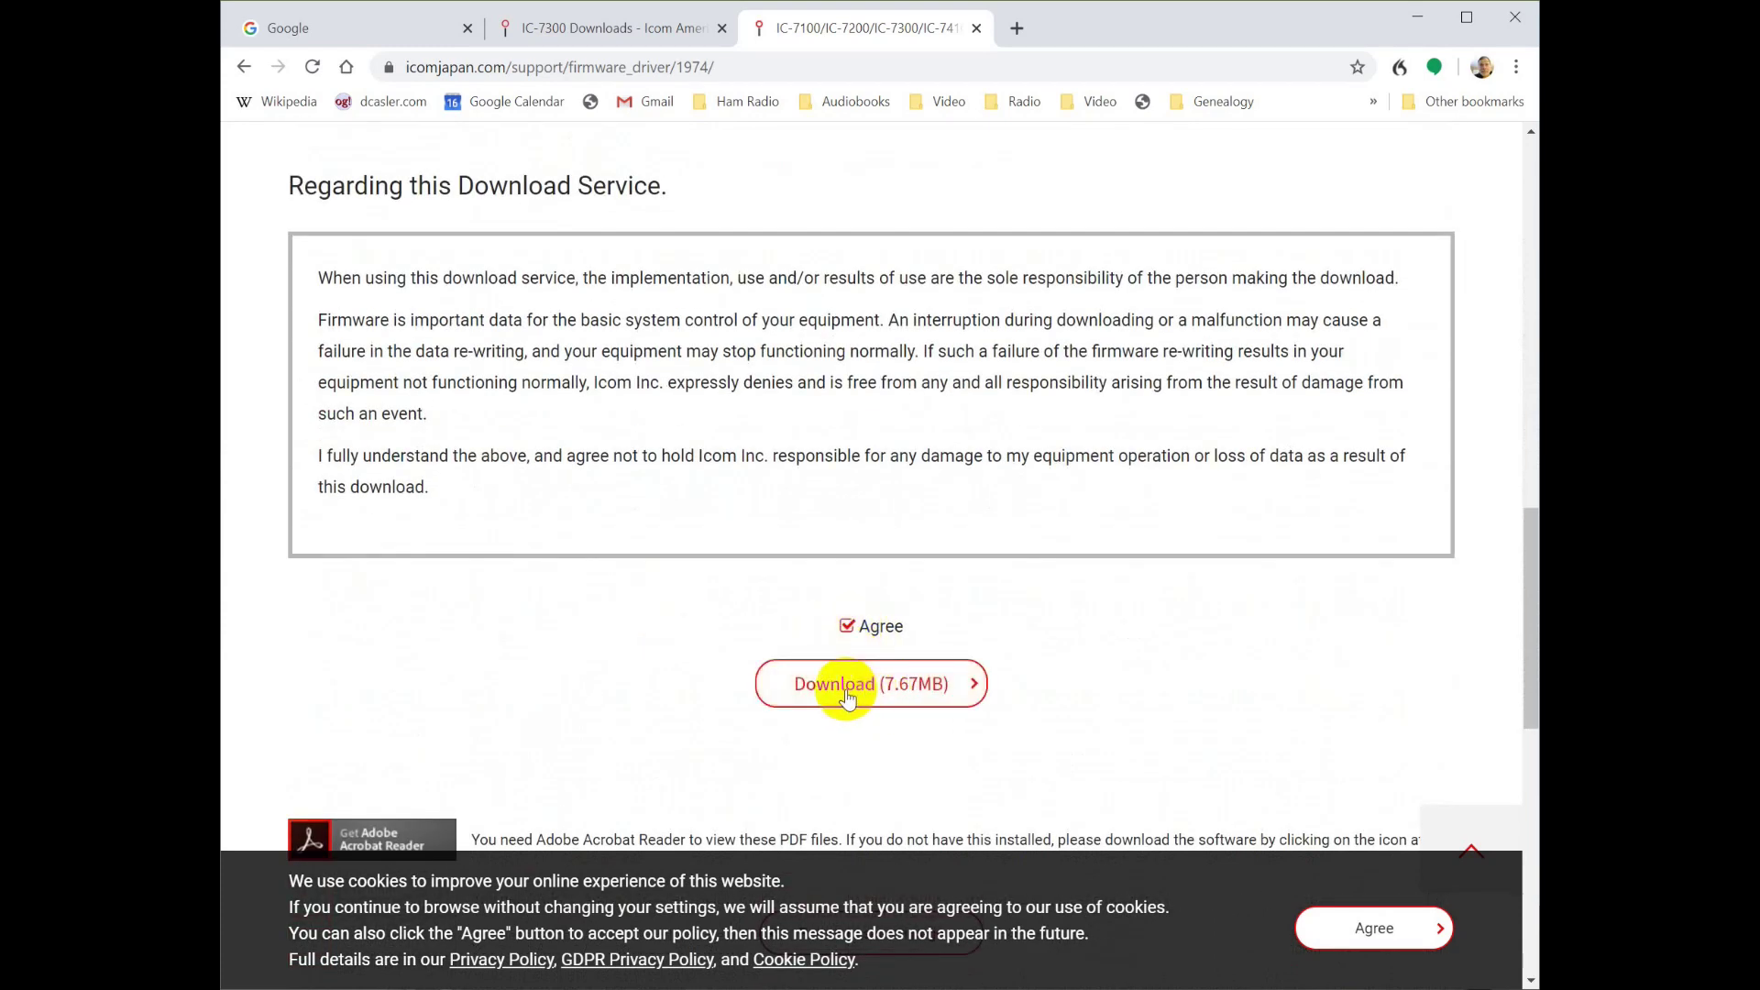
{"action": "left_click", "coordinate": [845, 687]}
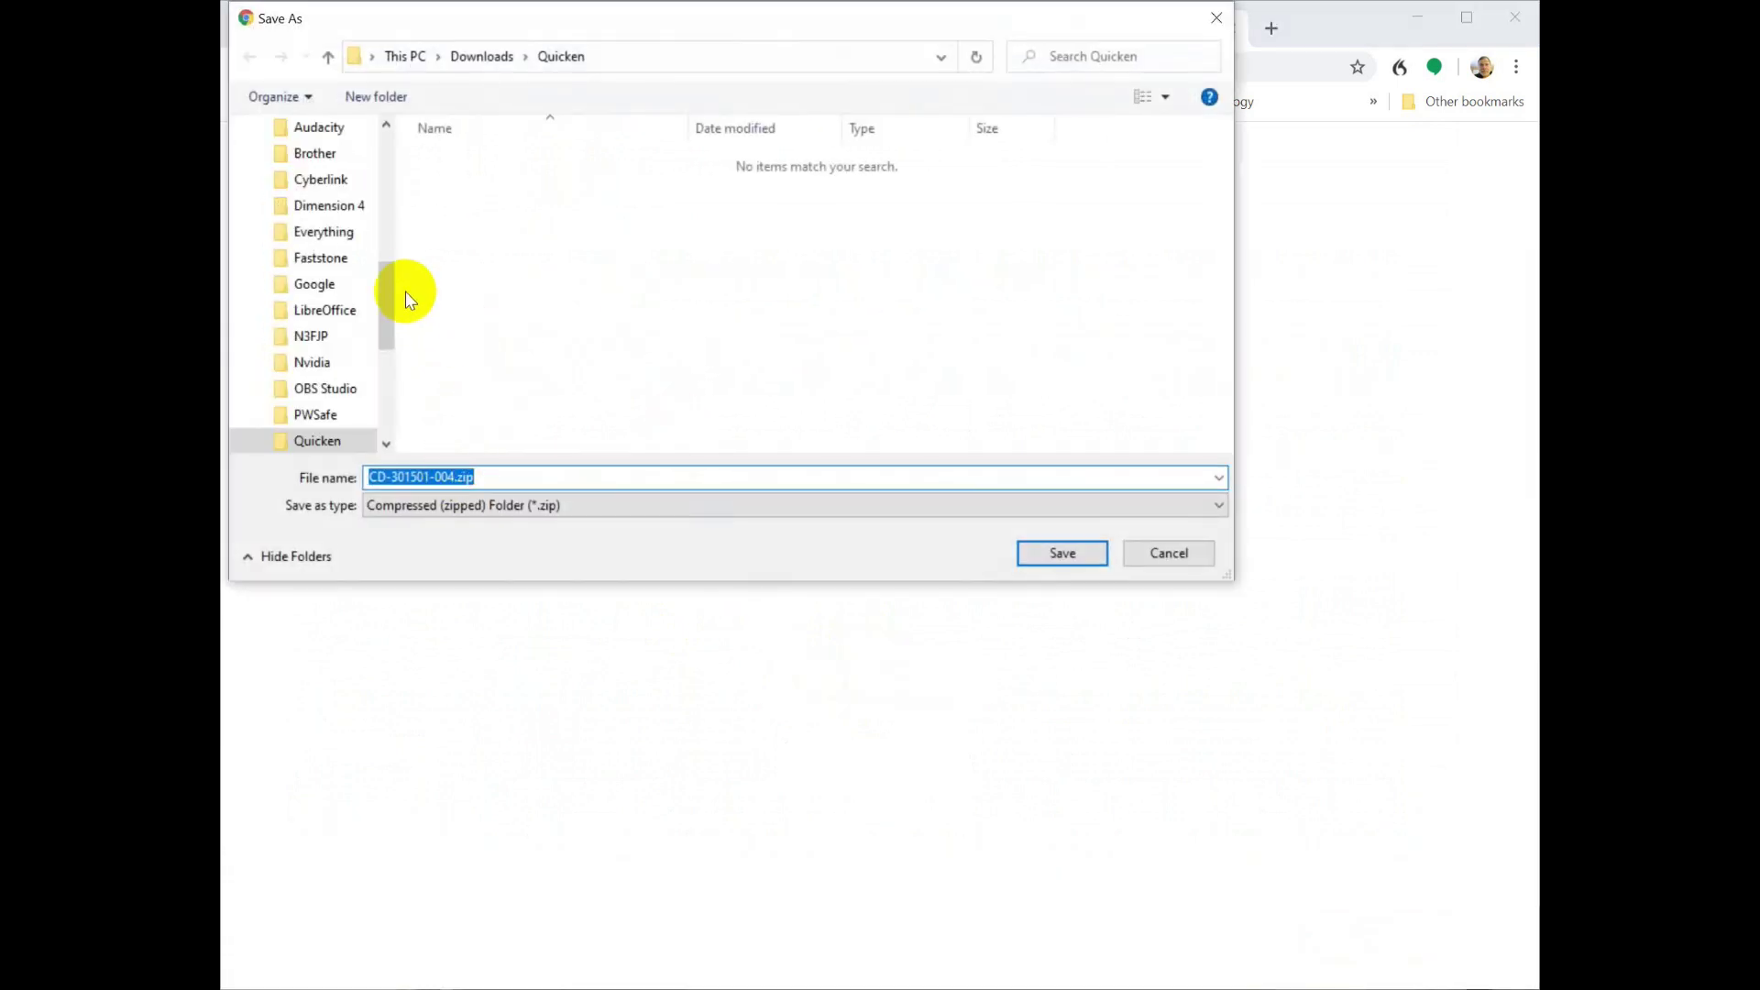
Step: Create a folder named Icom inside Downloads as the save location for the driver
{"action": "left_click_drag", "start_coordinate": [387, 302], "coordinate": [381, 256]}
{"action": "left_click", "coordinate": [317, 180]}
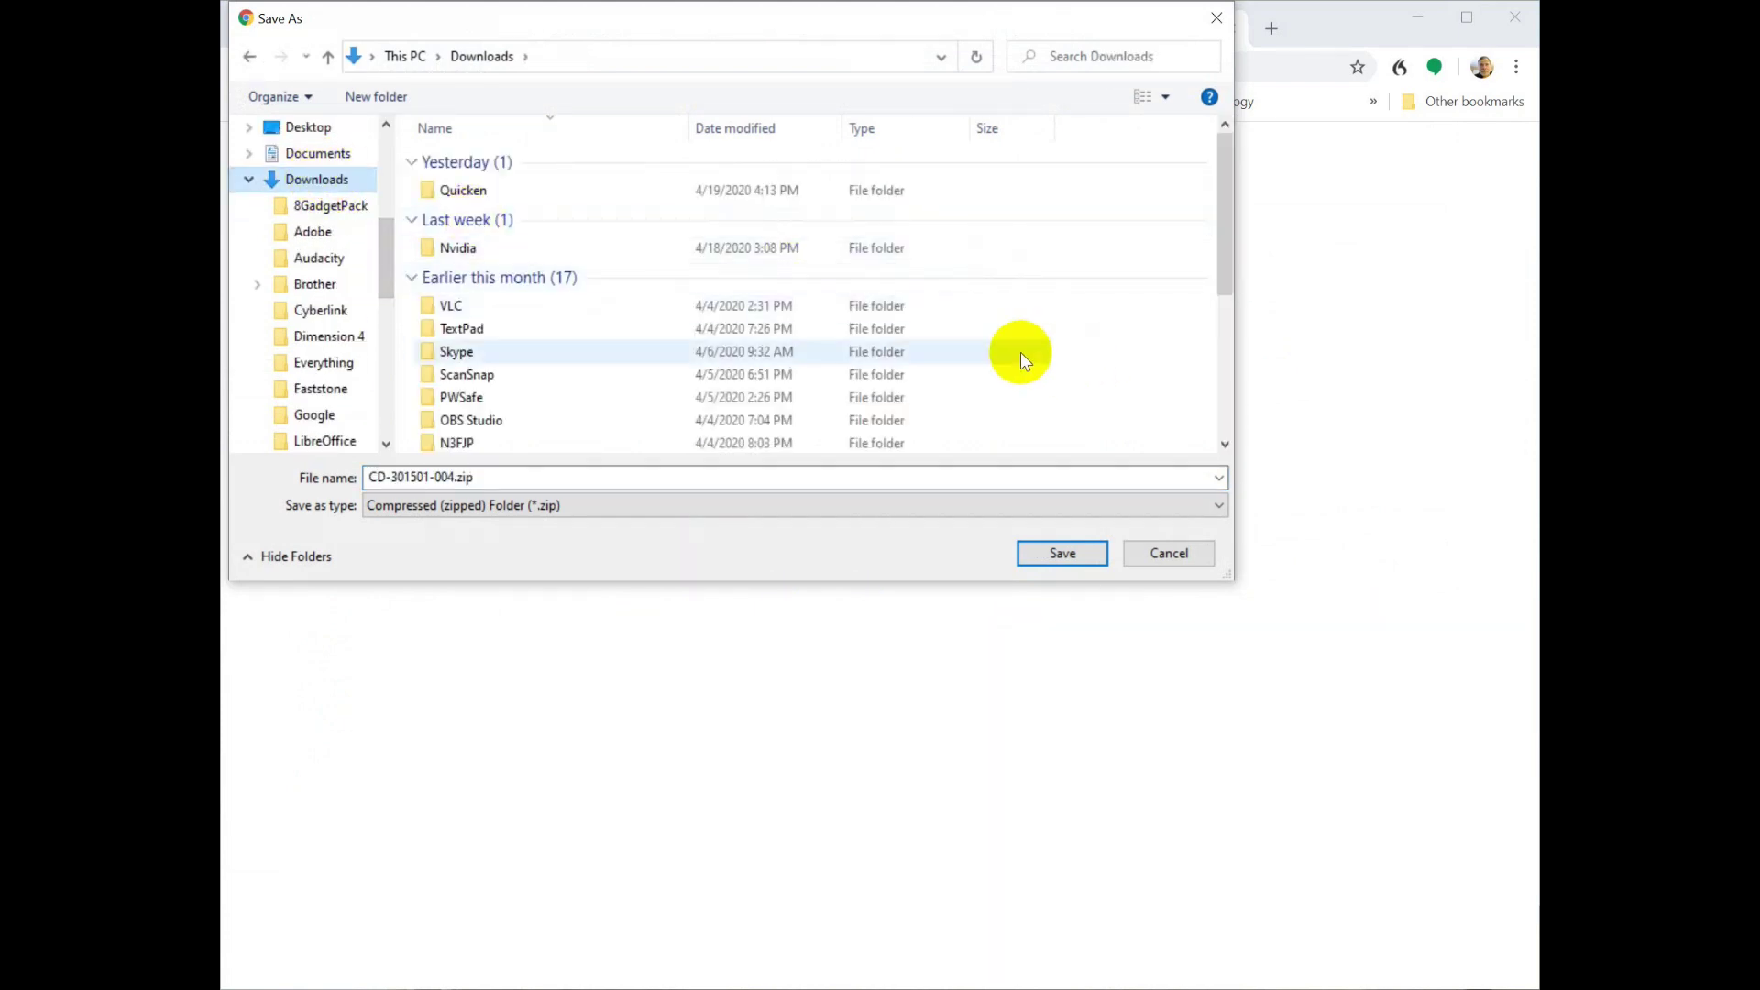
{"action": "right_click", "coordinate": [1021, 352]}
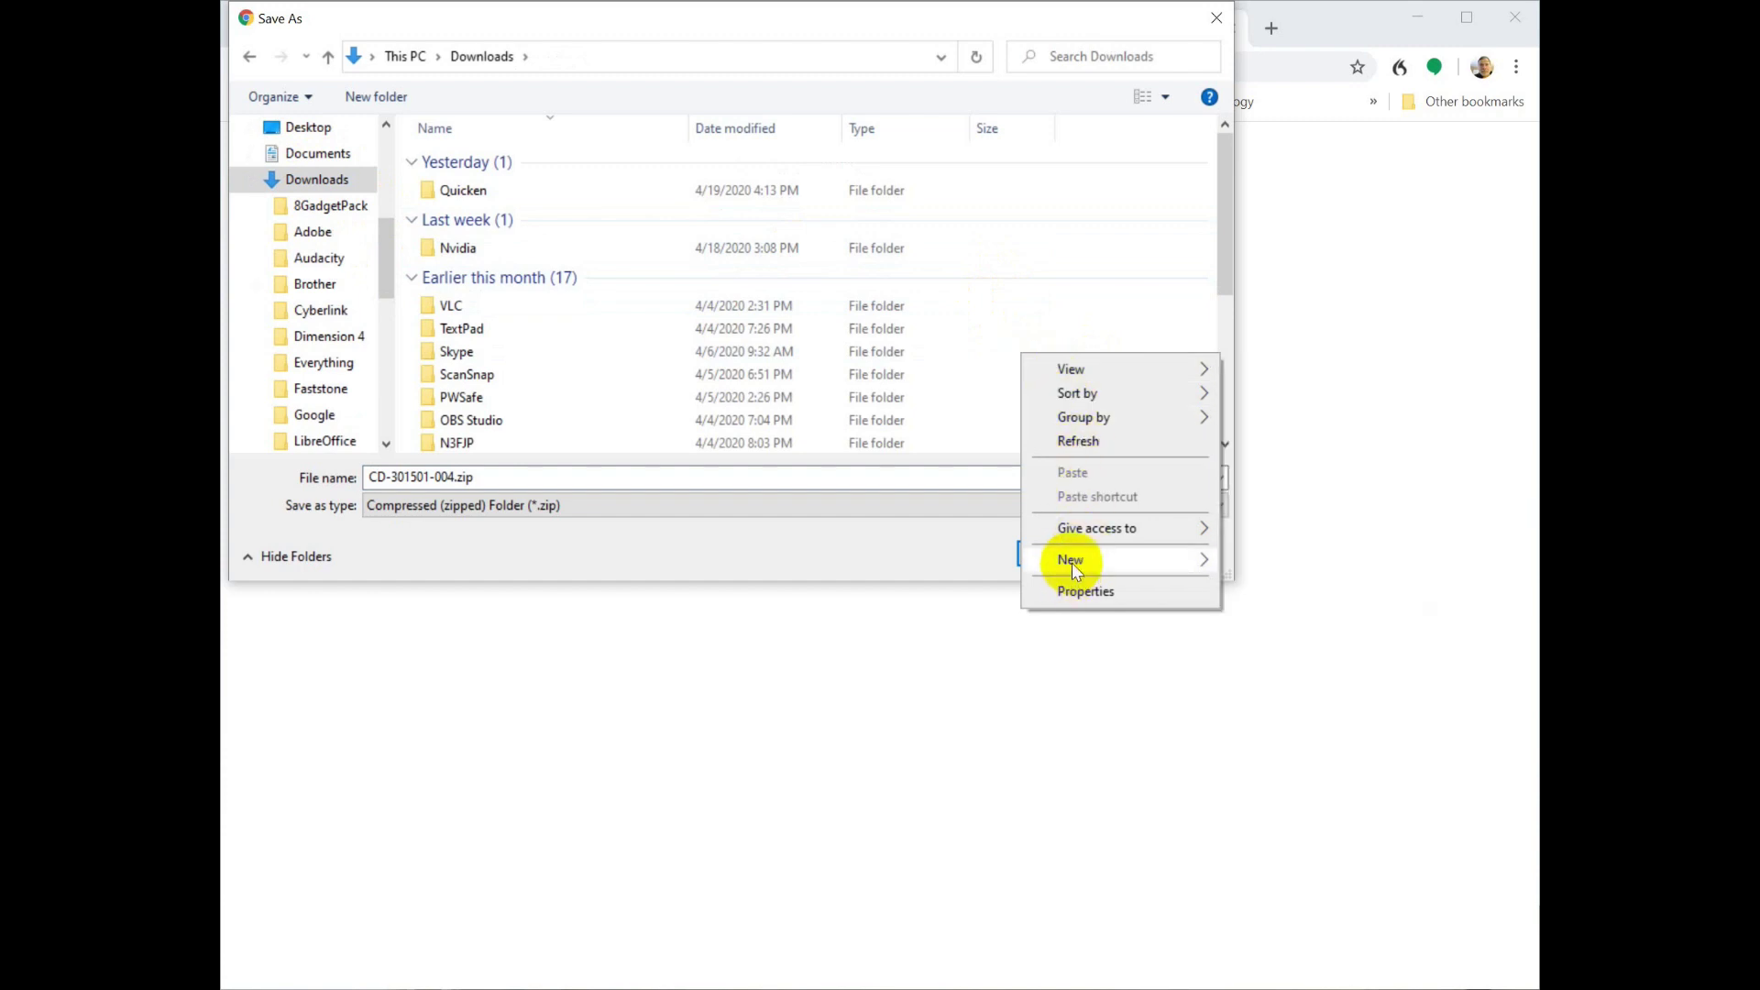
{"action": "mouse_move", "coordinate": [1073, 562]}
{"action": "left_click", "coordinate": [1274, 558]}
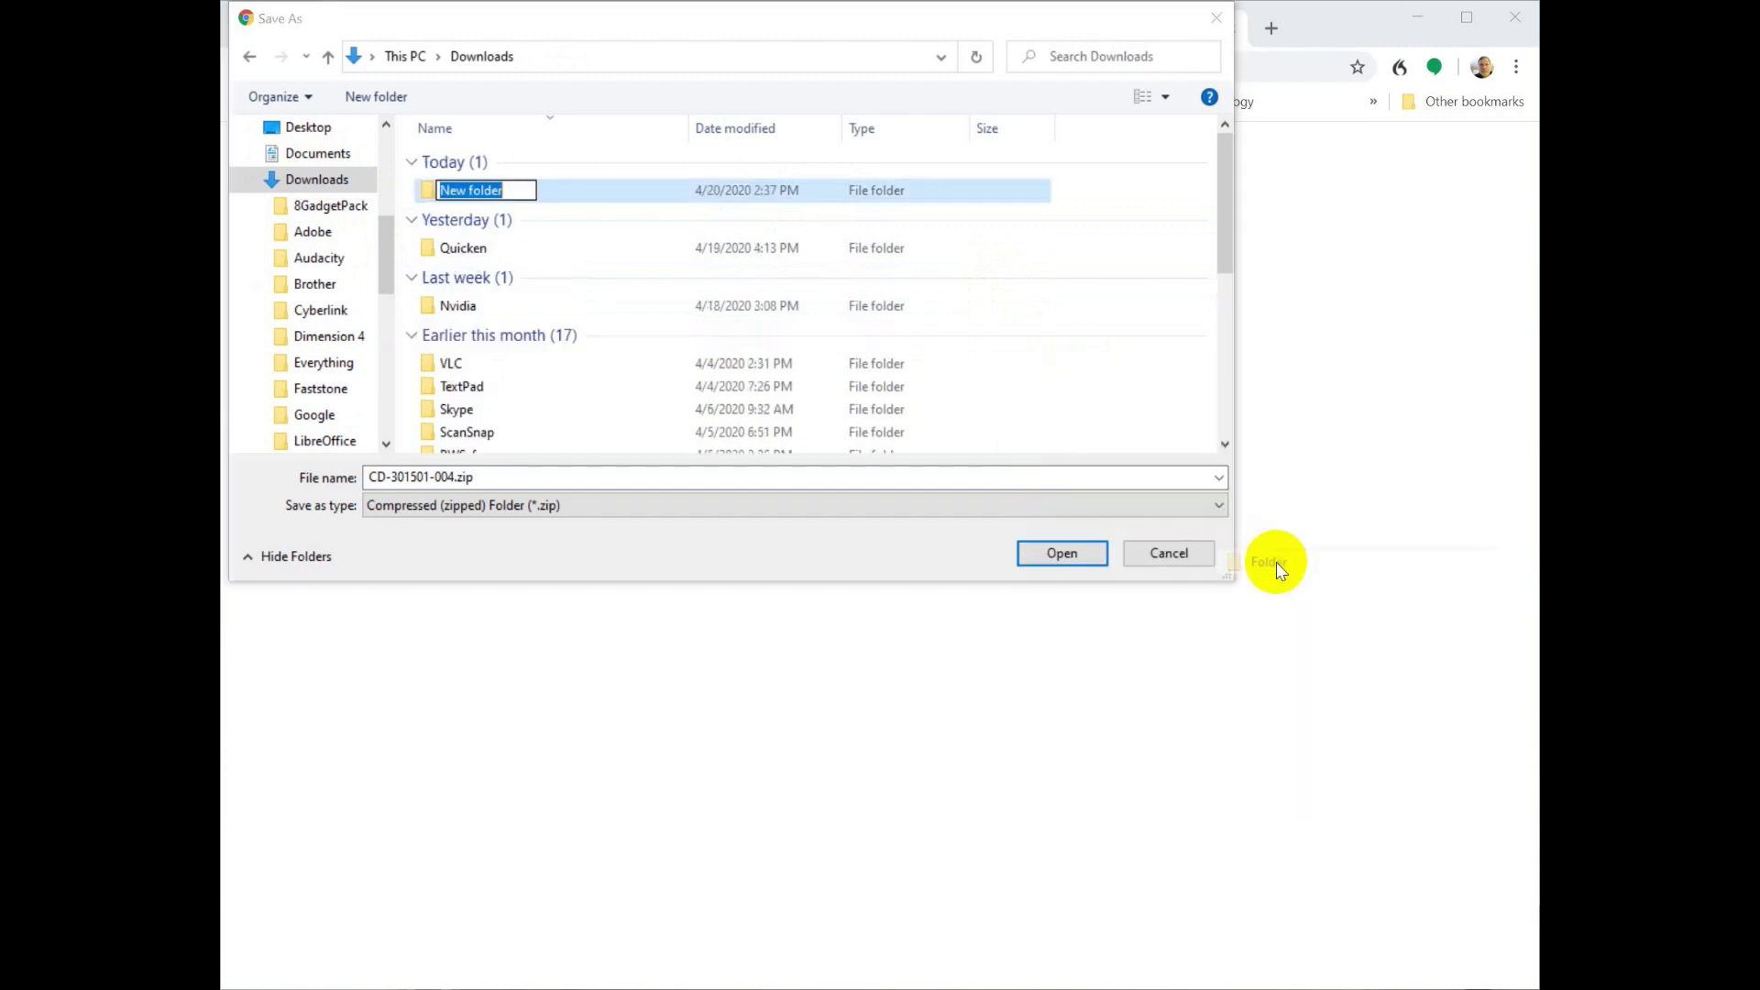
{"action": "key", "text": "BackSpace"}
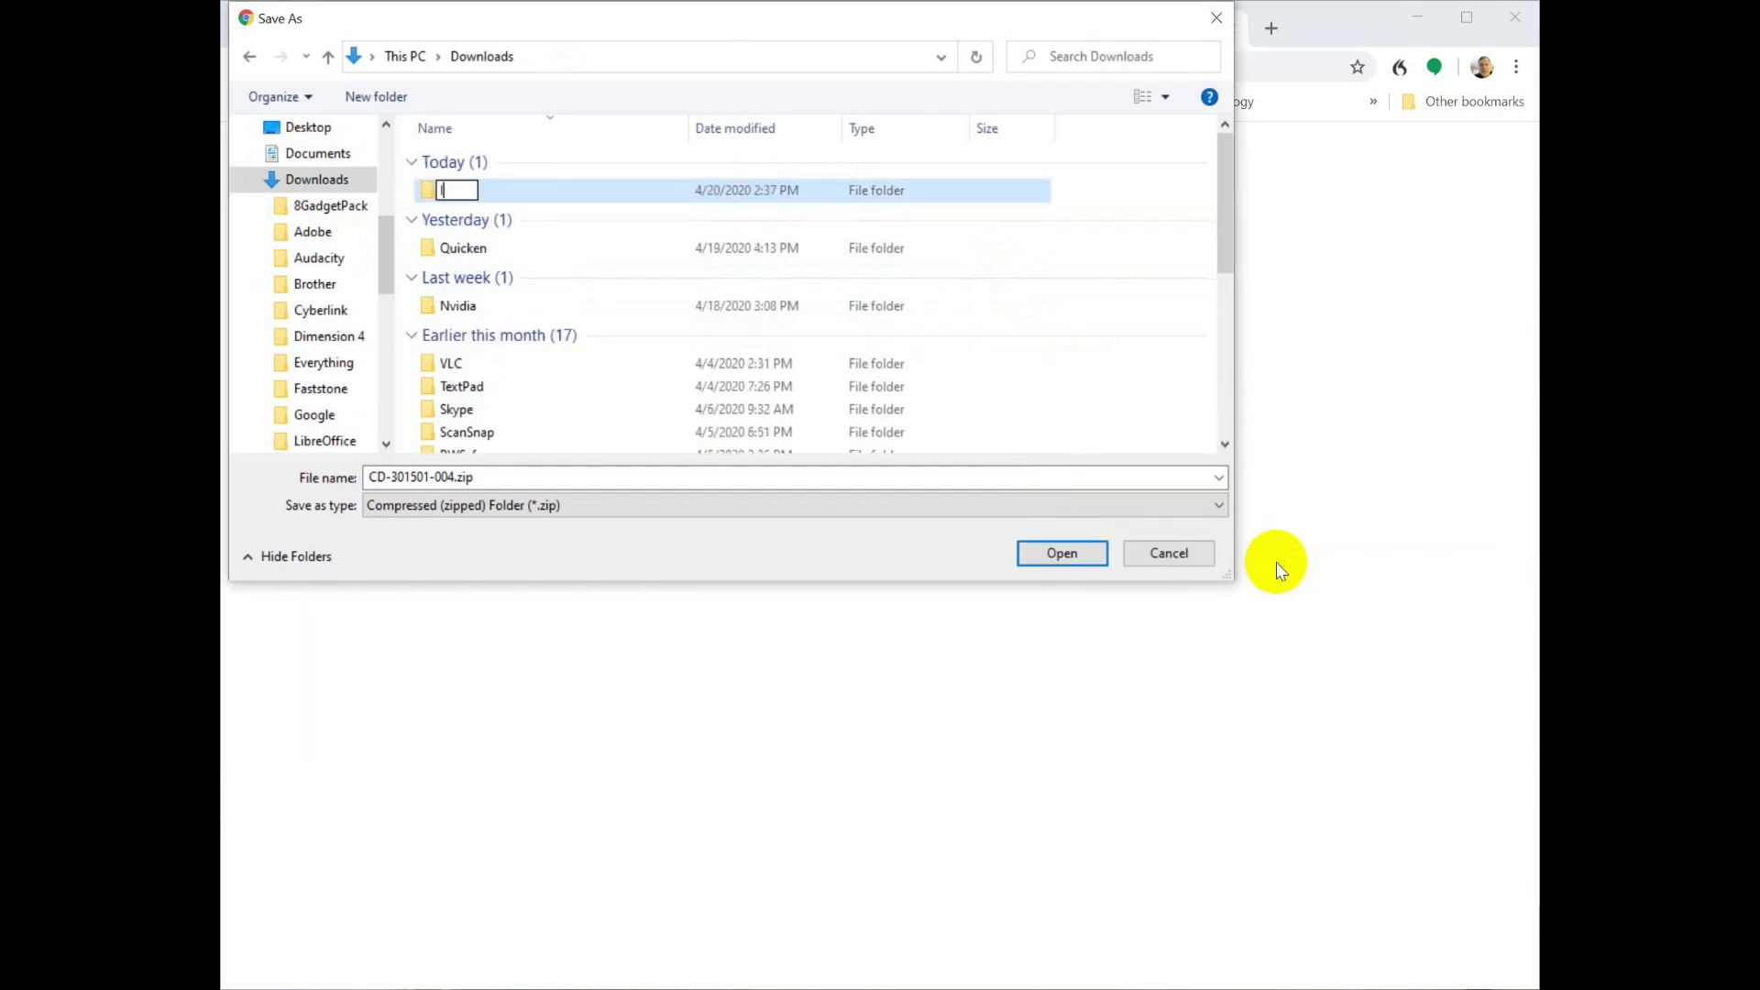
{"action": "key", "text": "Return"}
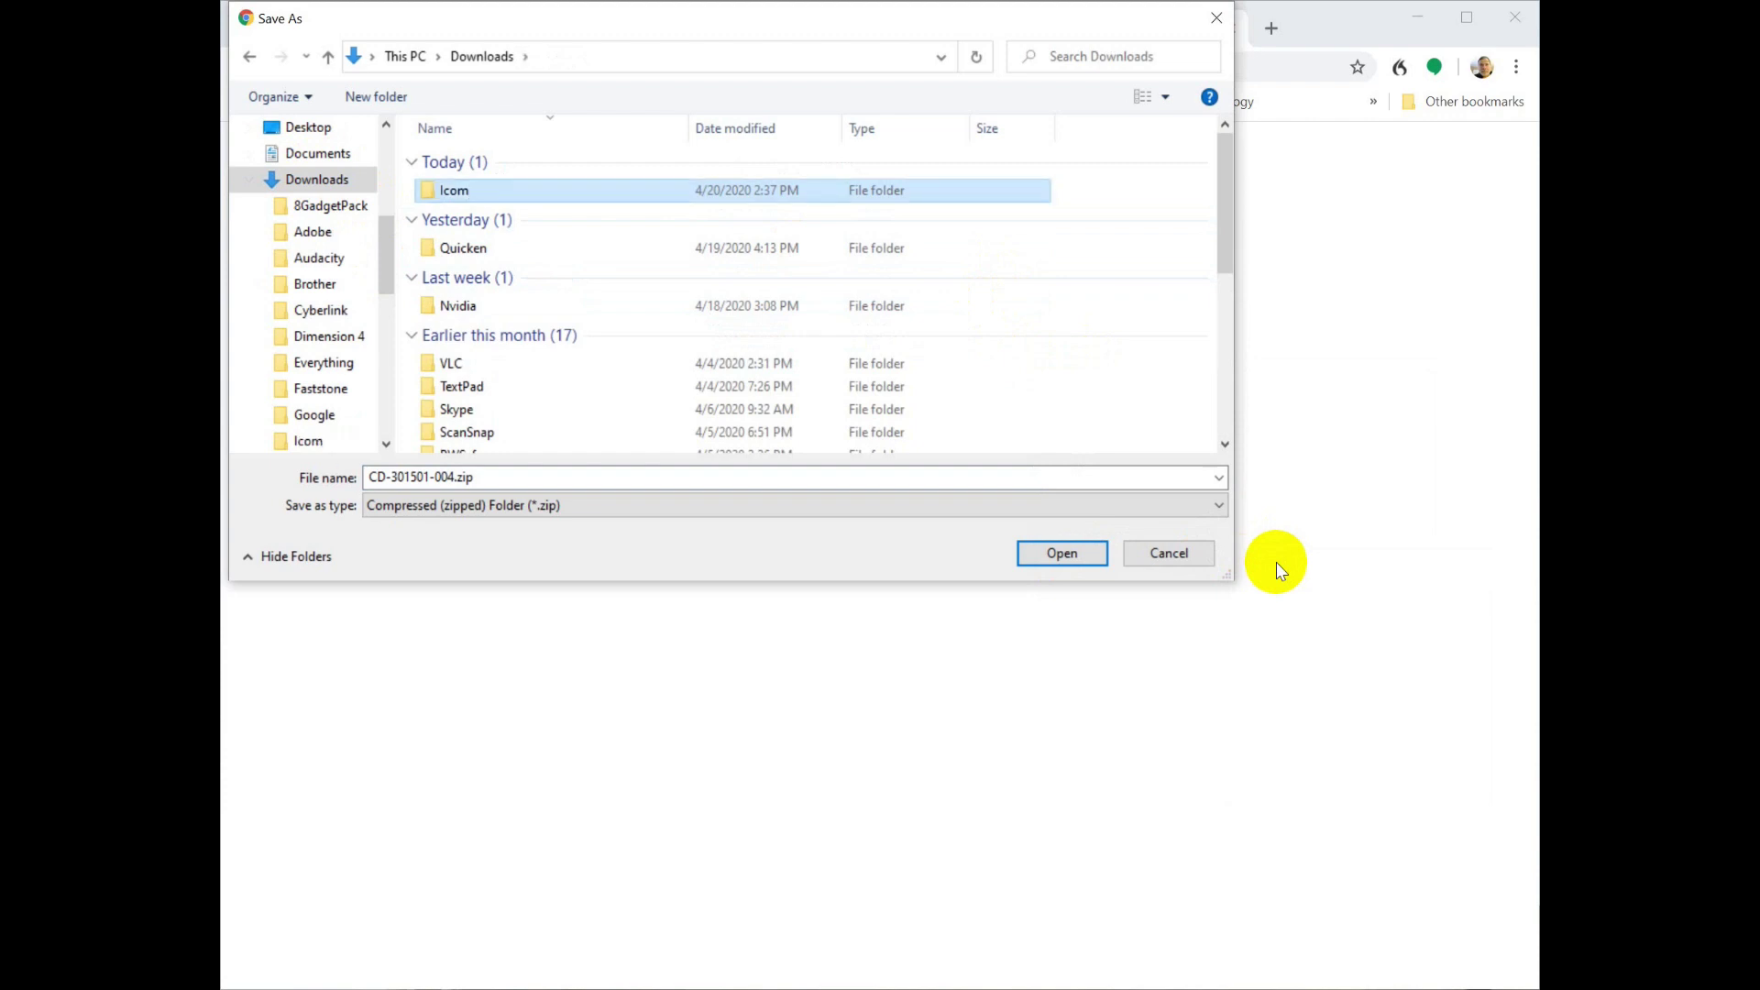
Step: Save CD-301501-004.zip in the Icom folder and show the downloaded file in a File Explorer window resized to fit the screen
{"action": "double_click", "coordinate": [461, 194]}
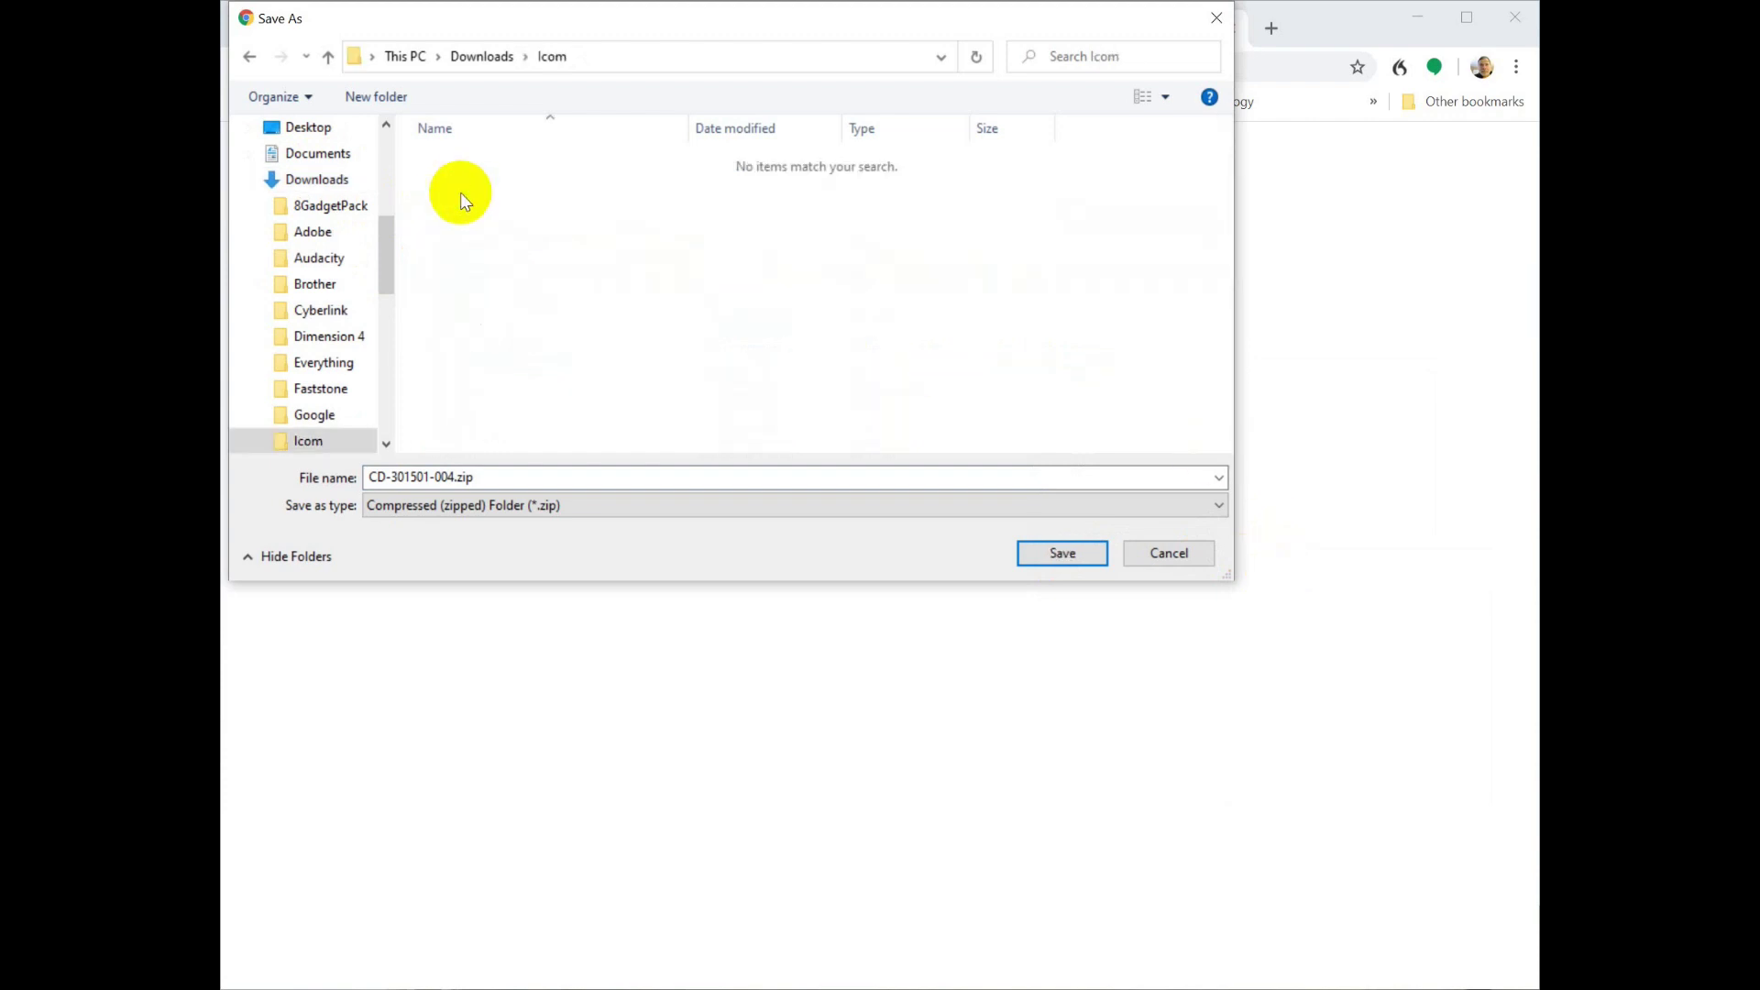
{"action": "left_click", "coordinate": [1061, 550]}
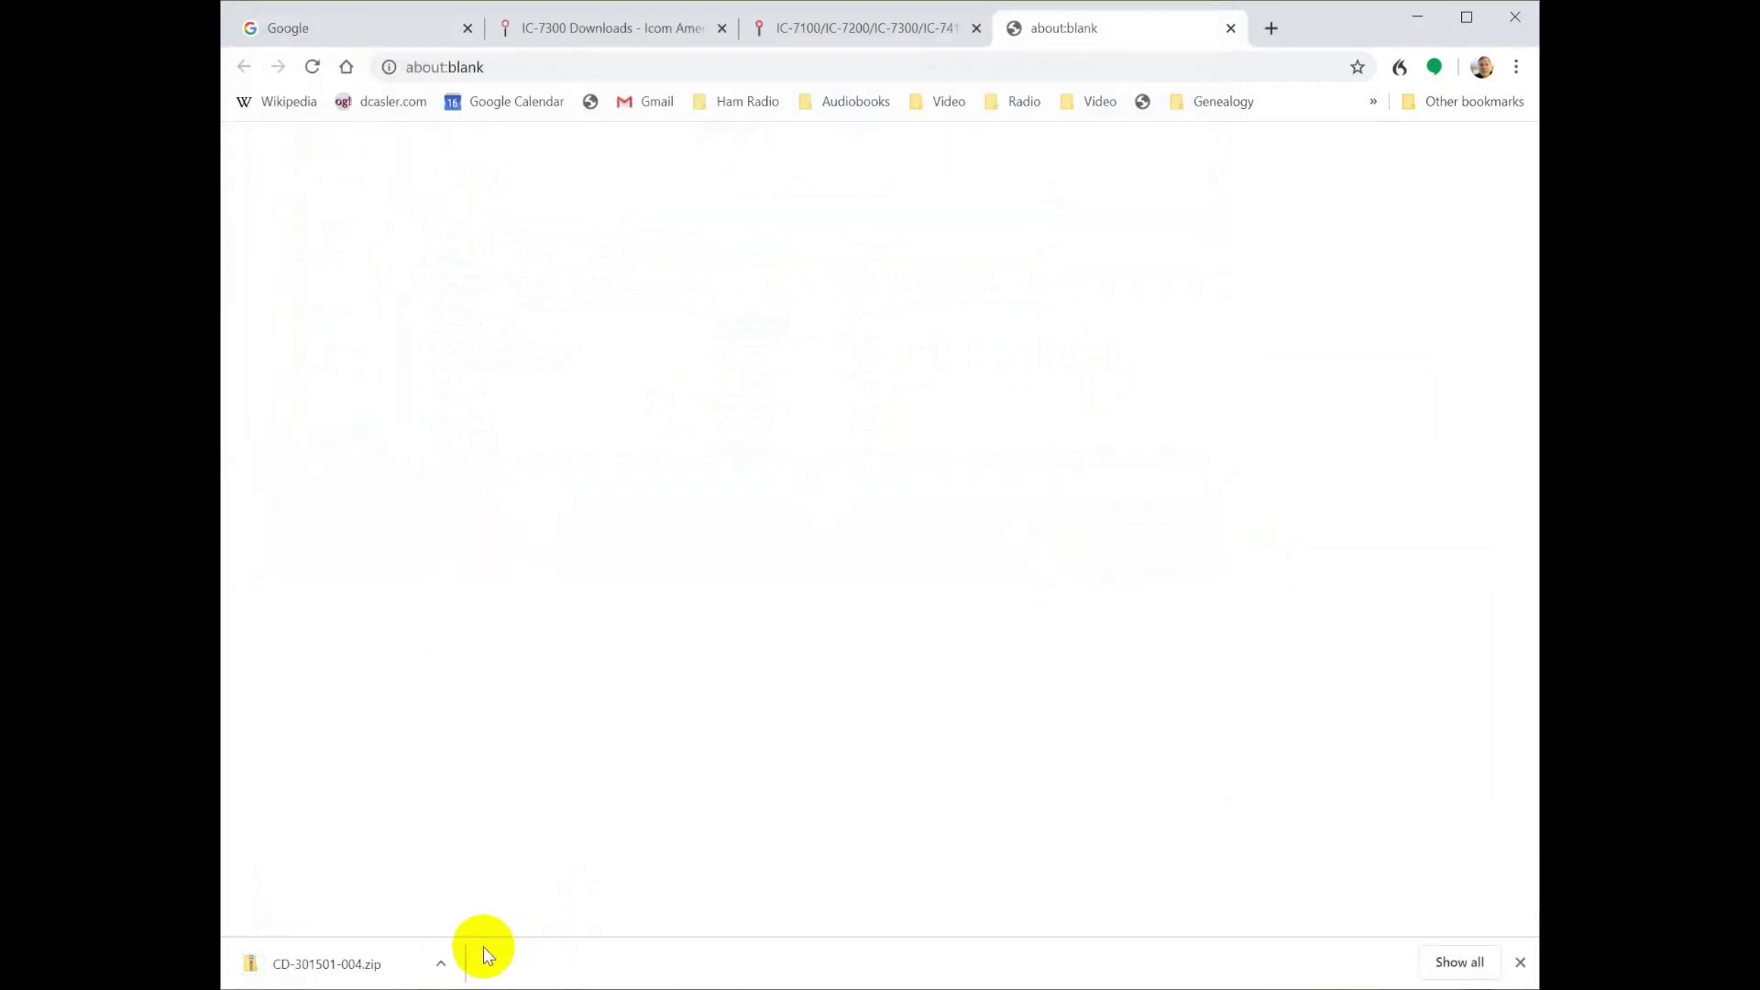
{"action": "left_click", "coordinate": [441, 965]}
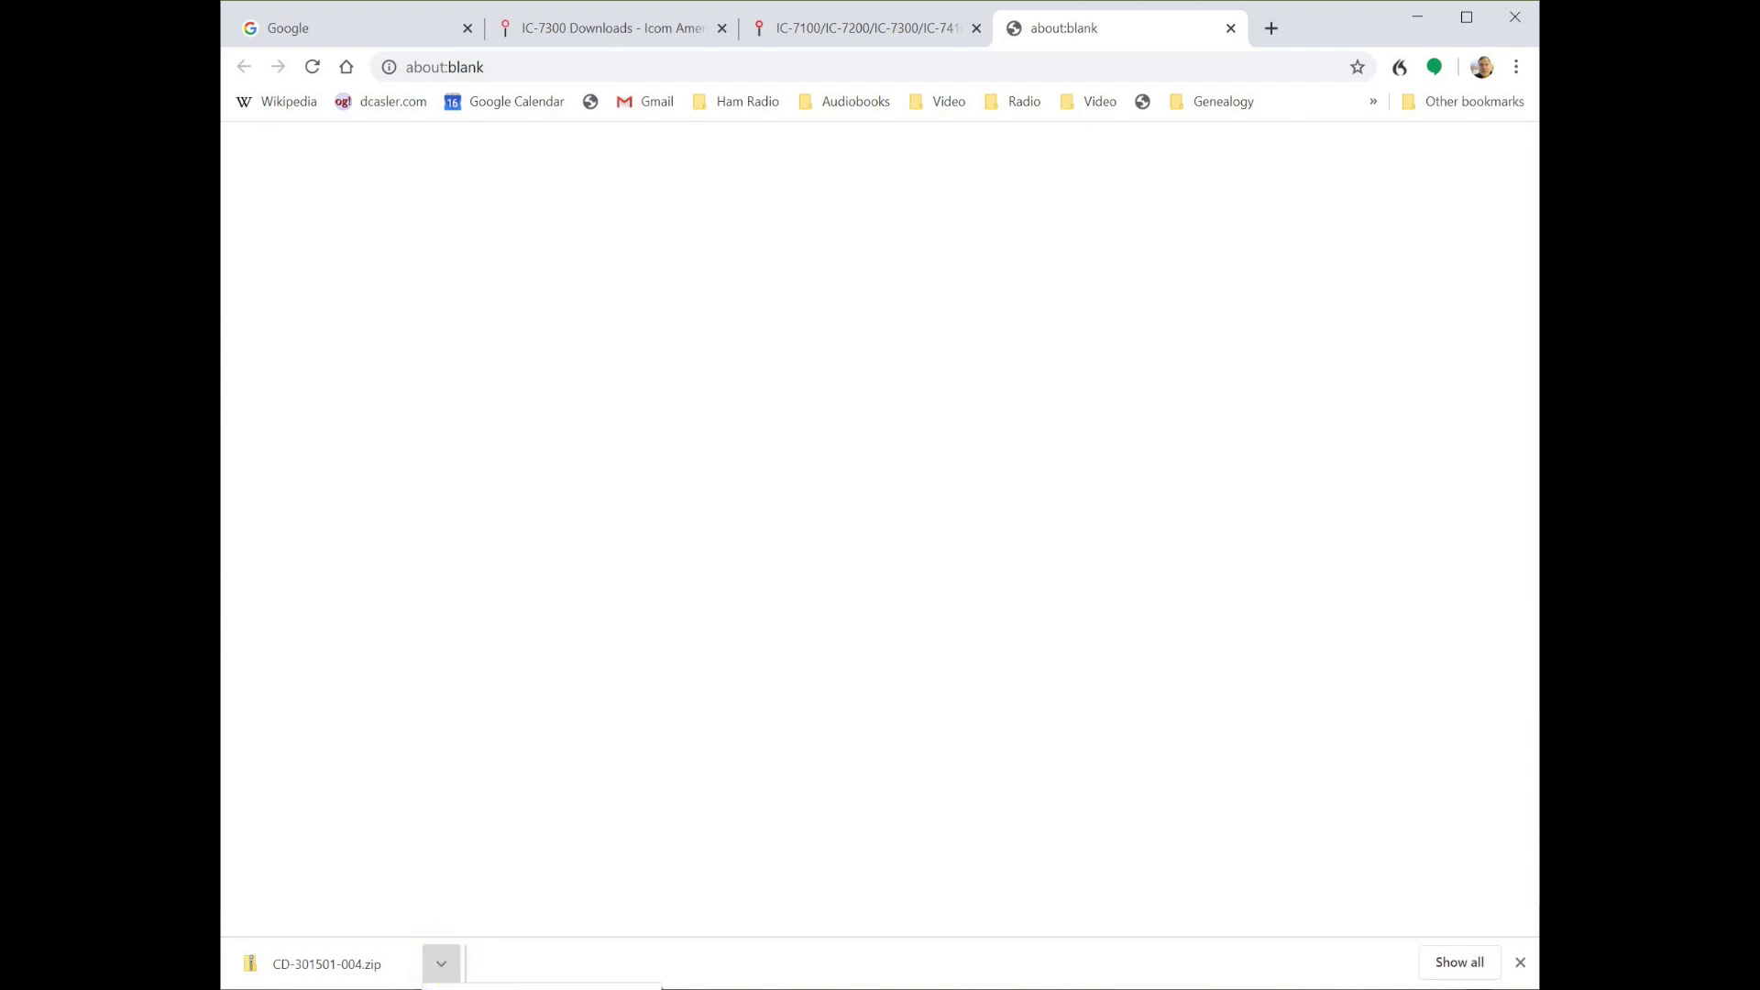
{"action": "left_click", "coordinate": [513, 989]}
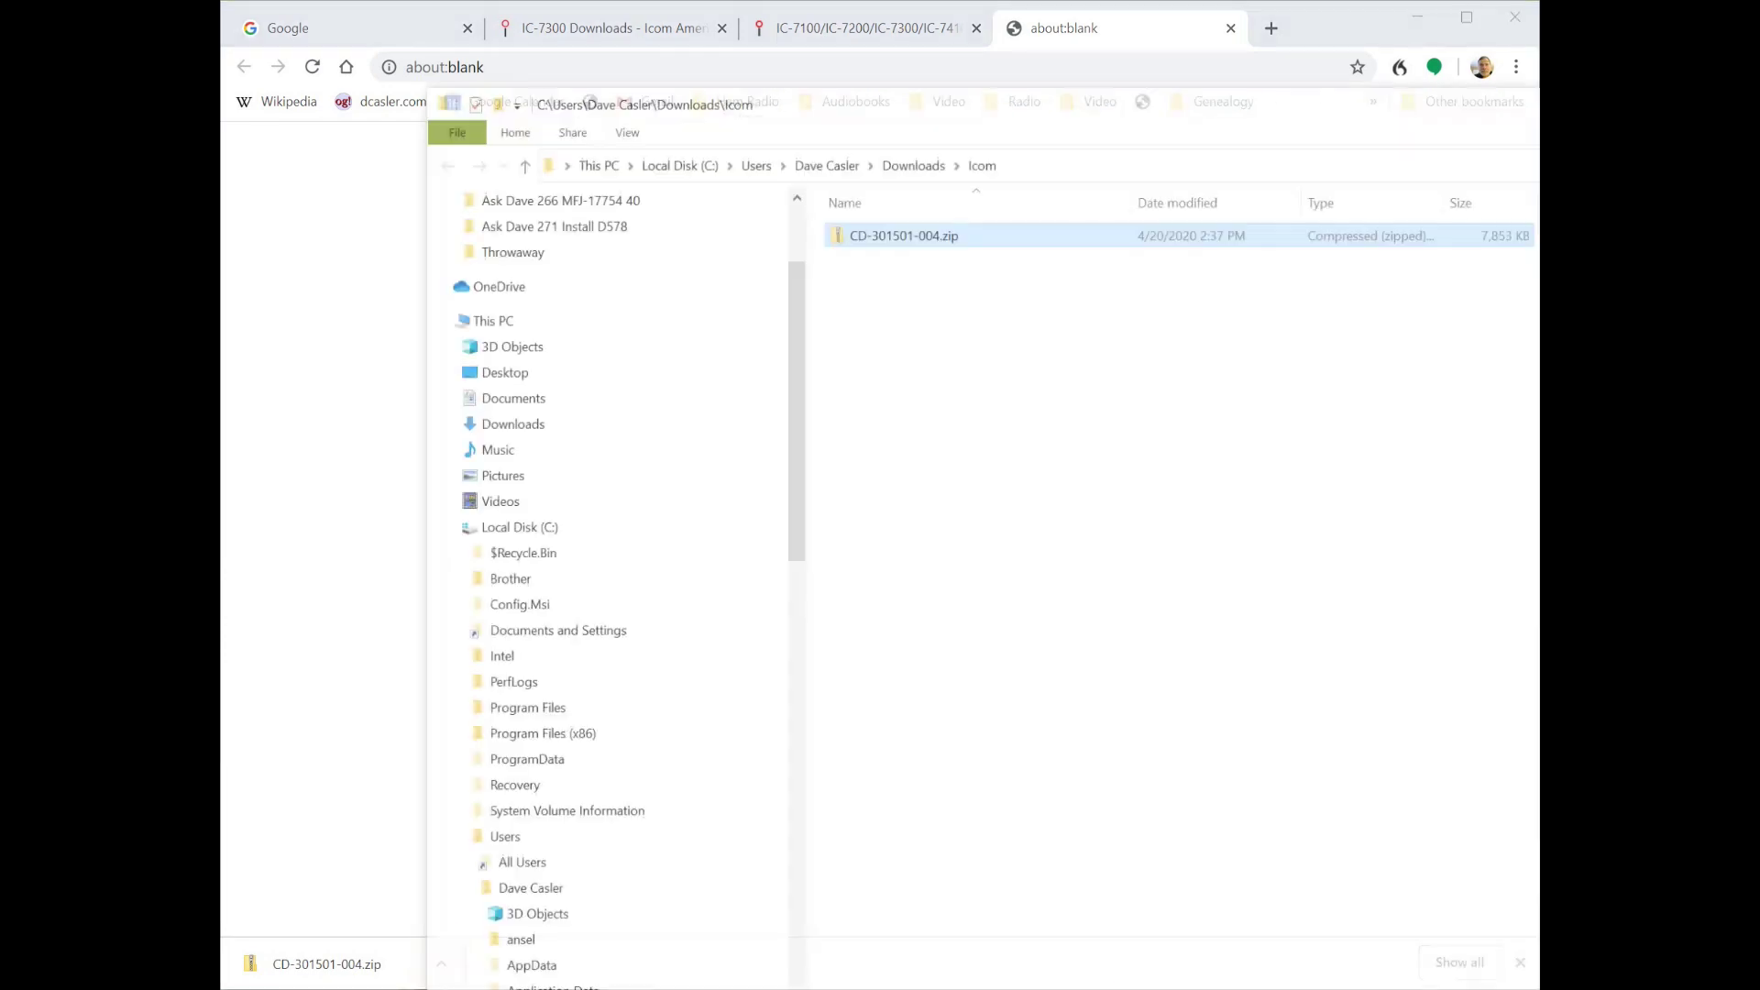
{"action": "left_click_drag", "start_coordinate": [1252, 96], "coordinate": [1074, 111]}
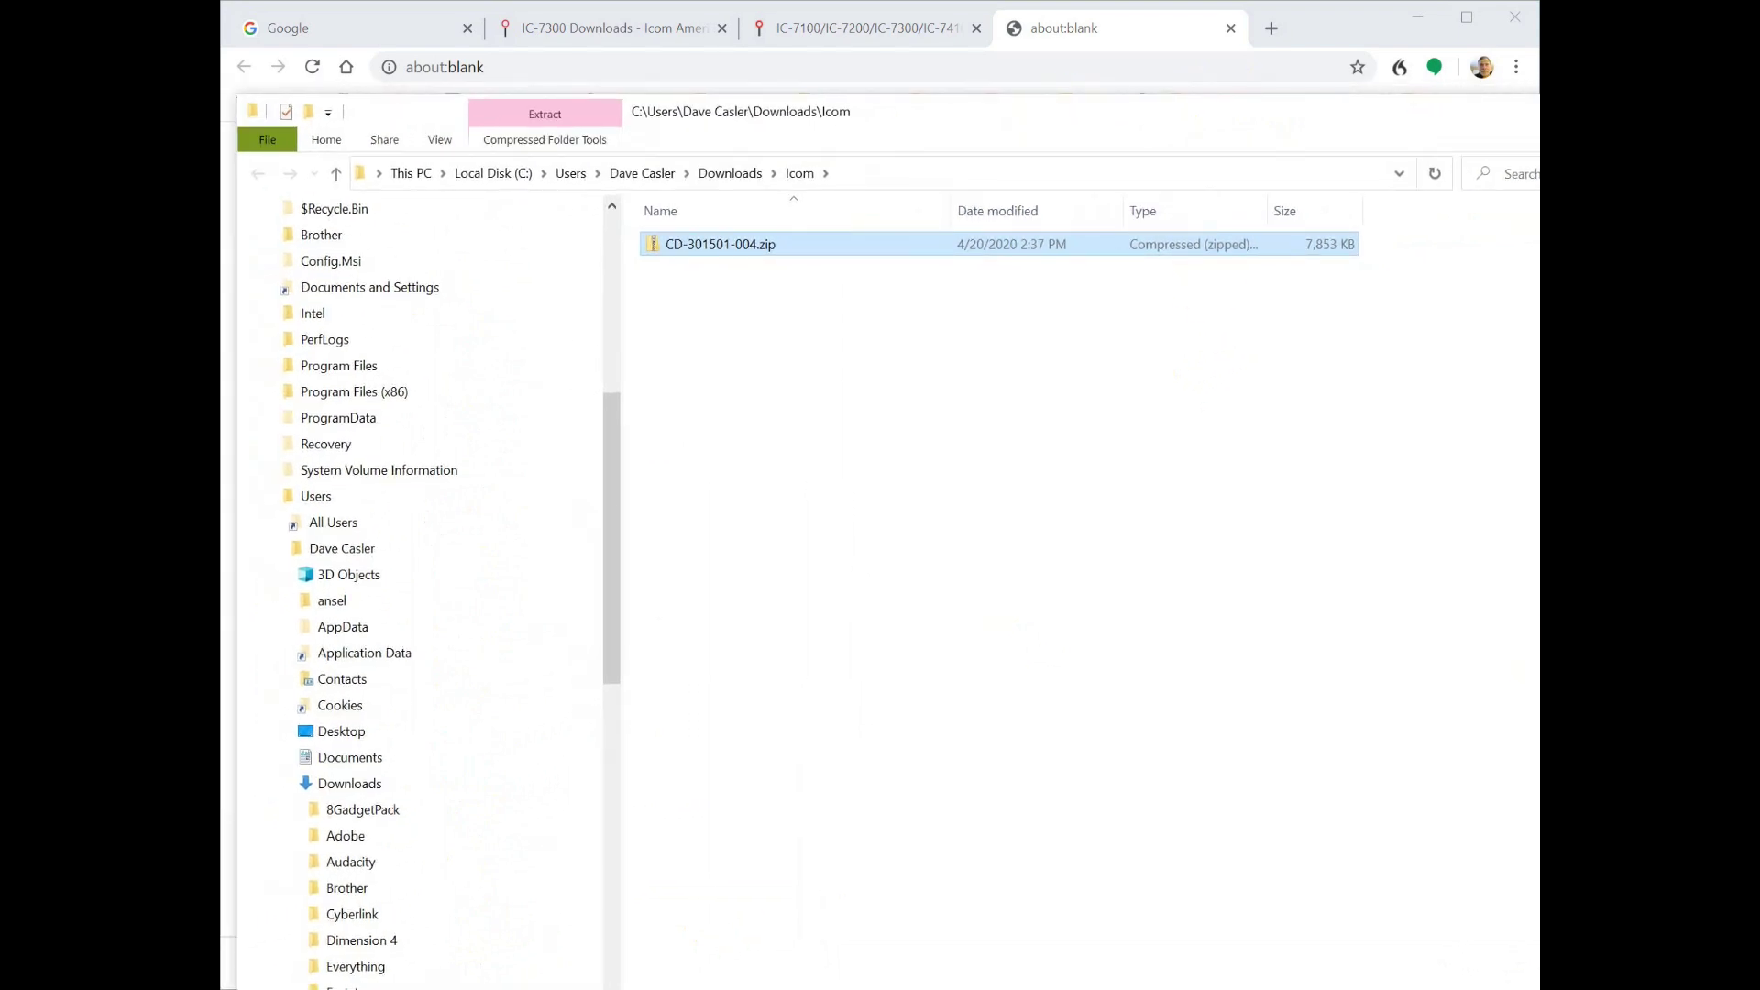
{"action": "left_click_drag", "start_coordinate": [1539, 989], "coordinate": [1465, 891]}
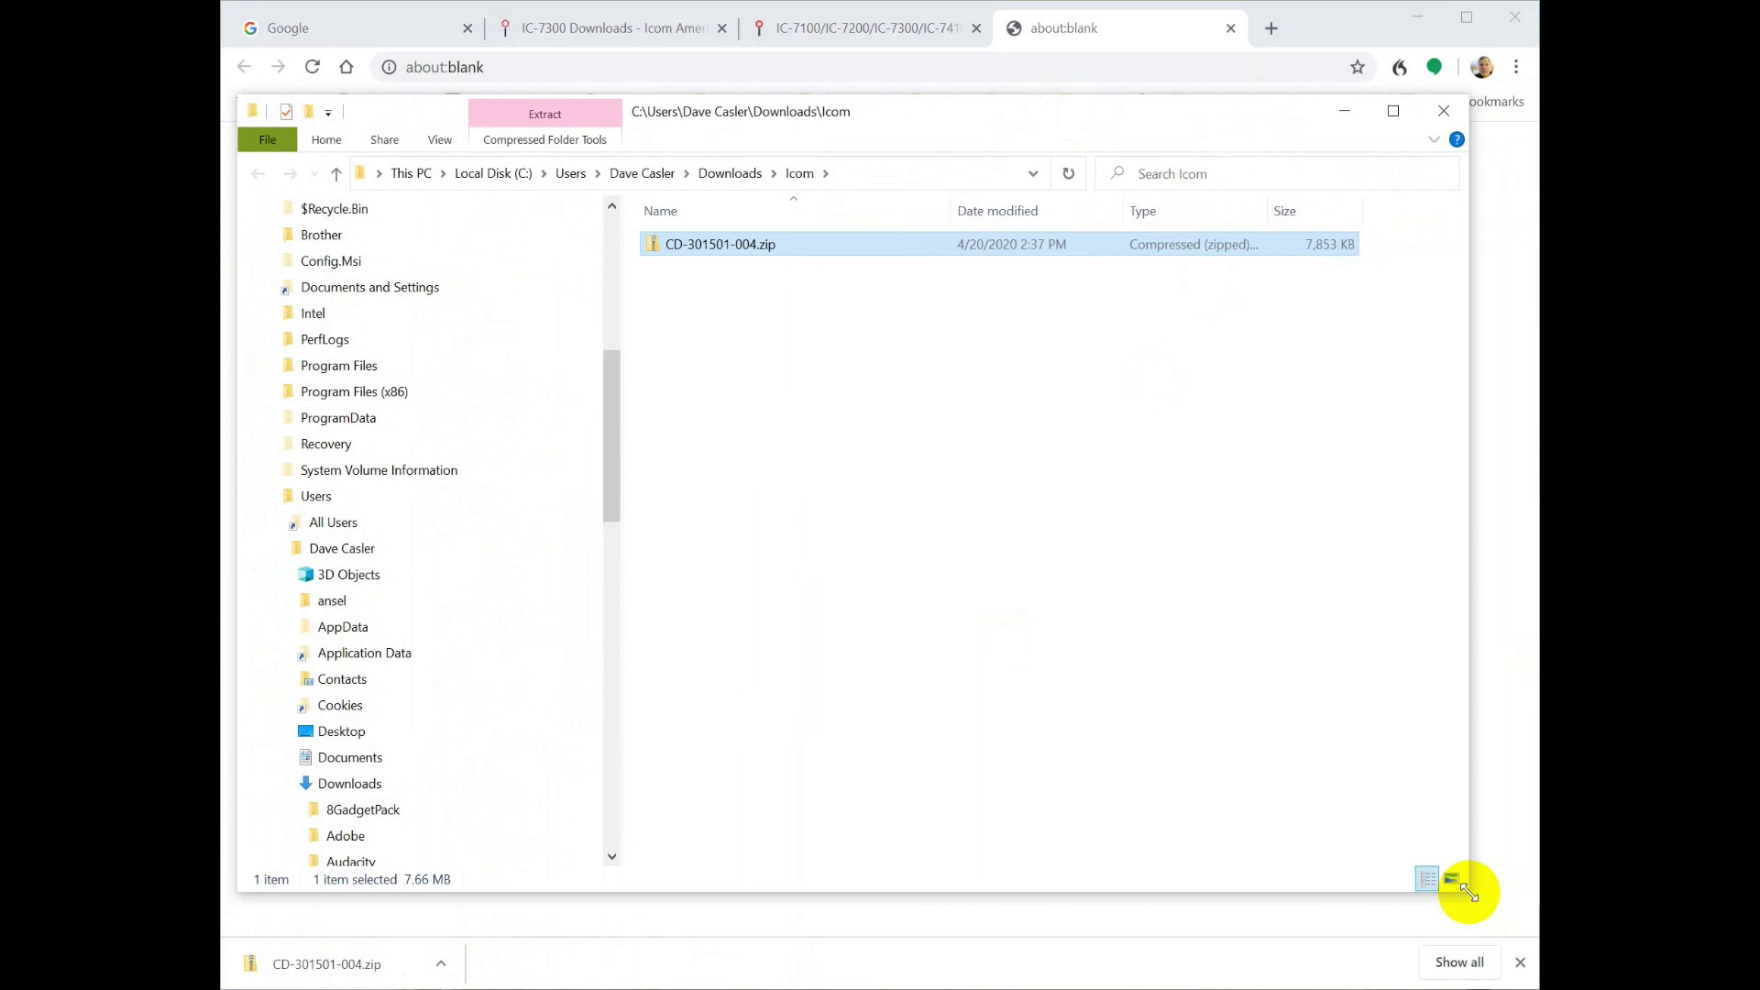
Step: Extract all files from CD-301501-004.zip into the suggested CD-301501-004 folder, showing the extracted files when complete
{"action": "right_click", "coordinate": [656, 245]}
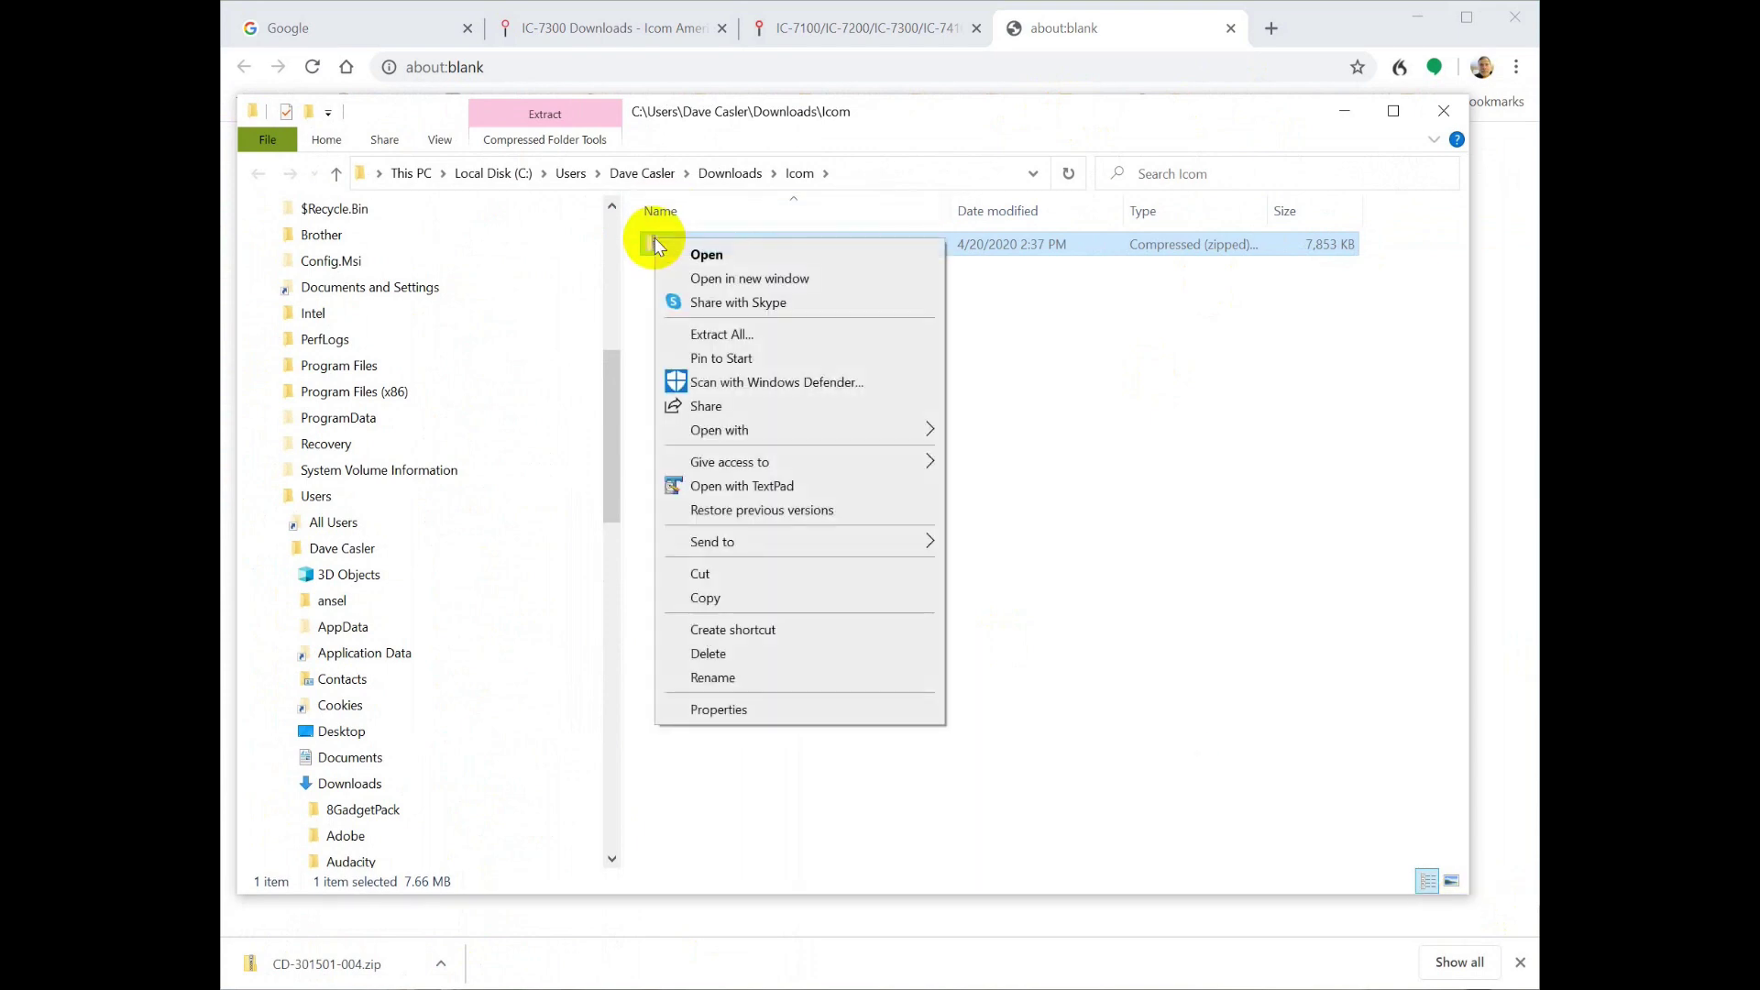
{"action": "left_click", "coordinate": [723, 332]}
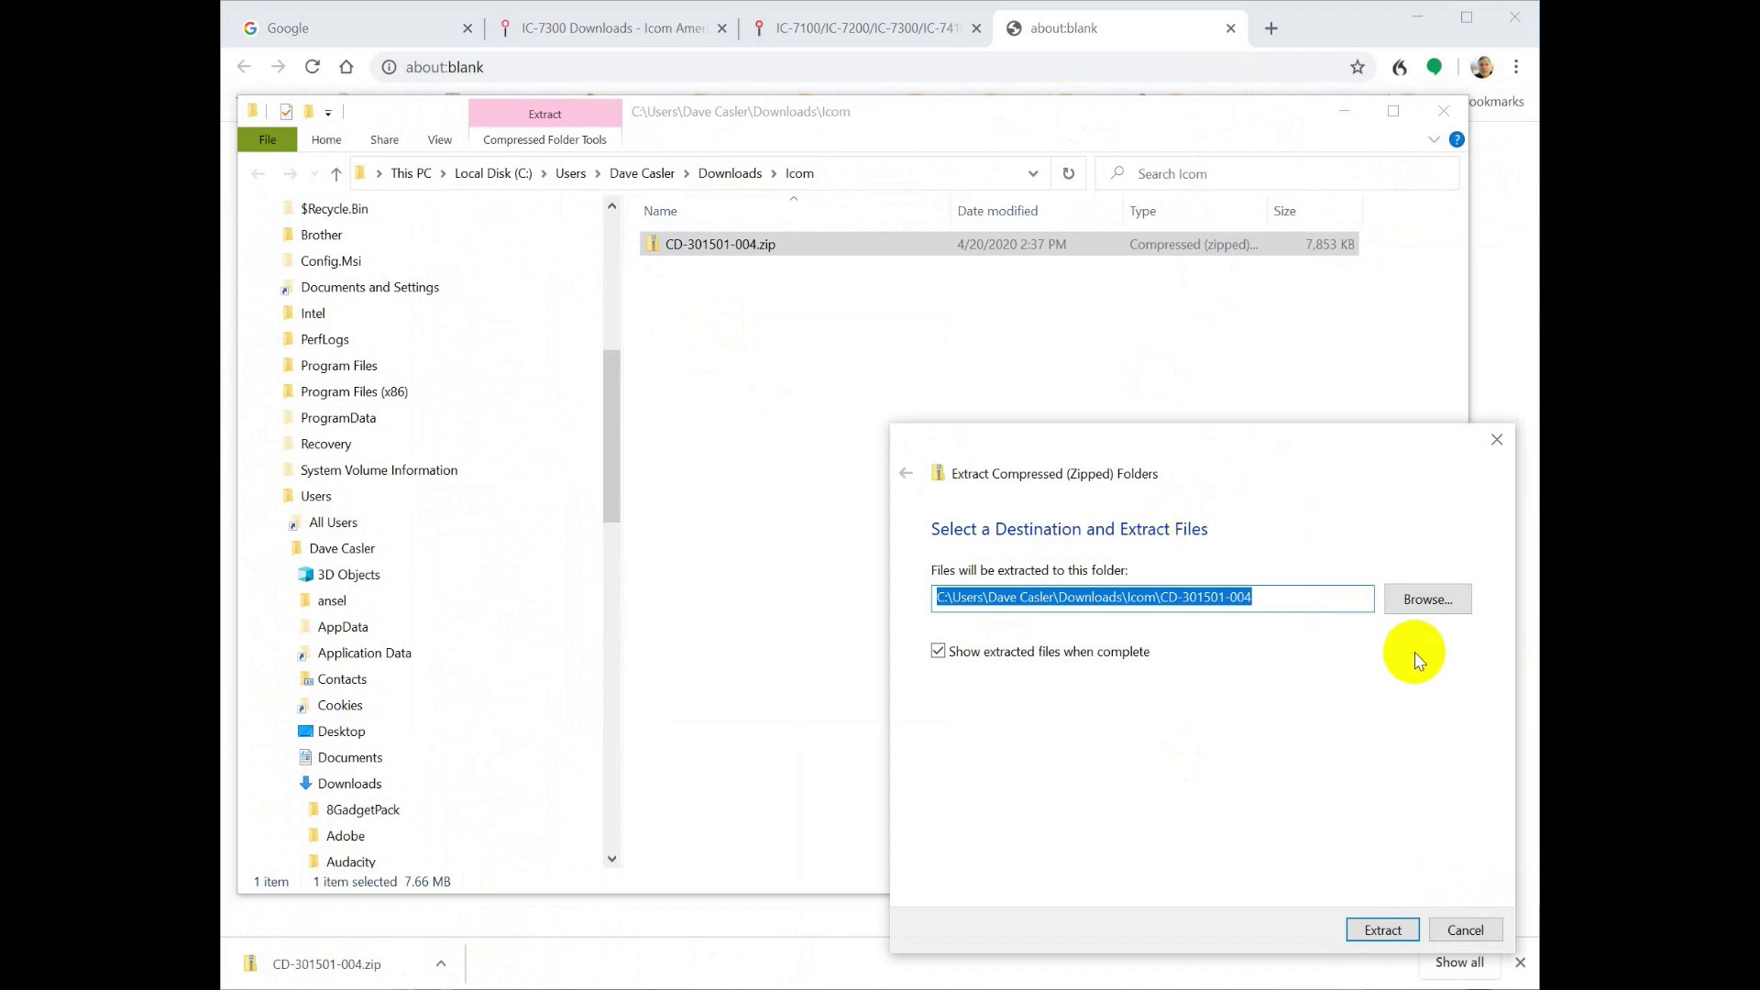
{"action": "left_click", "coordinate": [1383, 929]}
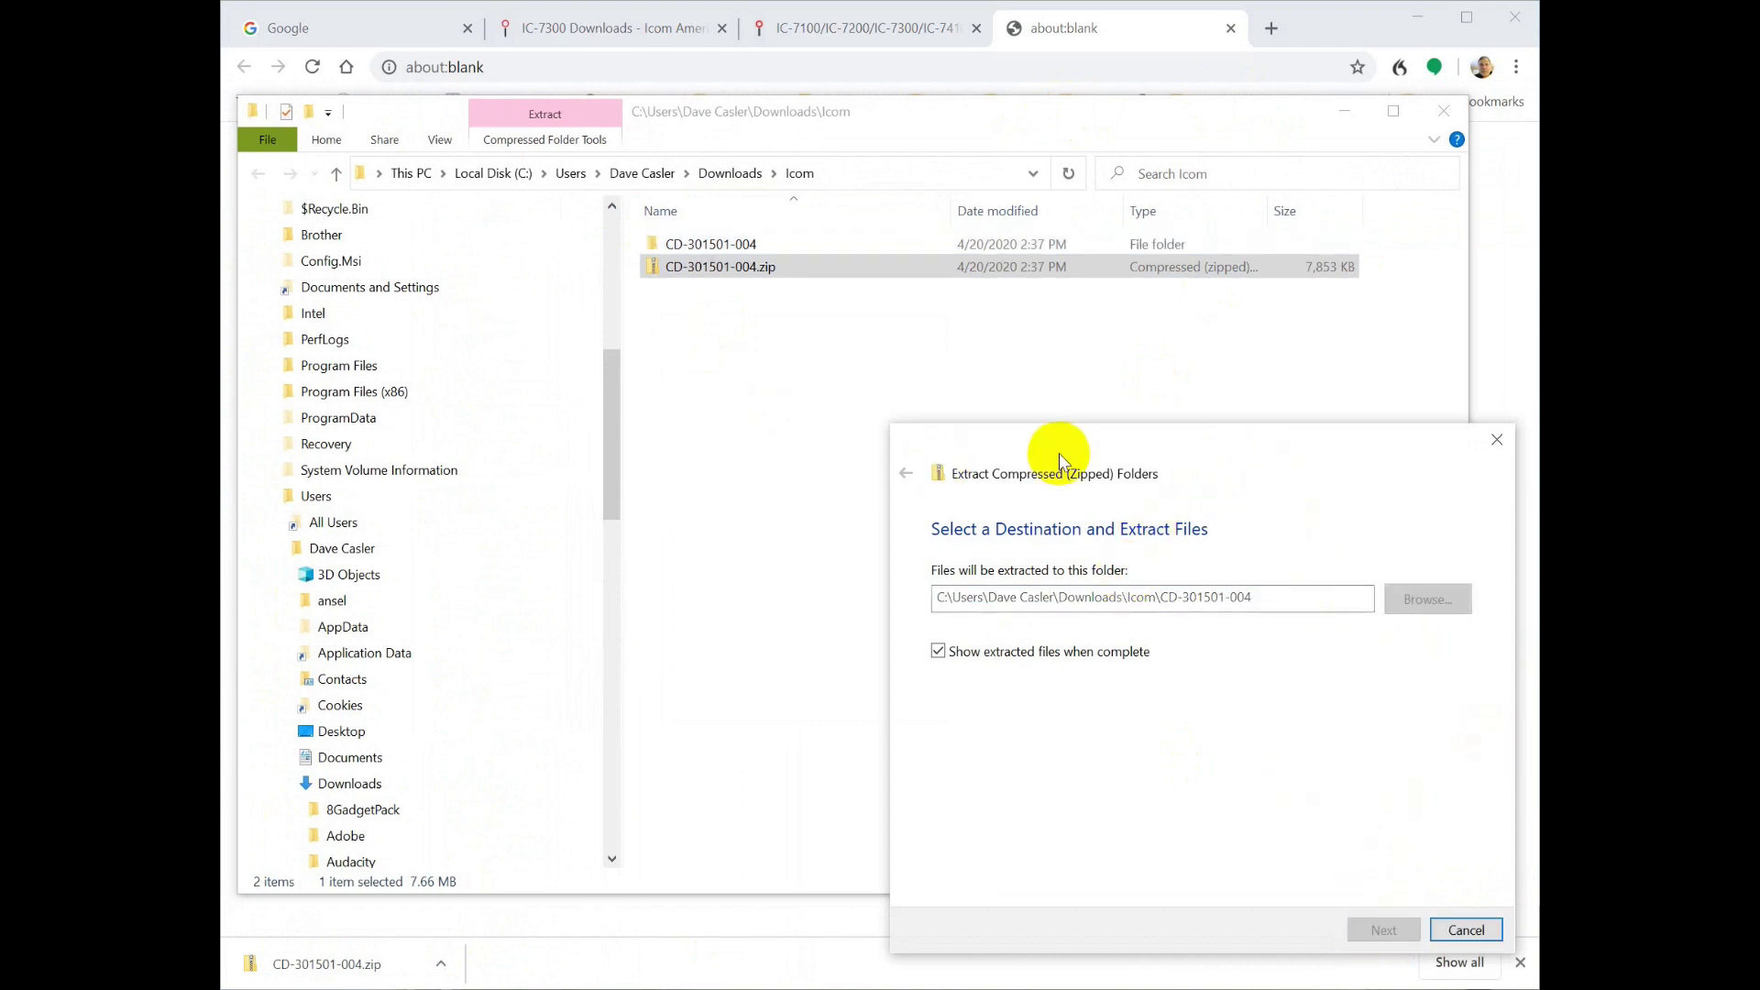
{"action": "left_click_drag", "start_coordinate": [773, 136], "coordinate": [754, 89]}
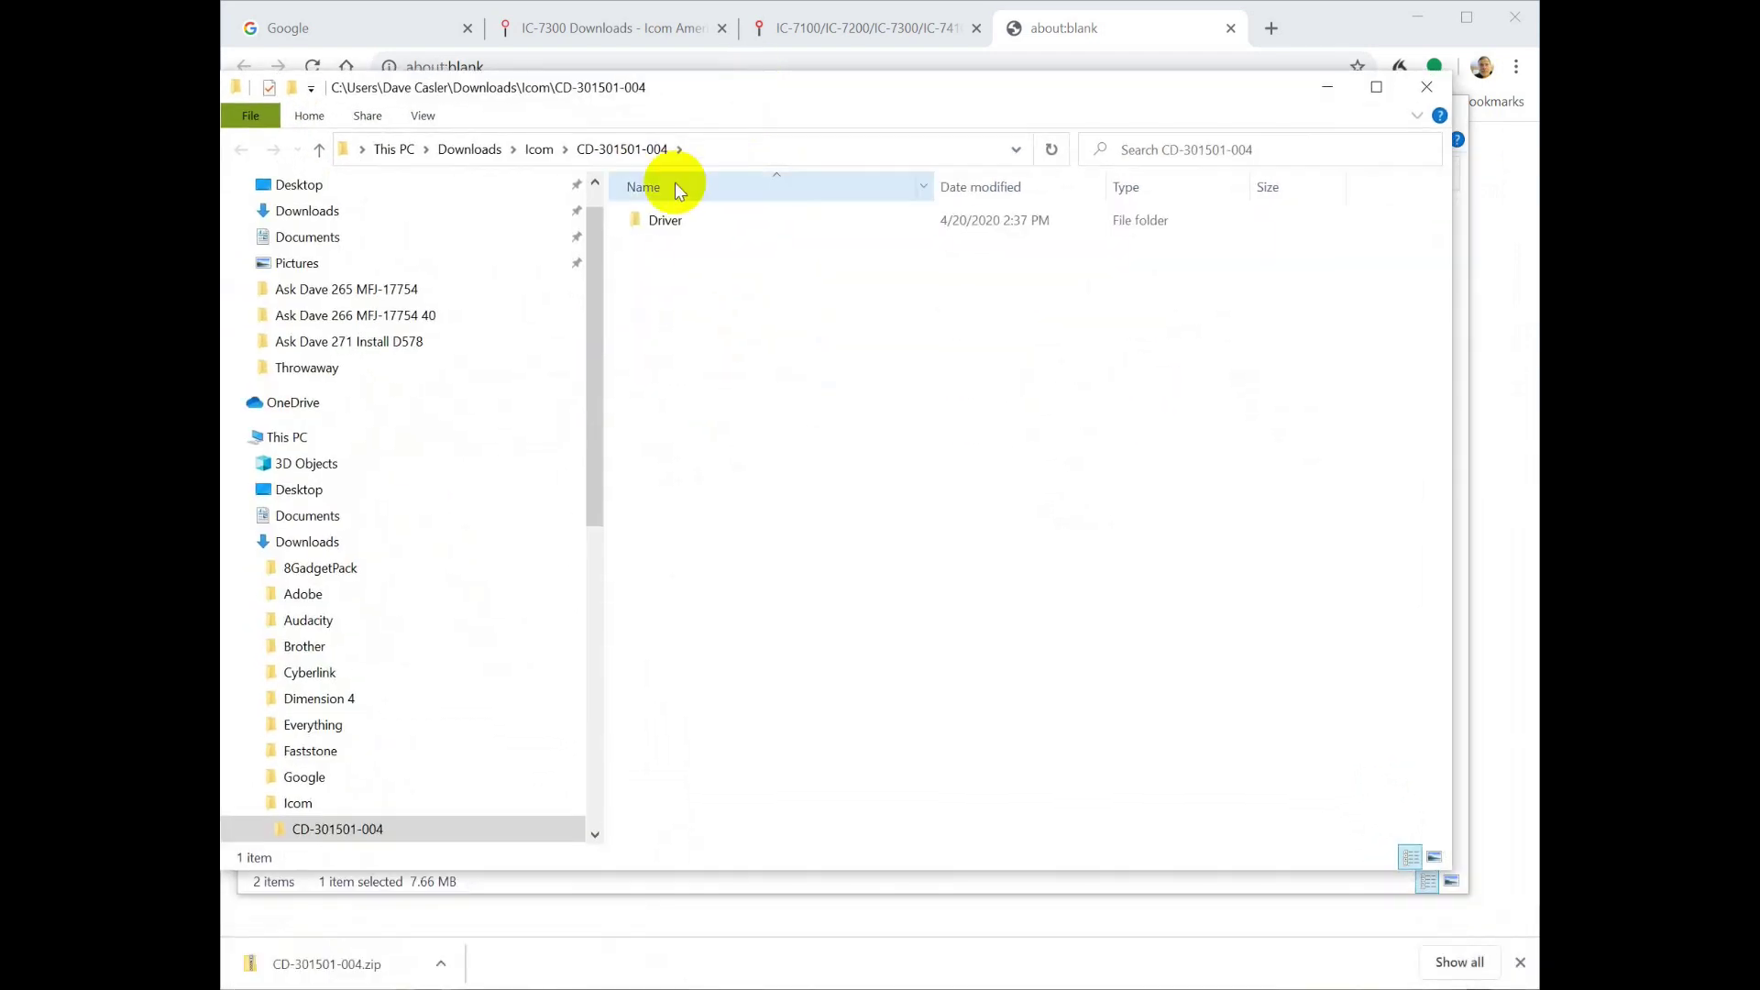
Step: Launch CP210xVCPInstaller_x64.exe from the Win10 folder inside the extracted Driver folder
{"action": "left_click", "coordinate": [635, 222]}
{"action": "double_click", "coordinate": [635, 222]}
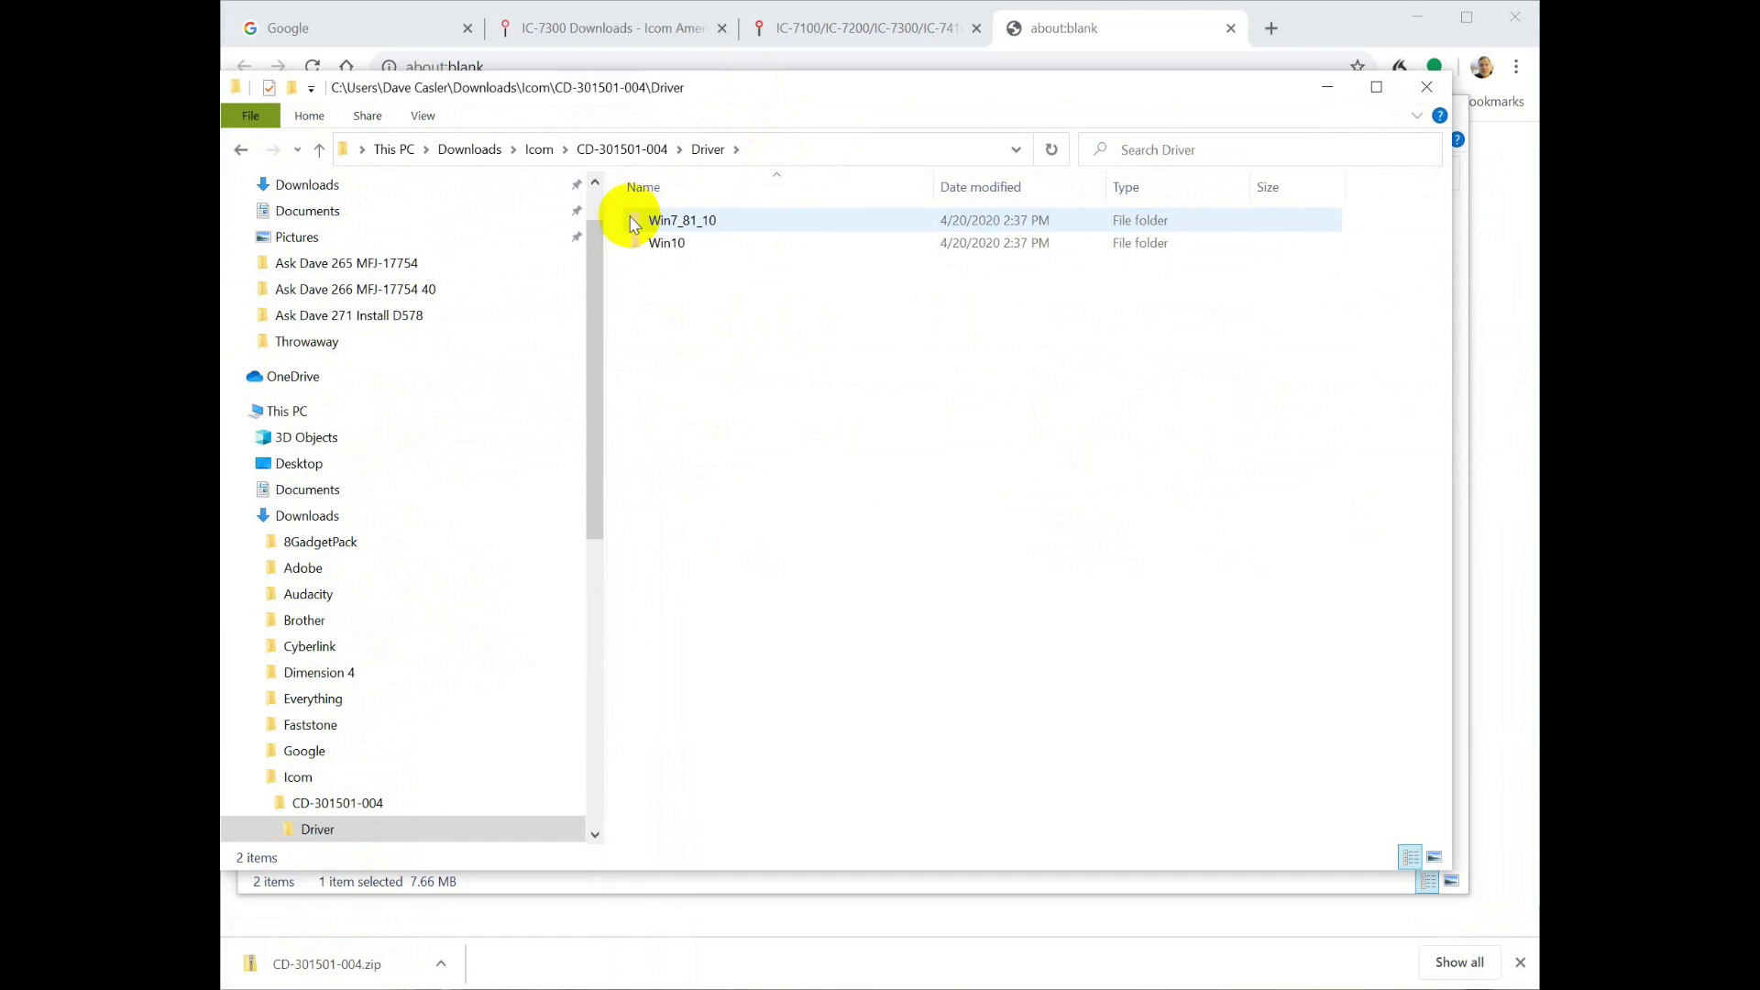
{"action": "double_click", "coordinate": [660, 243]}
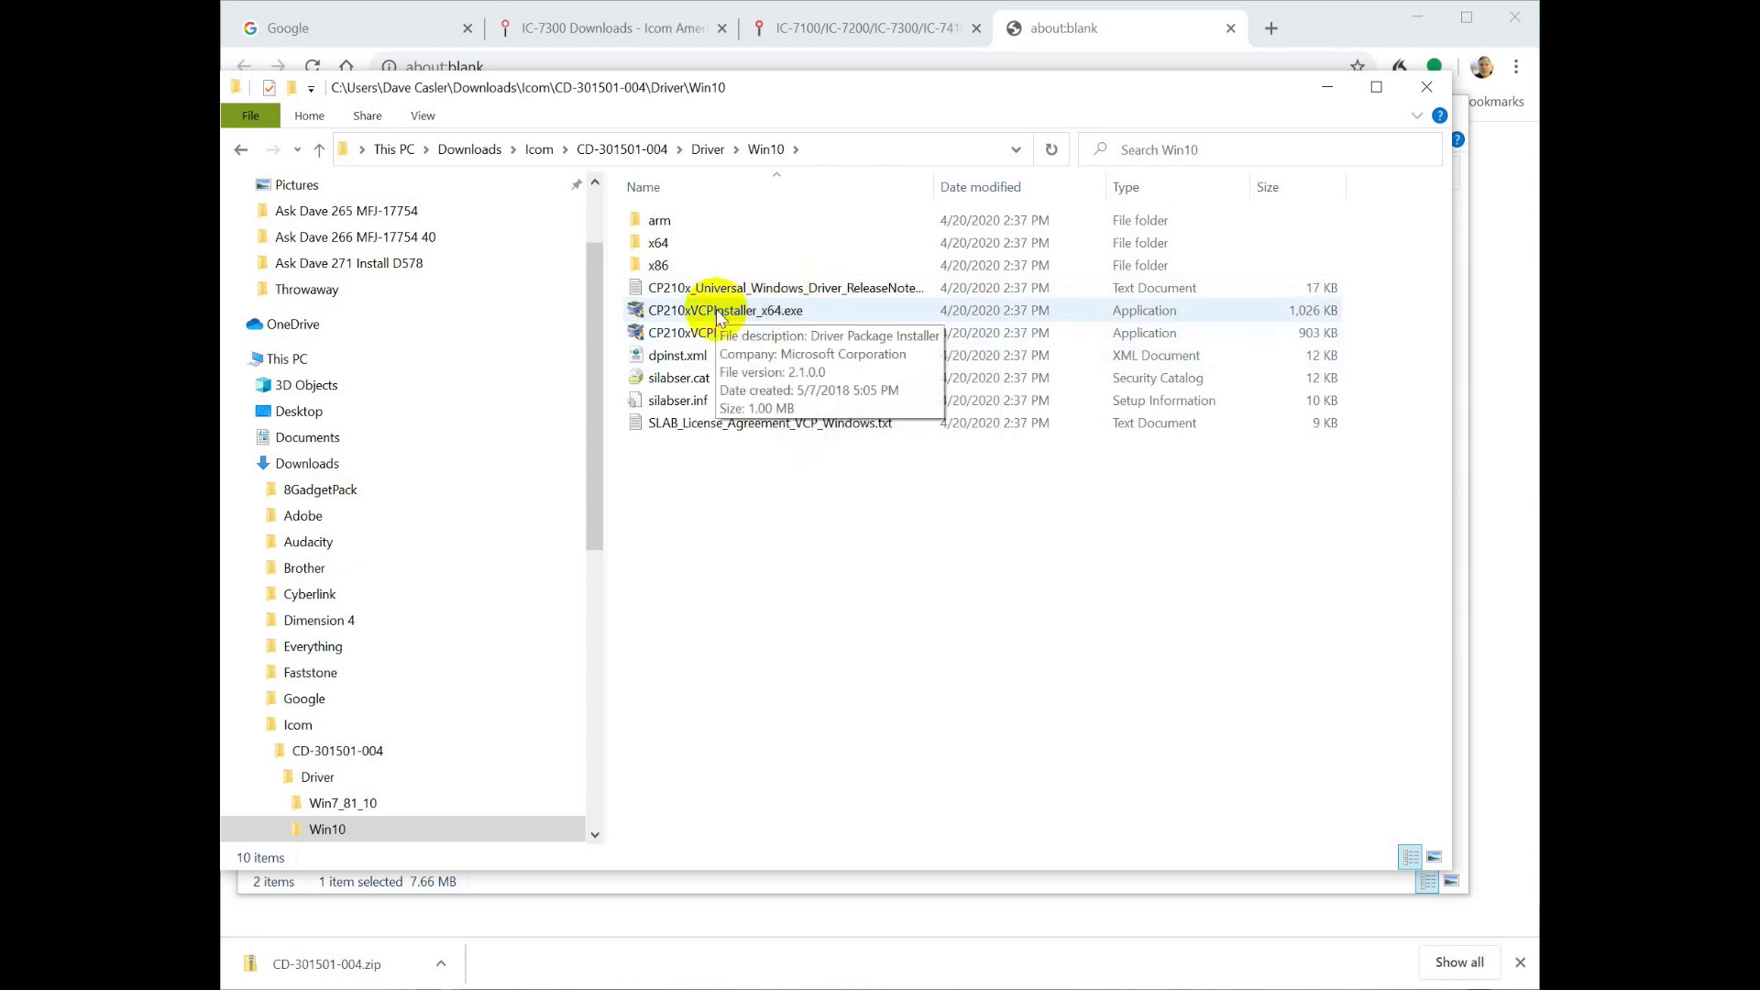
{"action": "double_click", "coordinate": [718, 314]}
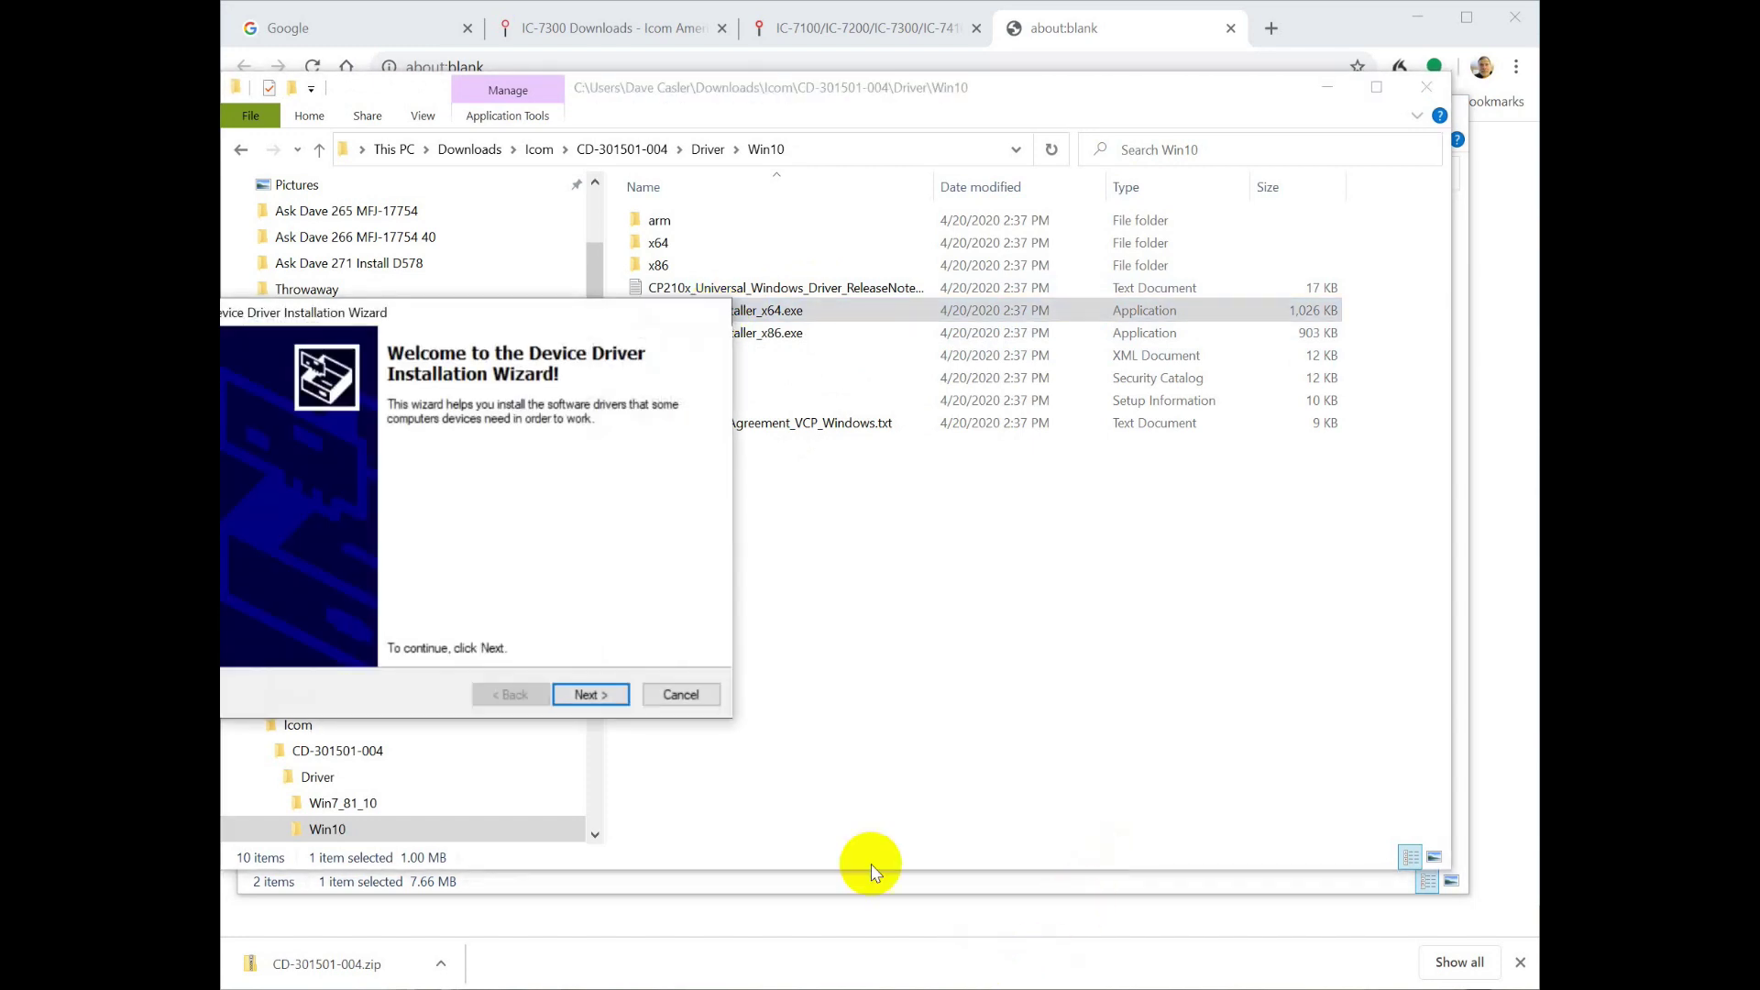
Step: Install the drivers with the Device Driver Installation Wizard, finish it, and close both File Explorer windows
{"action": "left_click", "coordinate": [589, 695]}
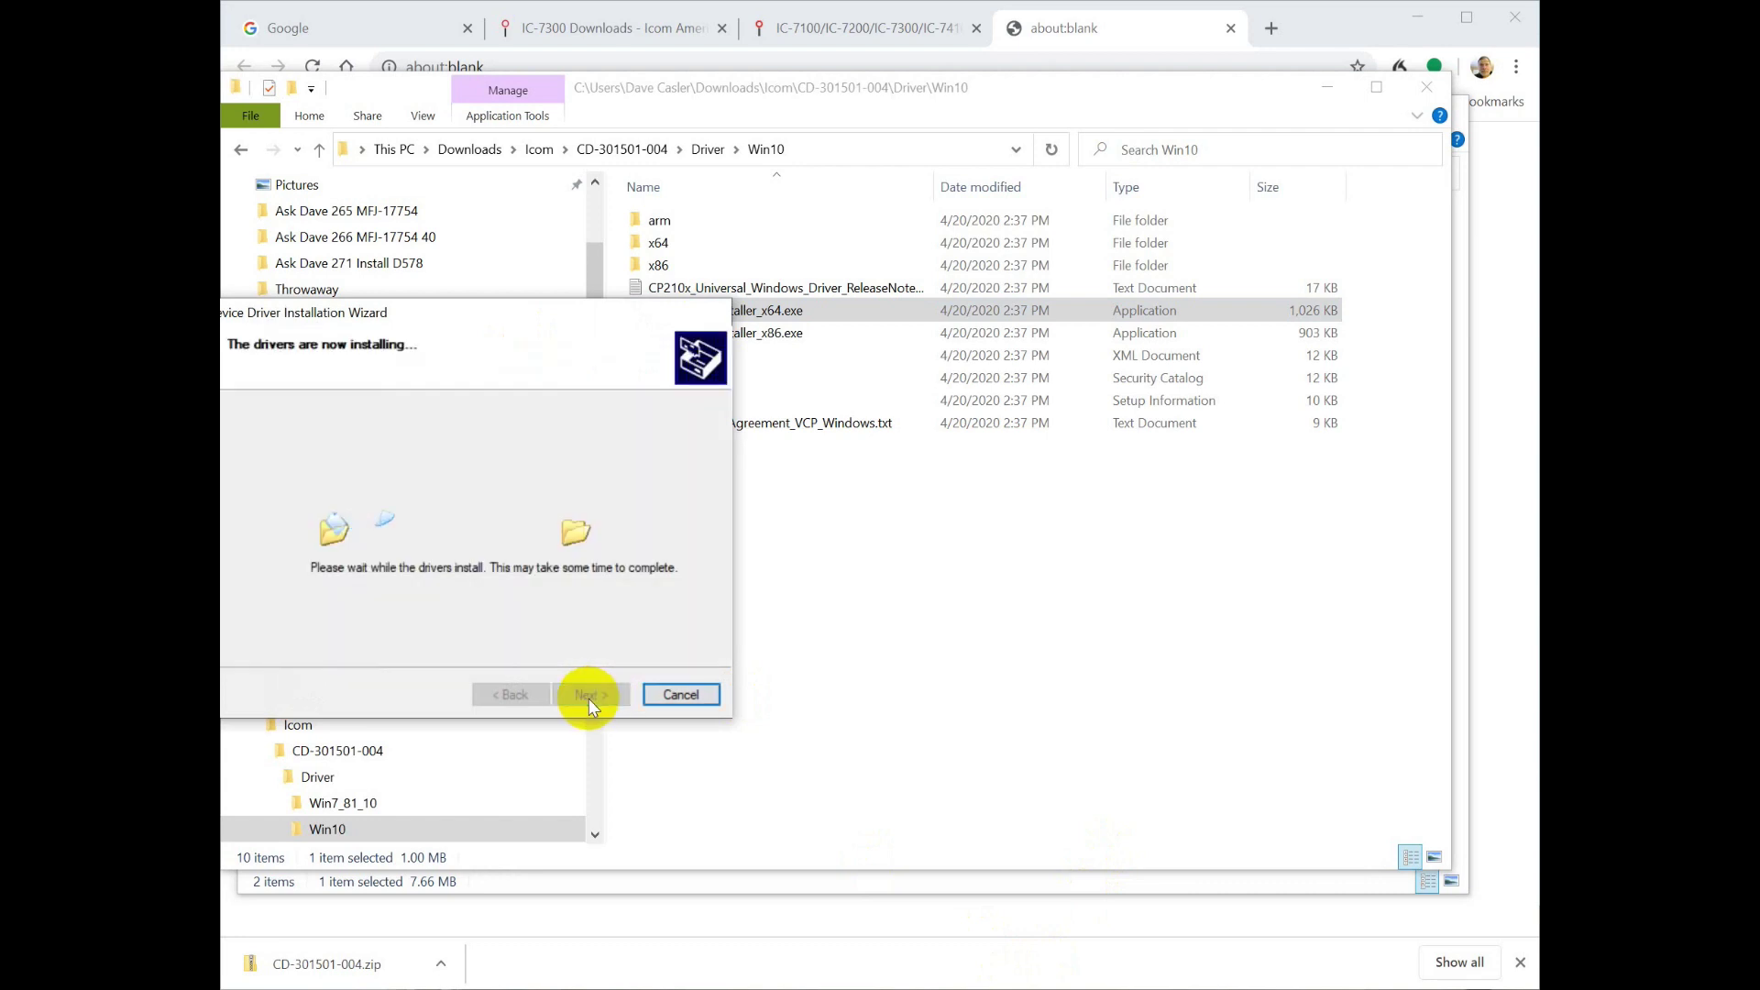
{"action": "left_click", "coordinate": [590, 695]}
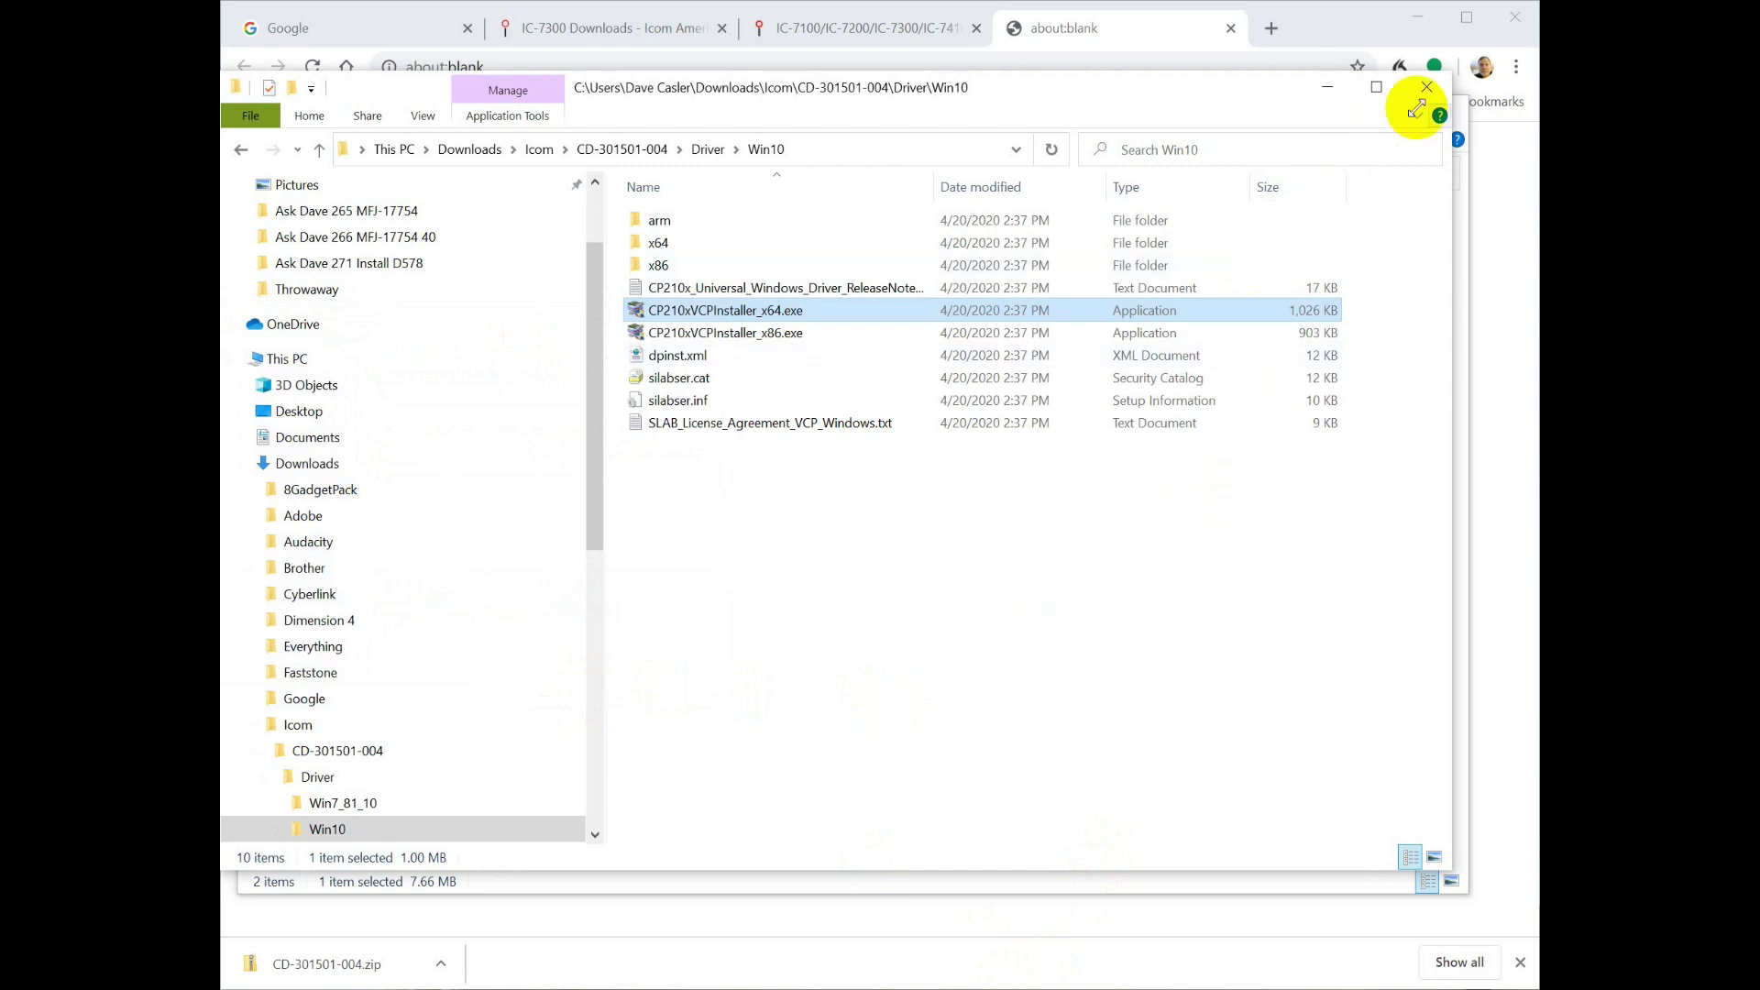
{"action": "left_click", "coordinate": [1427, 87]}
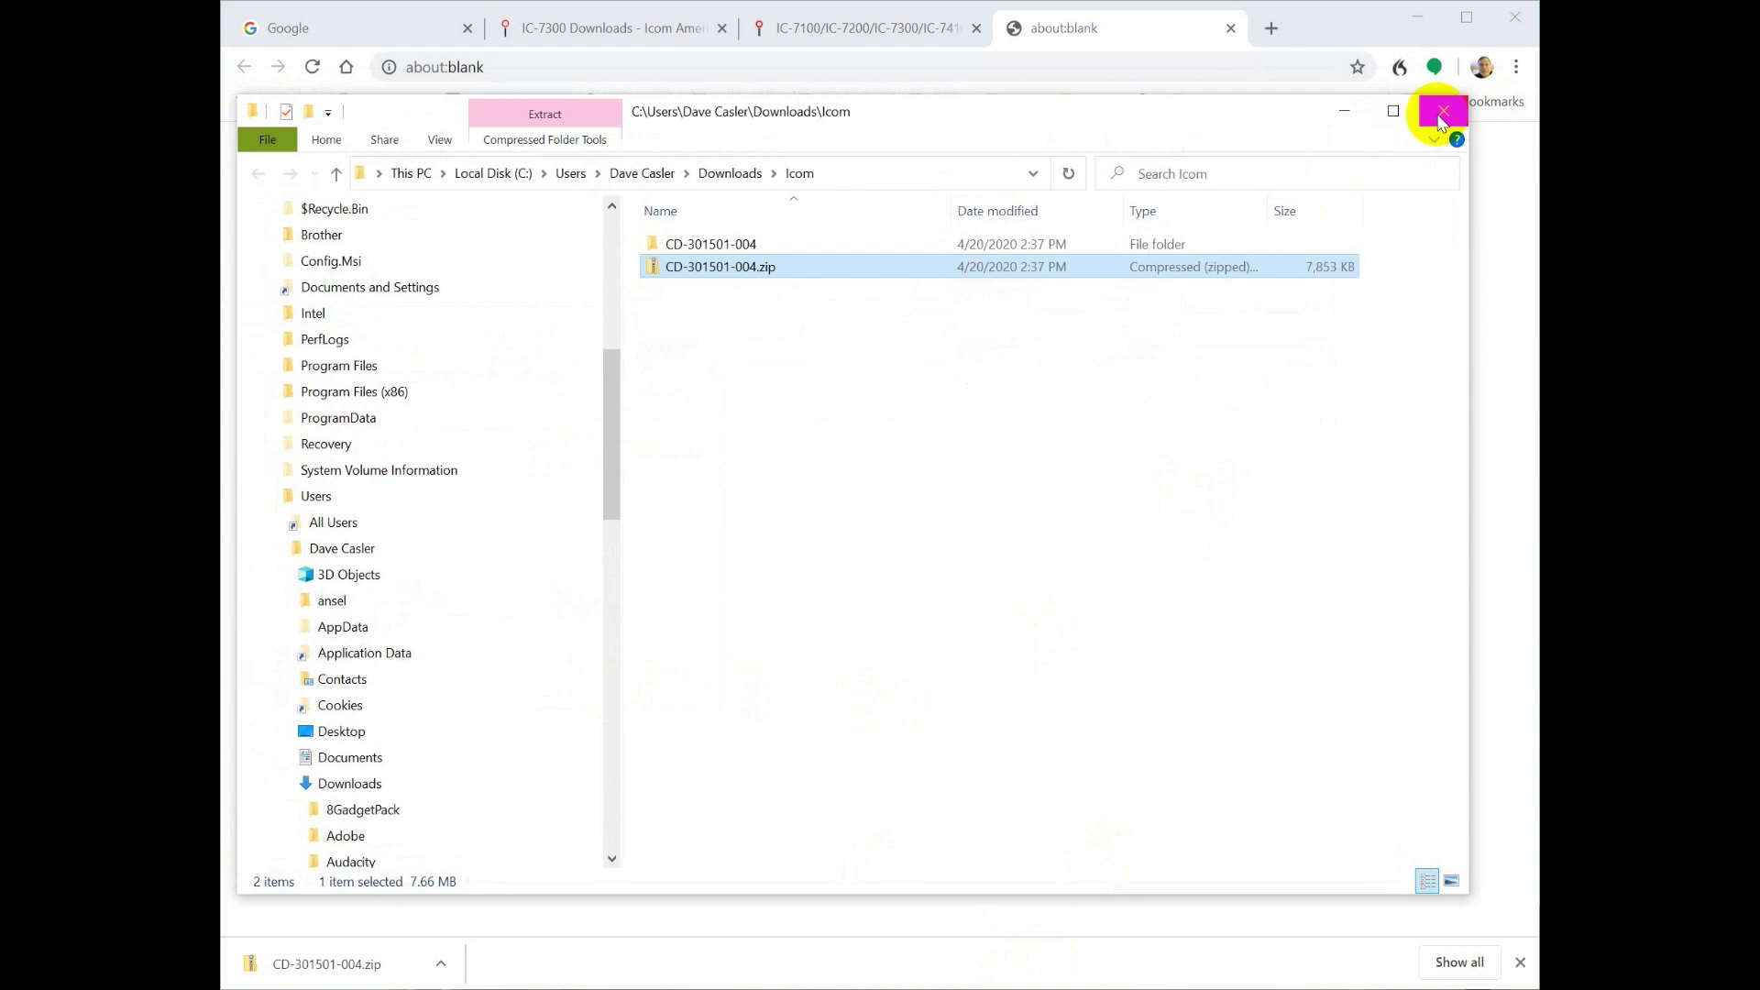
{"action": "left_click", "coordinate": [1445, 108]}
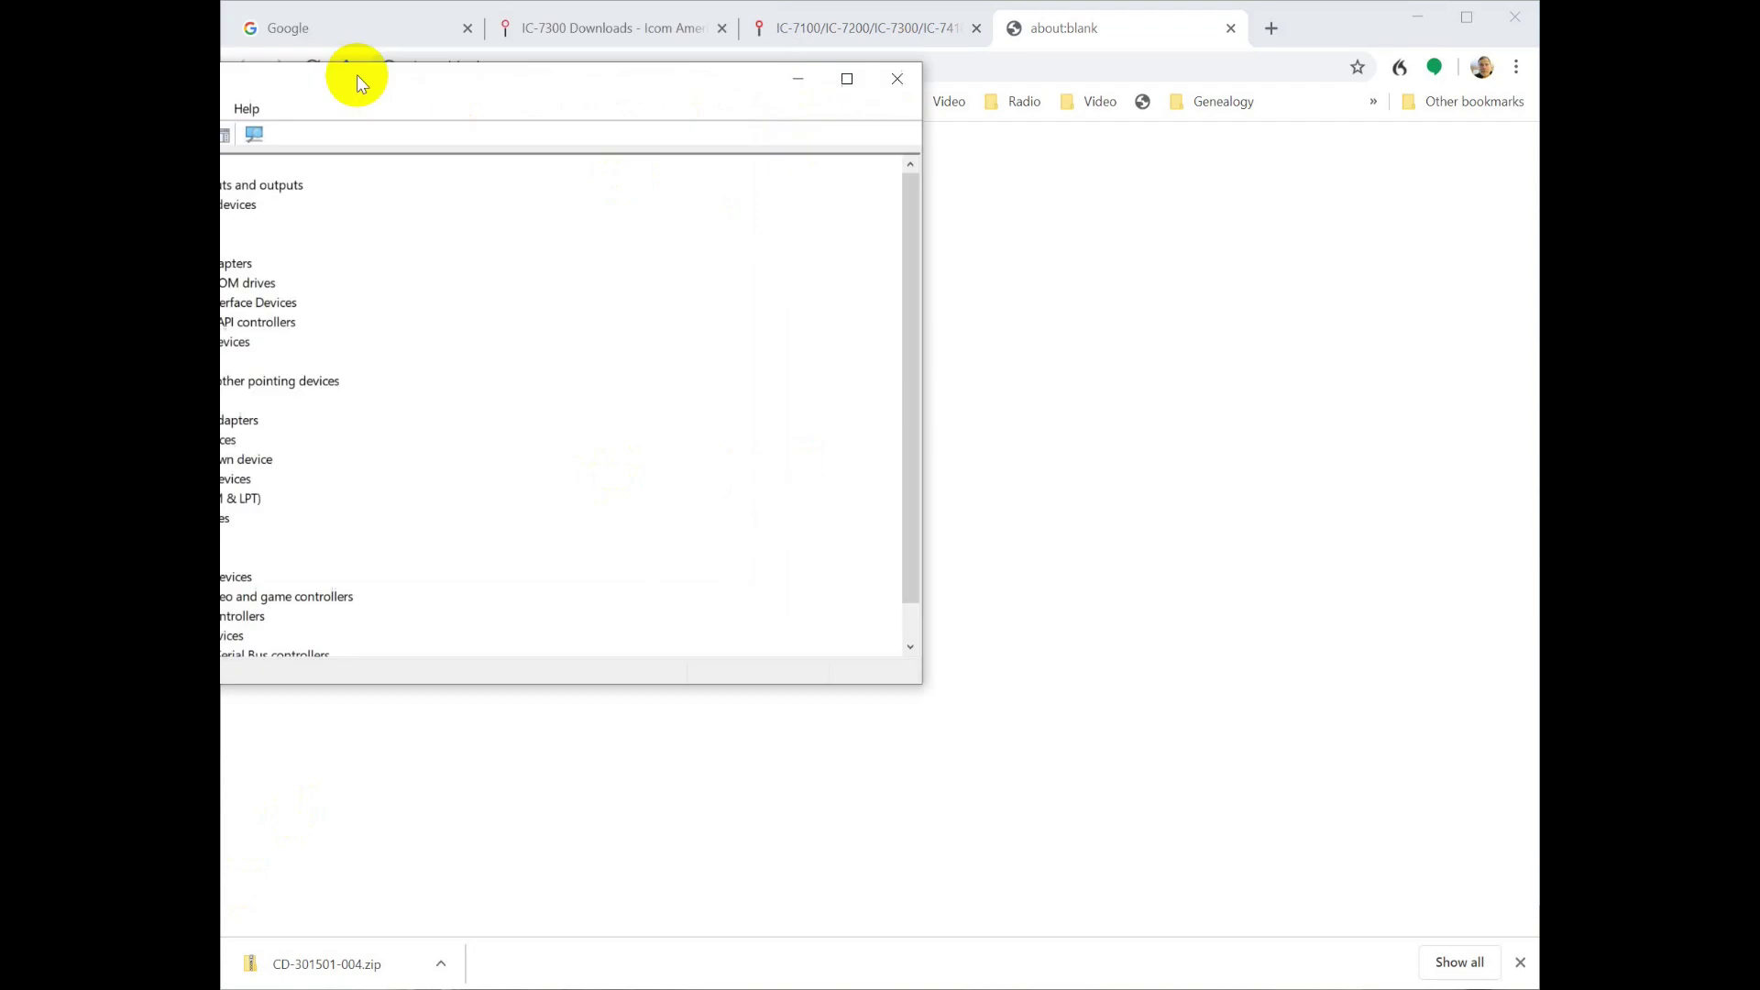
Step: Move the Device Manager window fully into view and examine the entries in the Ports (COM & LPT) group, collapsing it when done
{"action": "left_click_drag", "start_coordinate": [355, 74], "coordinate": [649, 168]}
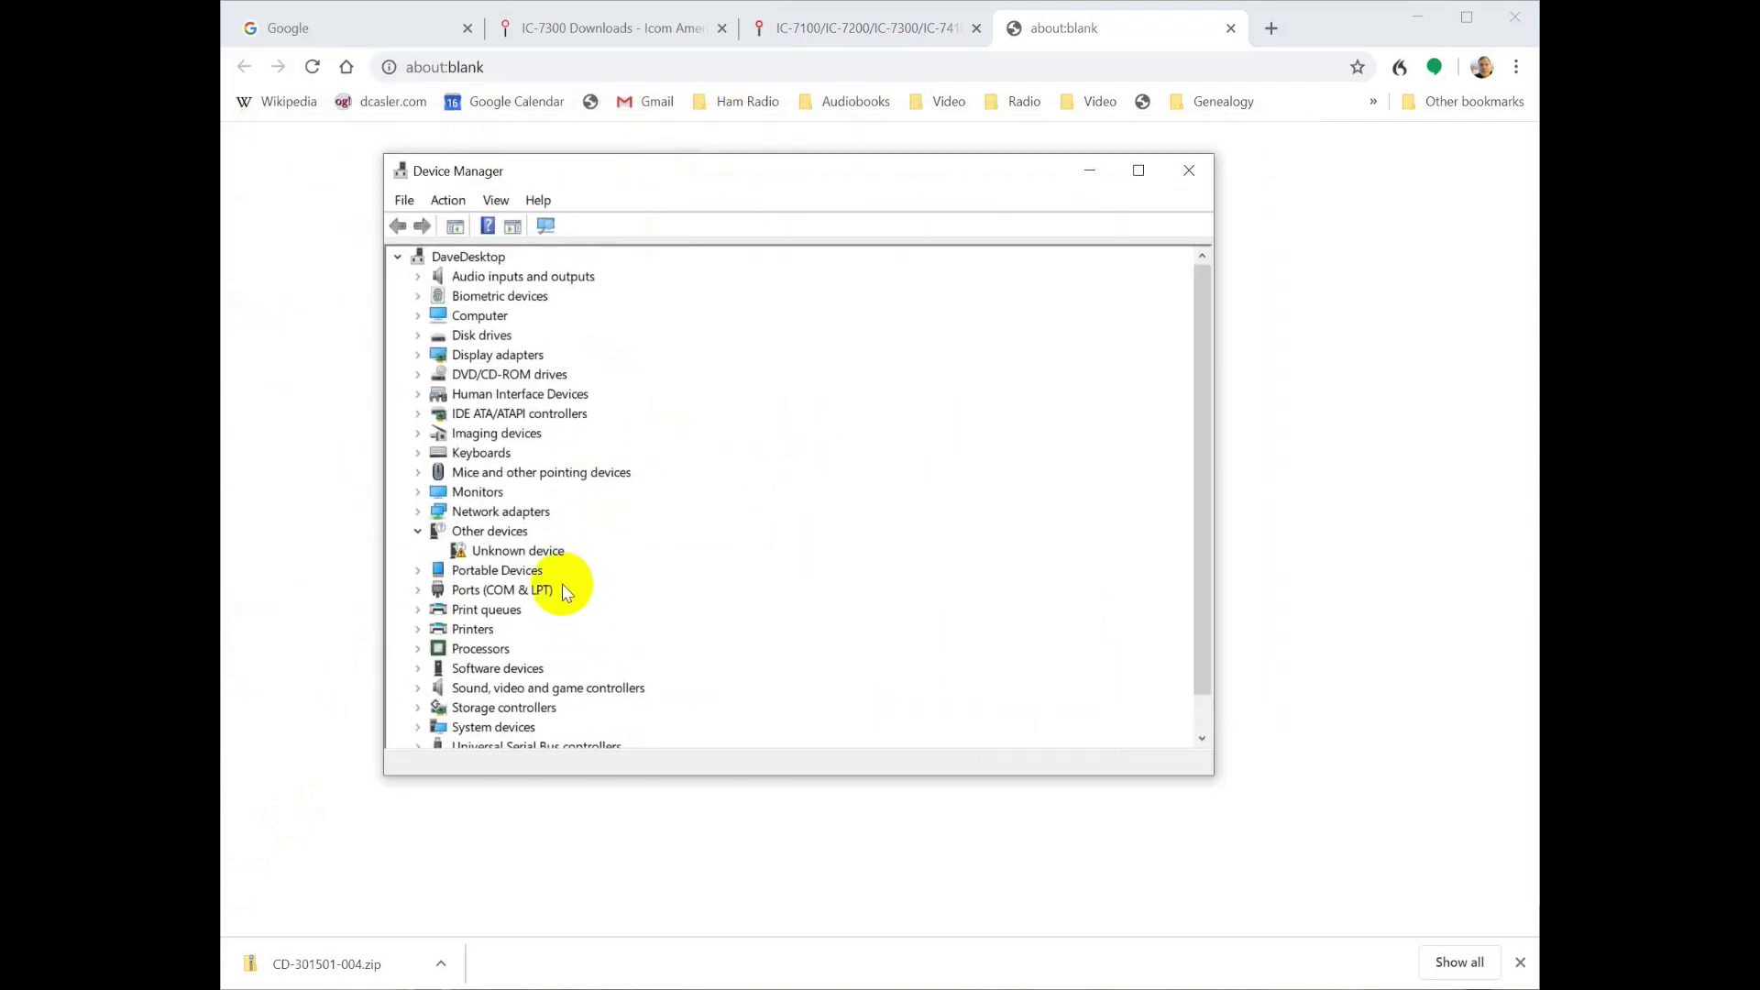
{"action": "left_click", "coordinate": [417, 590]}
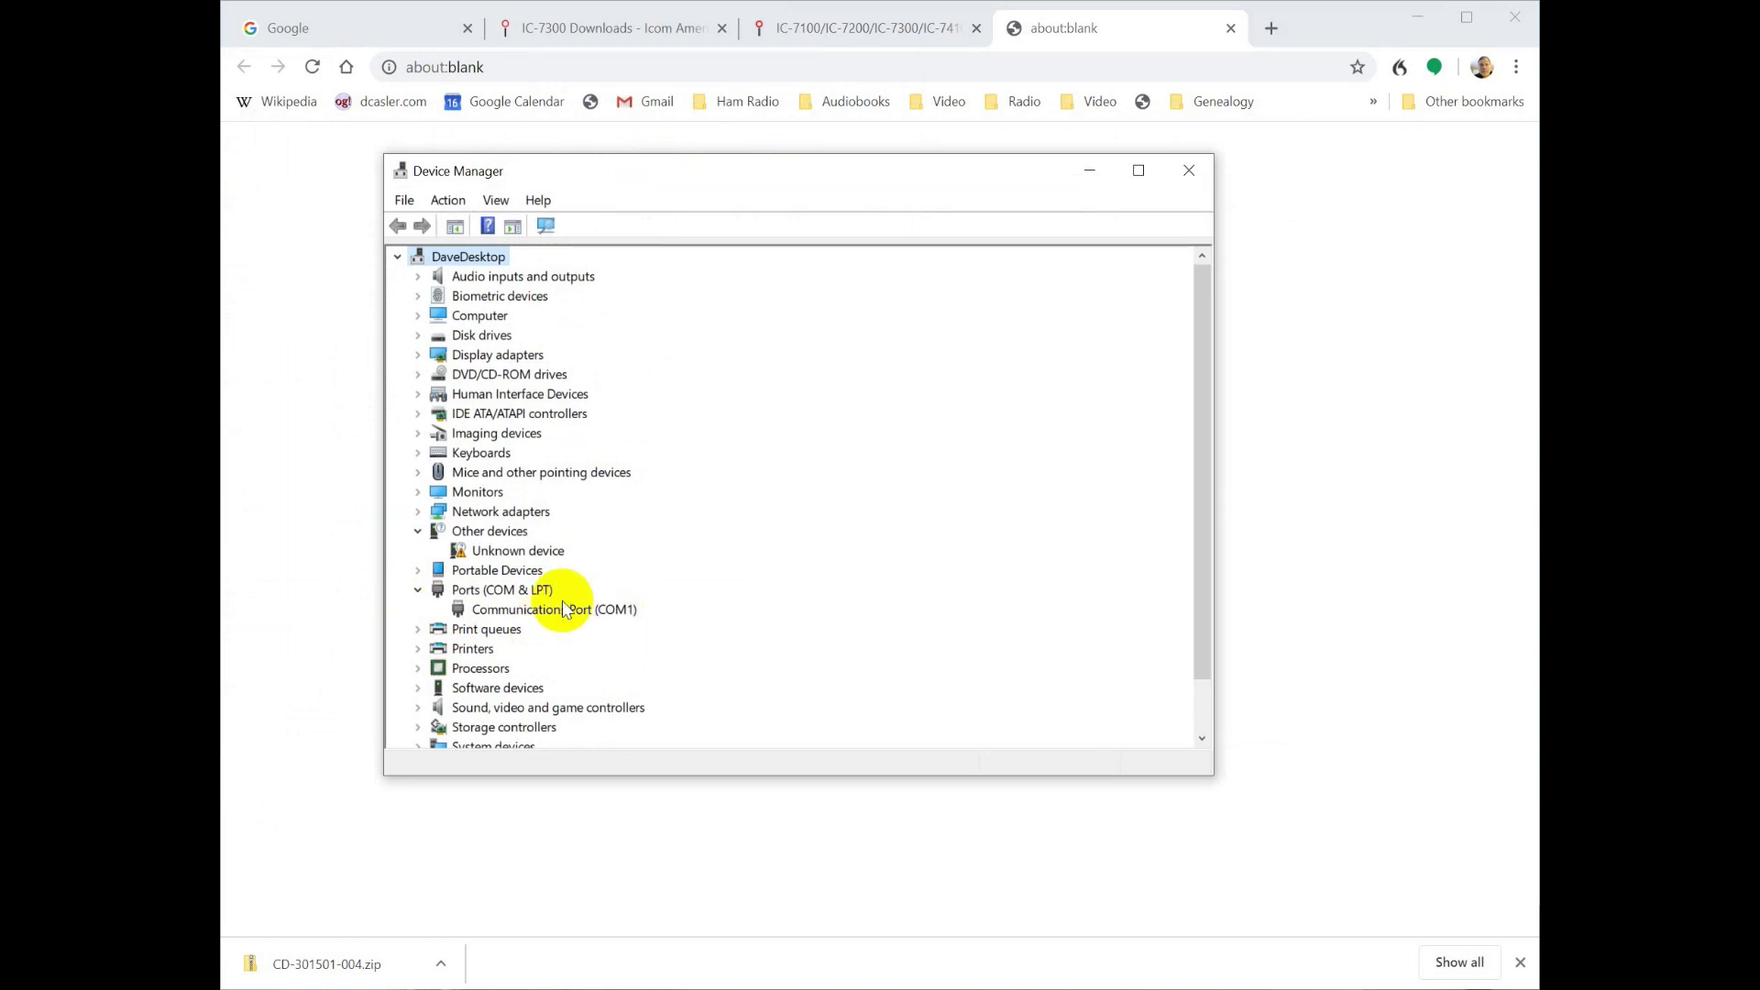
{"action": "left_click", "coordinate": [417, 591]}
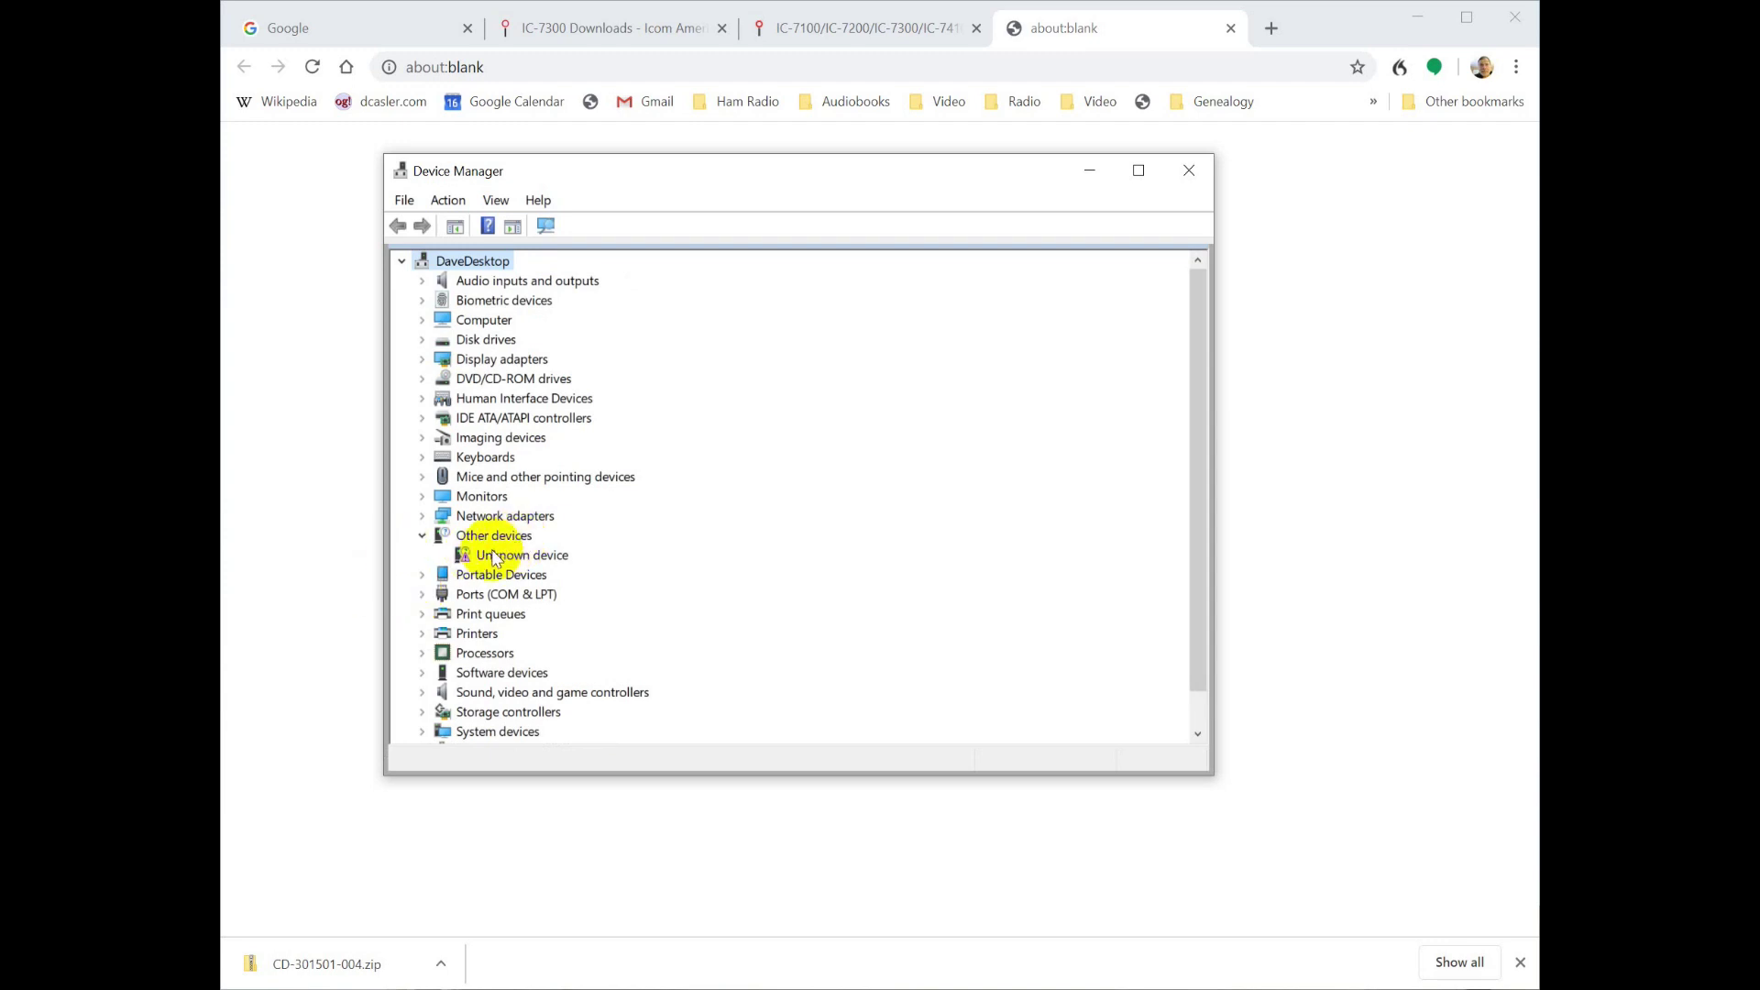
Step: Recheck Ports (COM & LPT) for the Silicon Labs CP210x USB to UART Bridge, select that entry, and close Device Manager
{"action": "left_click", "coordinate": [421, 594]}
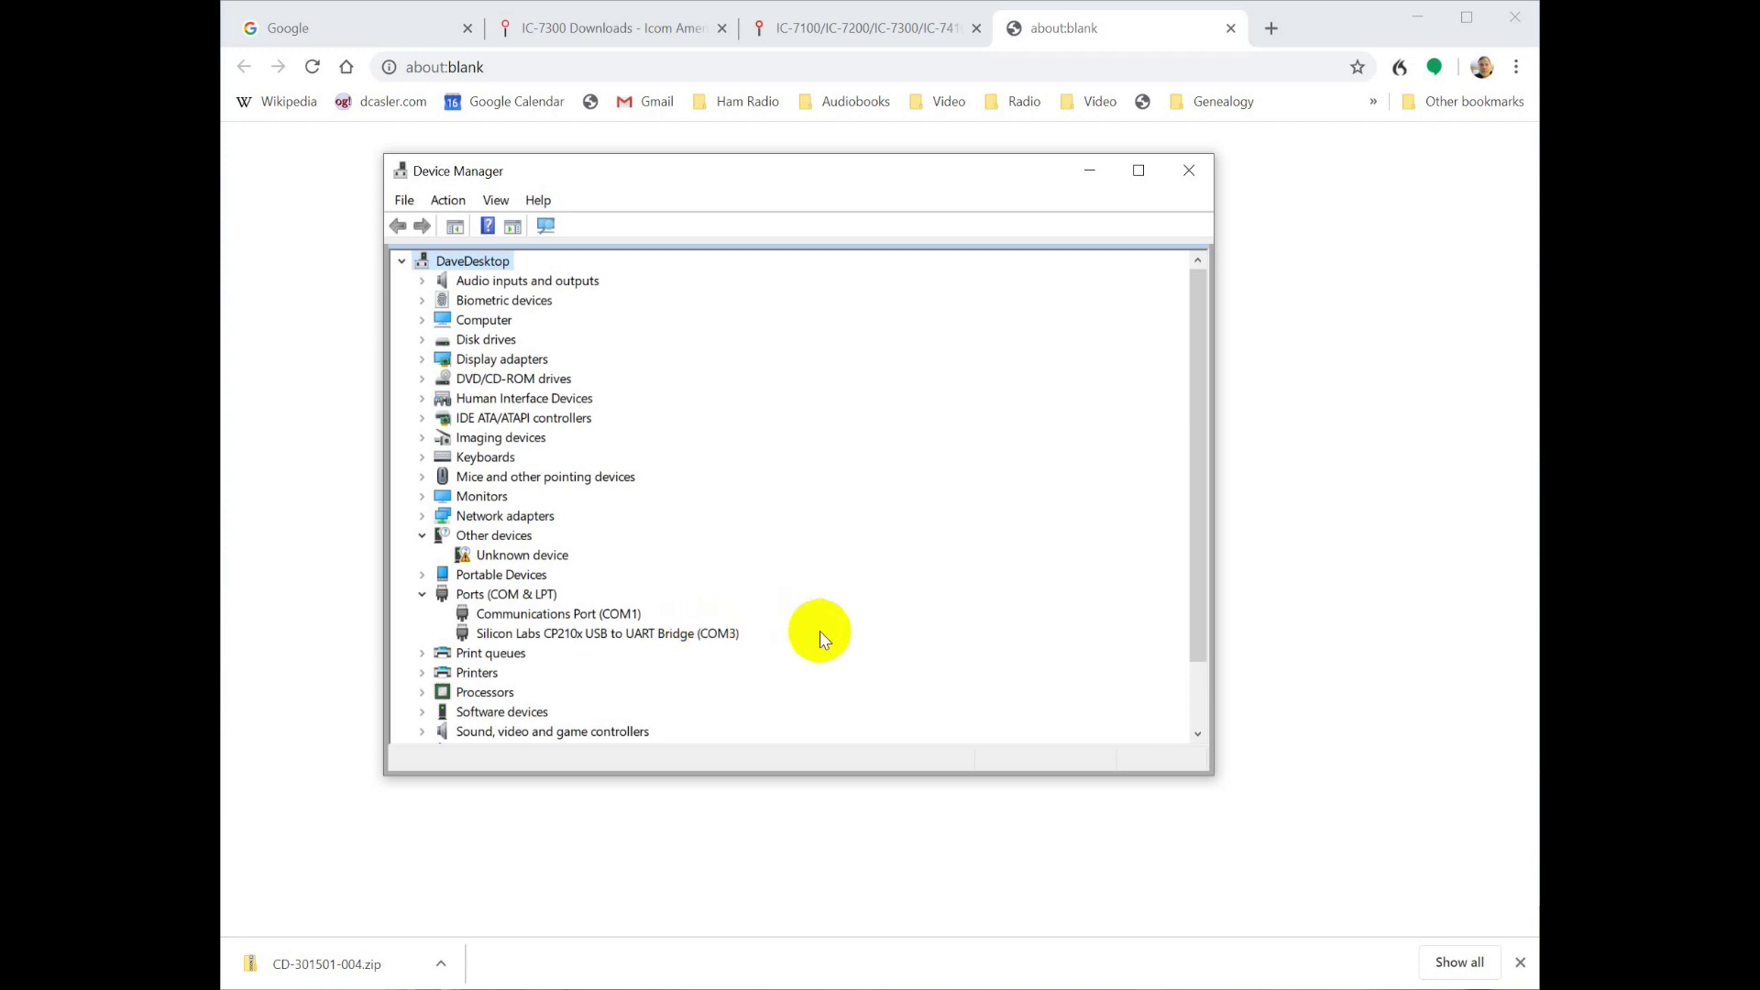
{"action": "left_click", "coordinate": [644, 636]}
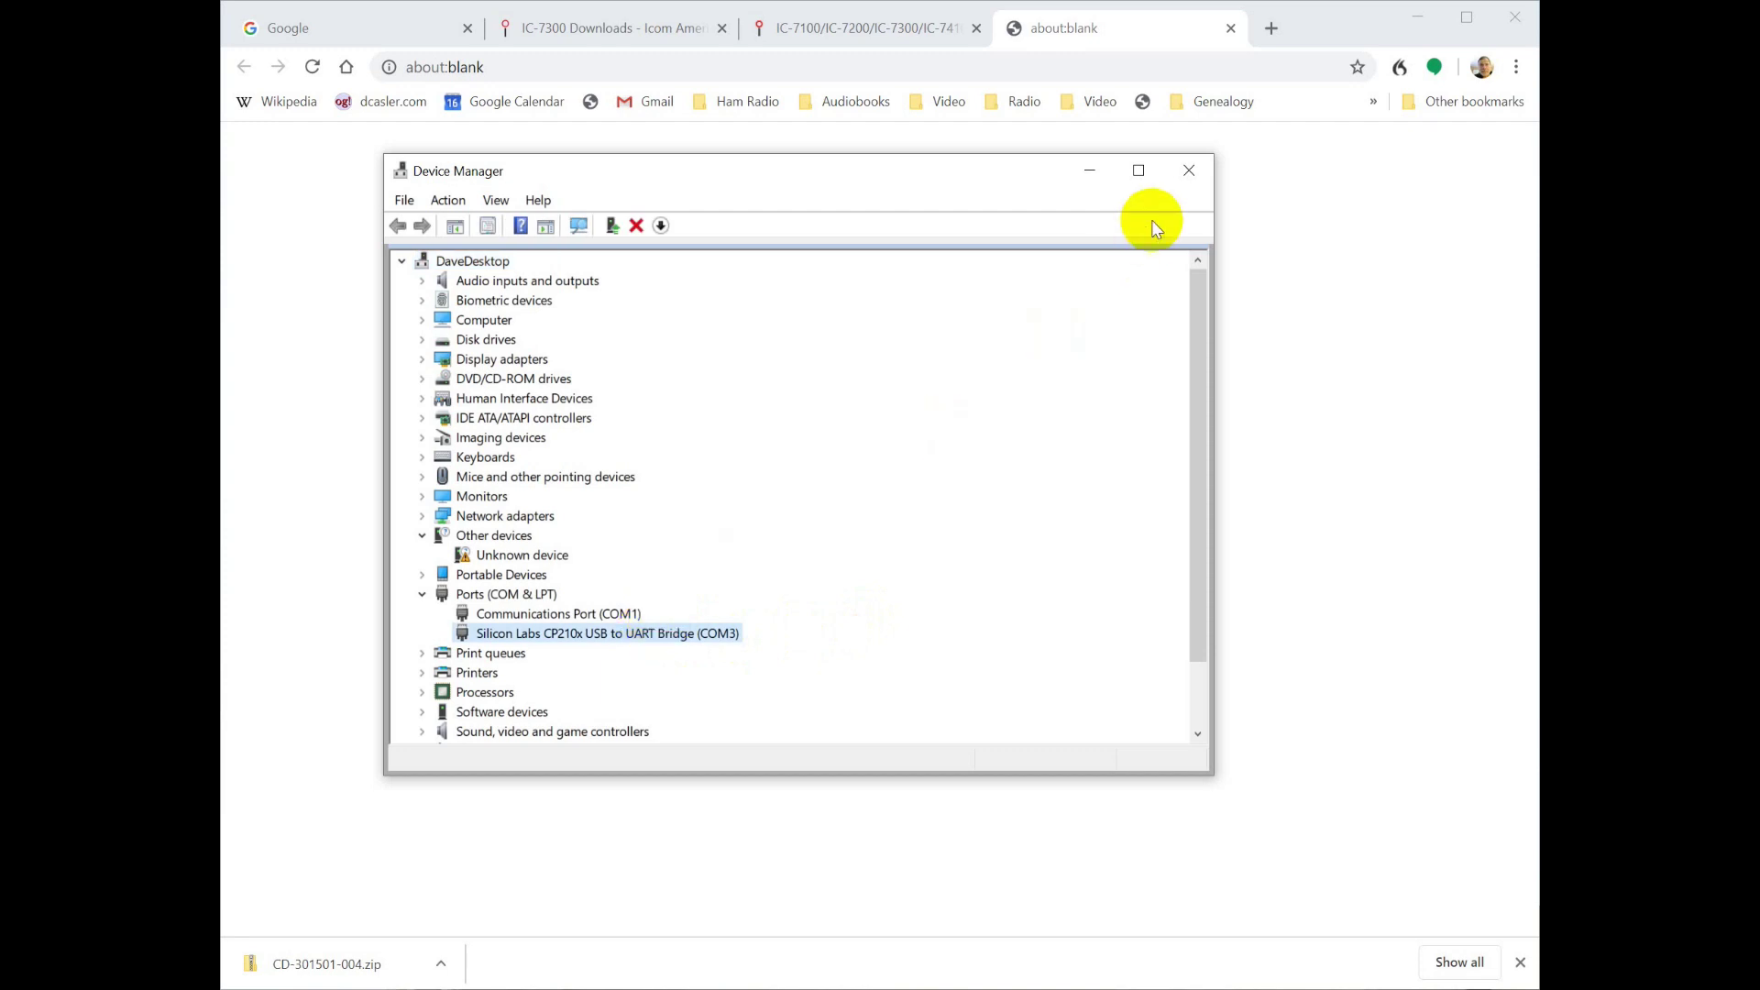
{"action": "left_click", "coordinate": [1190, 173]}
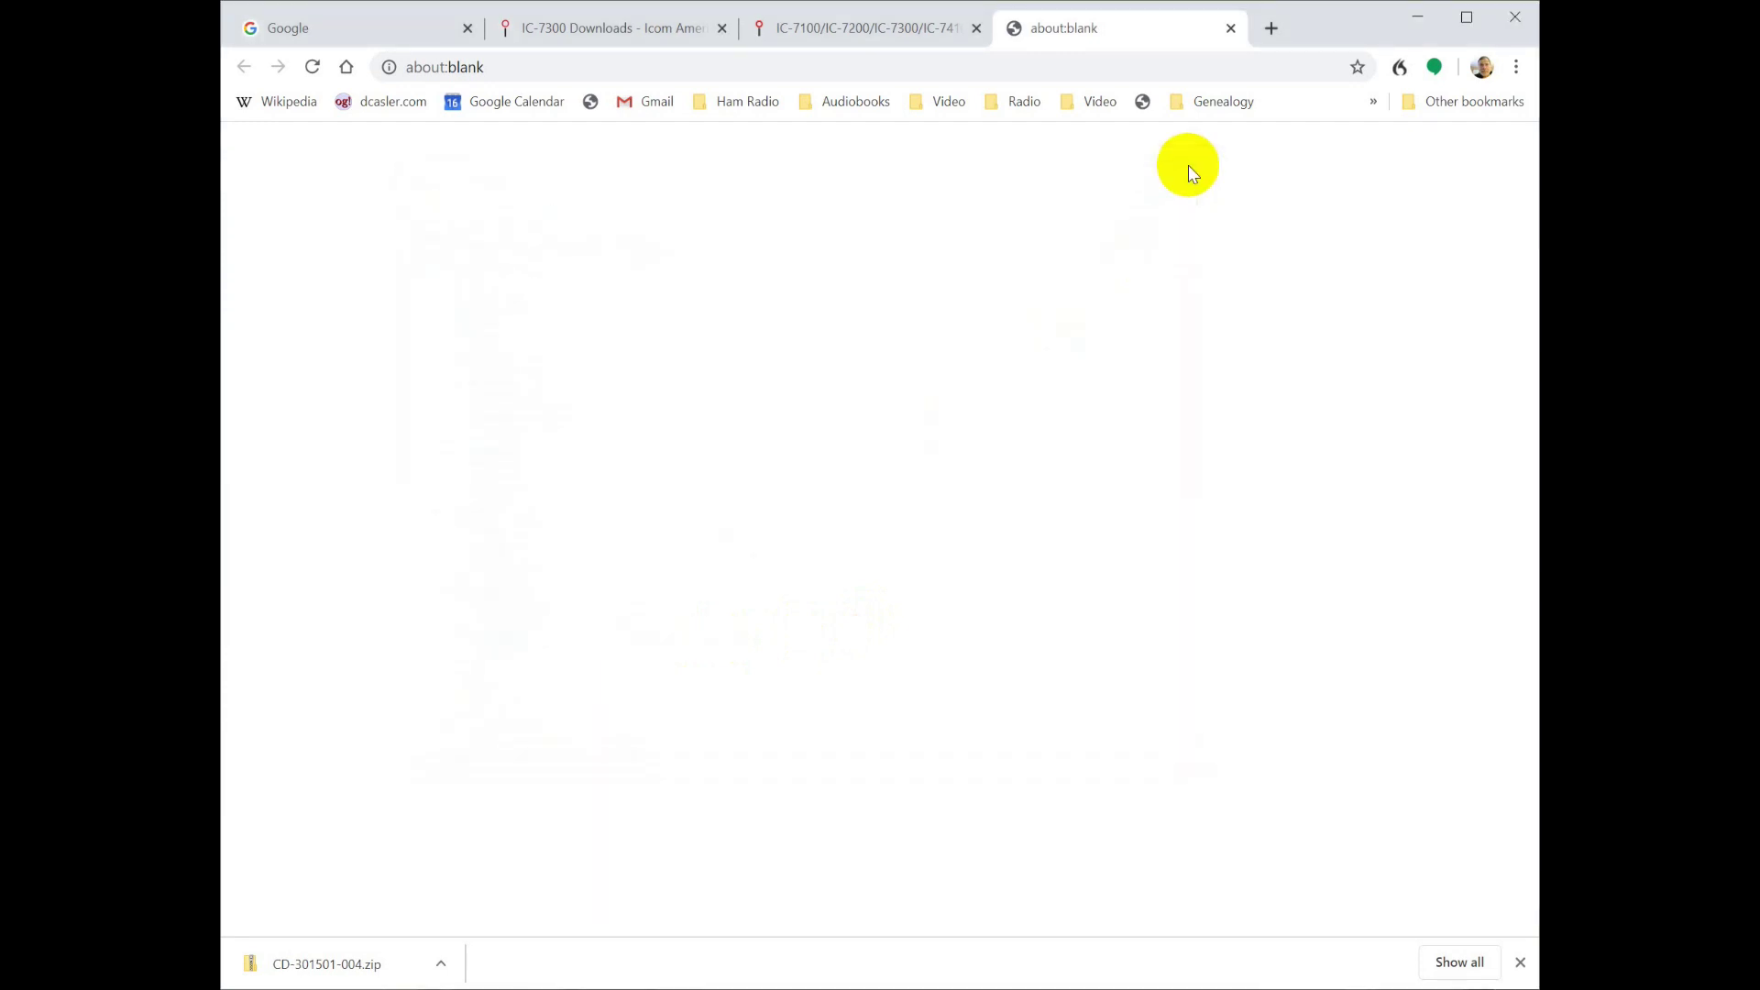
Step: Search Google for wsjt-x and open the WSJT-X page from Princeton Physics
{"action": "left_click", "coordinate": [512, 66]}
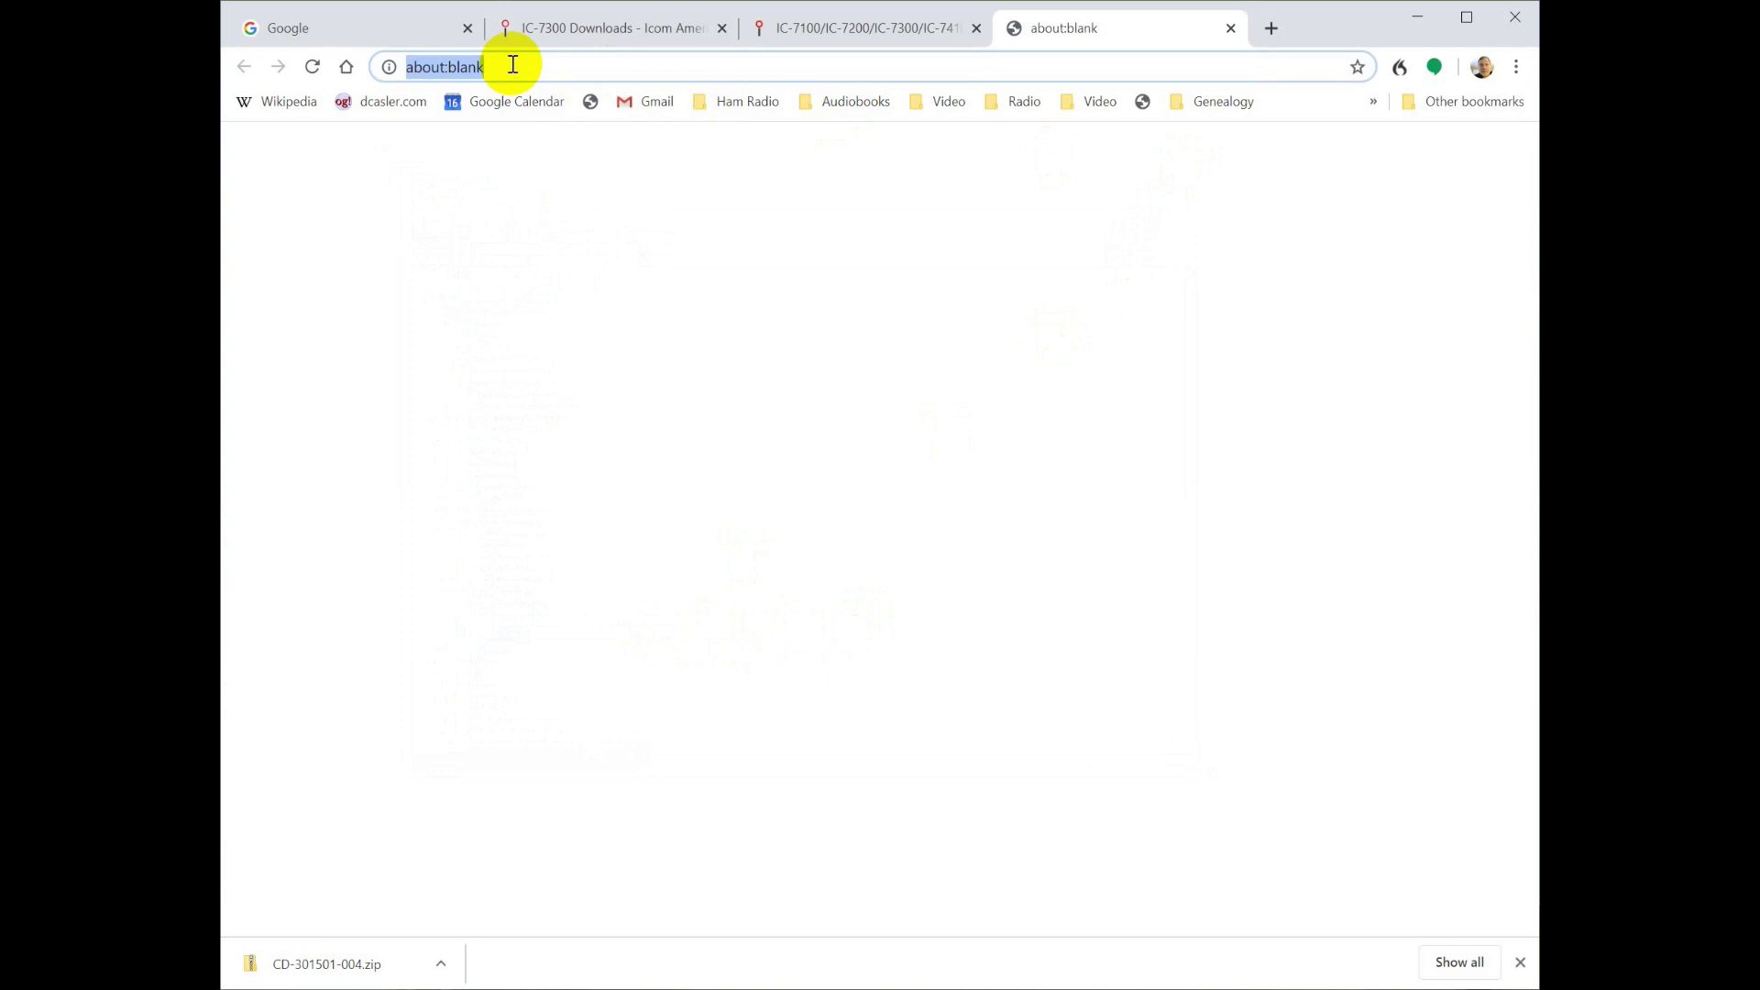
{"action": "type", "text": "wjs"}
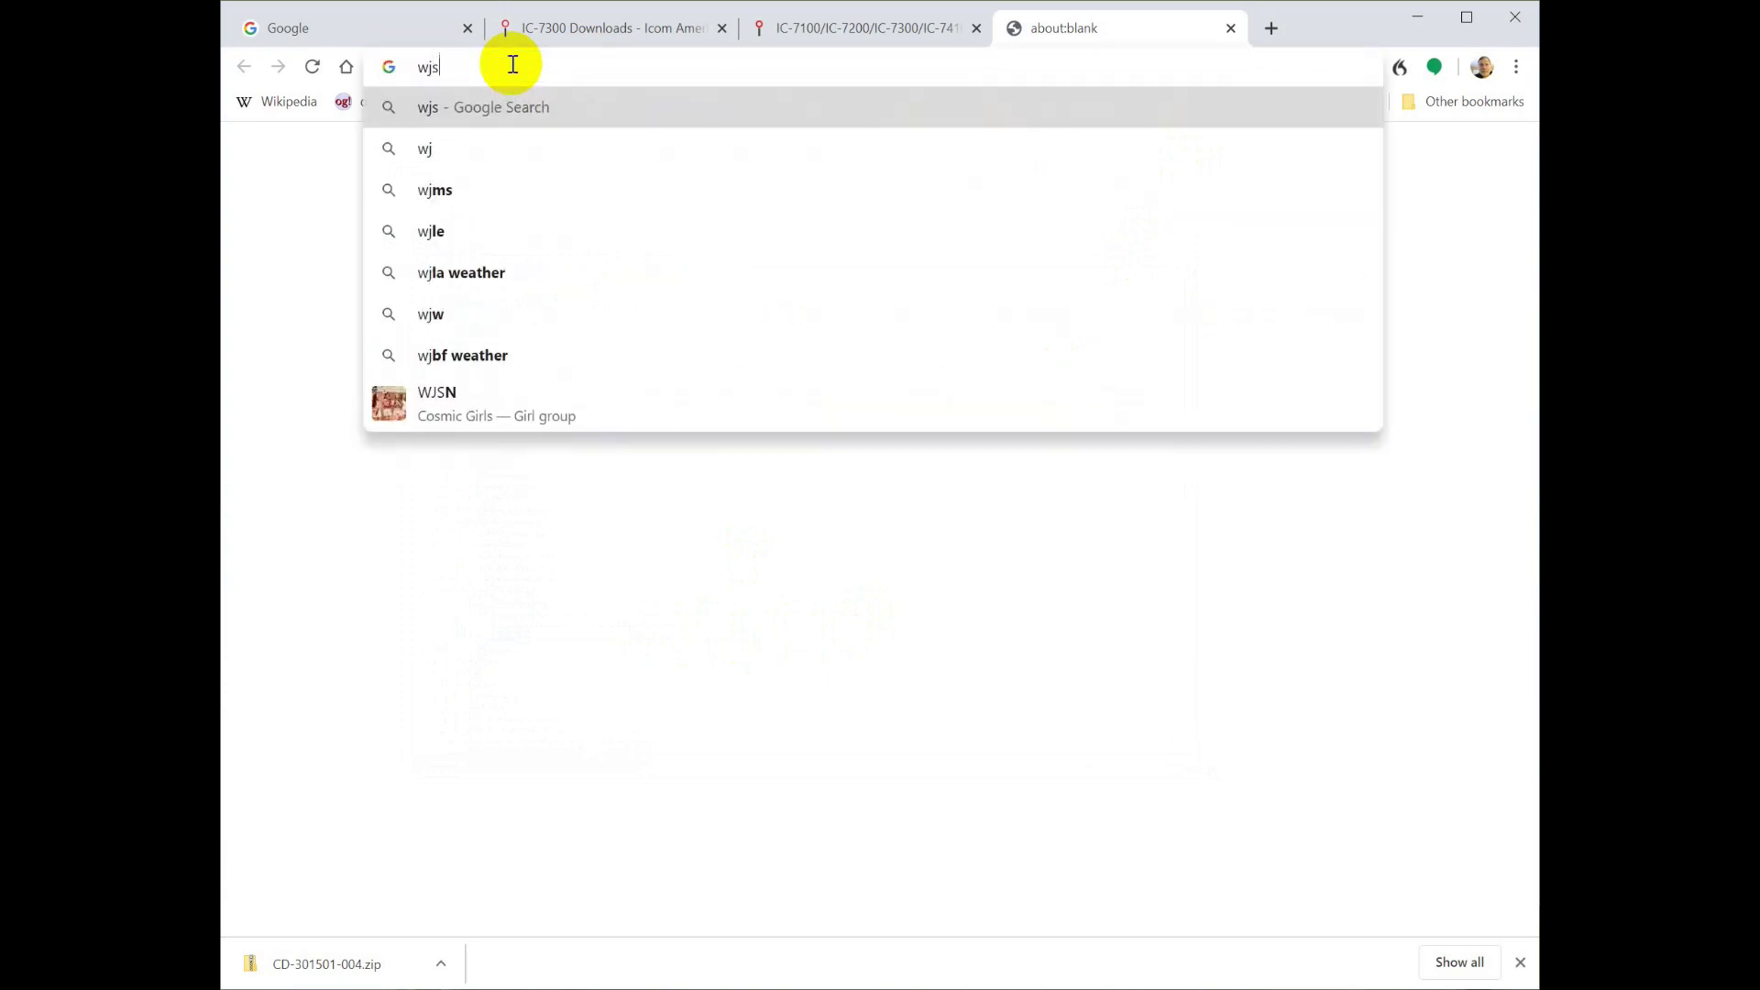
{"action": "key", "text": "BackSpace"}
{"action": "type", "text": "sd"}
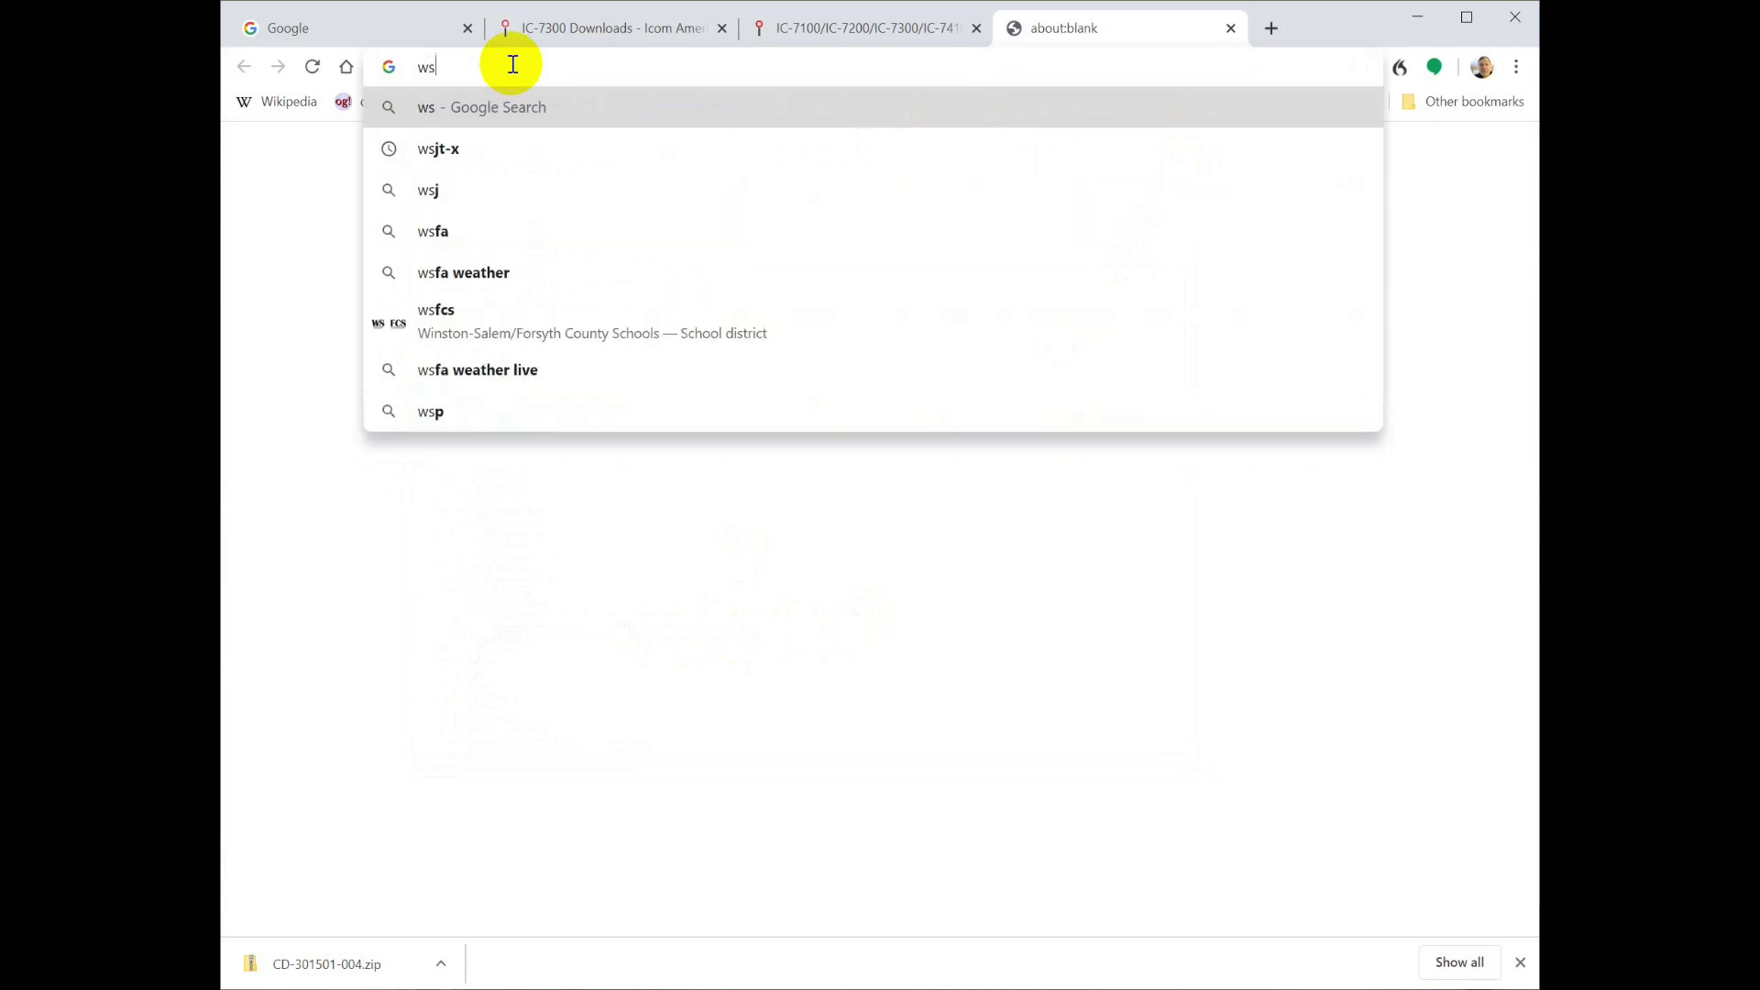
{"action": "key", "text": "BackSpace"}
{"action": "type", "text": "jt"}
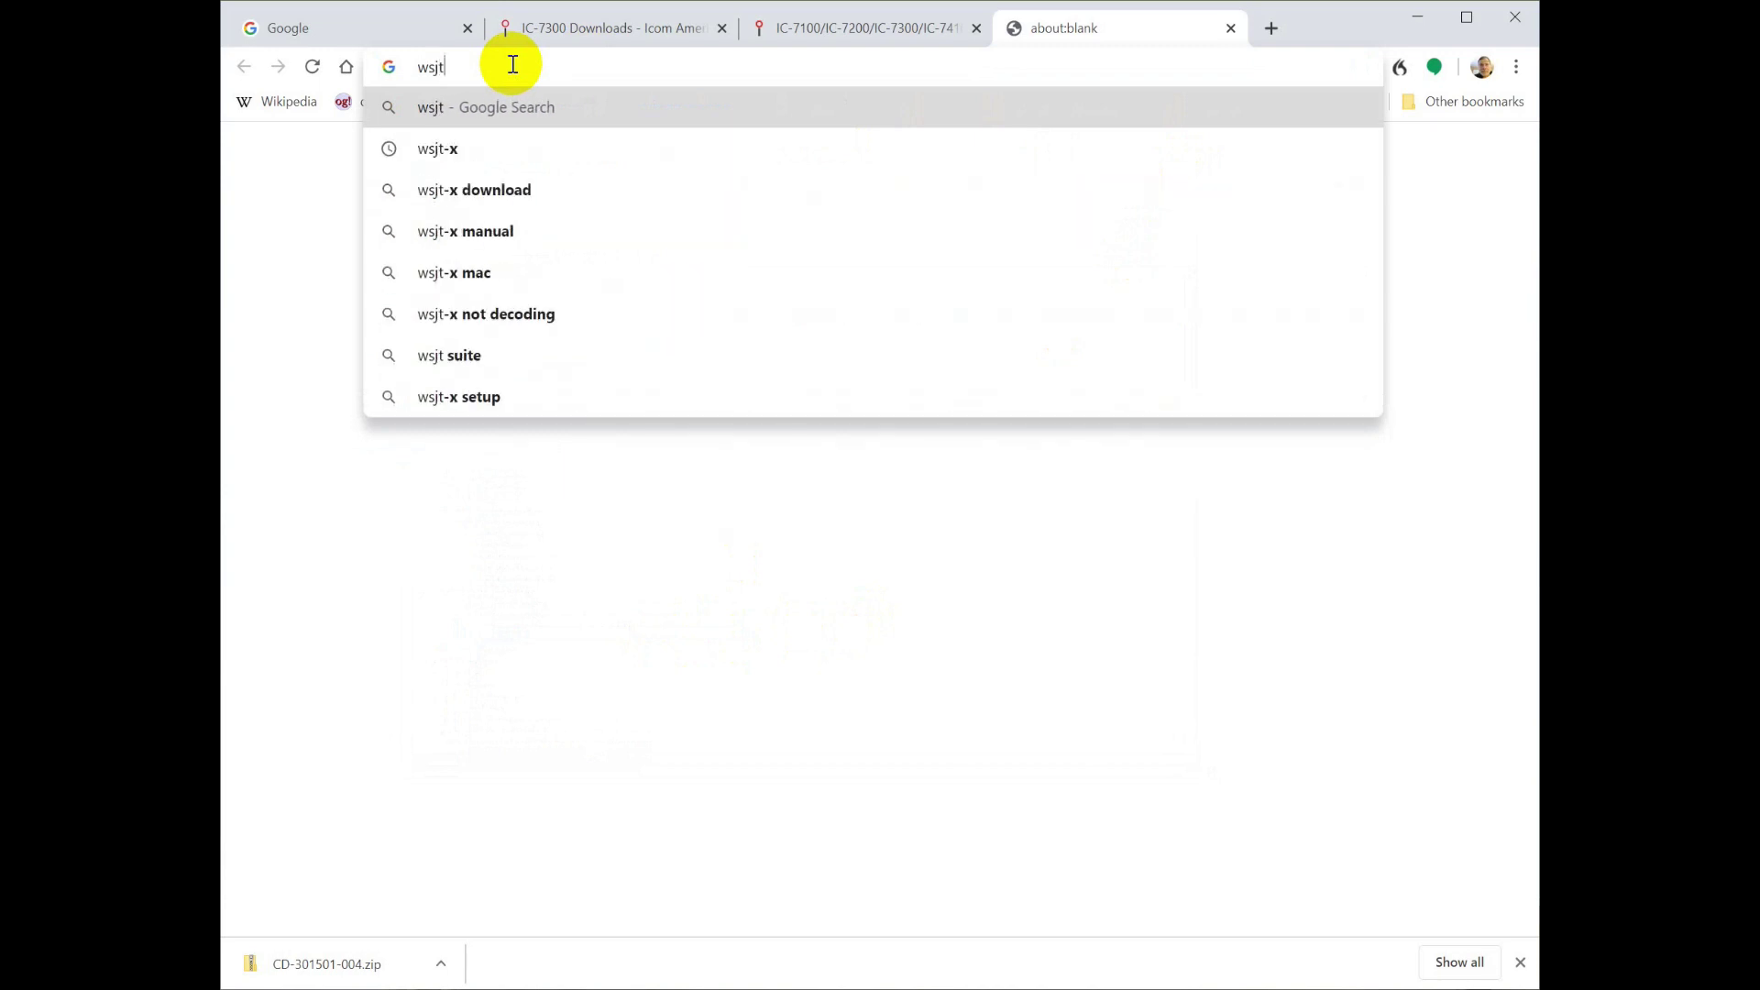
{"action": "type", "text": "-x"}
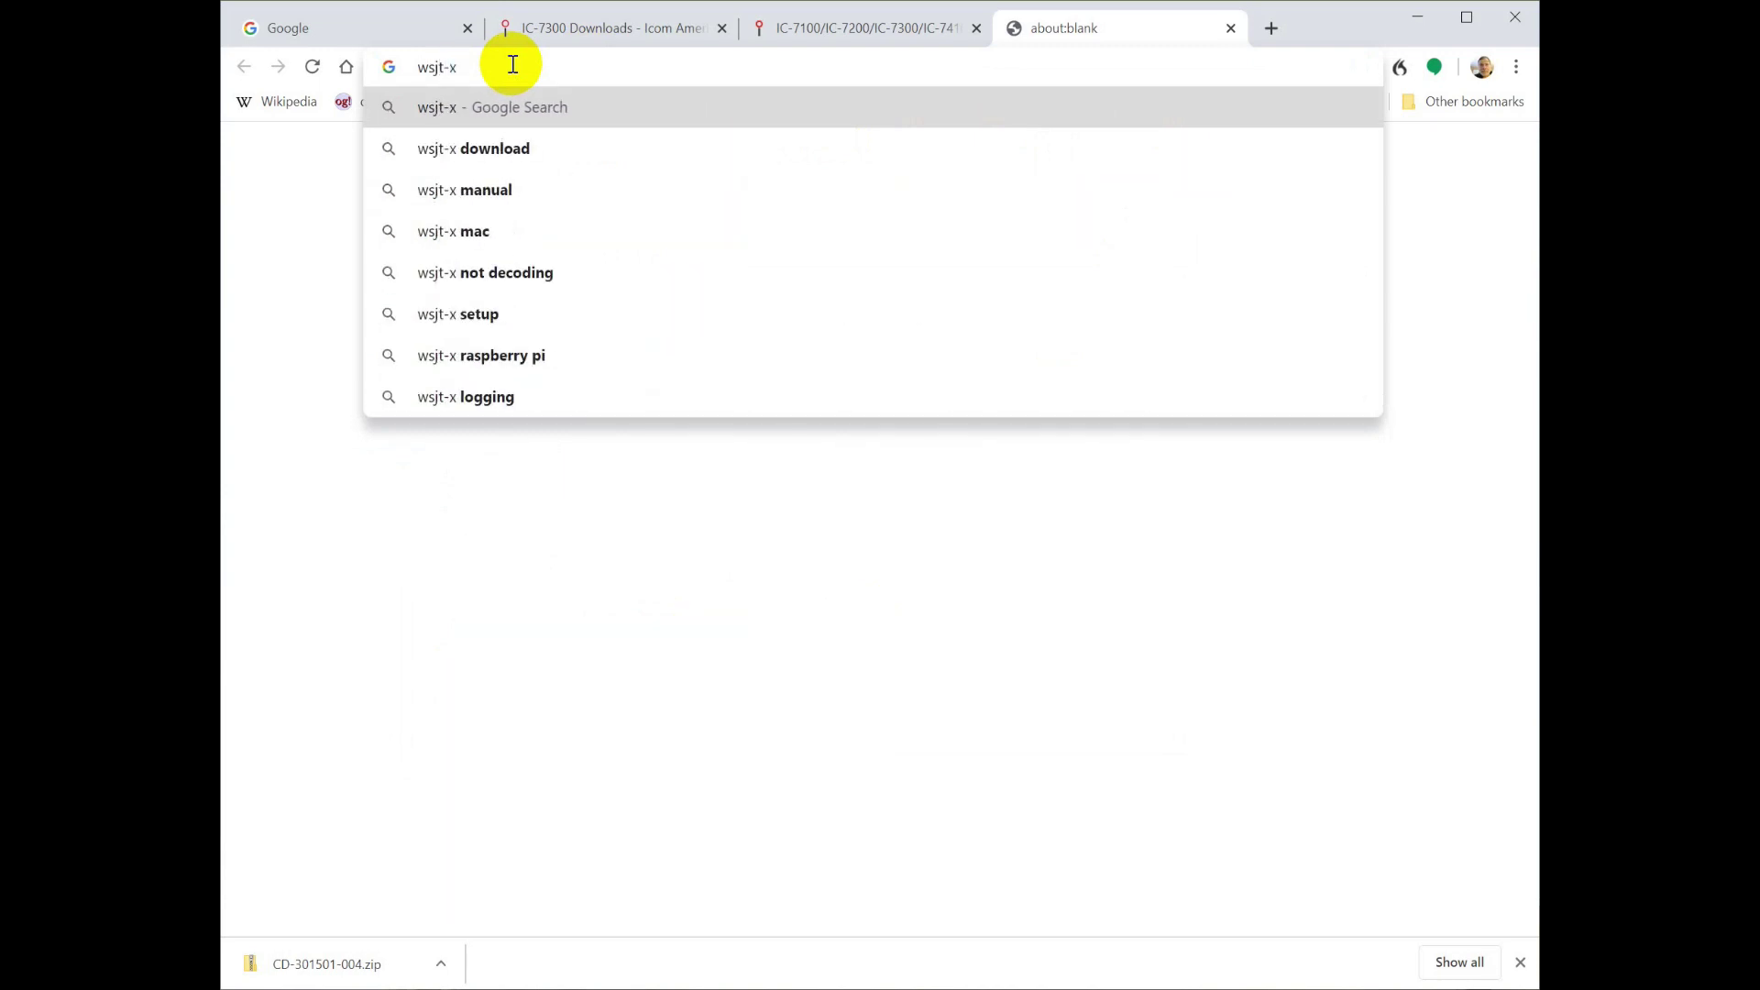
{"action": "key", "text": "Return"}
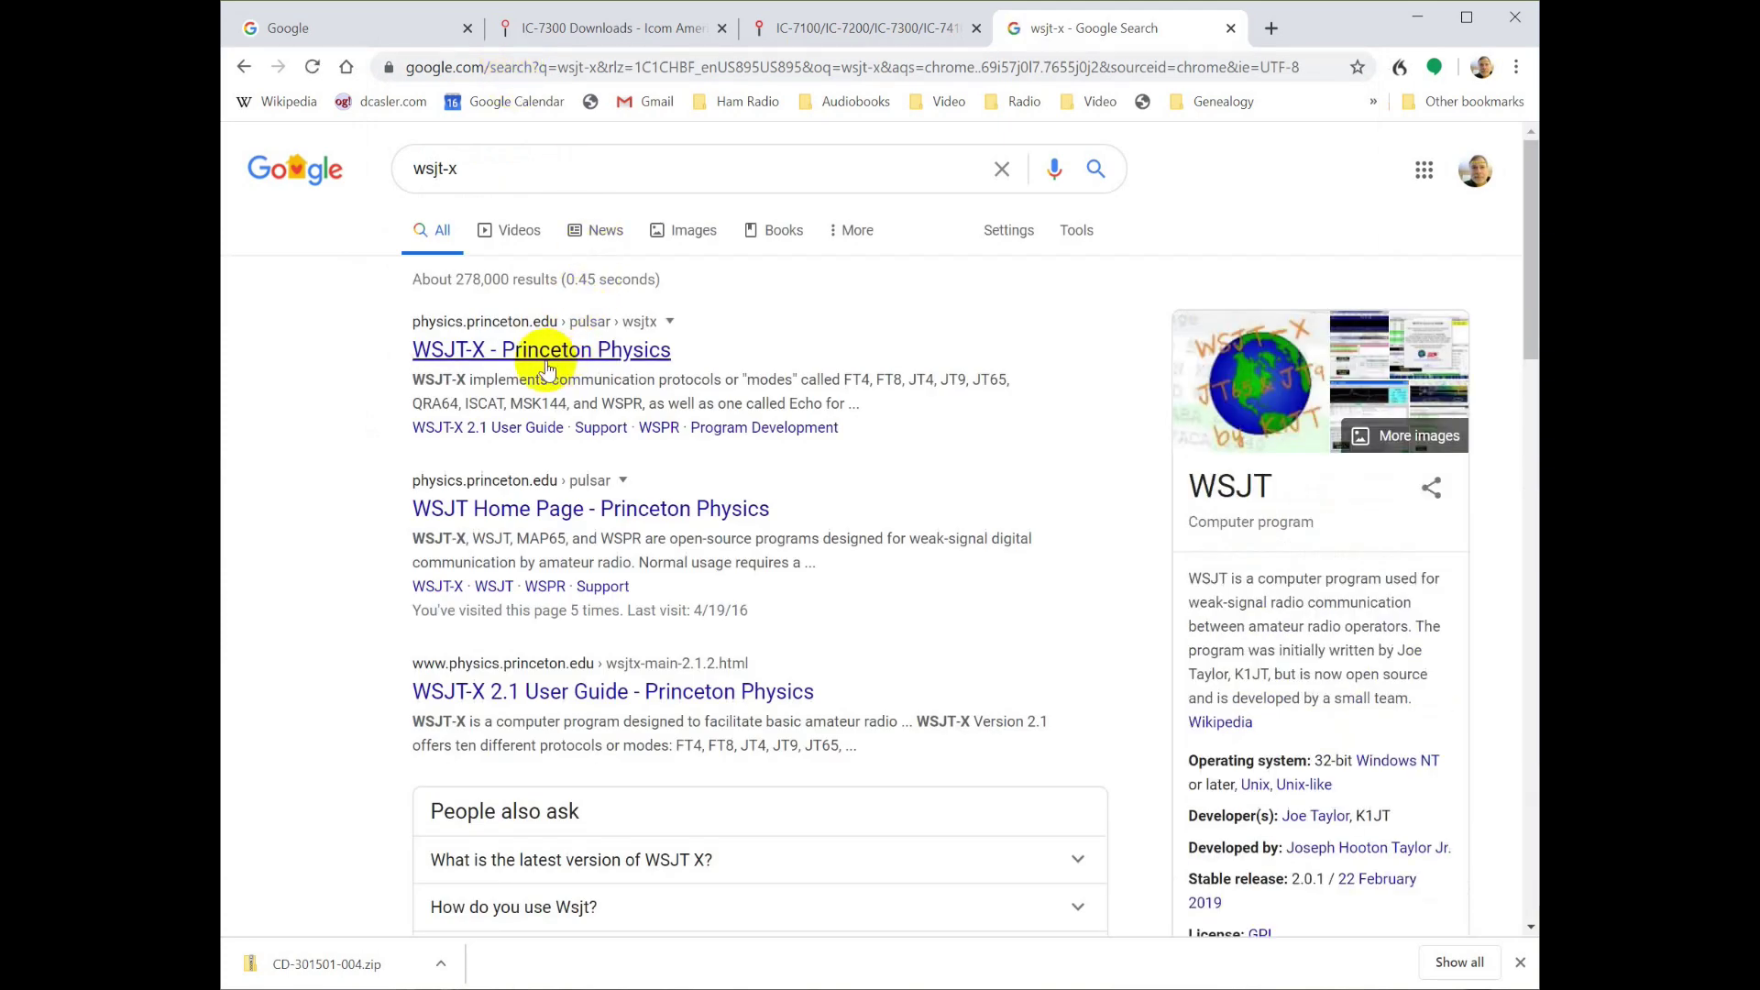
{"action": "left_click", "coordinate": [553, 357]}
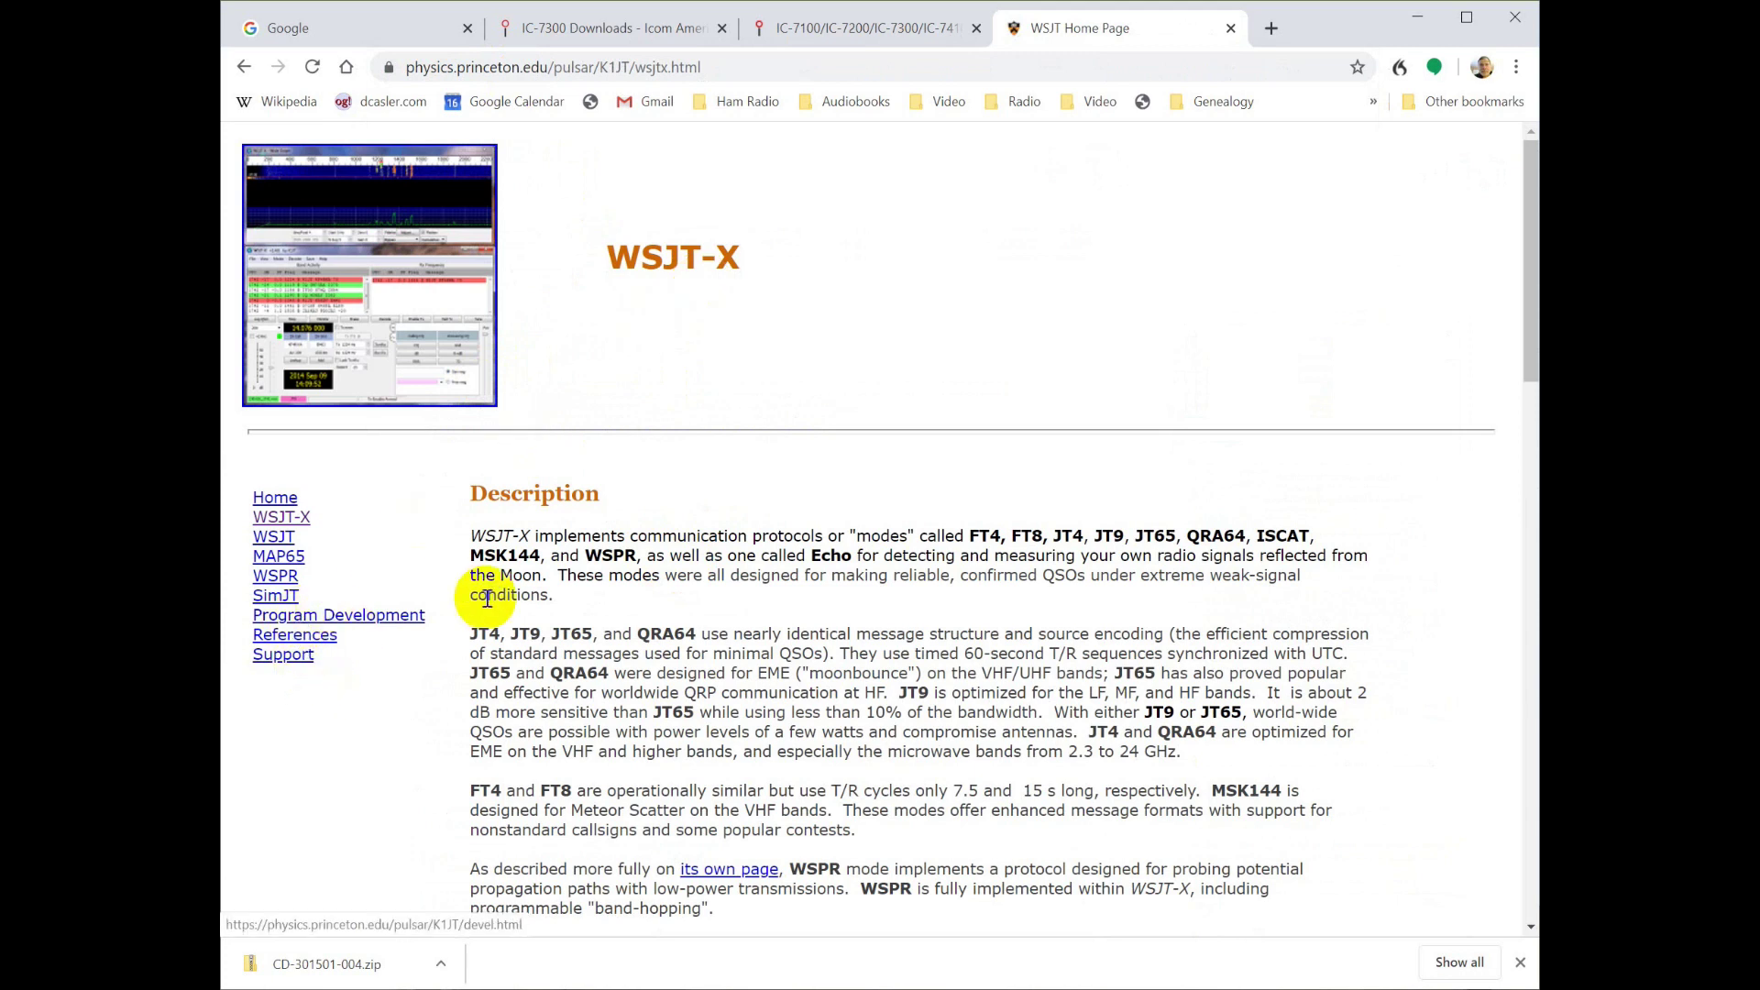
Step: Find the WSJT-X 2.1.2 installation packages and start downloading the 64-bit Windows installer, wsjtx-2.1.2-win64.exe
{"action": "scroll", "coordinate": [550, 633], "scroll_direction": "down", "scroll_amount": 3}
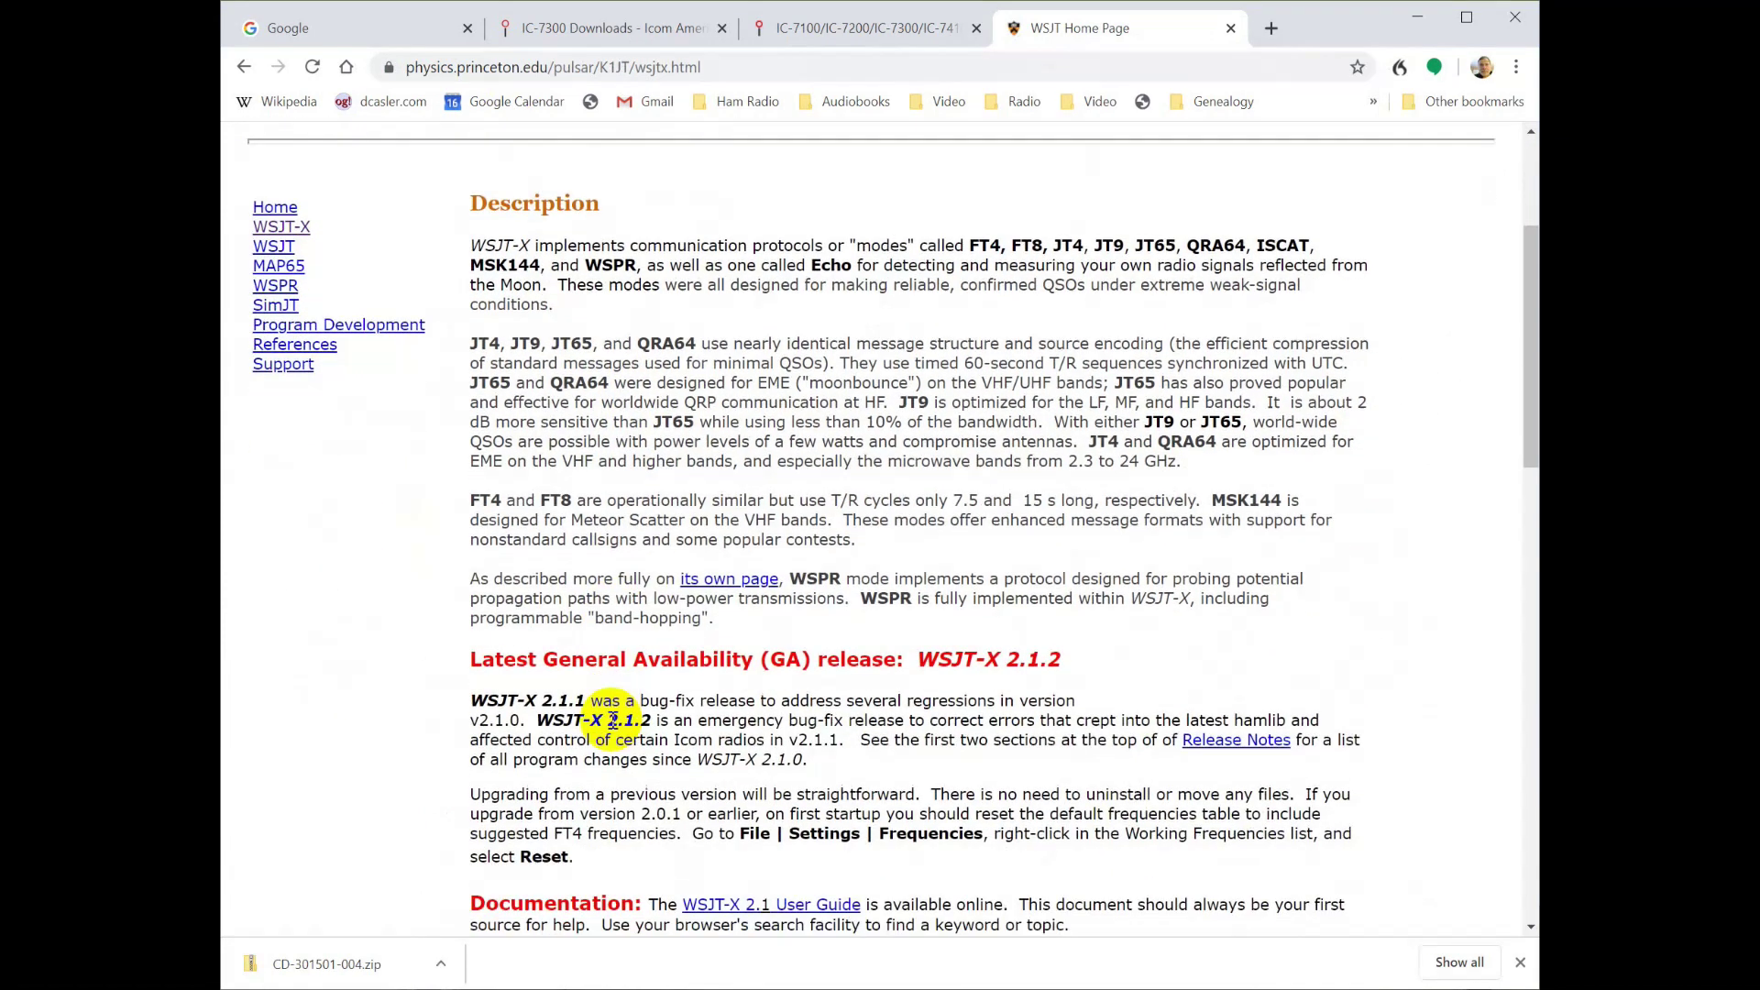
{"action": "scroll", "coordinate": [596, 720], "scroll_direction": "down", "scroll_amount": 3}
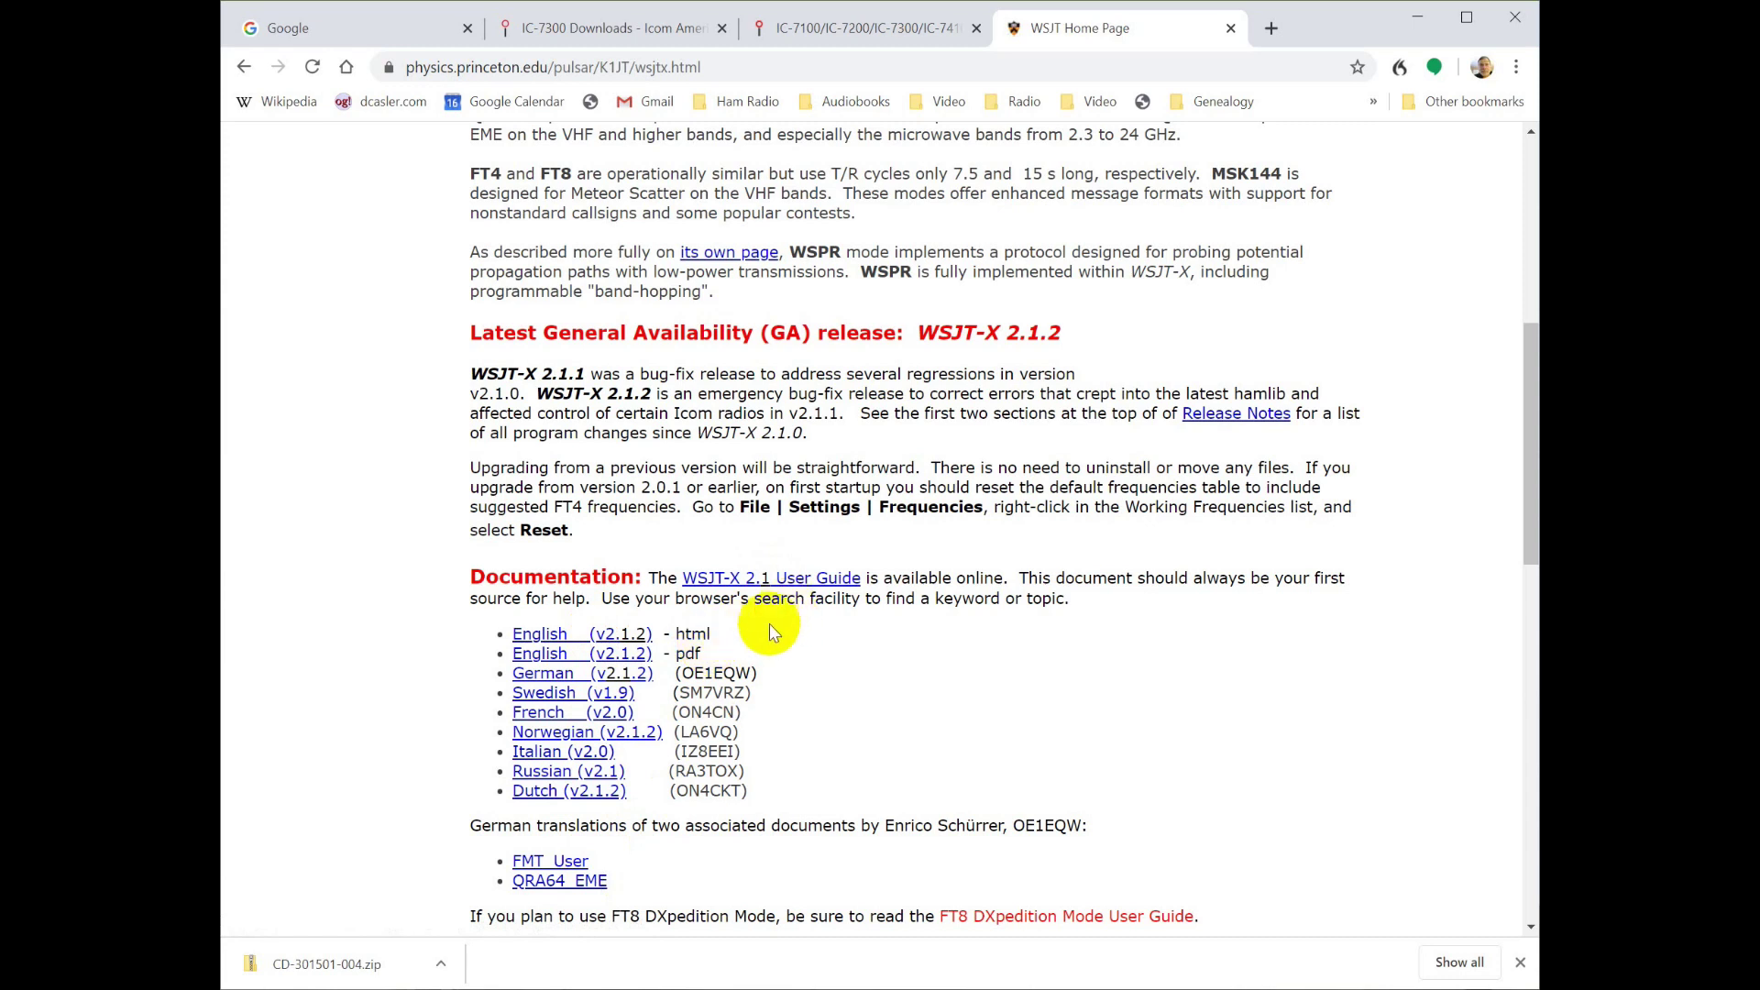
{"action": "scroll", "coordinate": [651, 707], "scroll_direction": "down", "scroll_amount": 3}
{"action": "scroll", "coordinate": [653, 724], "scroll_direction": "down", "scroll_amount": 3}
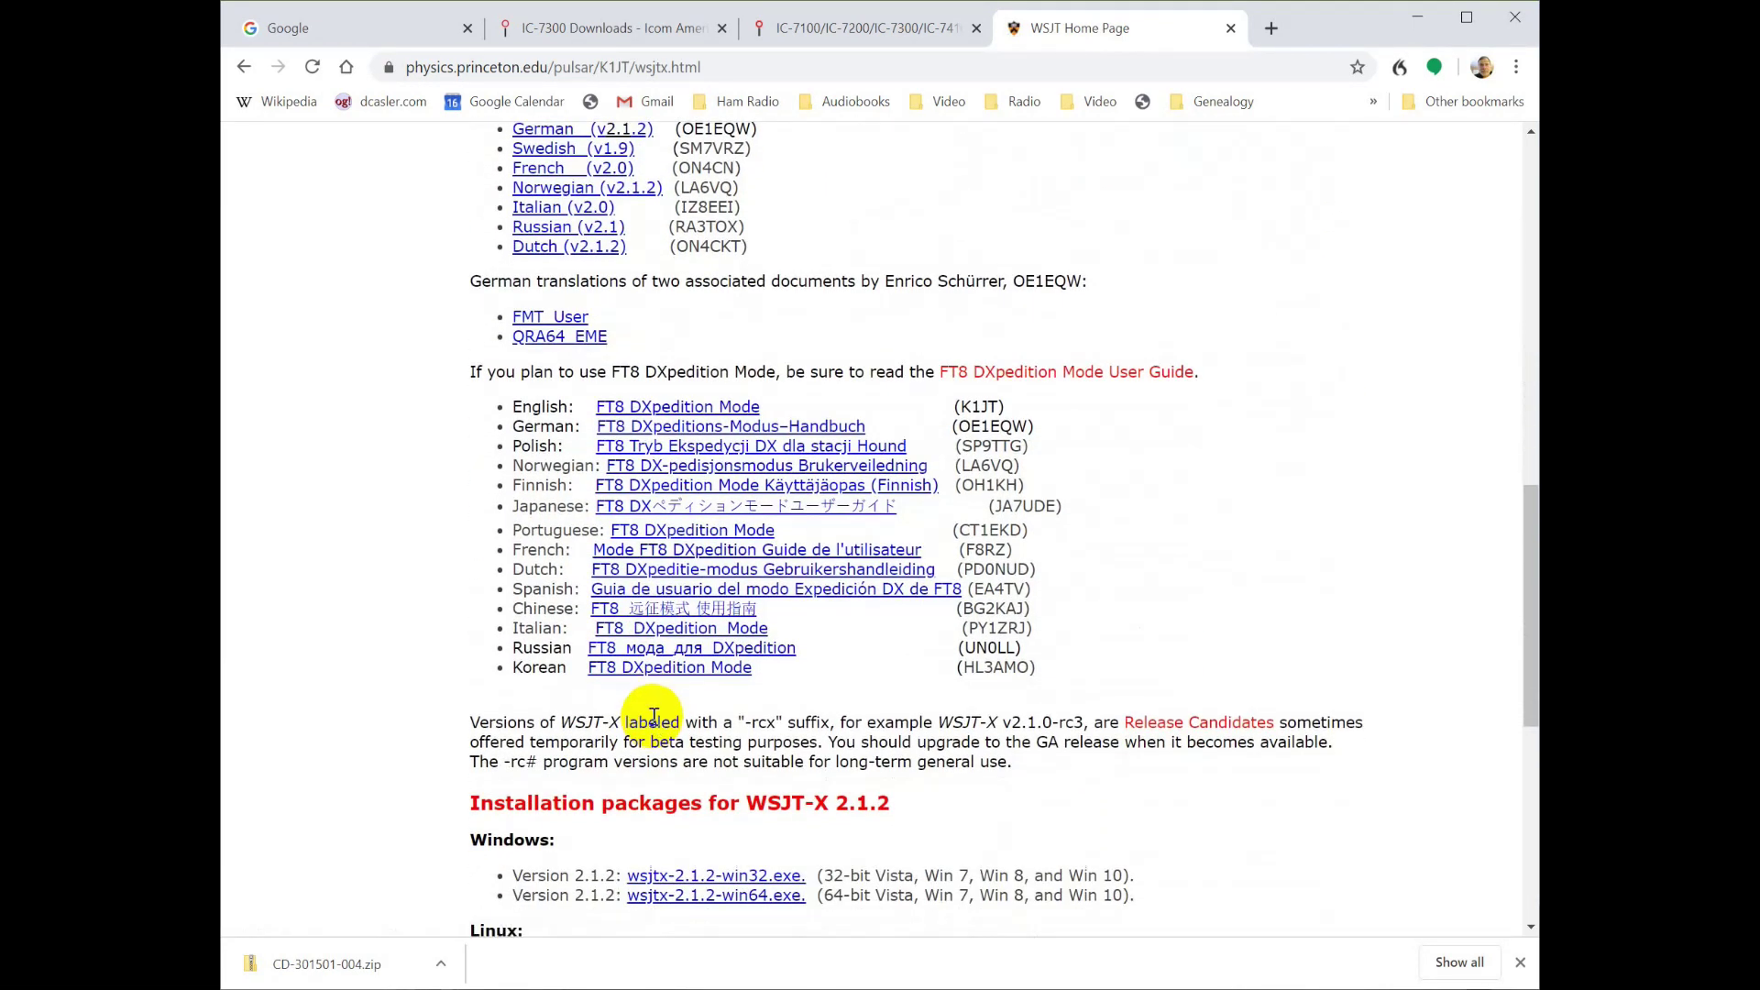
{"action": "scroll", "coordinate": [654, 724], "scroll_direction": "down", "scroll_amount": 4}
{"action": "scroll", "coordinate": [656, 715], "scroll_direction": "down", "scroll_amount": 2}
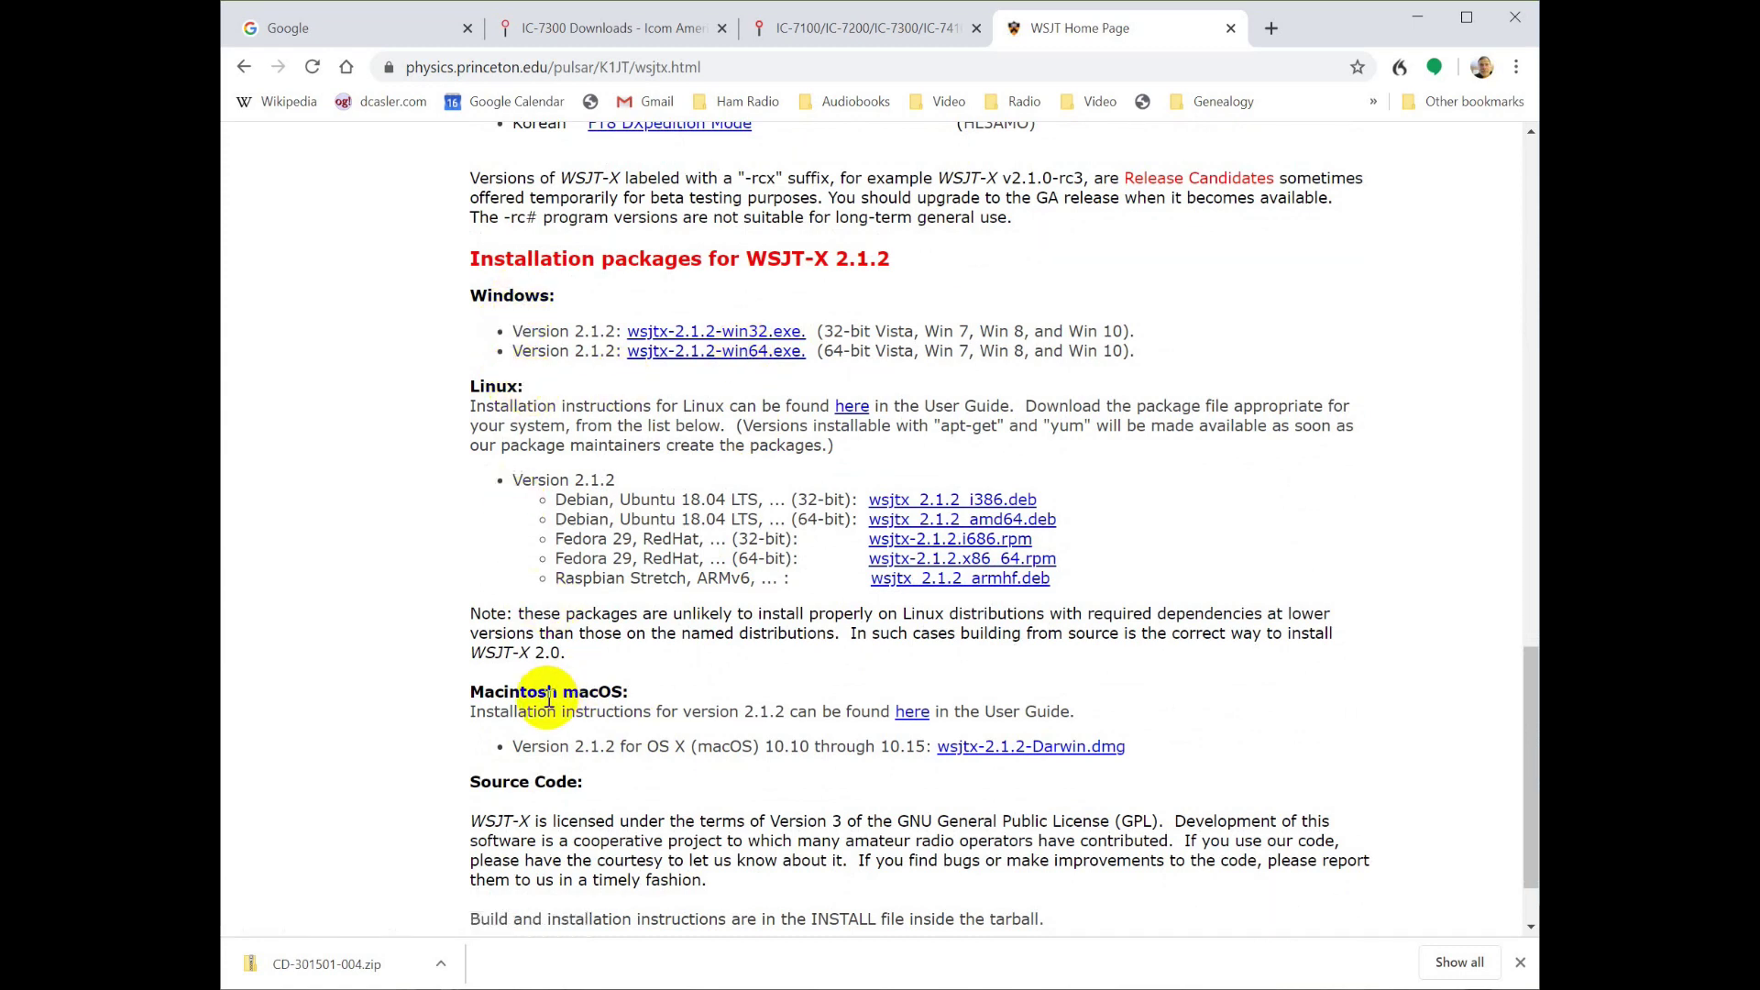
{"action": "scroll", "coordinate": [553, 725], "scroll_direction": "down", "scroll_amount": 1}
{"action": "scroll", "coordinate": [553, 725], "scroll_direction": "up", "scroll_amount": 3}
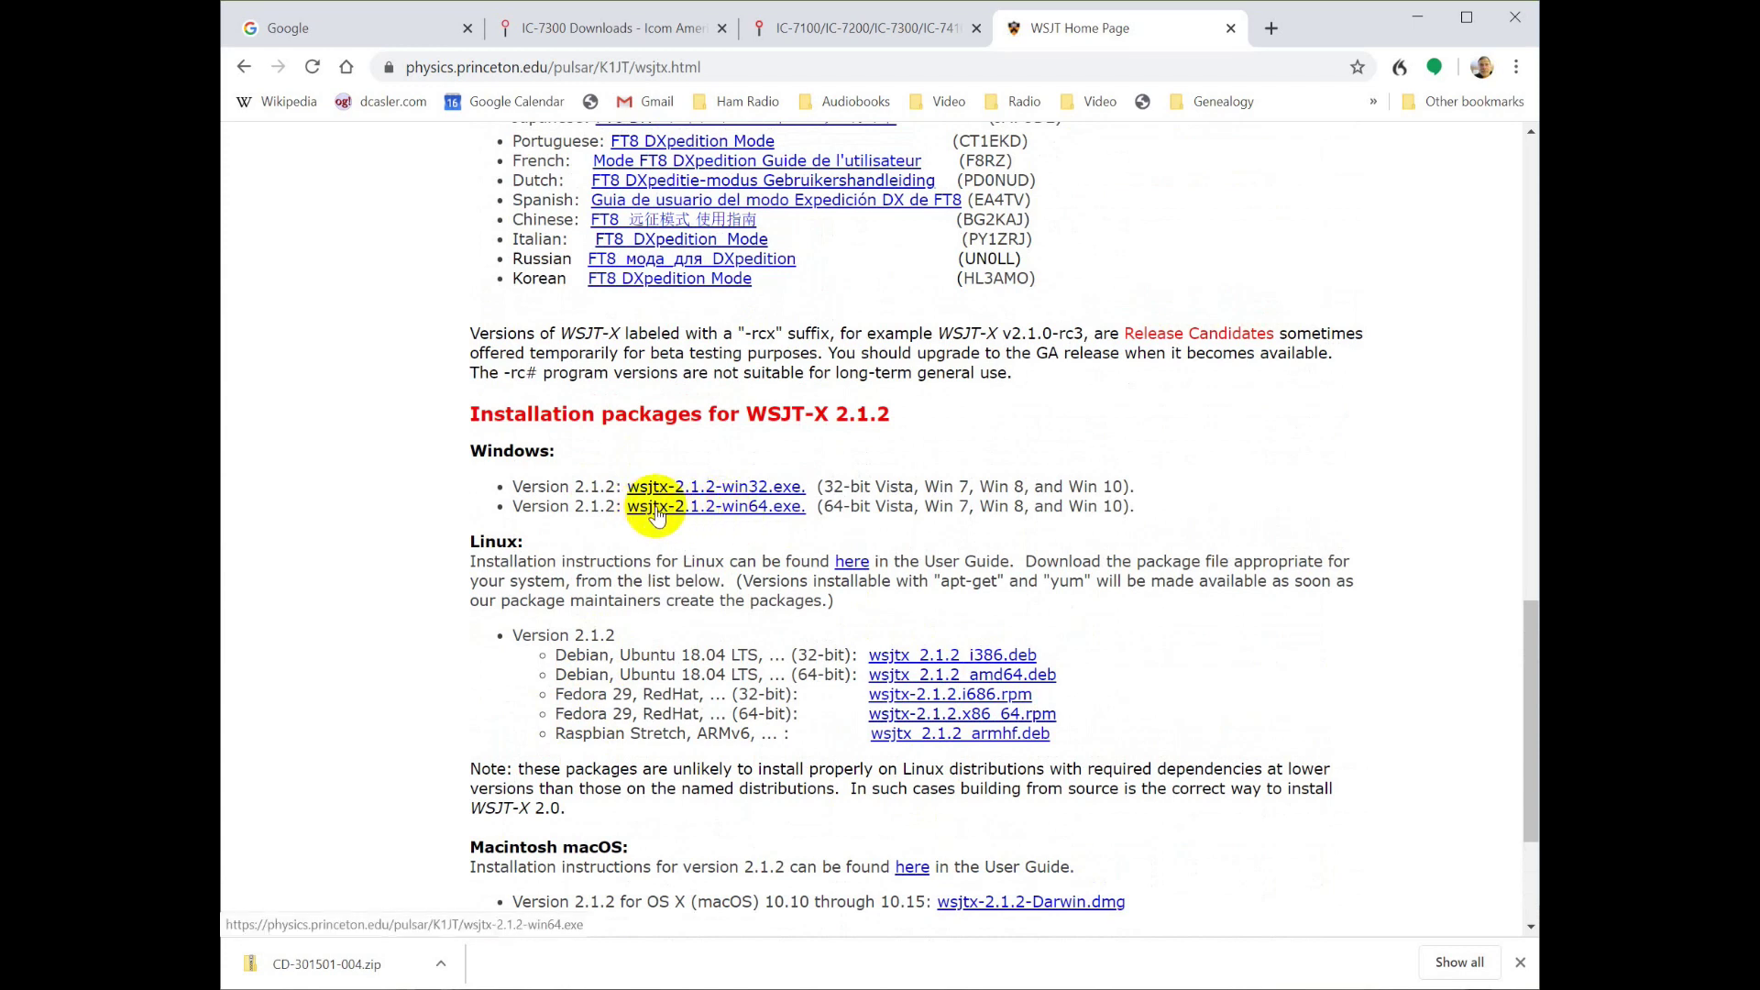
{"action": "left_click", "coordinate": [749, 514]}
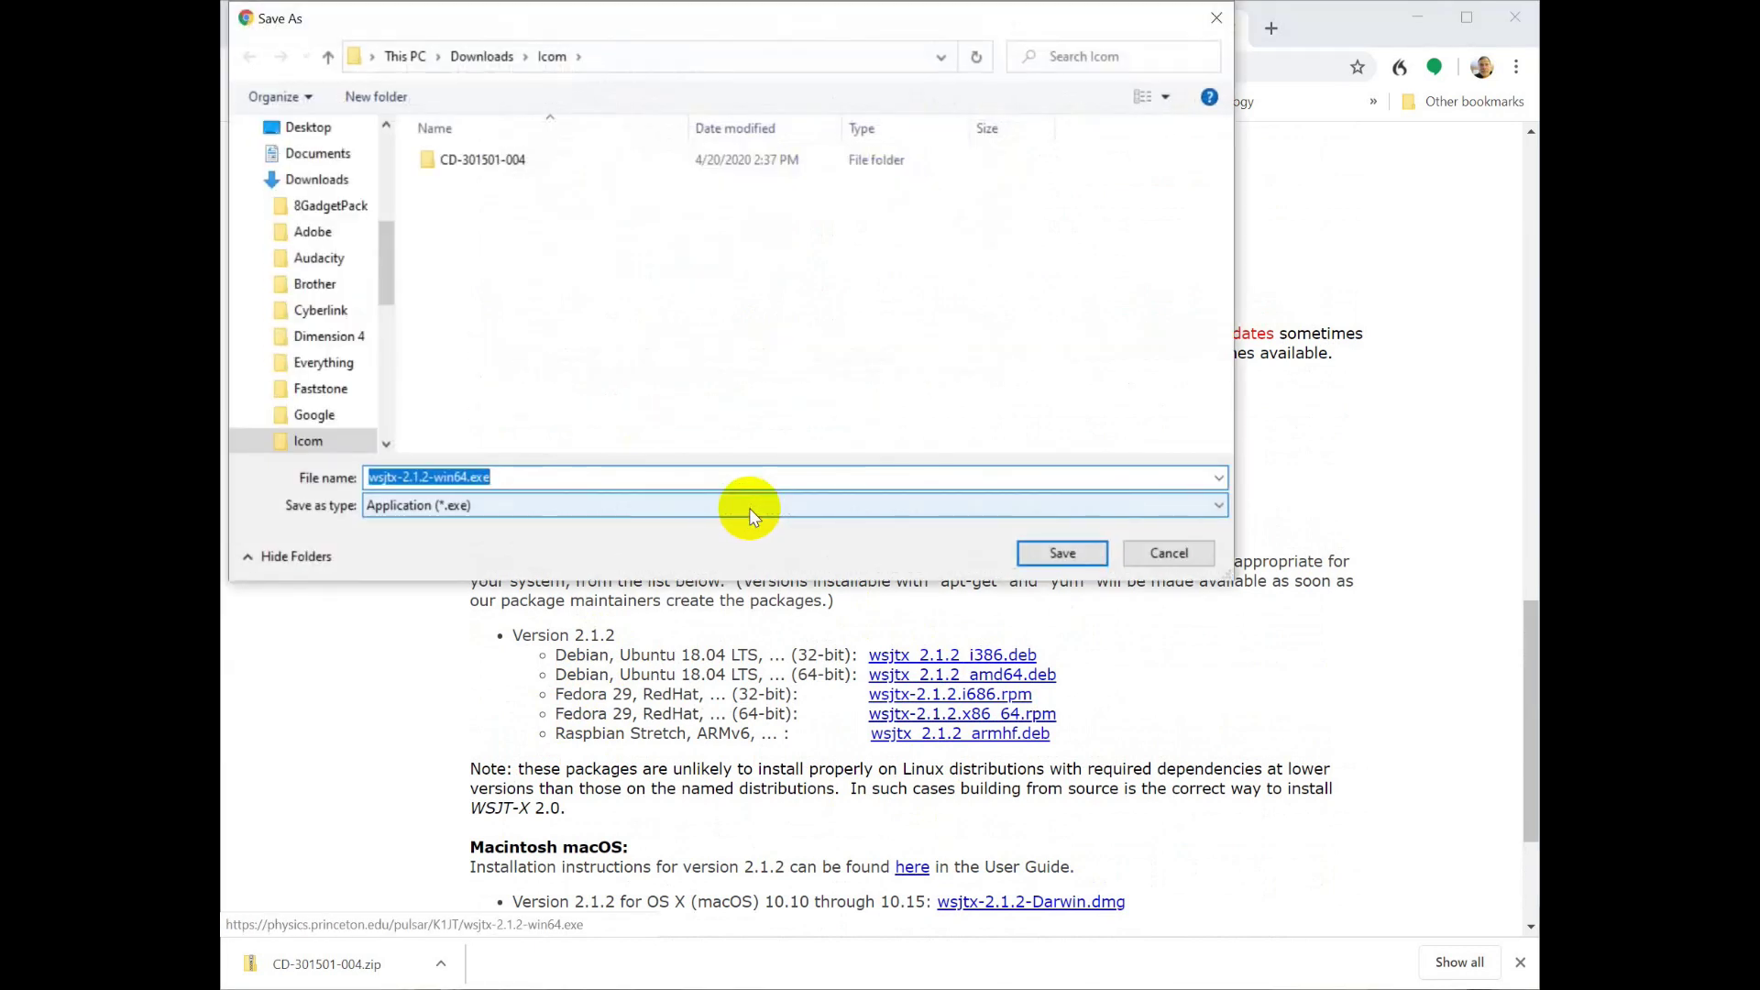
Step: Create a folder named WSJT-X directly inside Downloads for saving the installer
{"action": "left_click", "coordinate": [383, 241]}
{"action": "mouse_move", "coordinate": [383, 241]}
{"action": "left_mouse_down"}
{"action": "mouse_move", "coordinate": [377, 333]}
{"action": "mouse_move", "coordinate": [385, 237]}
{"action": "left_mouse_up"}
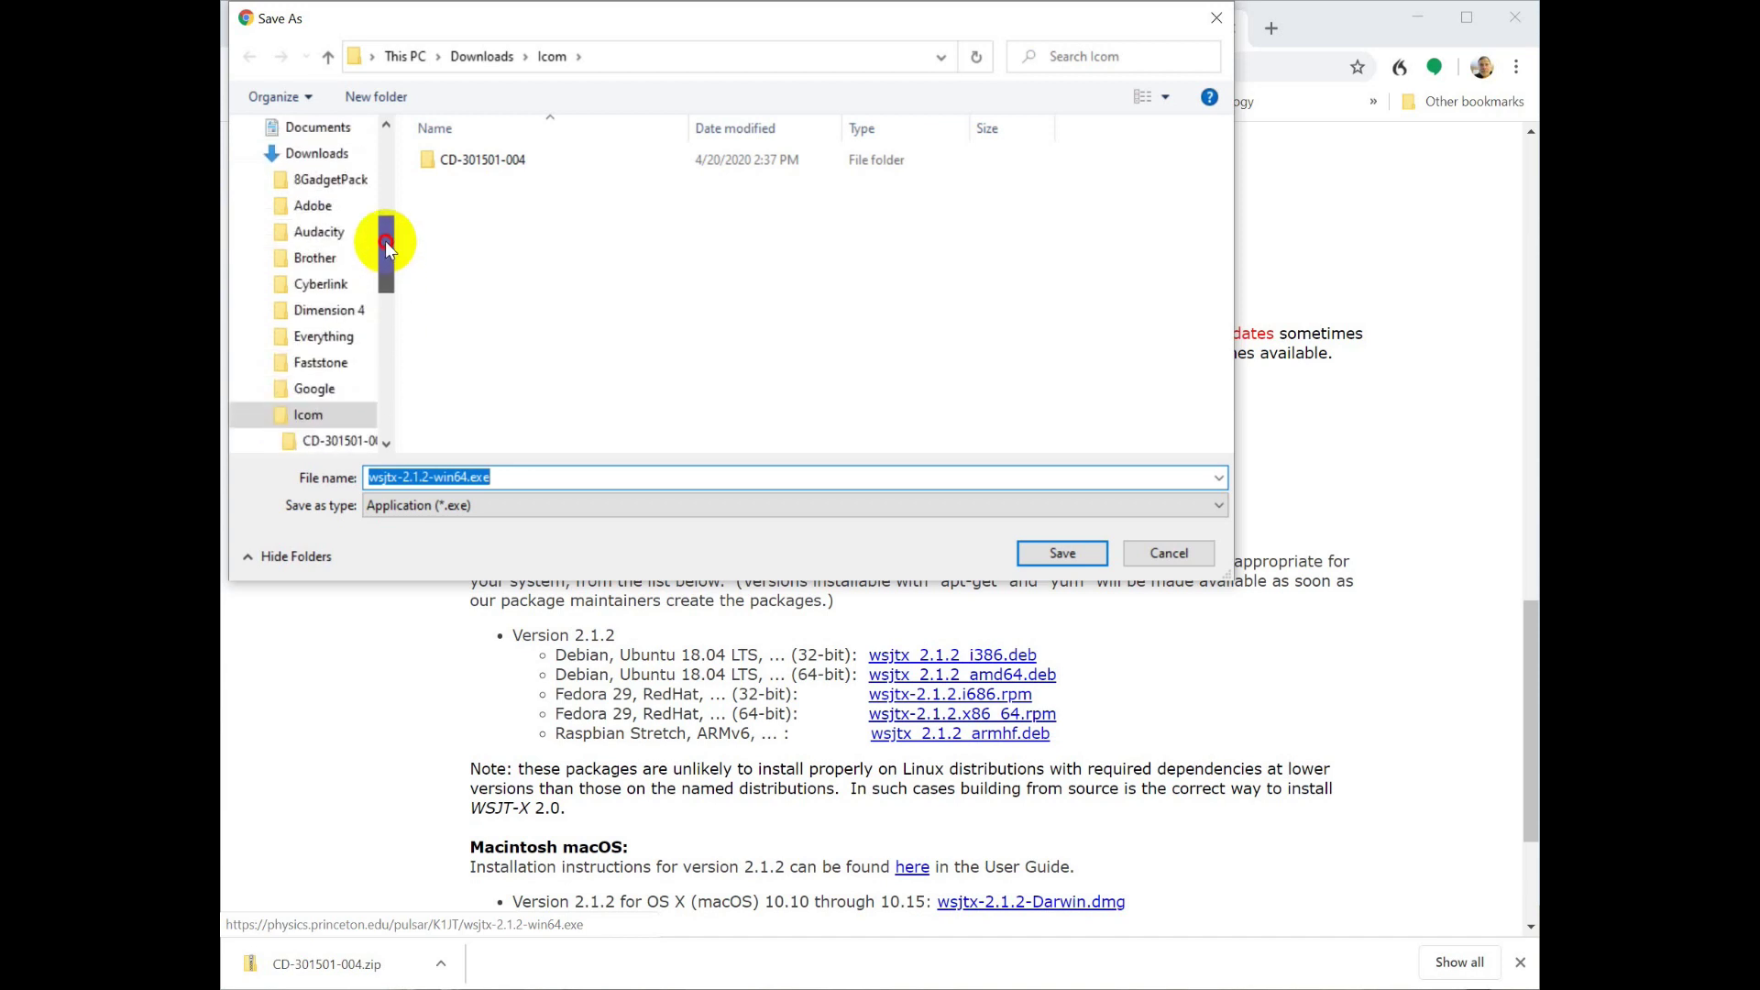
{"action": "left_click", "coordinate": [482, 56]}
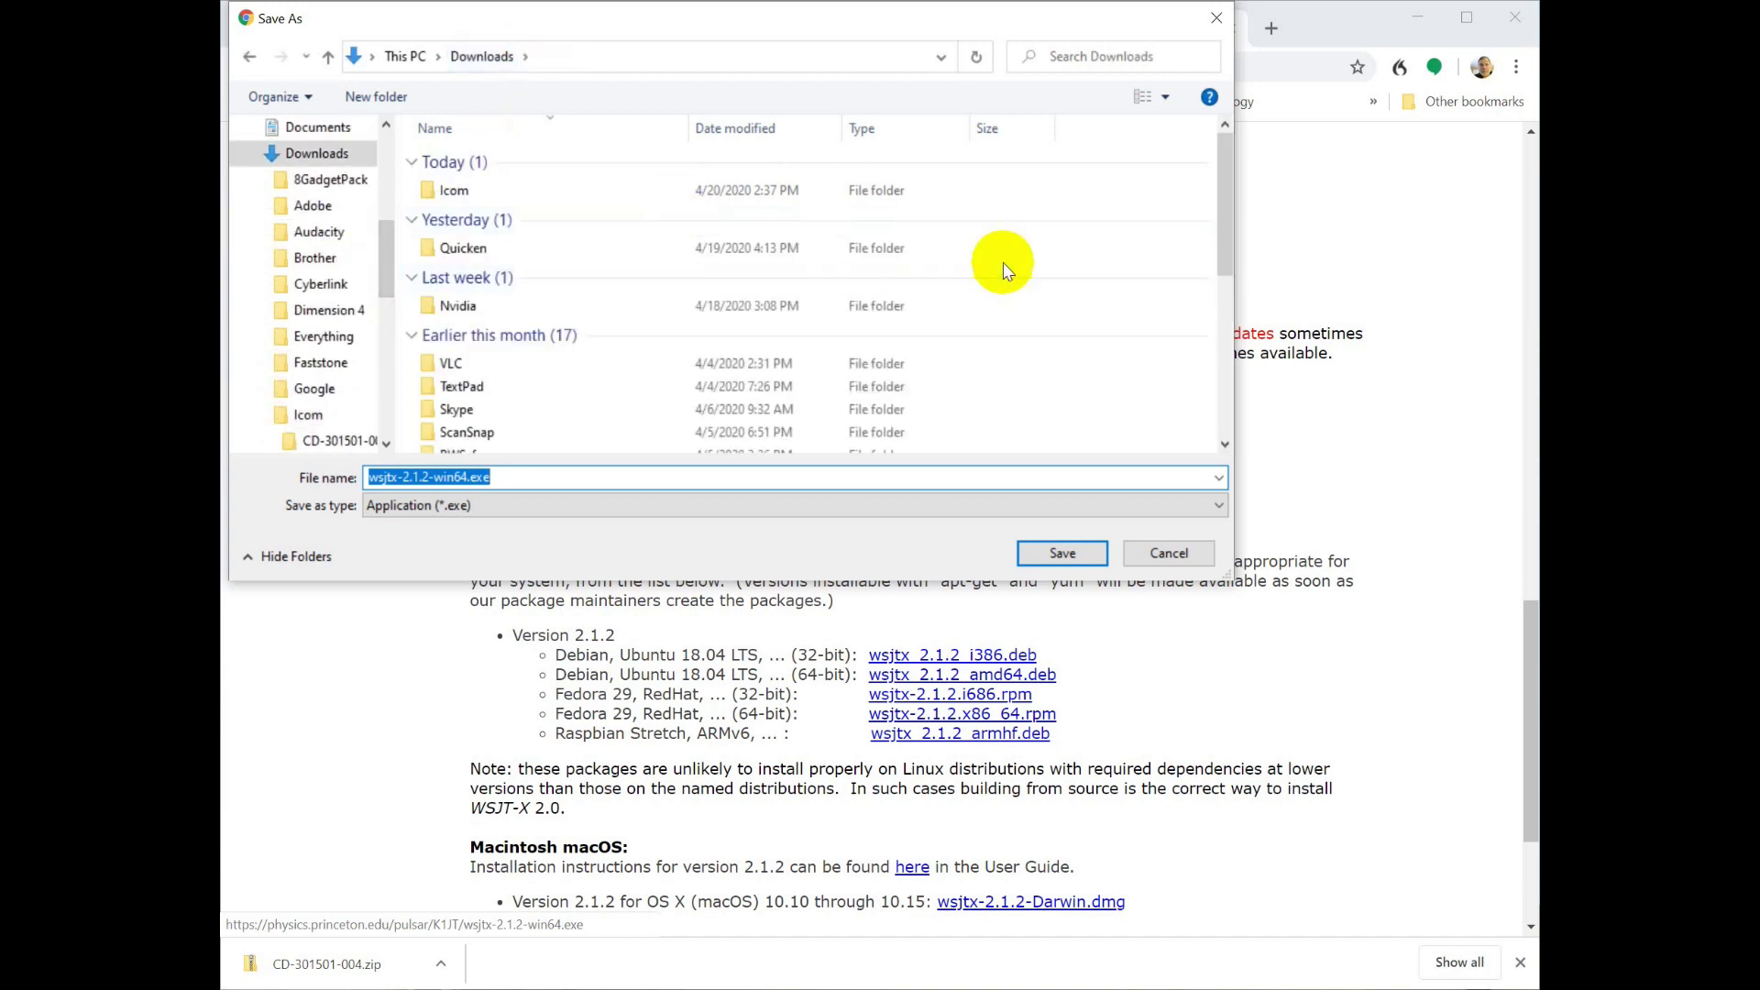
{"action": "right_click", "coordinate": [1017, 179]}
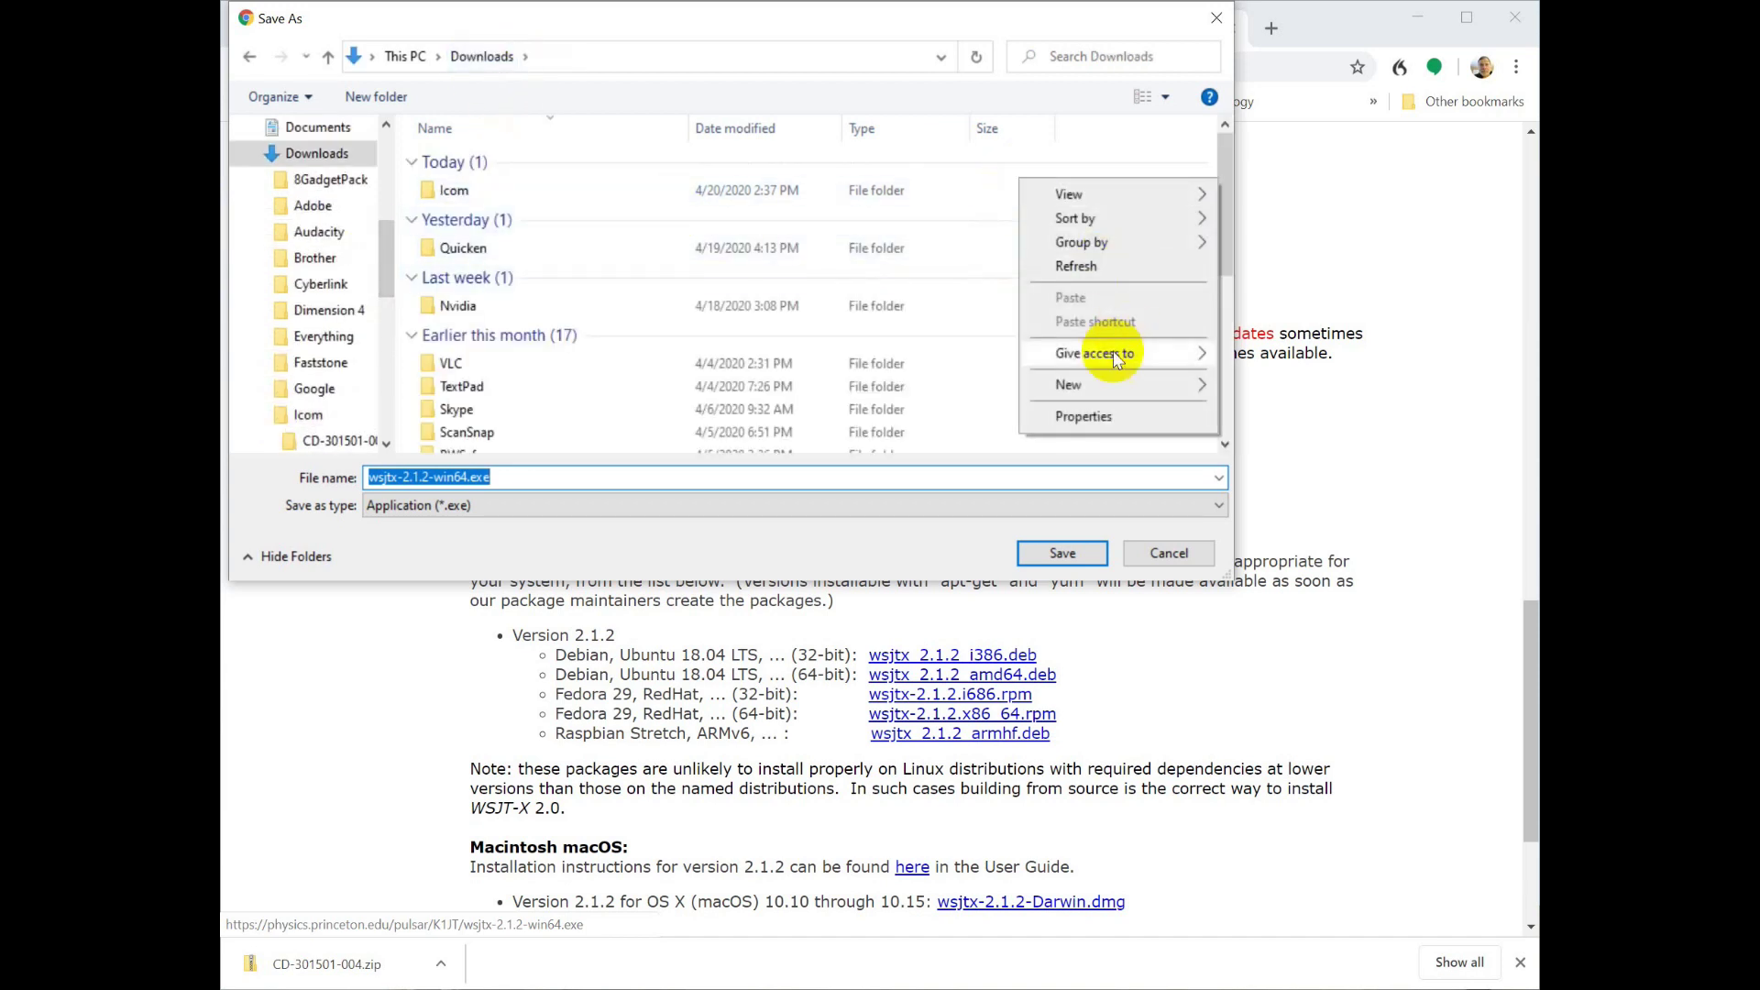
{"action": "mouse_move", "coordinate": [1076, 381]}
{"action": "left_click", "coordinate": [1278, 389]}
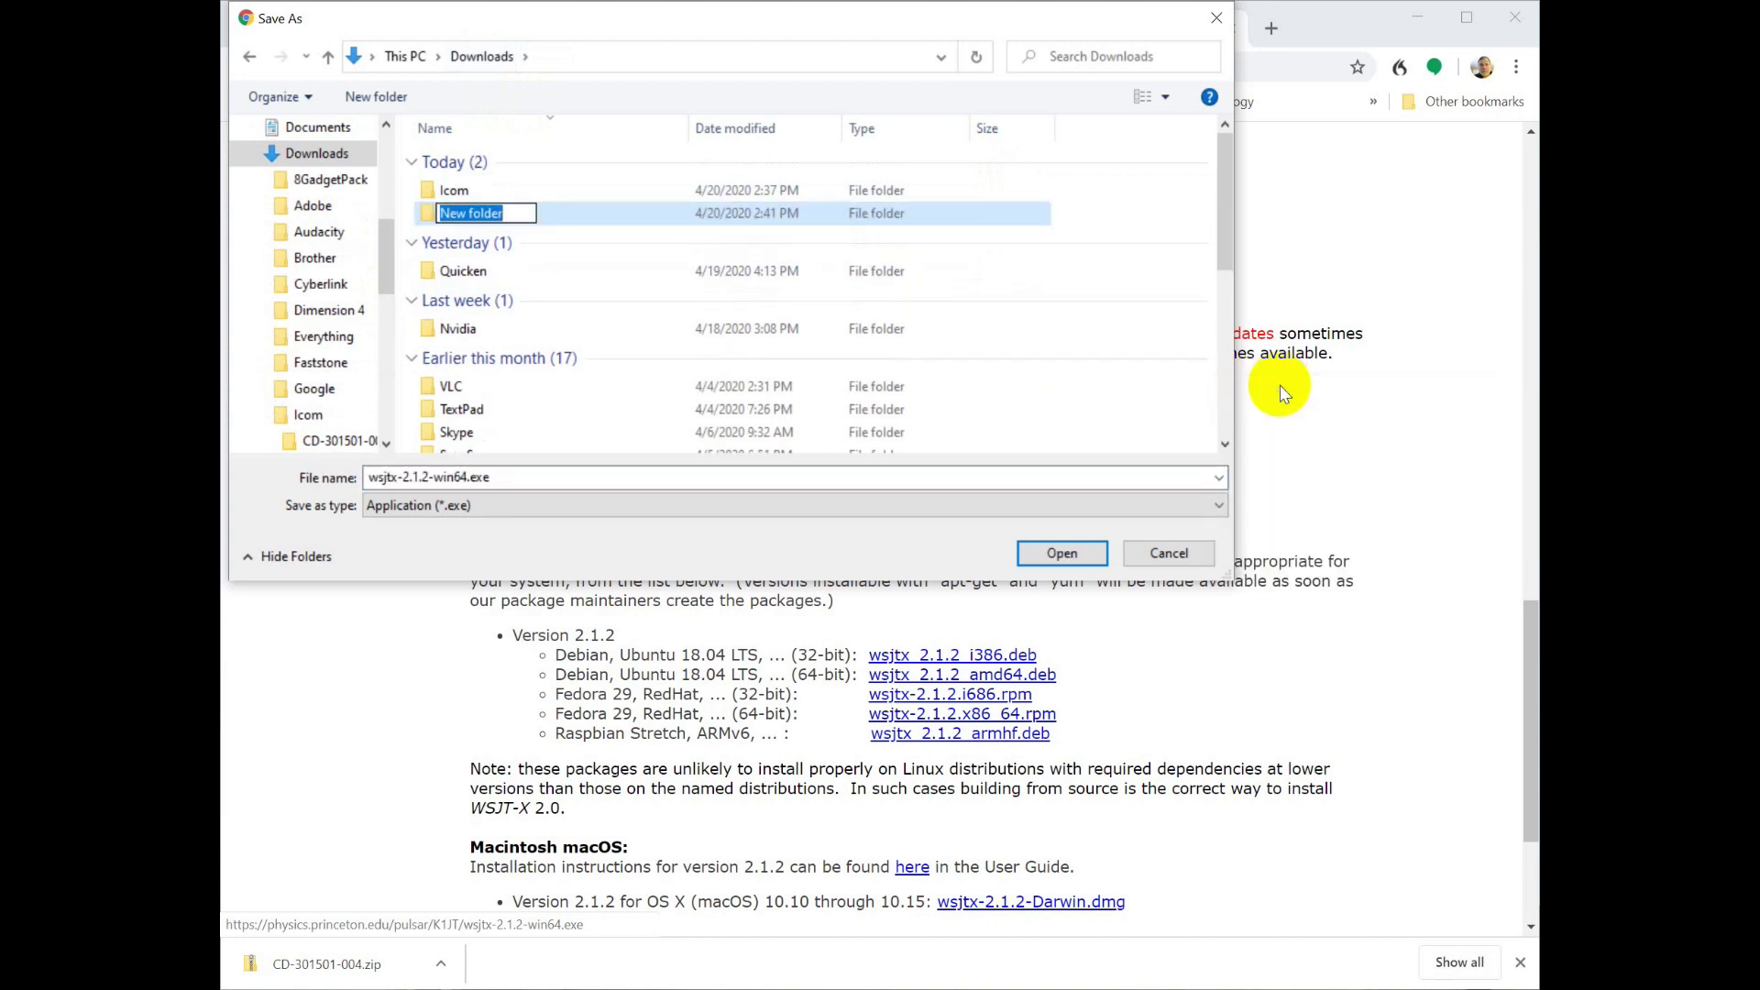
{"action": "type", "text": "WSJ"}
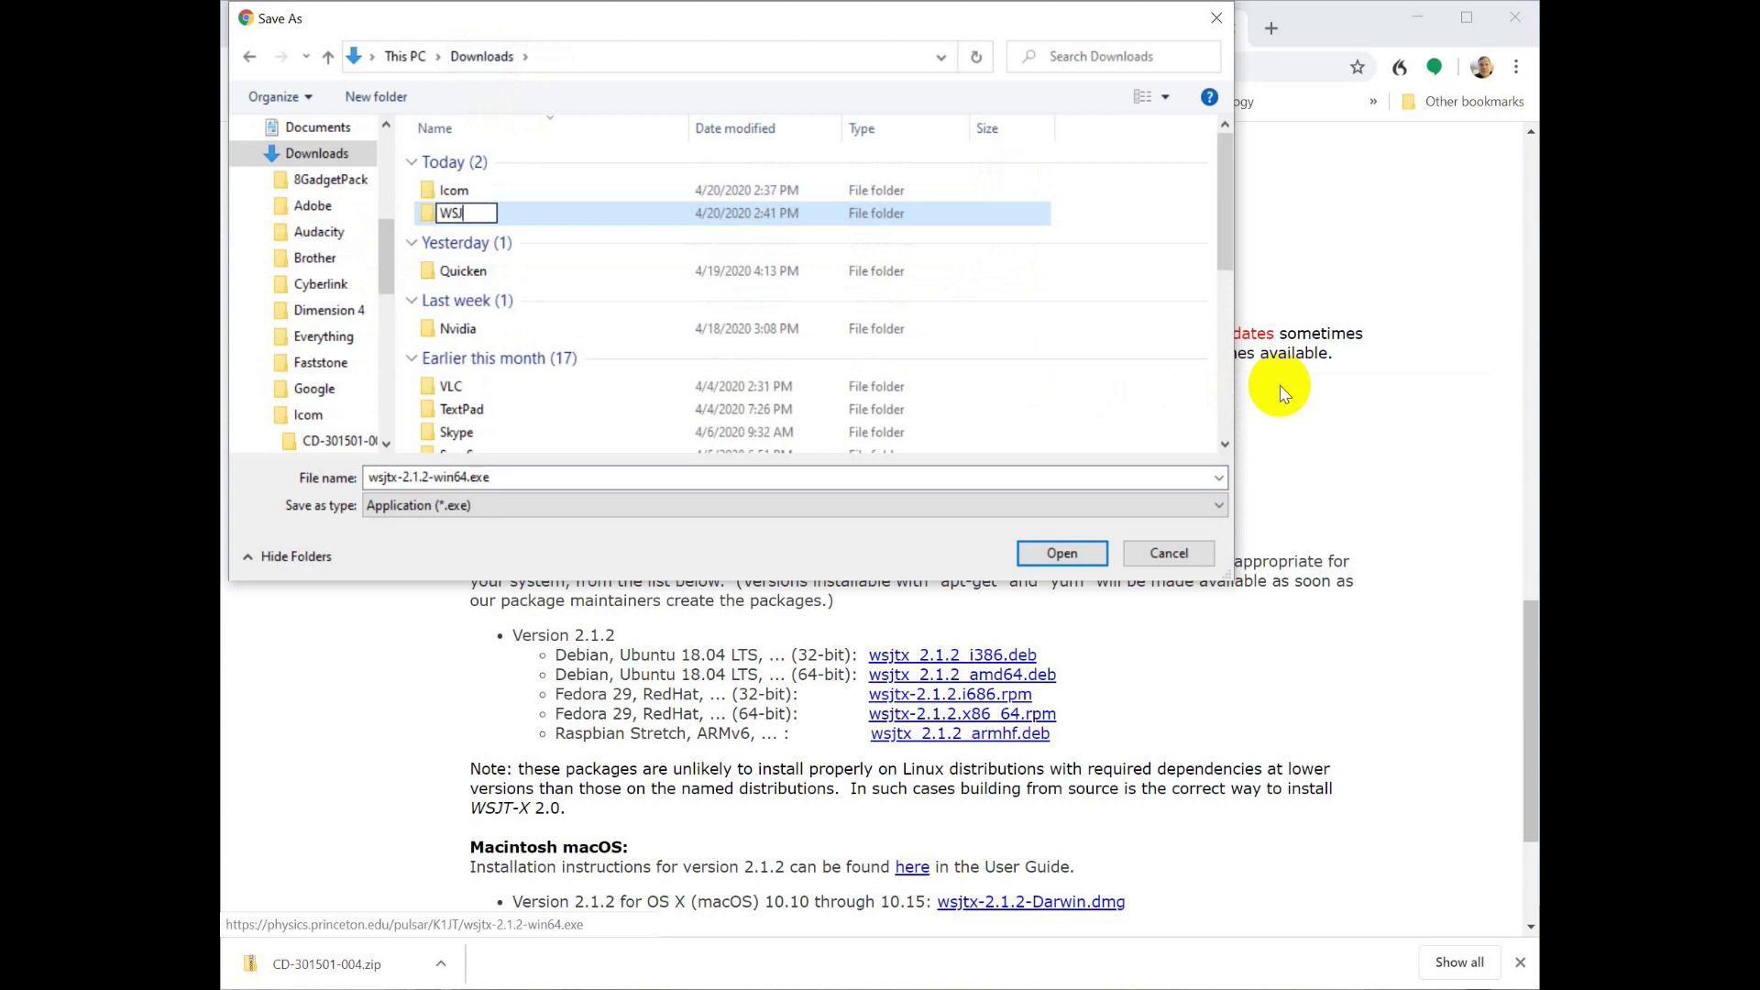
{"action": "type", "text": "T-X"}
{"action": "key", "text": "Return"}
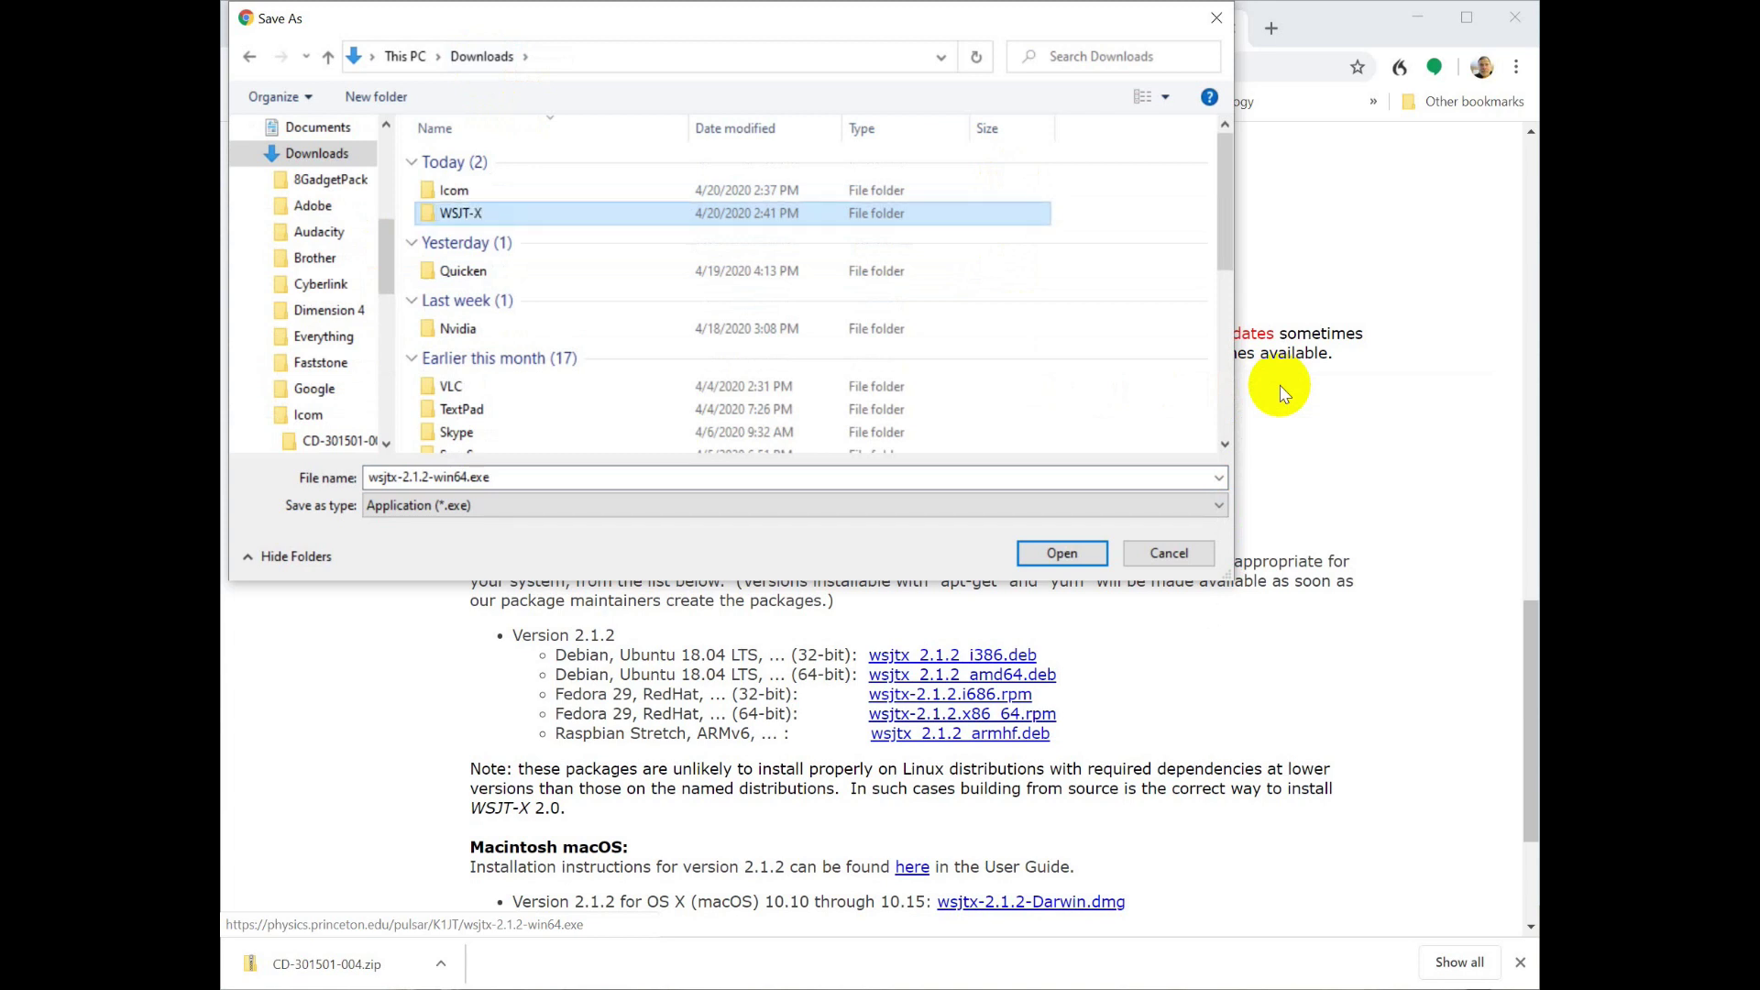
Step: Save wsjtx-2.1.2-win64.exe in the WSJT-X folder and show the downloaded file in File Explorer
{"action": "double_click", "coordinate": [465, 215]}
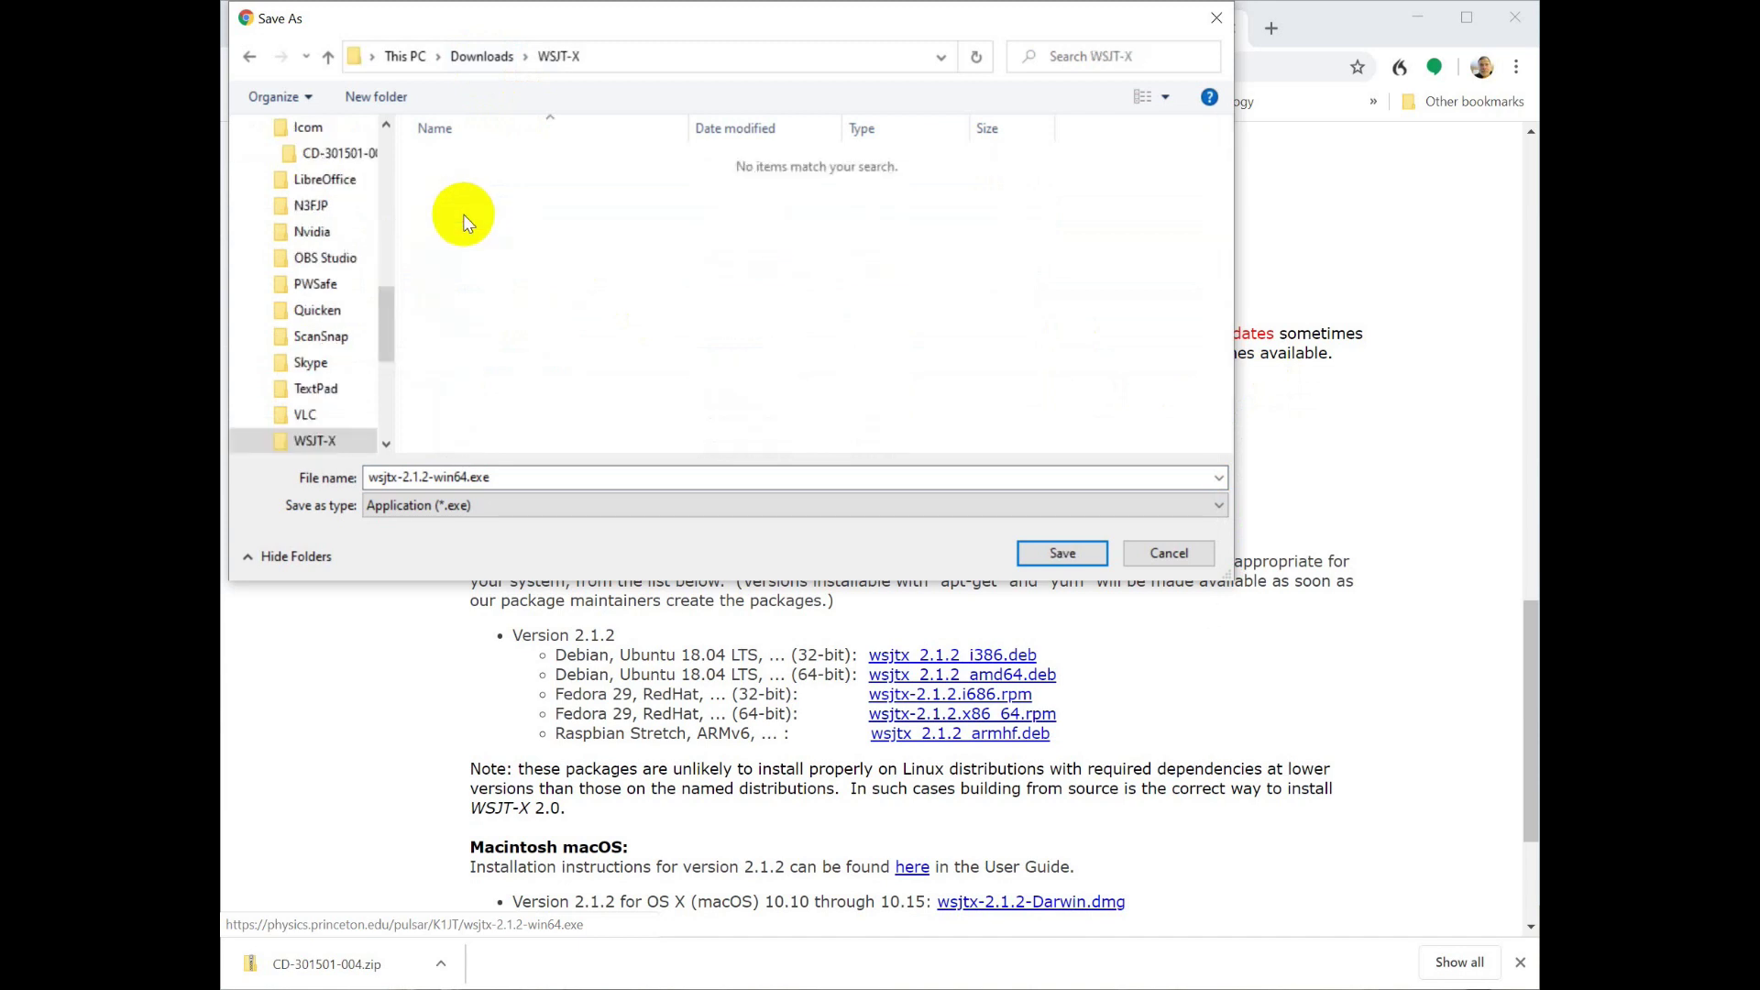
{"action": "left_click", "coordinate": [1060, 553]}
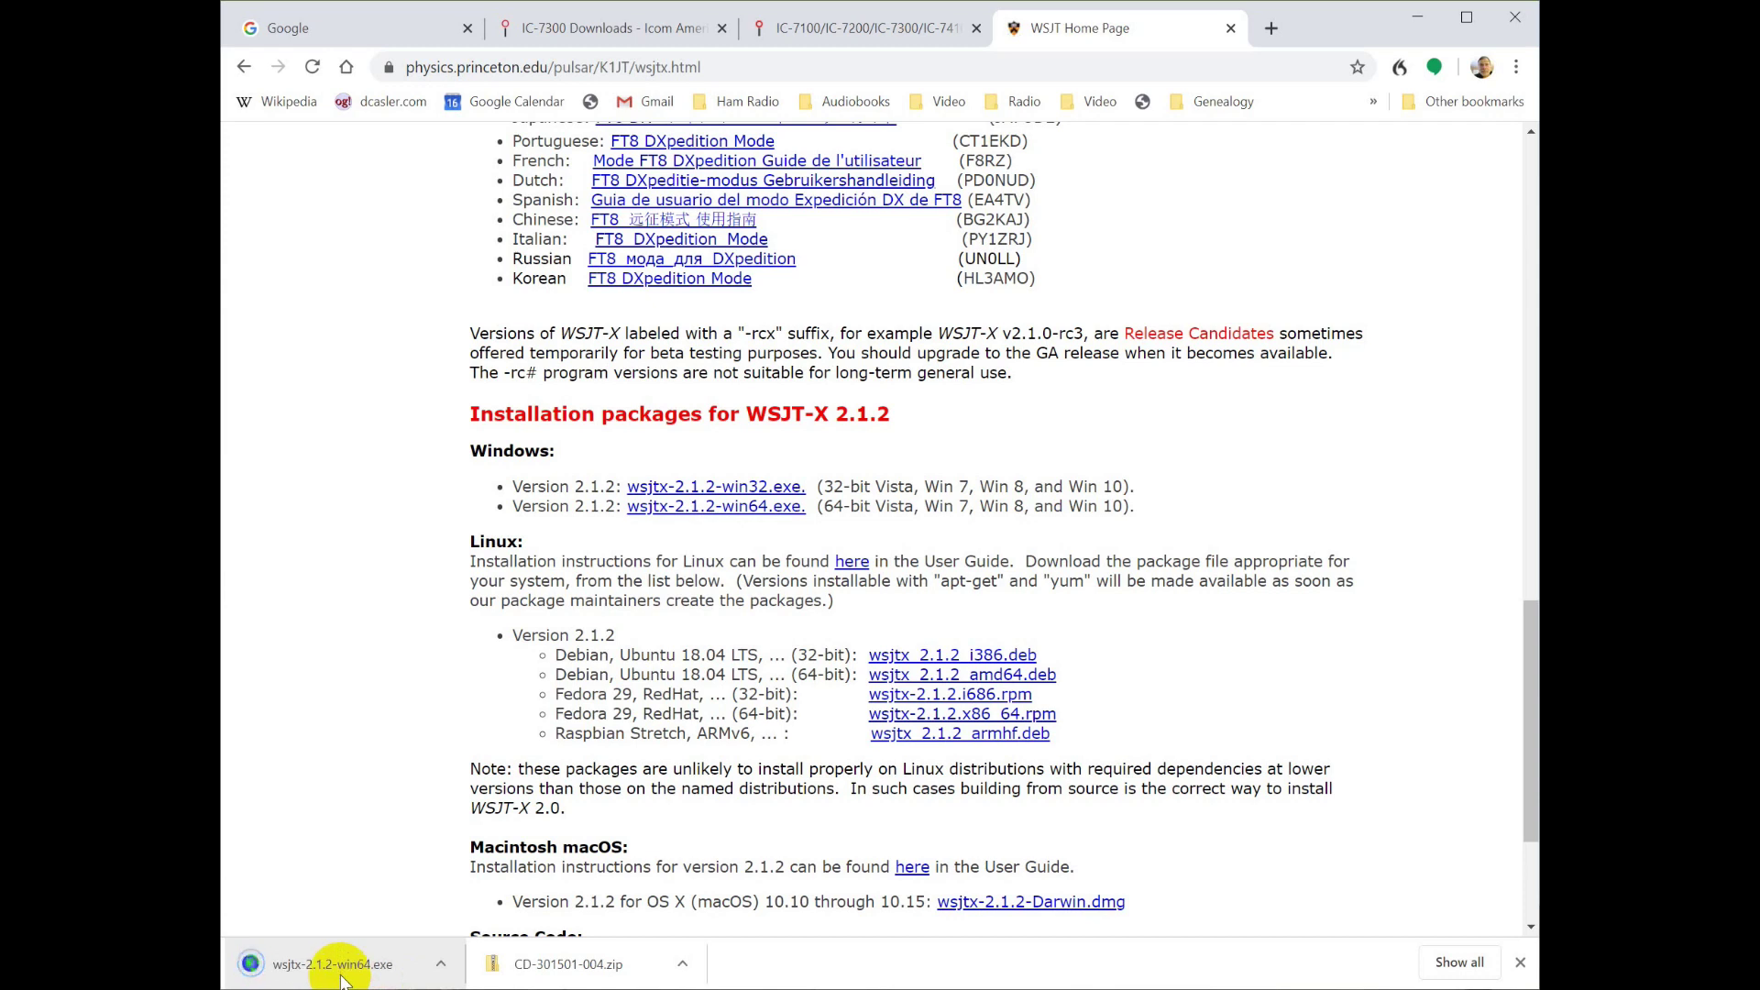
{"action": "left_click", "coordinate": [443, 967]}
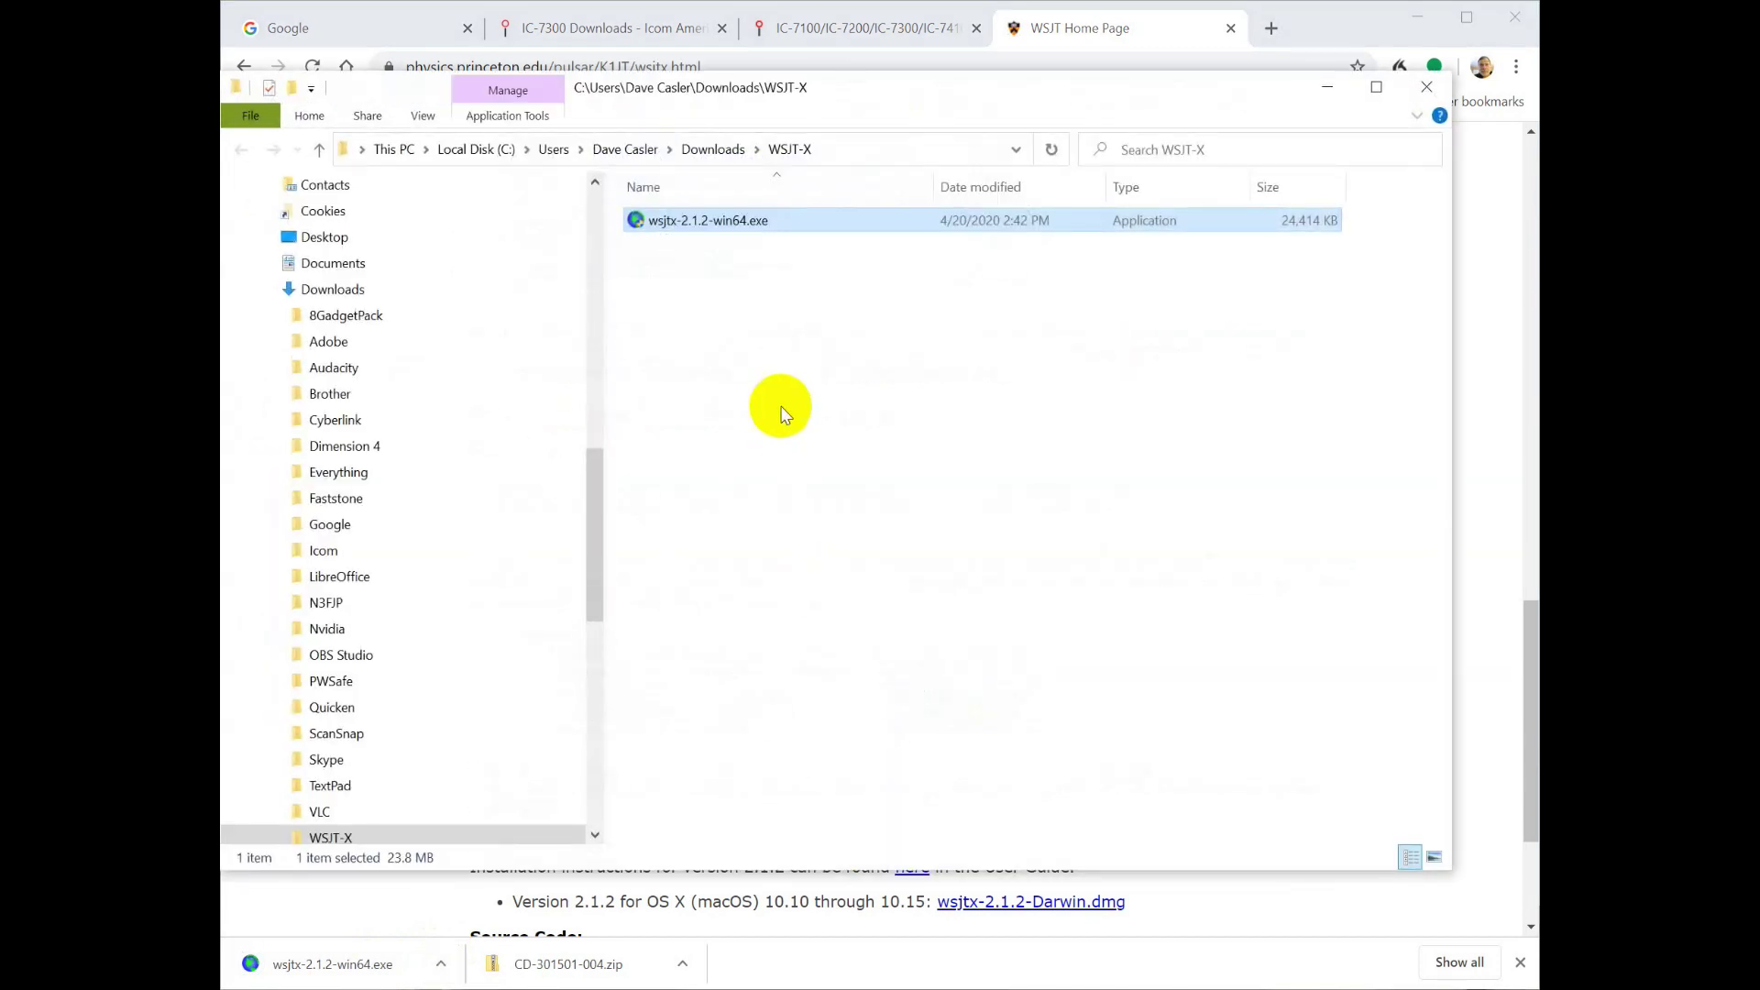
Step: Start the wsjtx-2.1.2-win64.exe installer, accept the licence agreement, and choose to create a wsjtx desktop icon
{"action": "double_click", "coordinate": [661, 222]}
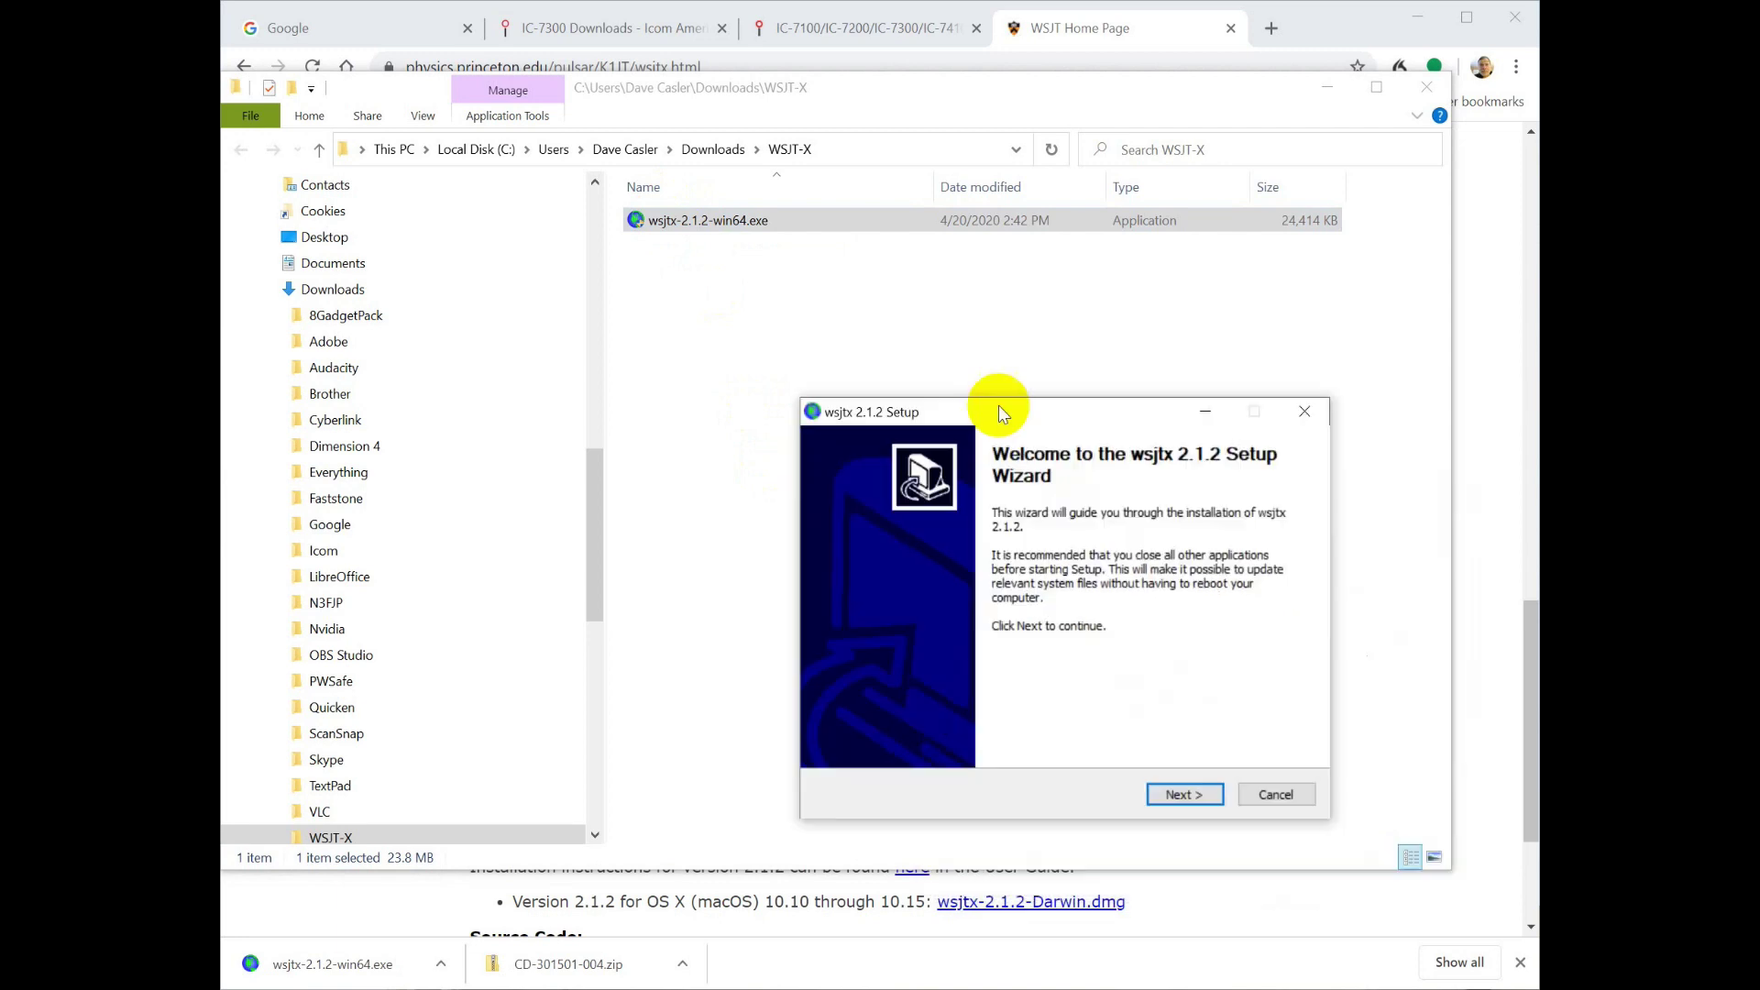
{"action": "left_click", "coordinate": [970, 598]}
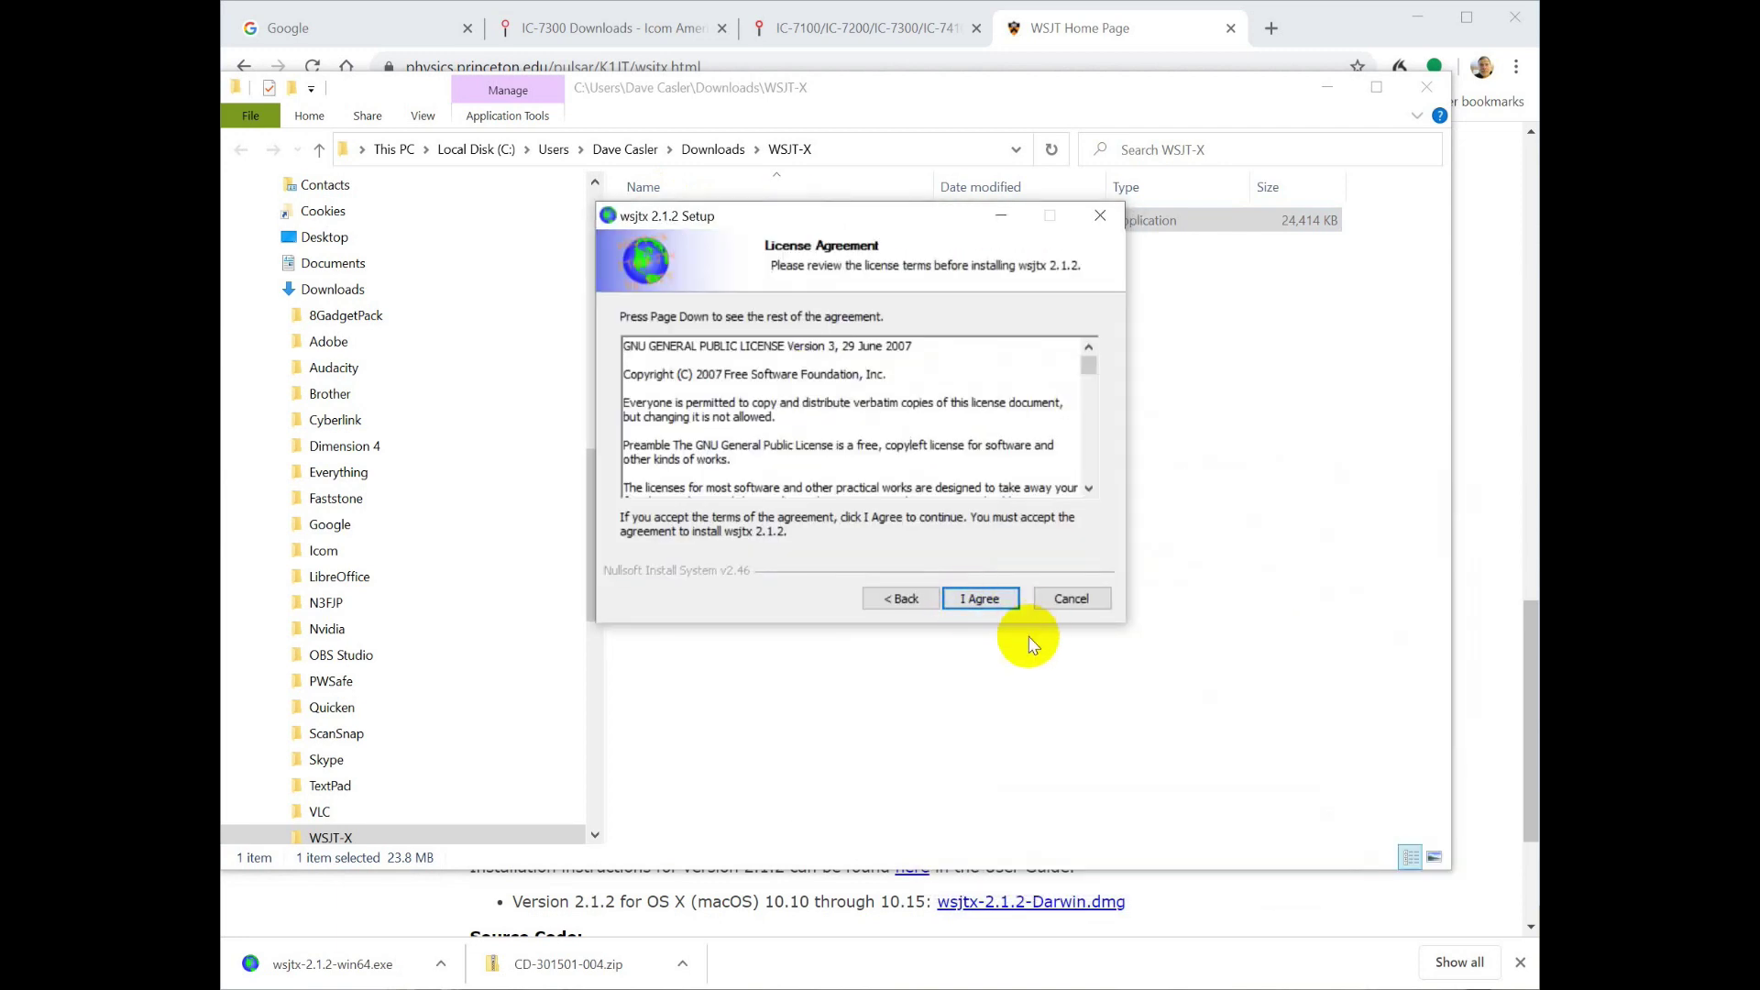
{"action": "left_click", "coordinate": [978, 597]}
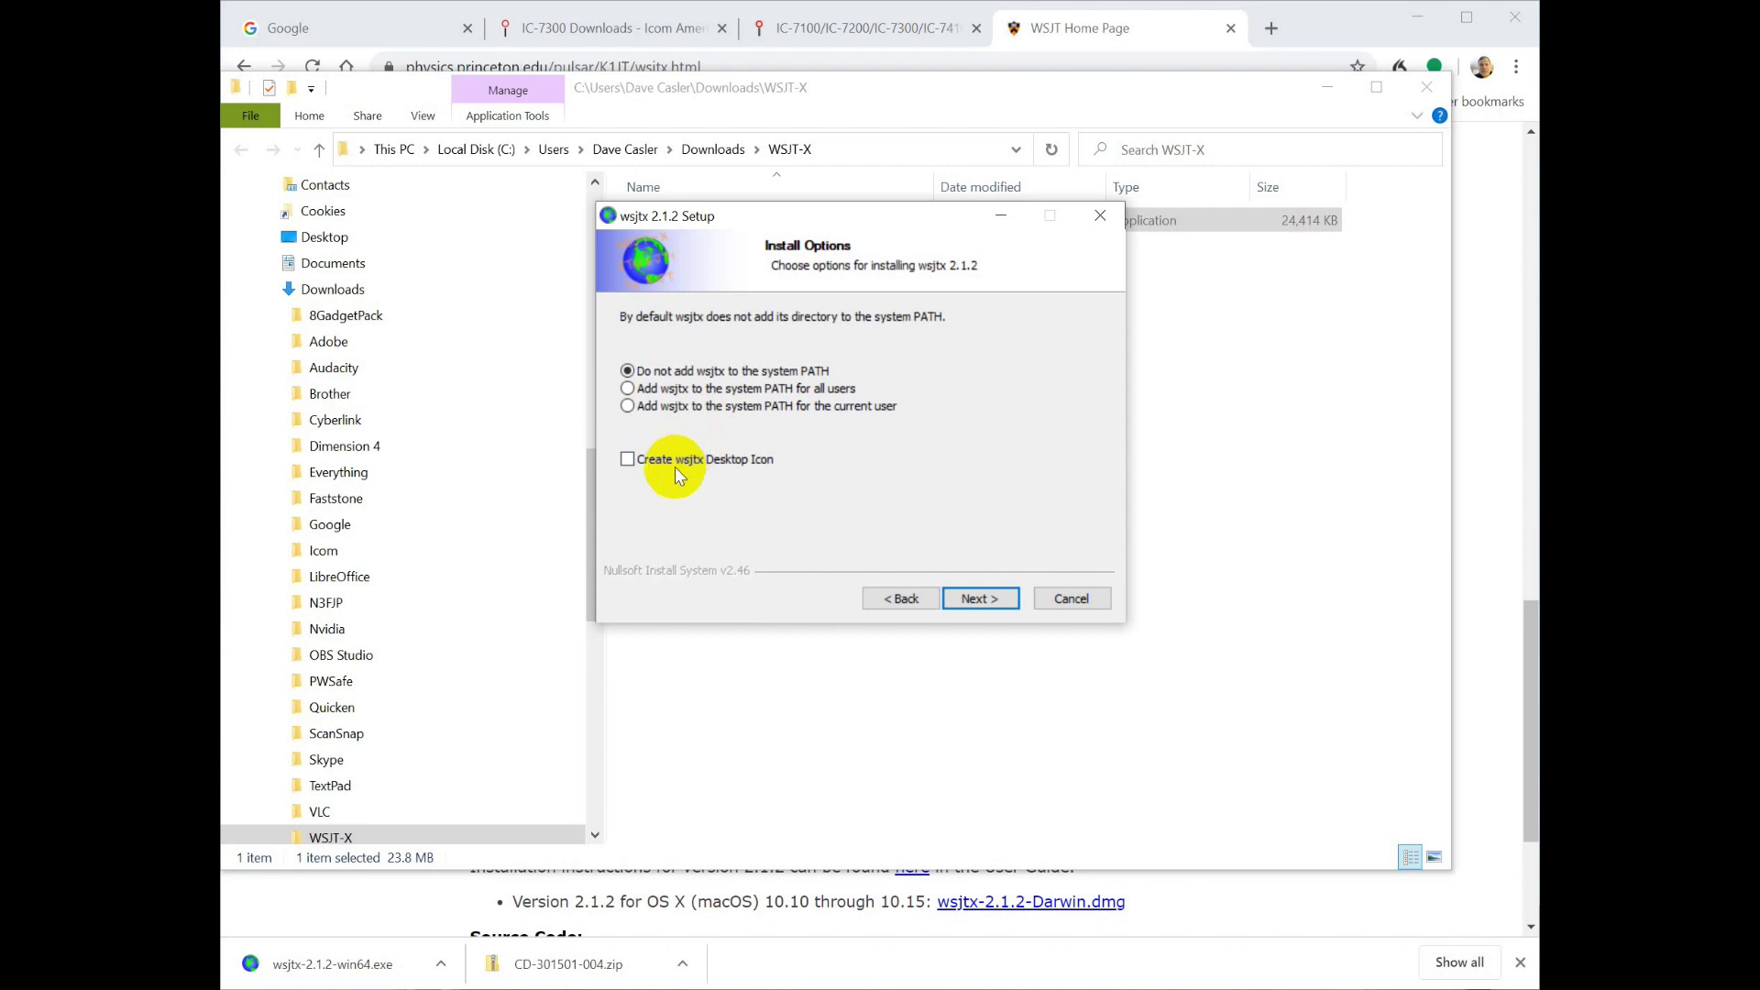
{"action": "left_click", "coordinate": [627, 458]}
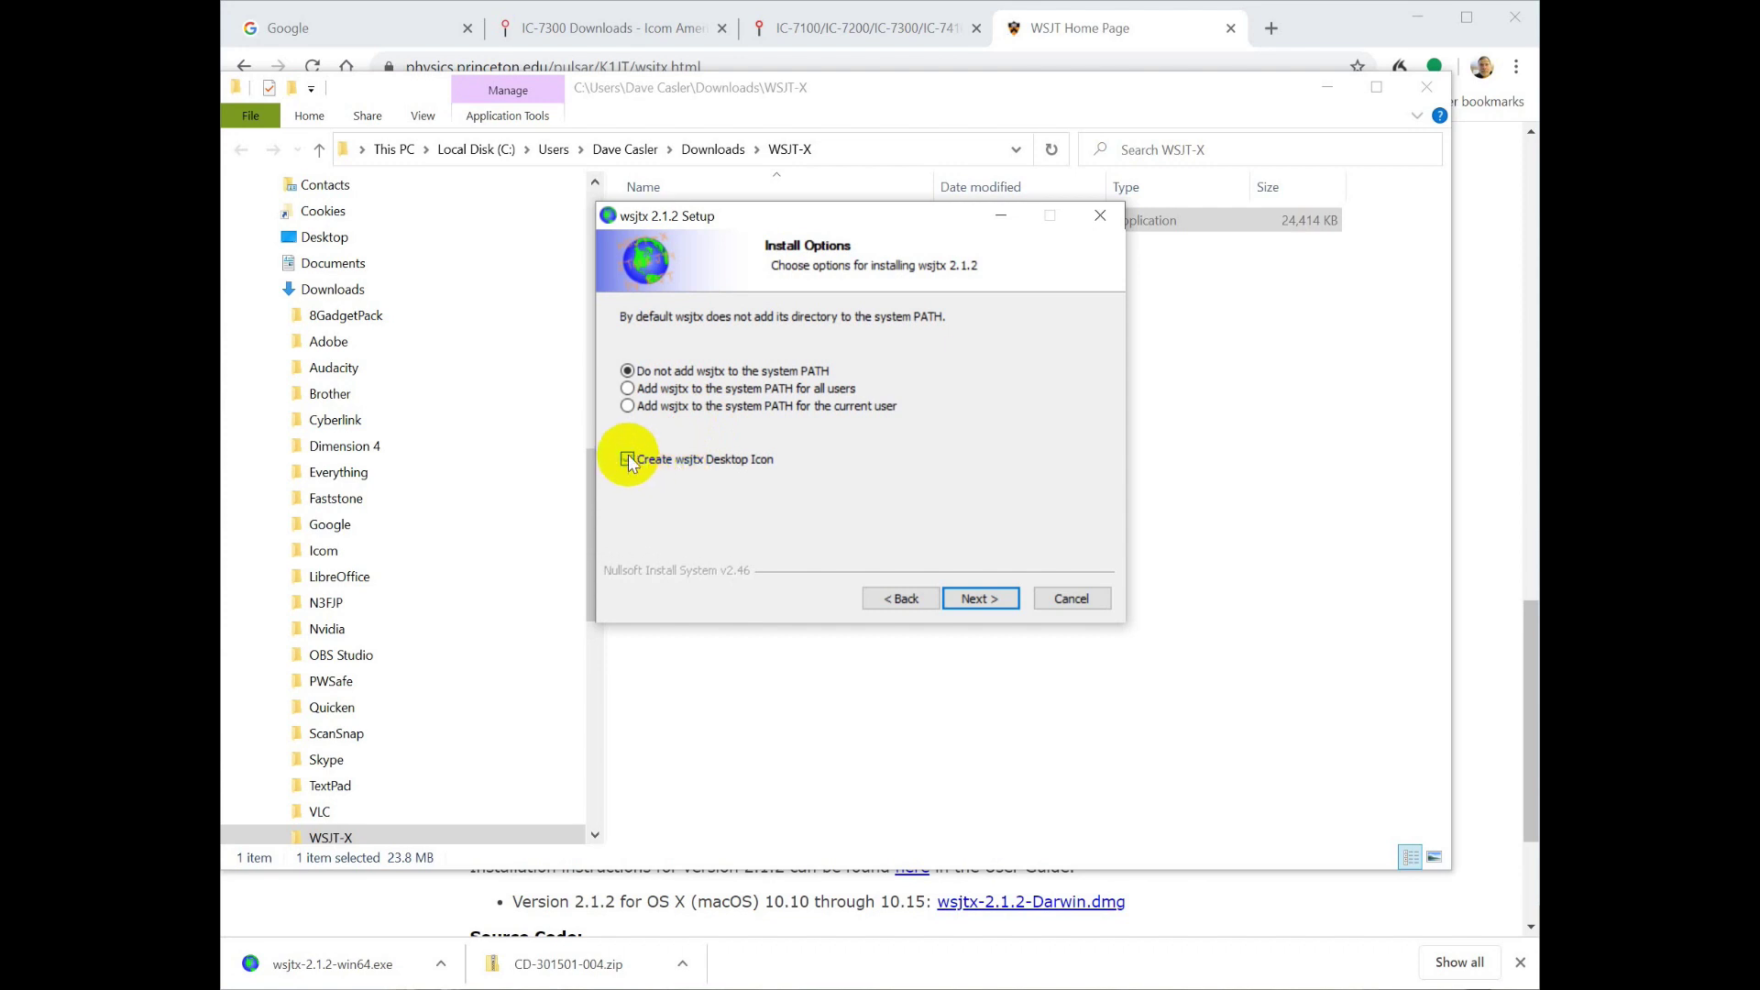
{"action": "left_click", "coordinate": [980, 599]}
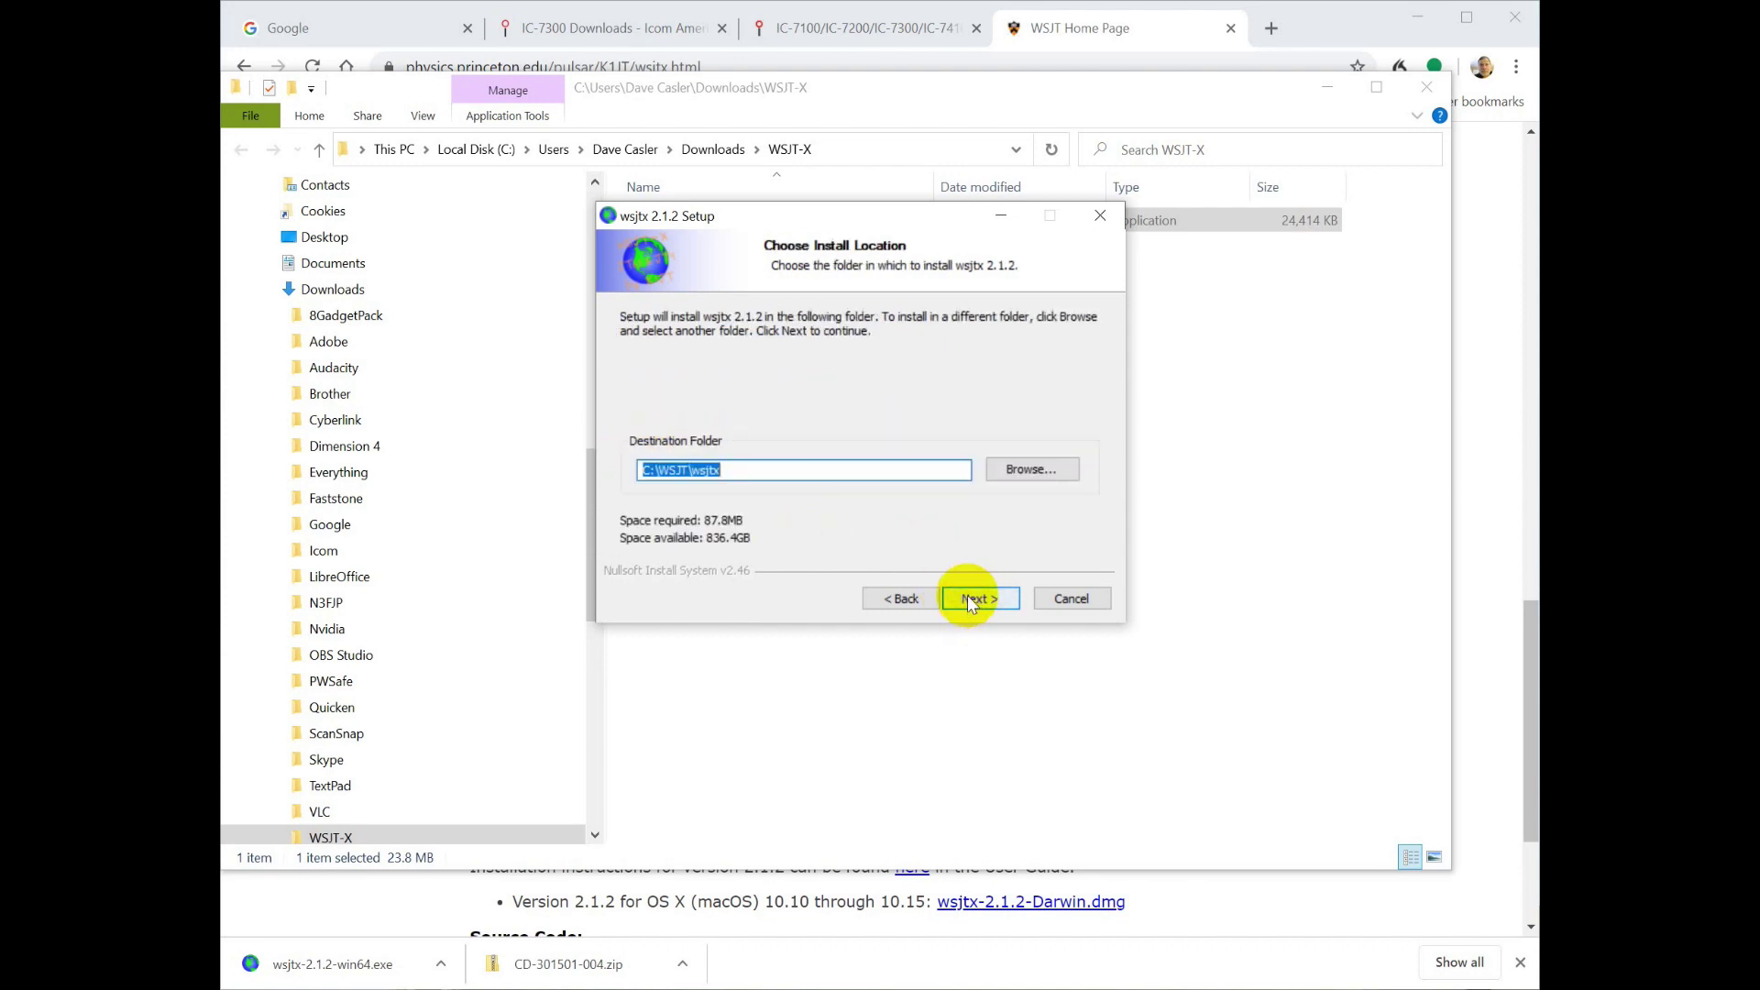
Step: Install wsjtx 2.1.2 in C:\WSJT\wsjtx with the Start menu folder wsjtx 2.1.2, and finish by running the program
{"action": "left_click", "coordinate": [971, 600]}
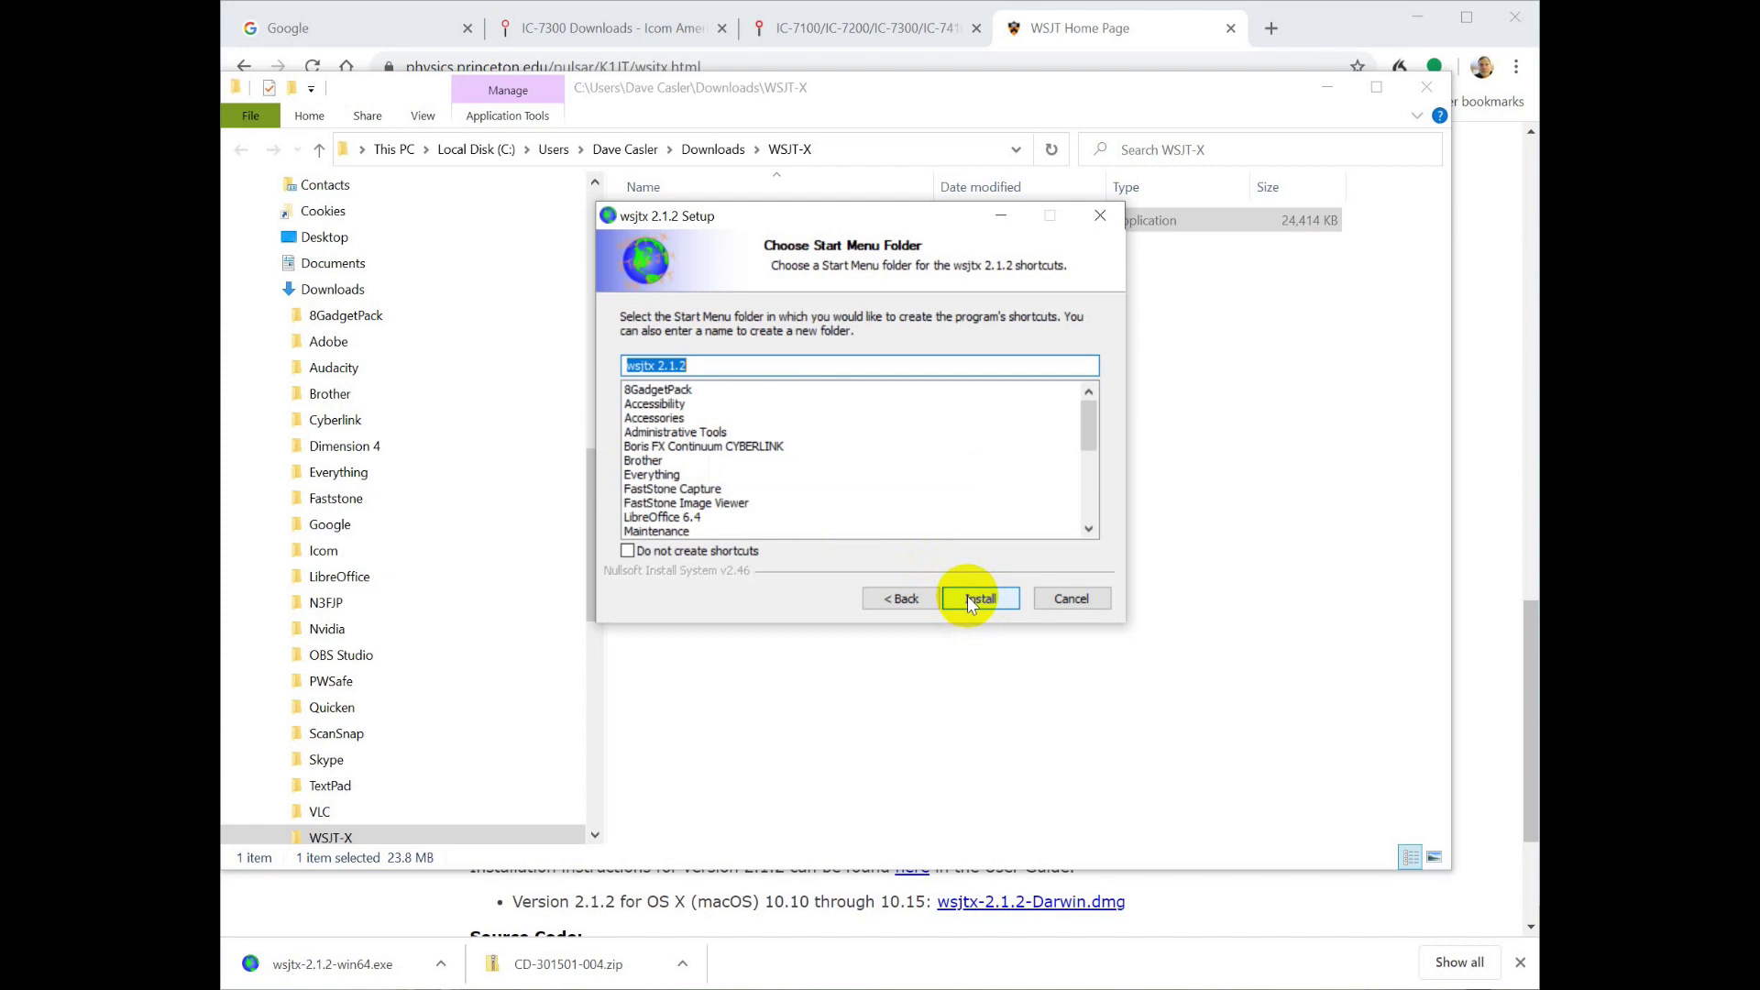
{"action": "left_click", "coordinate": [971, 602]}
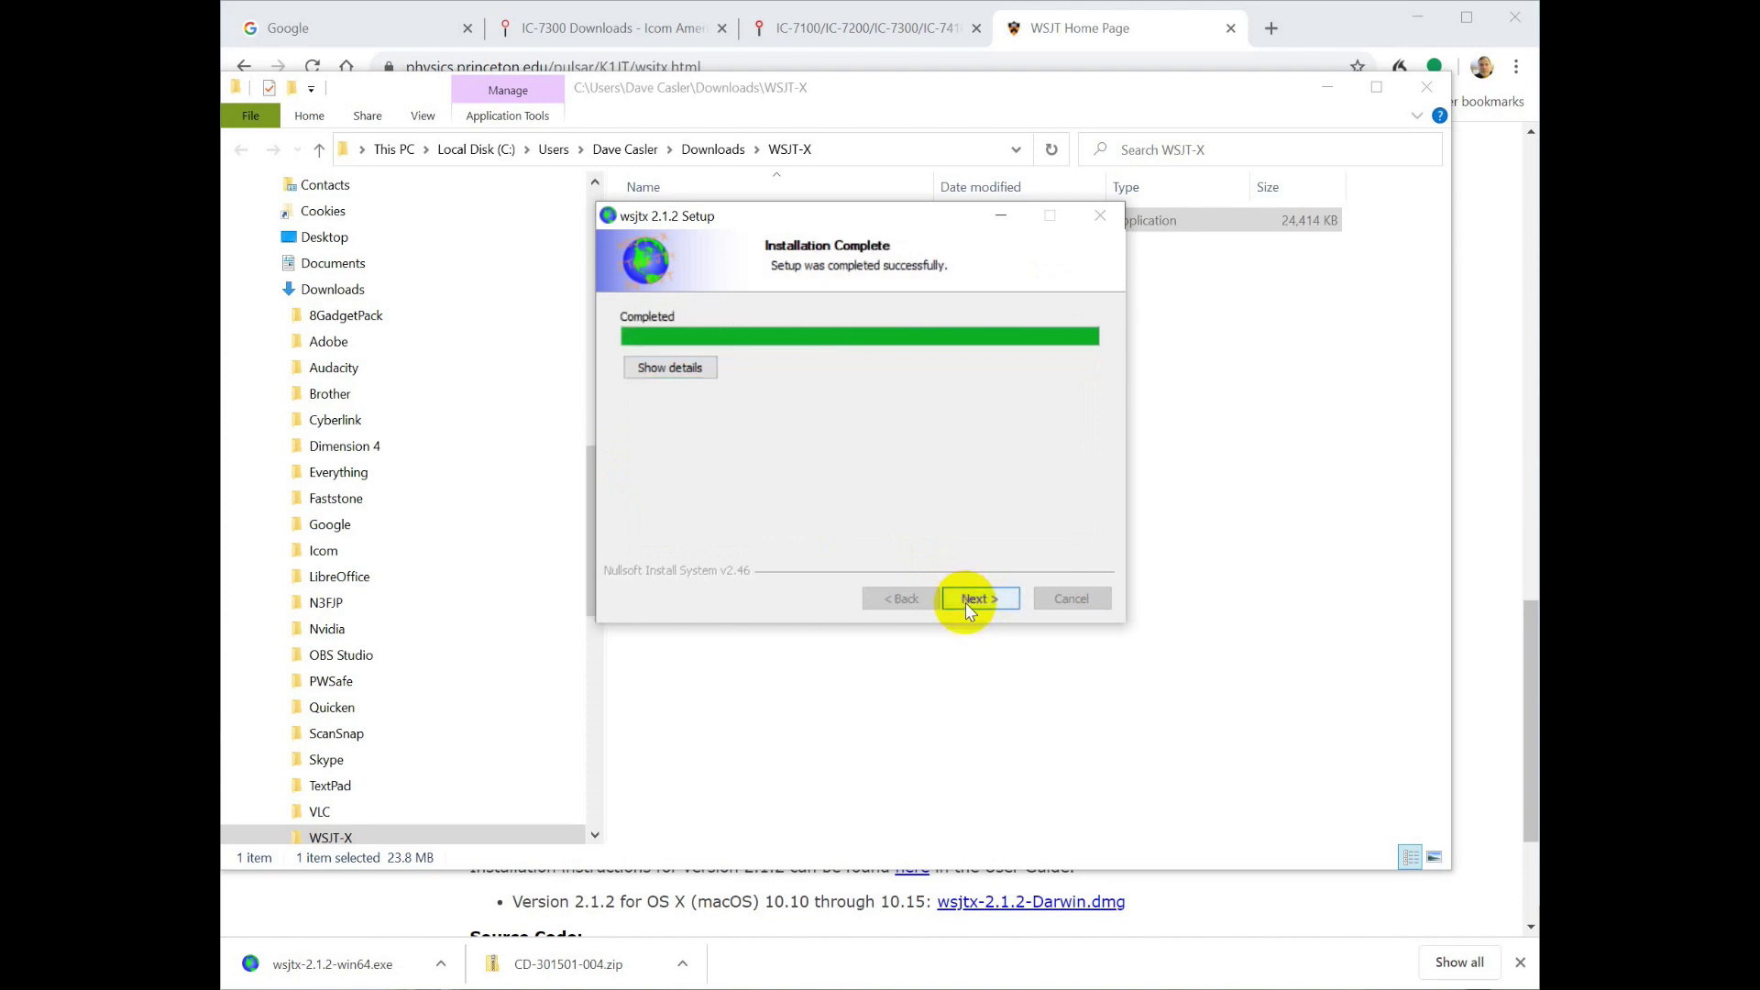
{"action": "left_click", "coordinate": [969, 605]}
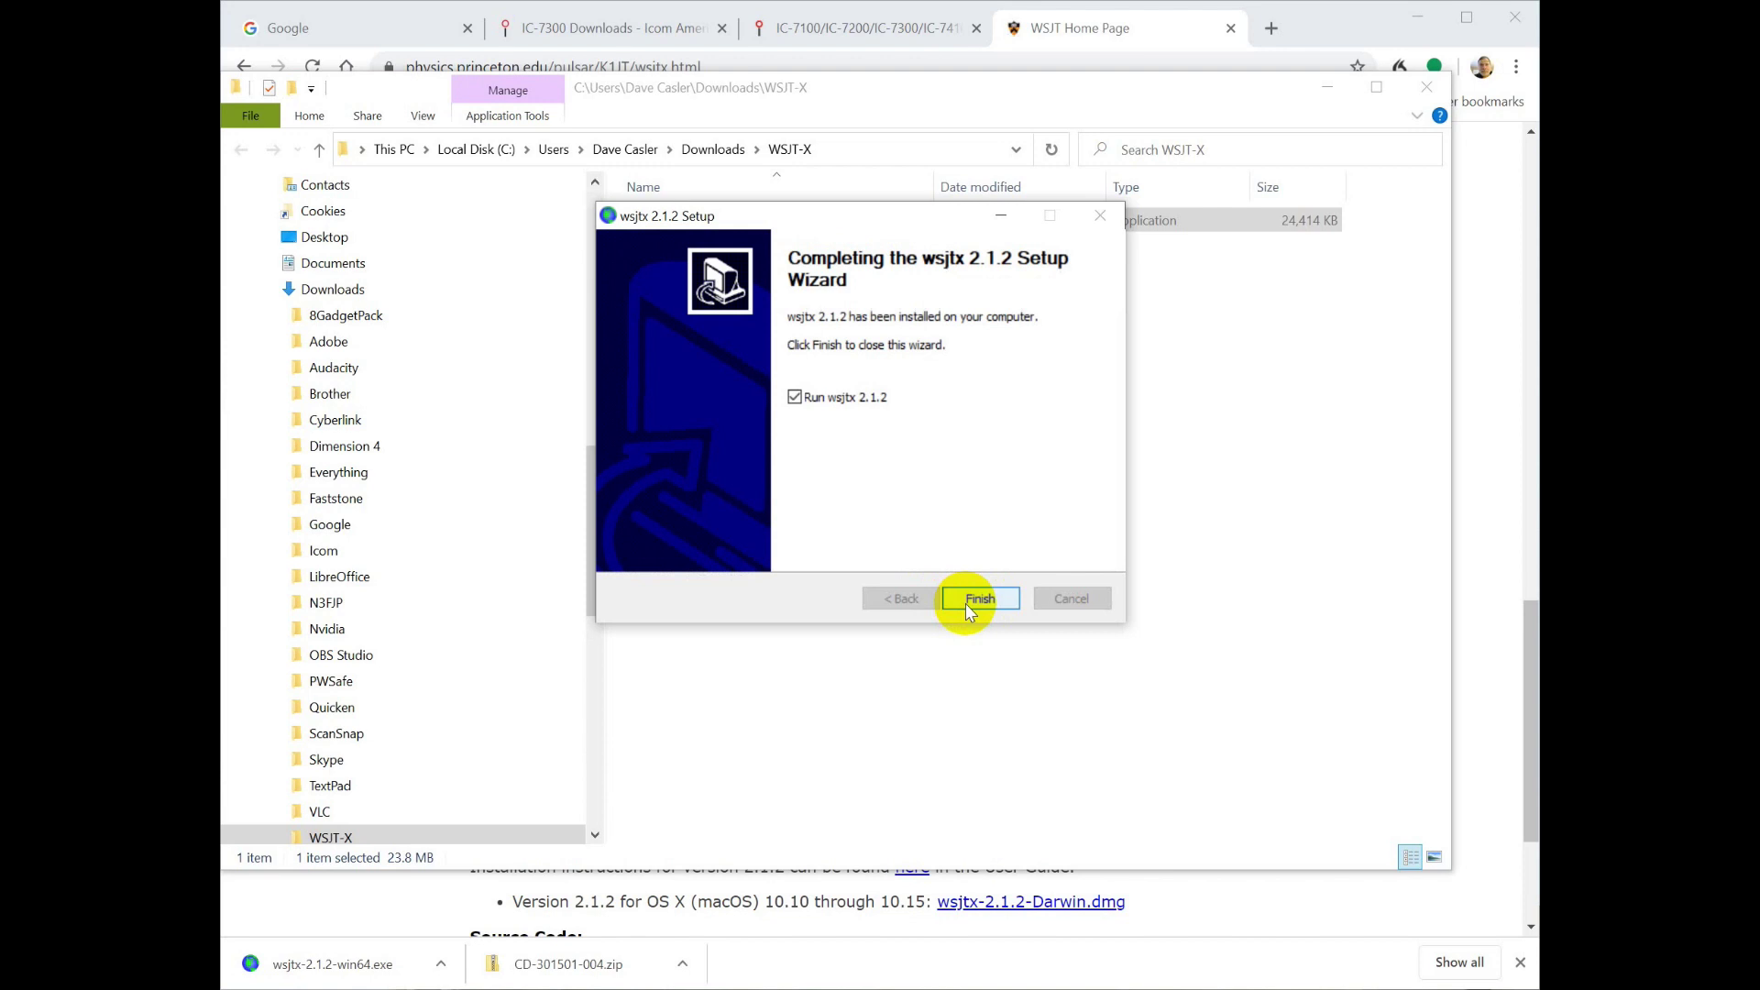
{"action": "left_click", "coordinate": [977, 601]}
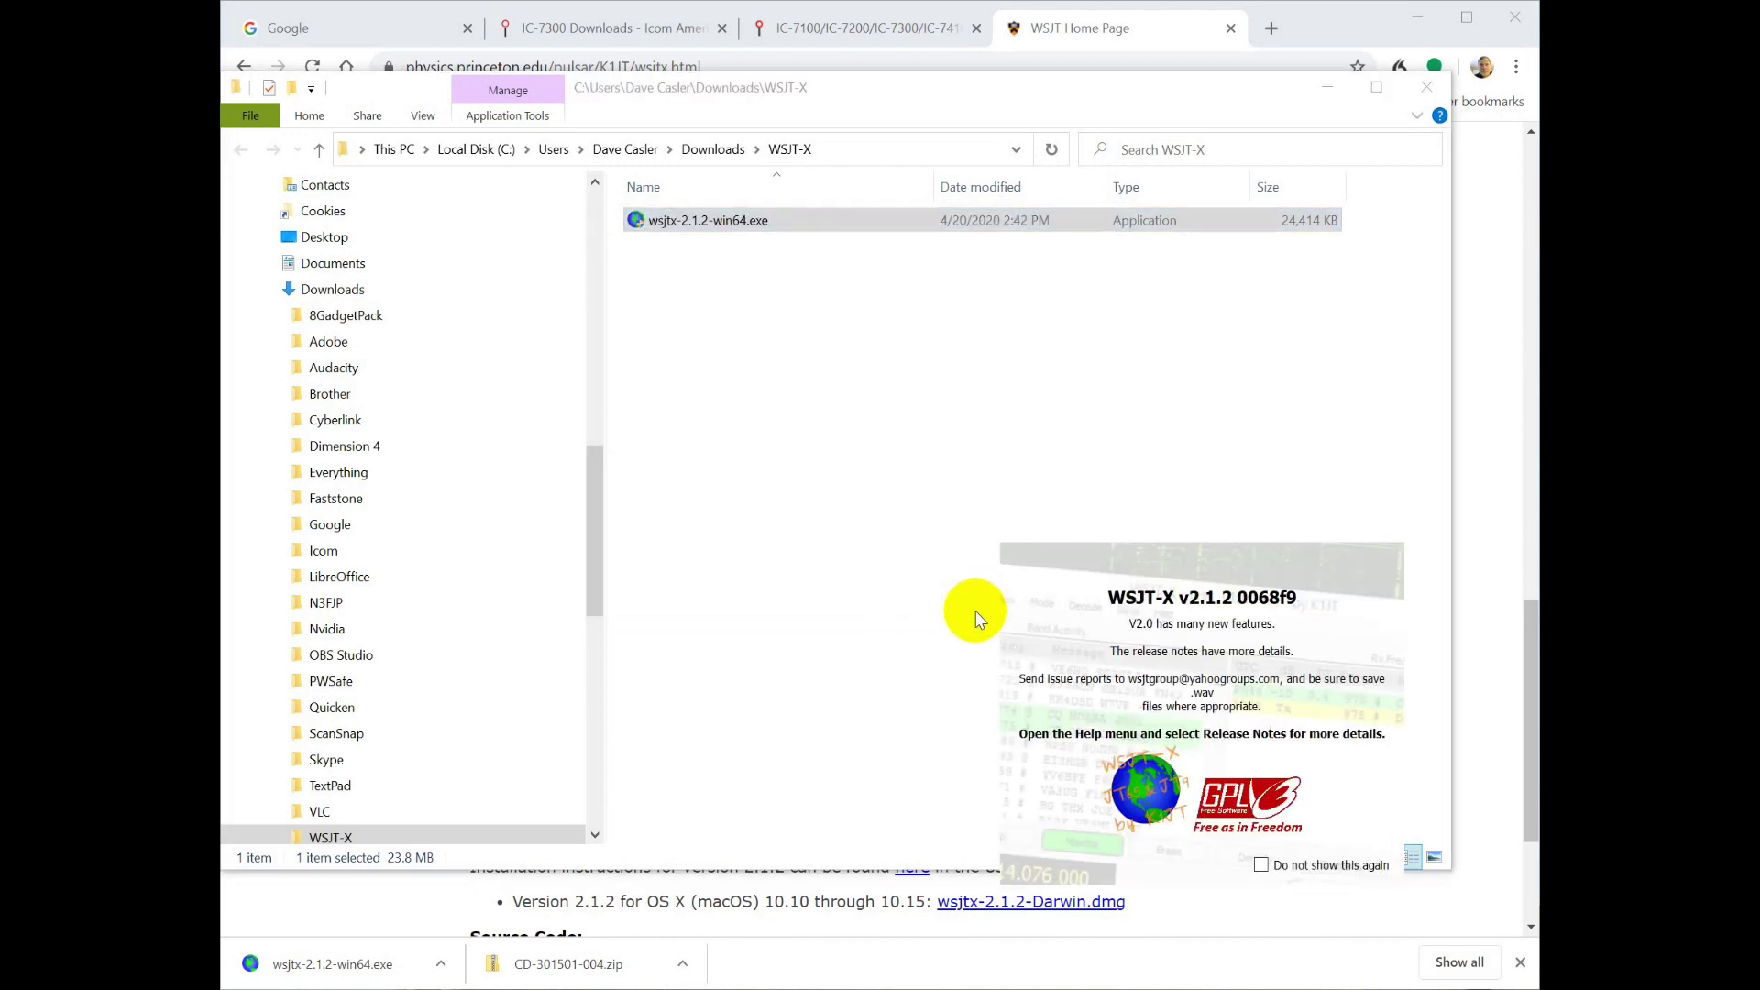
Step: Arrange the WSJT-X main and Wide Graph windows in full view, widening the graph to about 2400 Hz and making the main window slightly taller
{"action": "left_click_drag", "start_coordinate": [142, 2], "coordinate": [582, 410]}
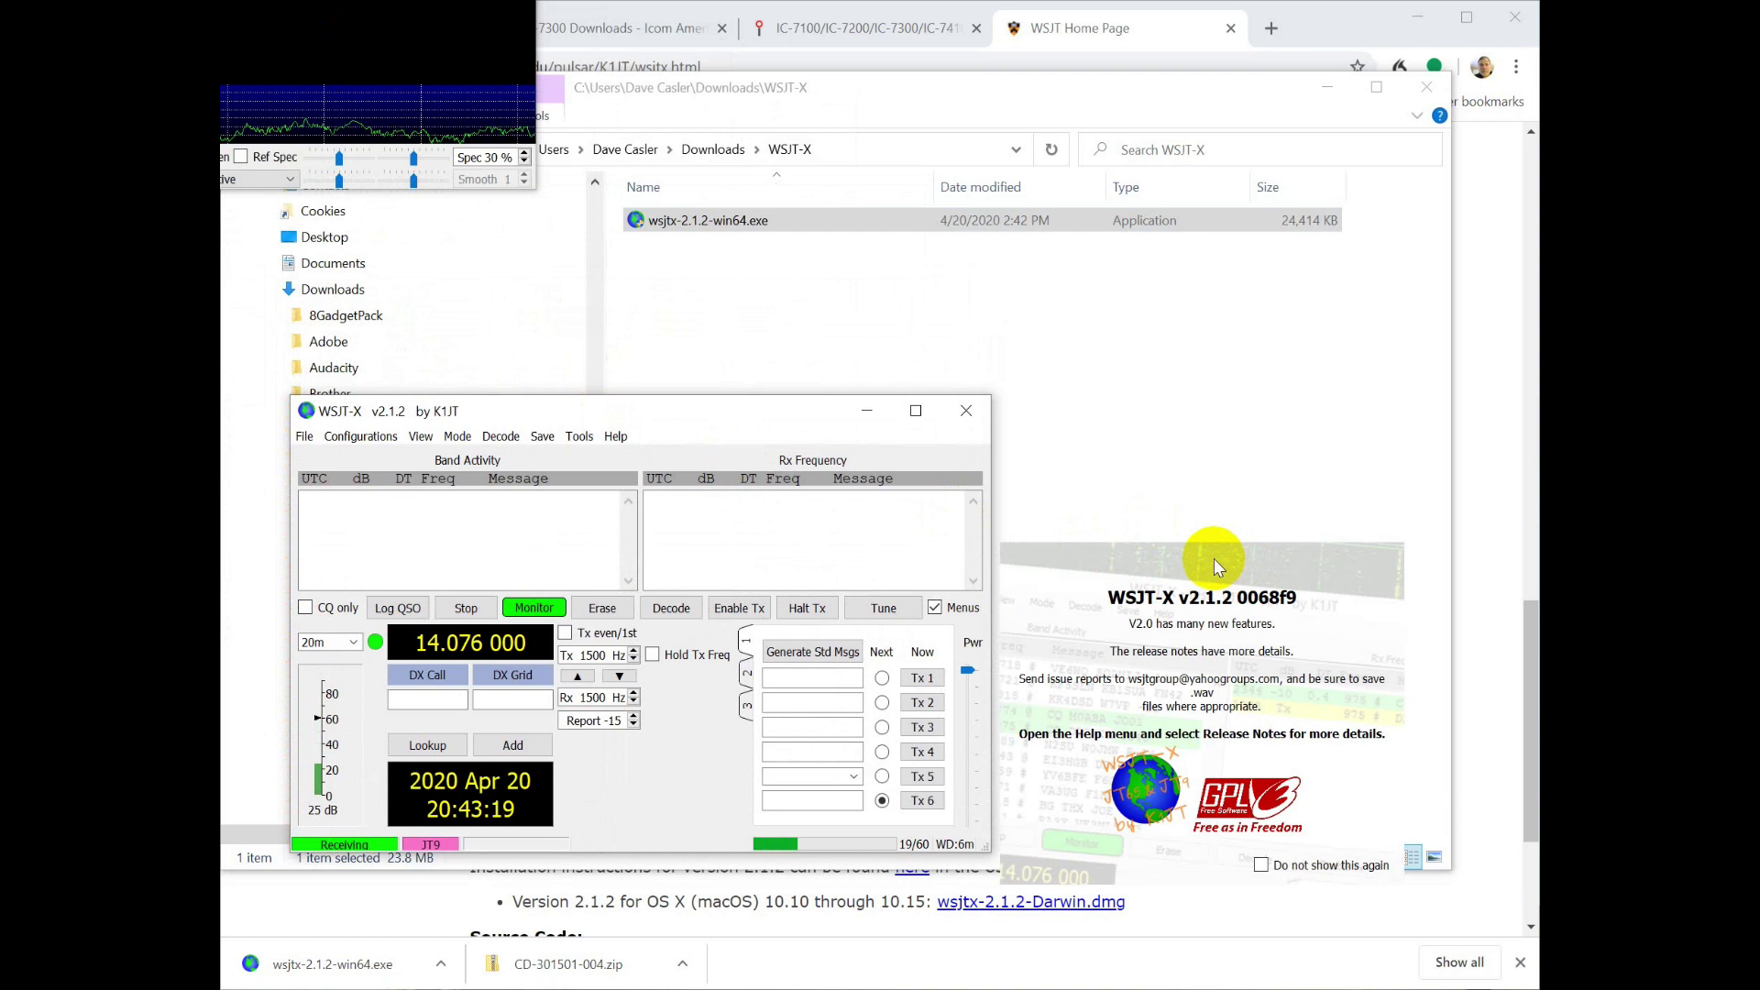
{"action": "left_click_drag", "start_coordinate": [176, 0], "coordinate": [613, 92]}
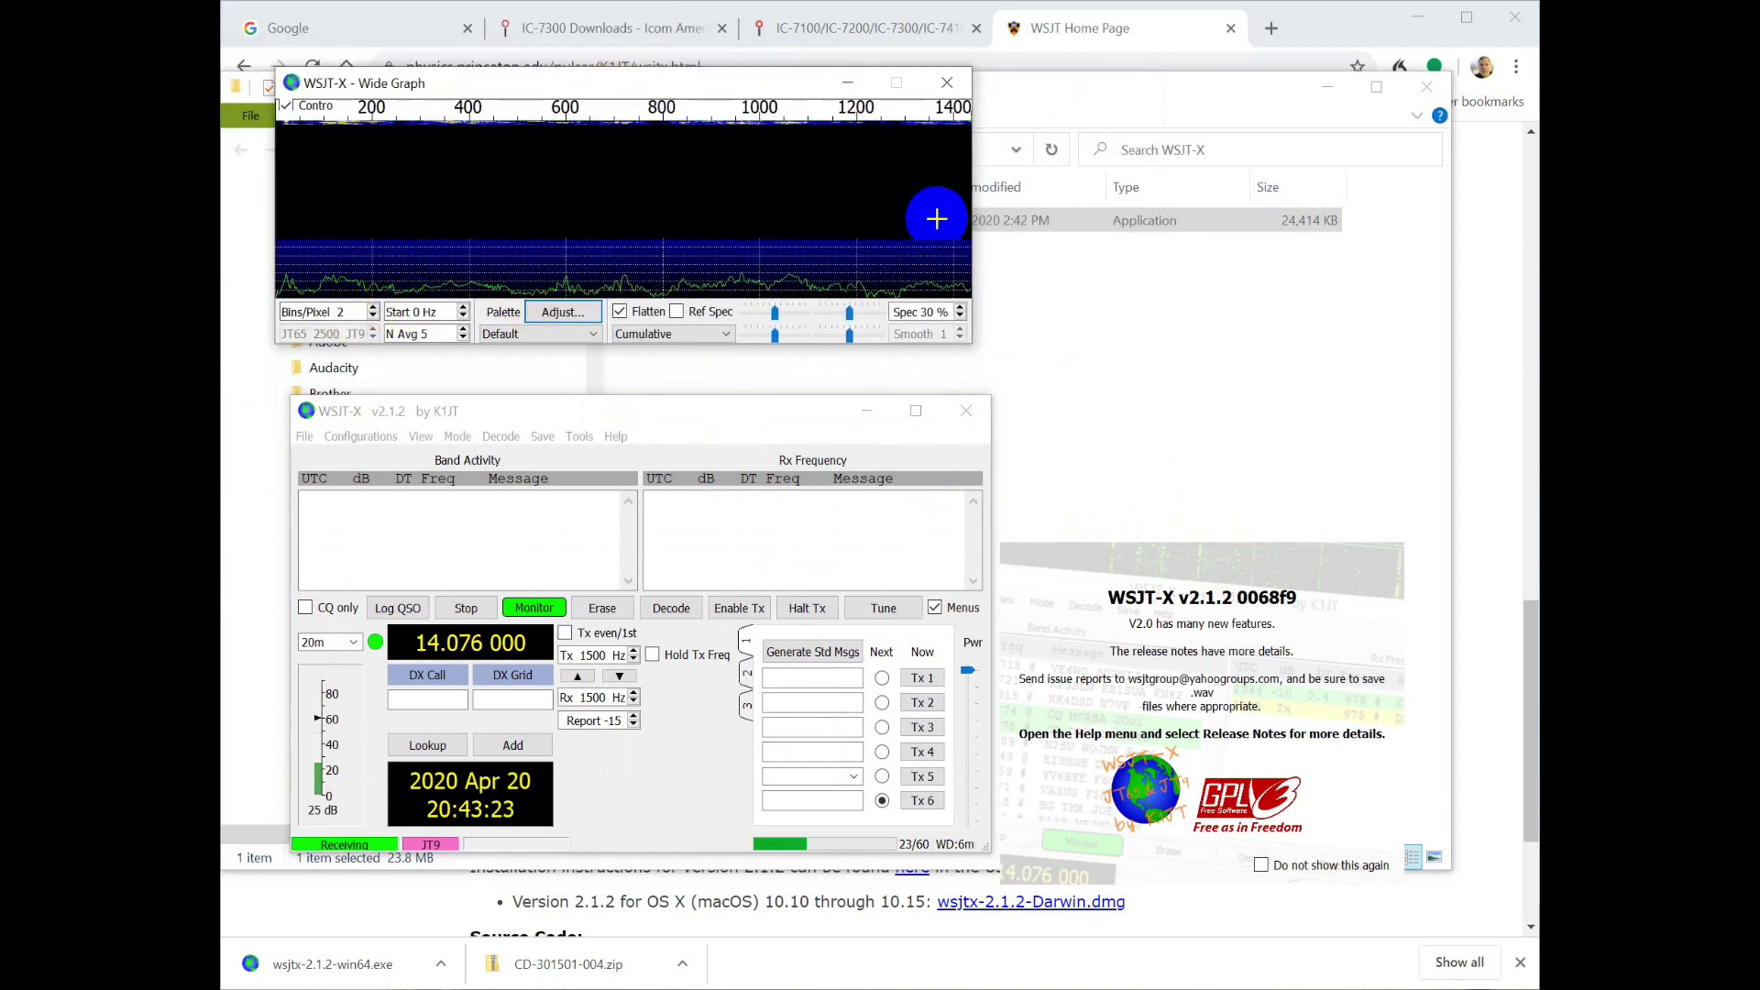
{"action": "left_click_drag", "start_coordinate": [974, 173], "coordinate": [1450, 197]}
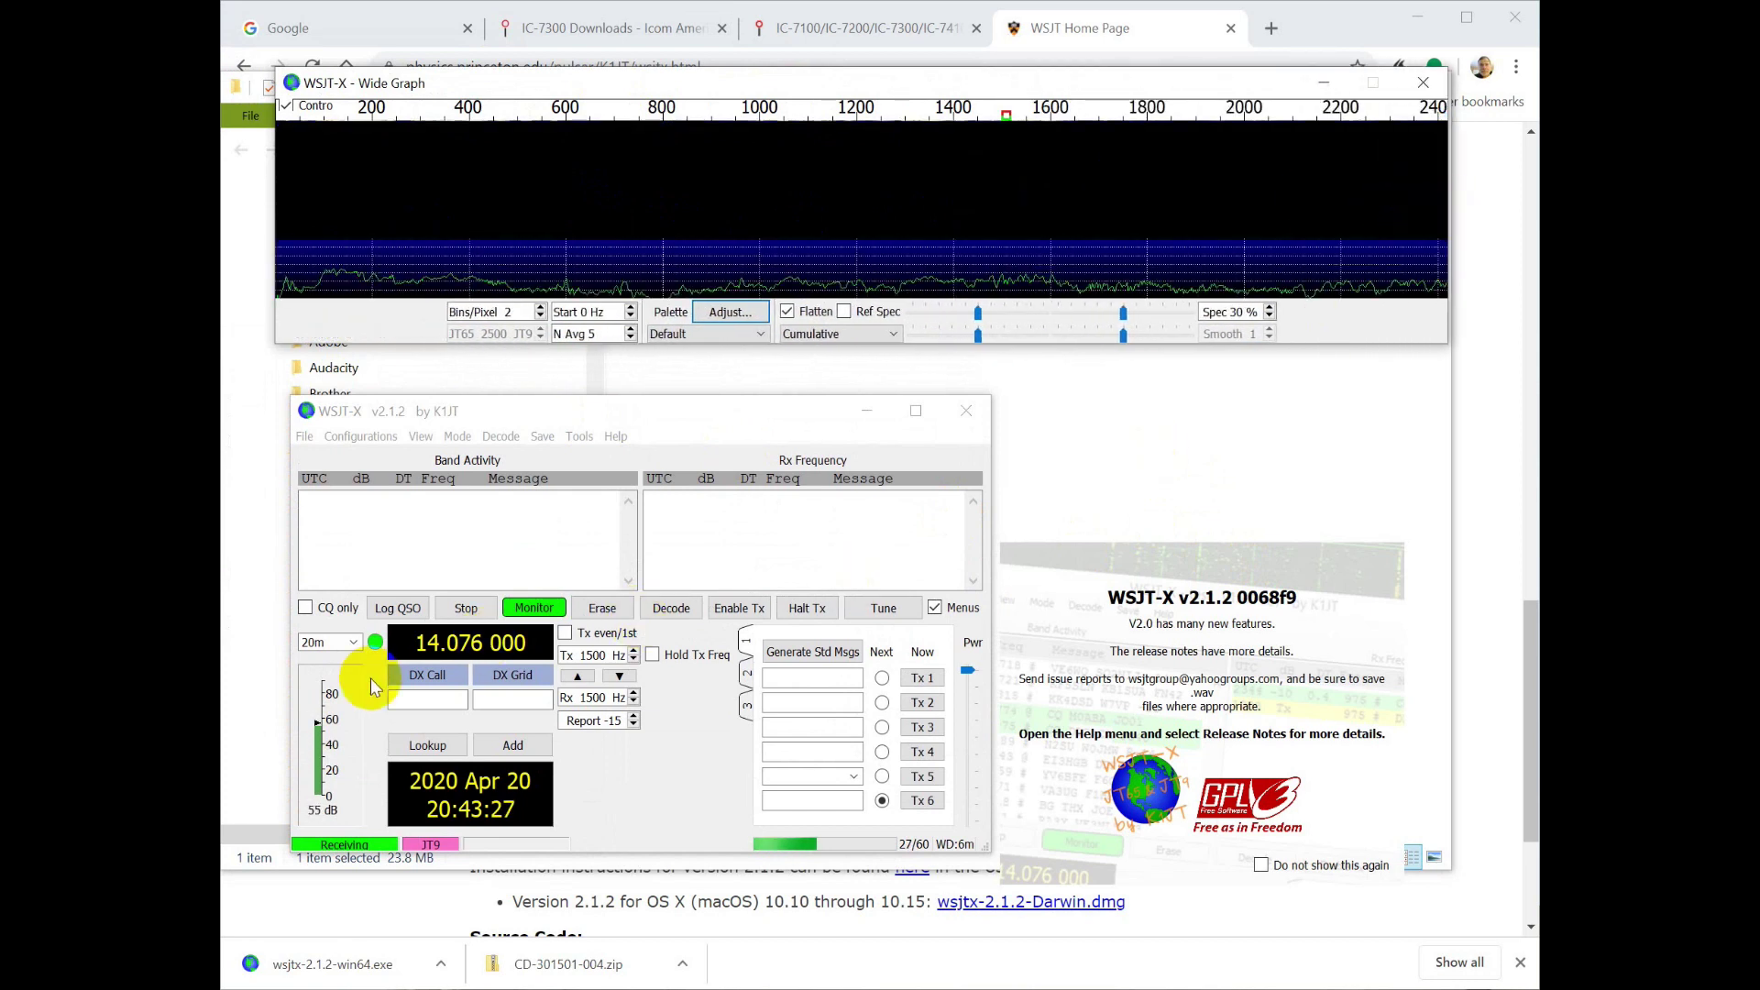
{"action": "left_click_drag", "start_coordinate": [658, 416], "coordinate": [637, 332]}
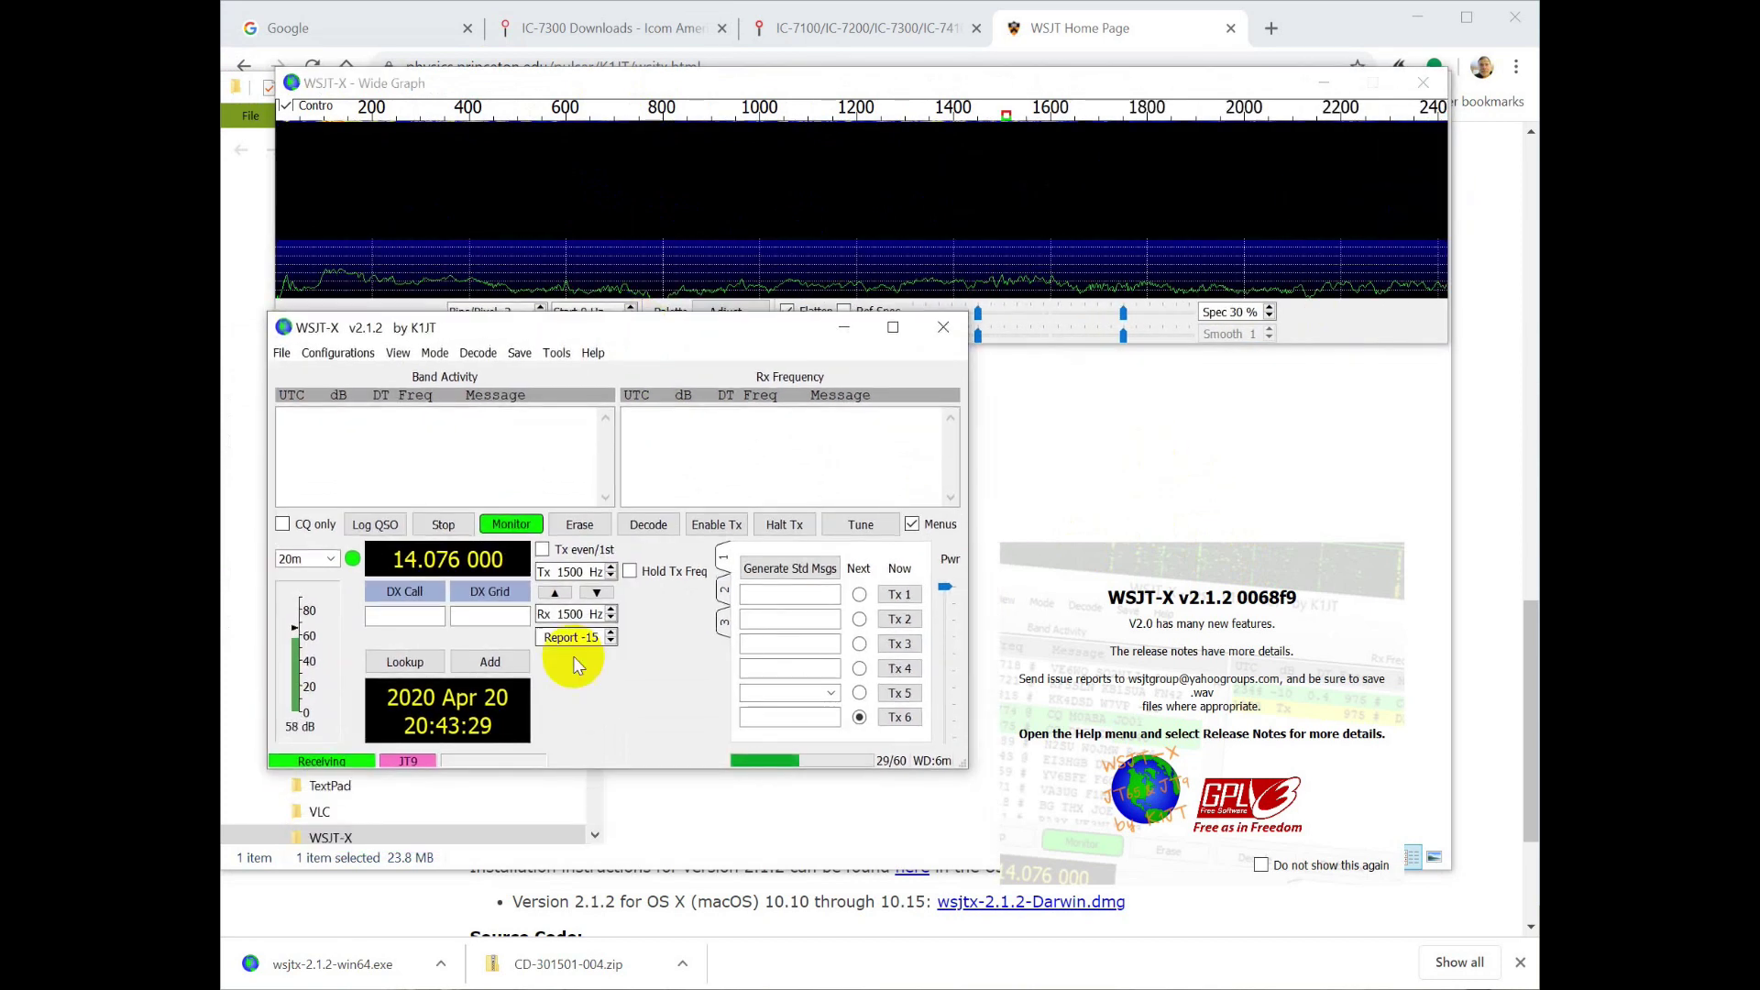
{"action": "mouse_move", "coordinate": [610, 770]}
{"action": "left_mouse_down"}
{"action": "mouse_move", "coordinate": [608, 860]}
{"action": "mouse_move", "coordinate": [599, 794]}
{"action": "left_mouse_up"}
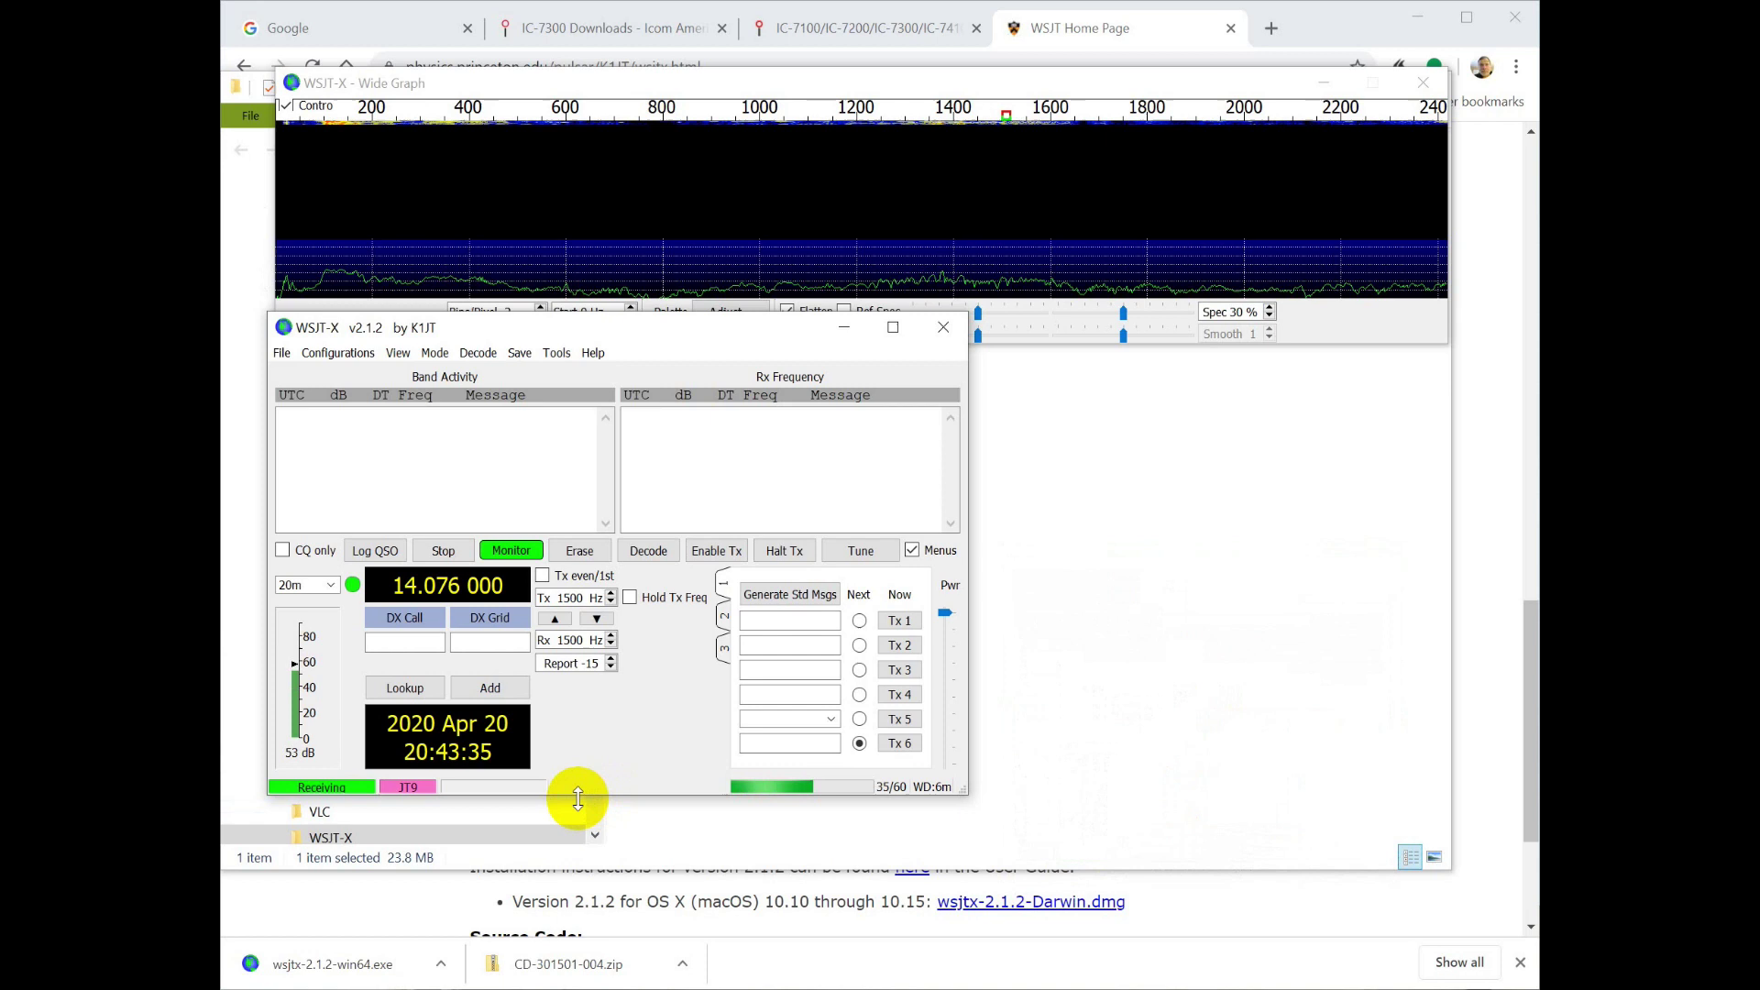
Step: In the WSJT-X general settings, enter the operator's station callsign as My Call and DM68CG as My Grid
{"action": "left_click", "coordinate": [281, 354]}
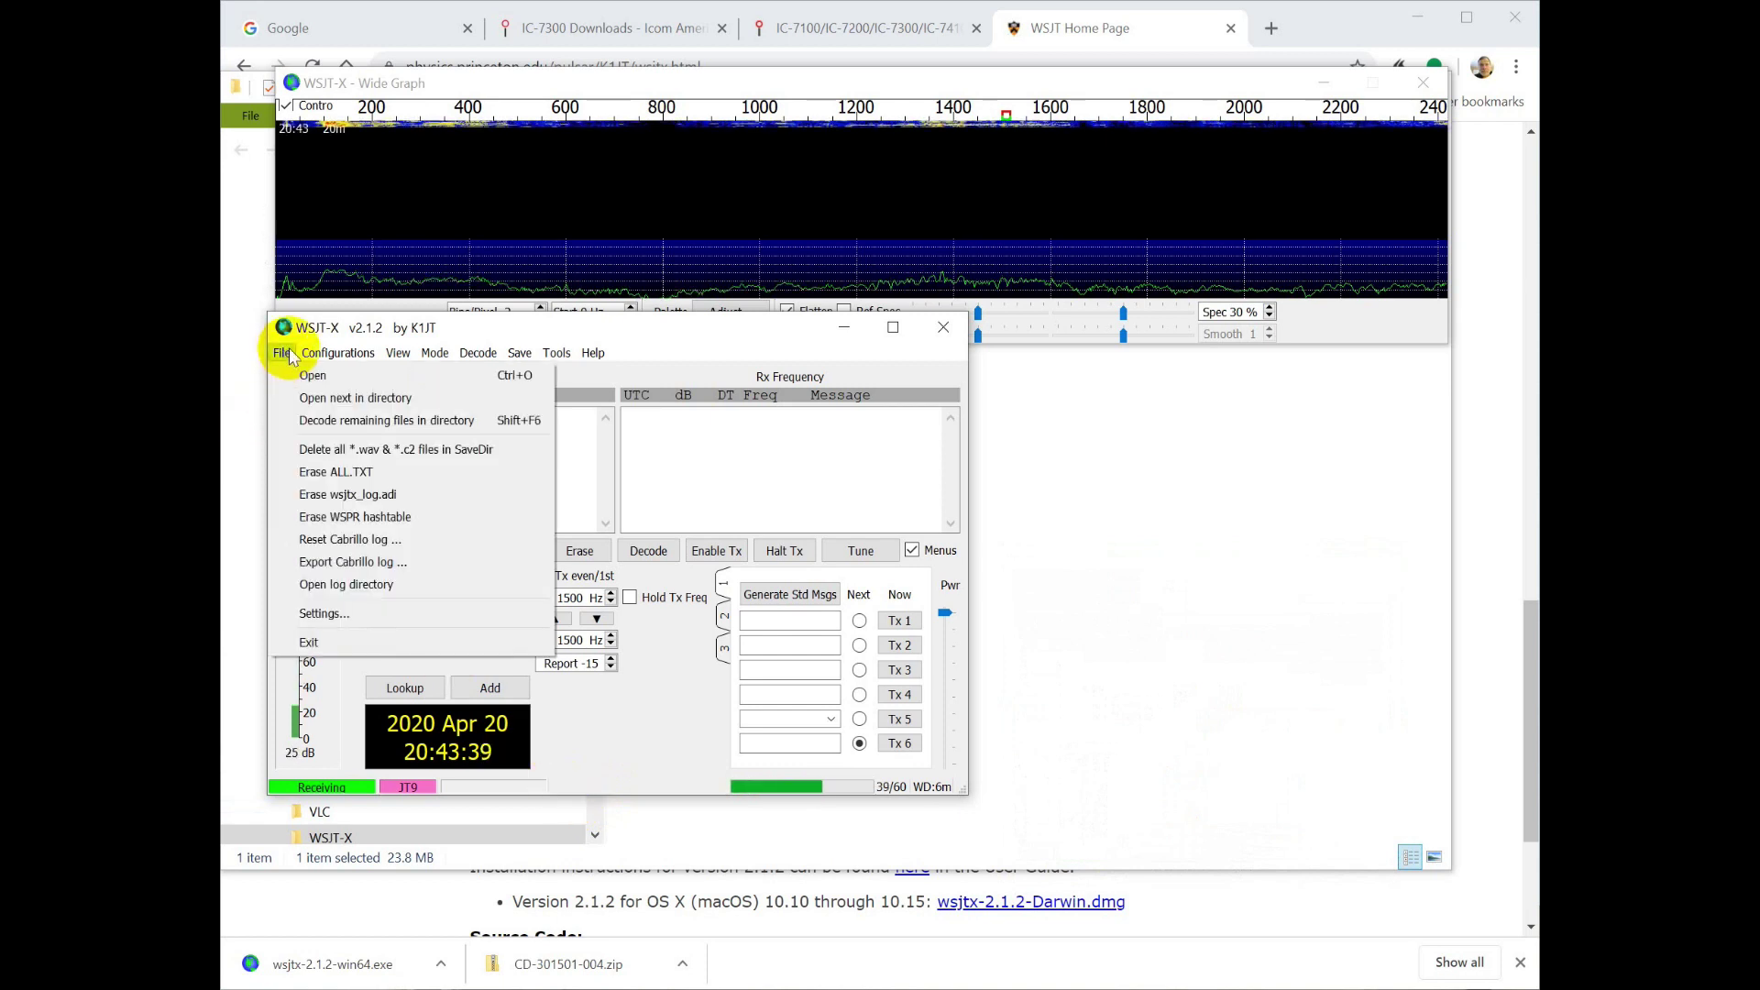
{"action": "left_click", "coordinate": [290, 355]}
{"action": "left_click", "coordinate": [282, 354]}
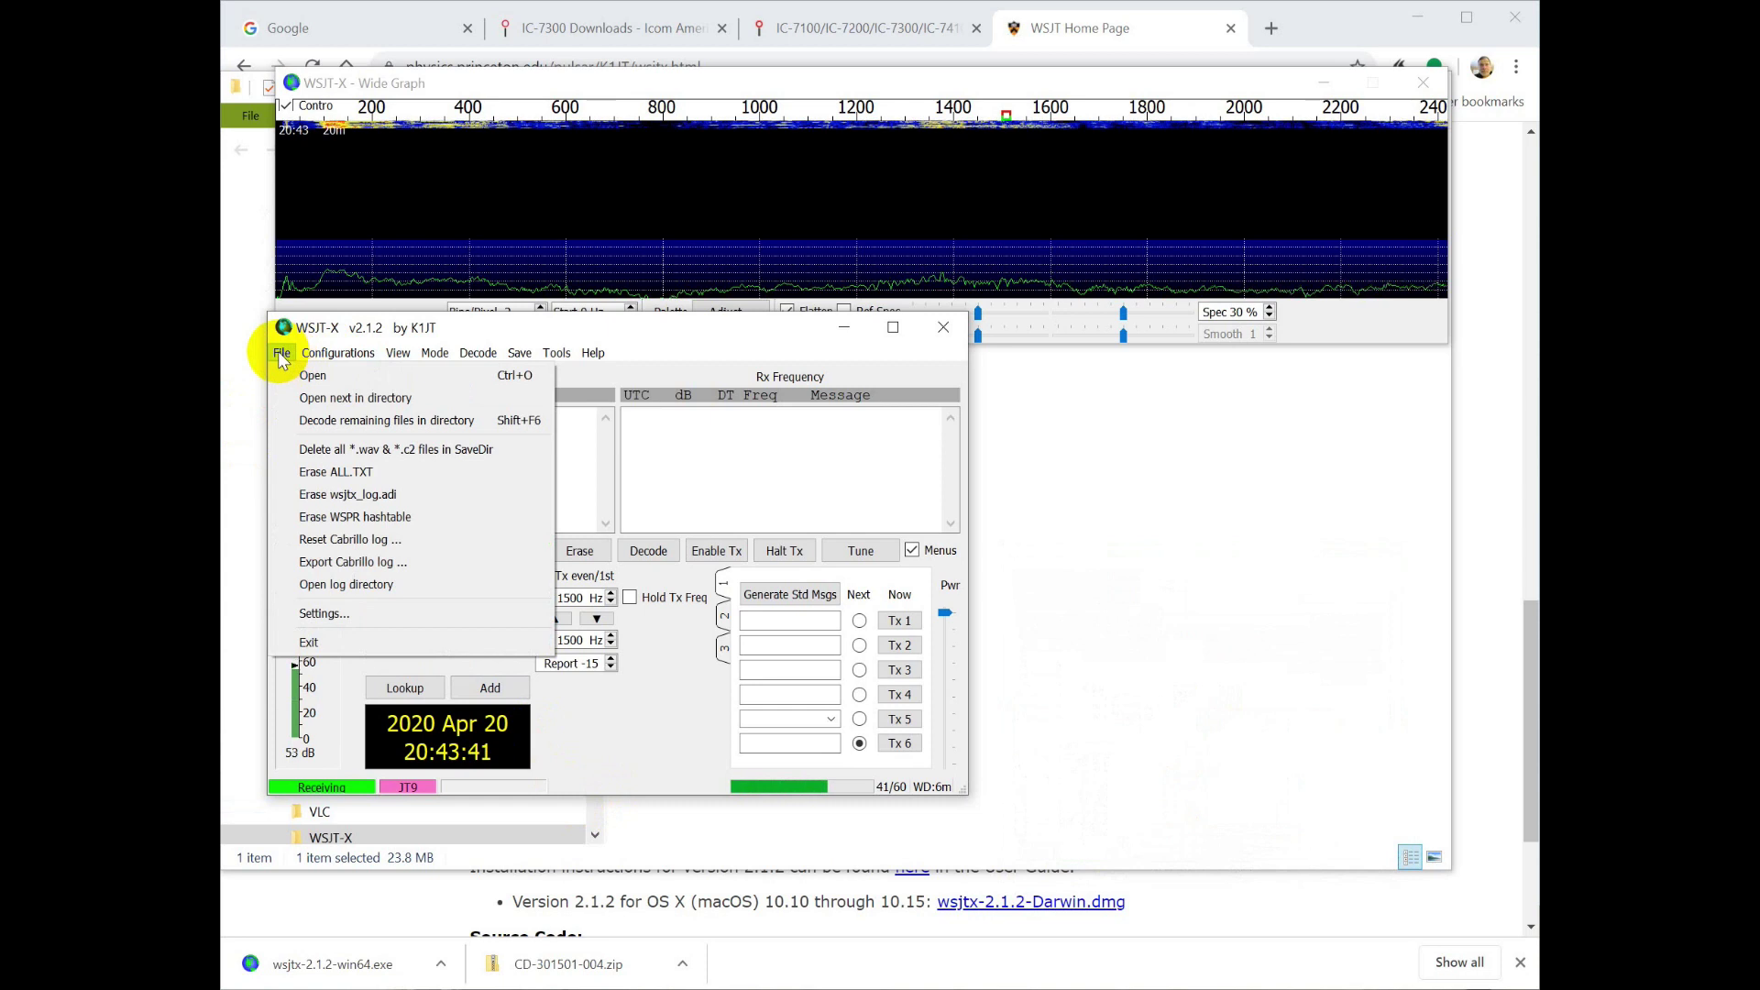
{"action": "left_click", "coordinate": [313, 613]}
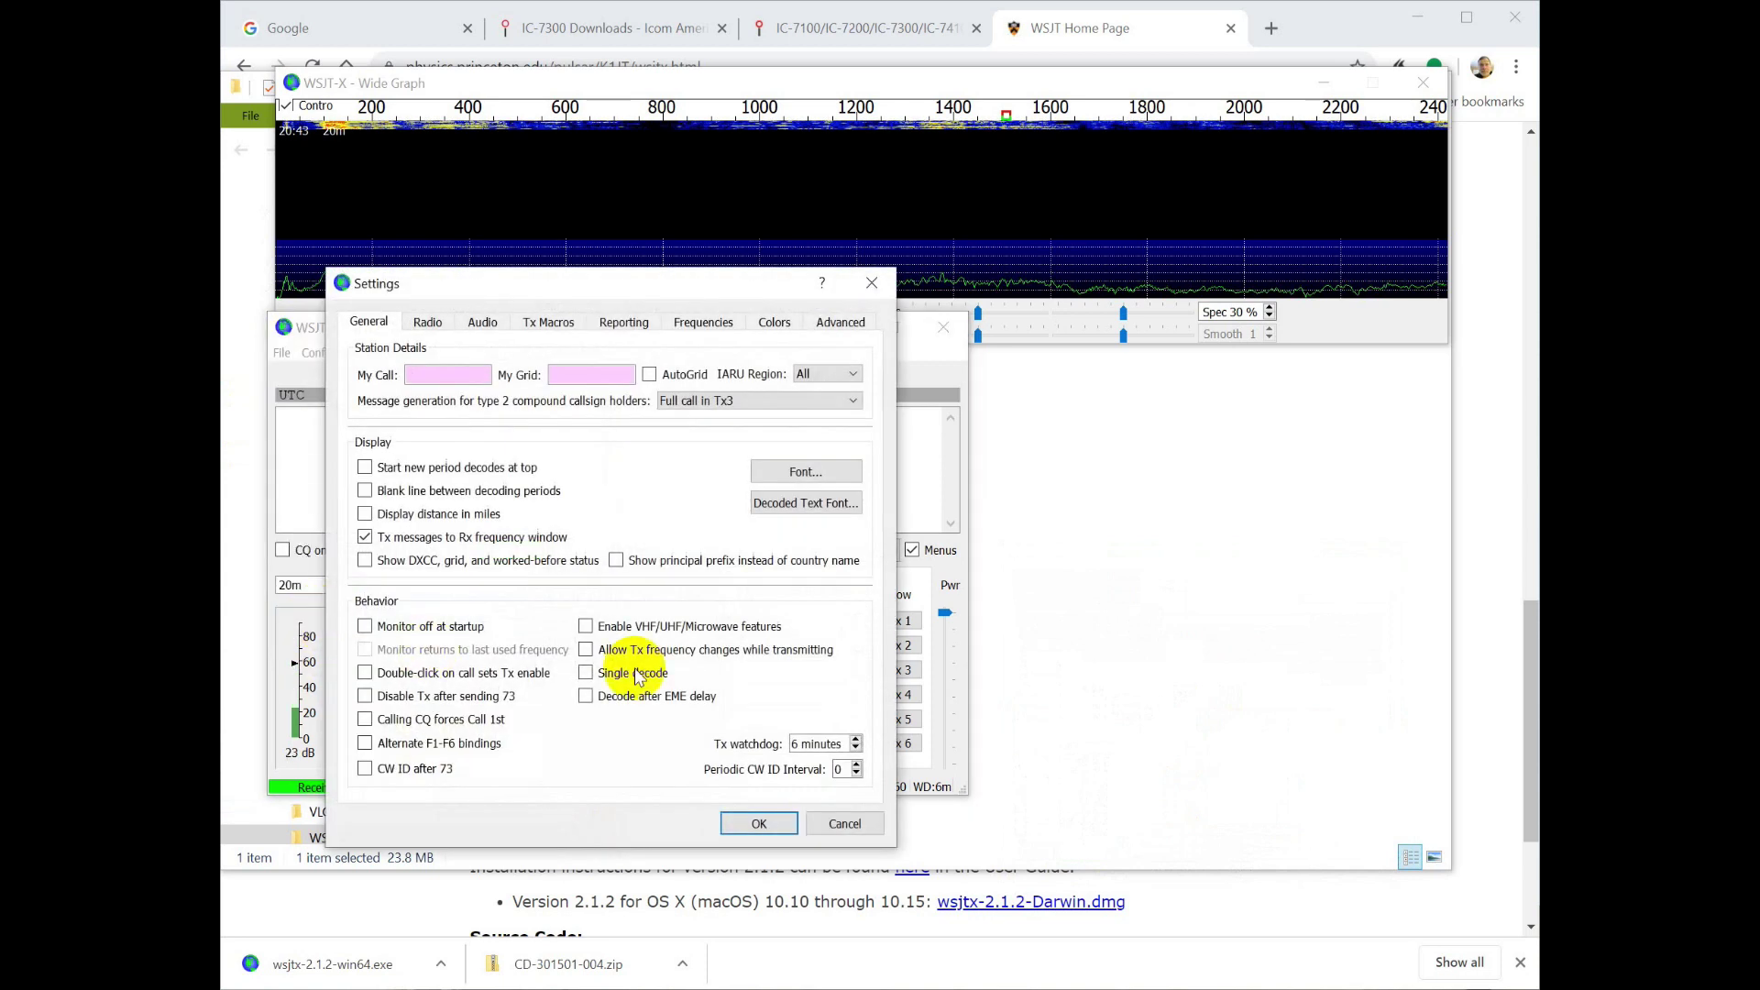
{"action": "left_click", "coordinate": [442, 365]}
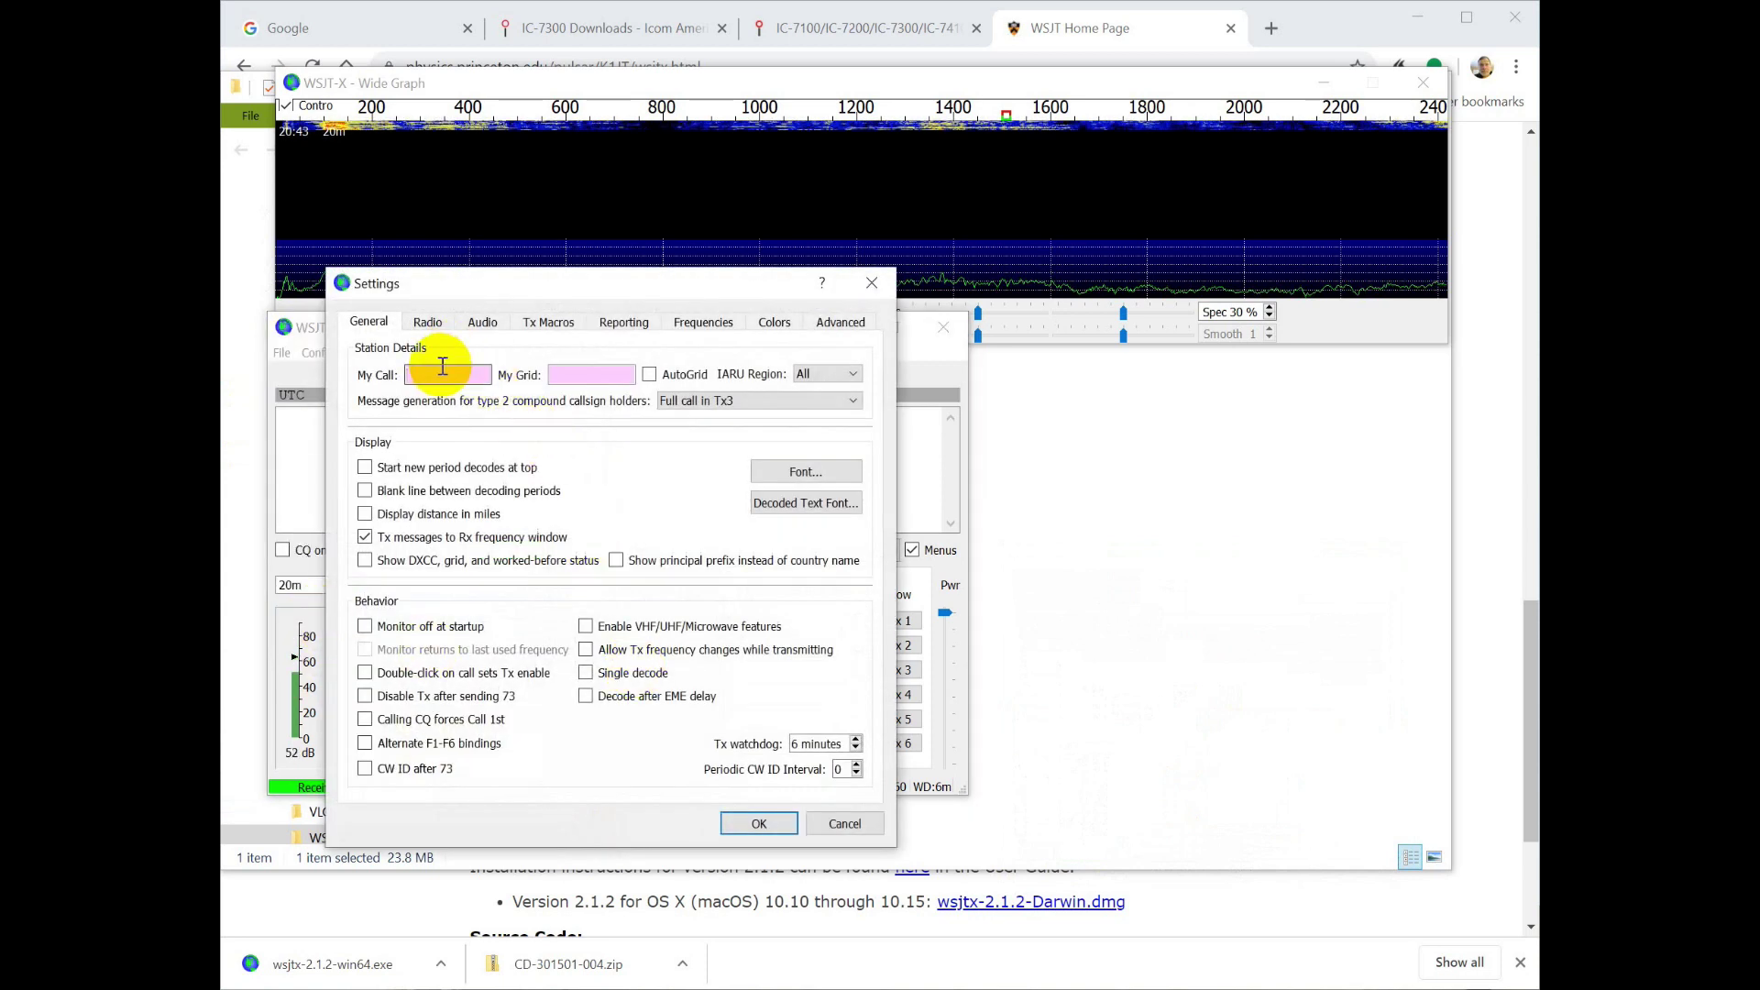
{"action": "type", "text": "KE0O"}
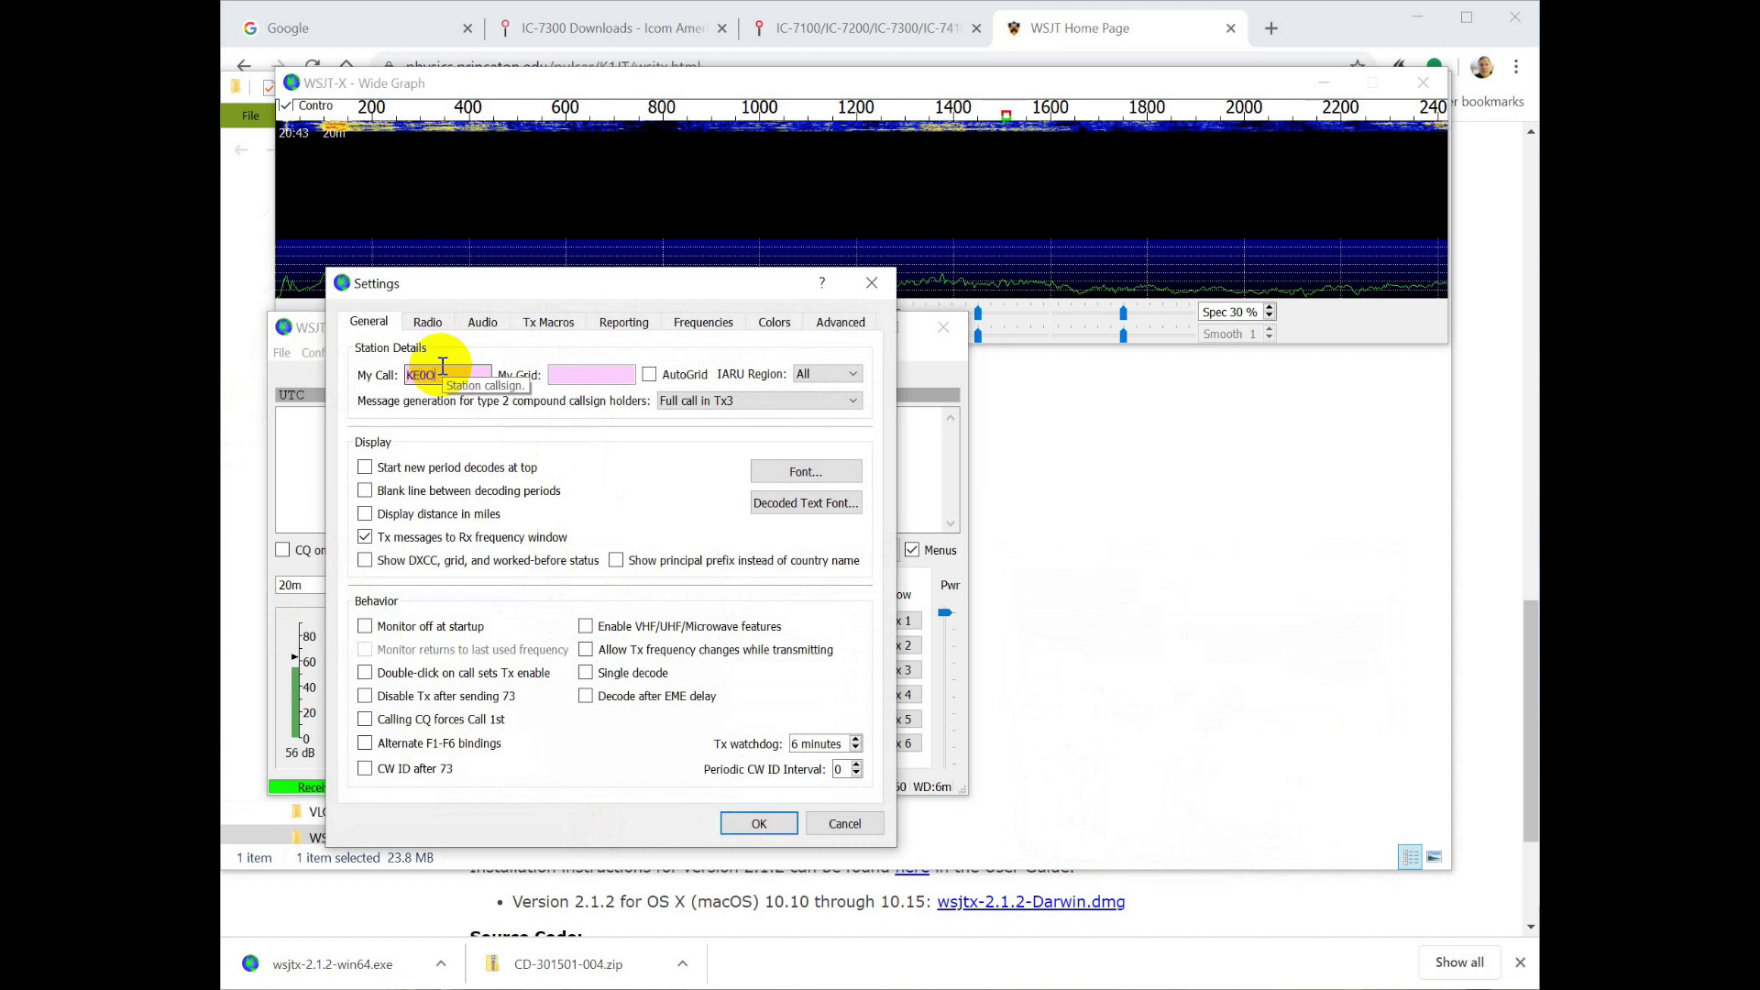
{"action": "type", "text": "G"}
{"action": "left_click", "coordinate": [571, 374]}
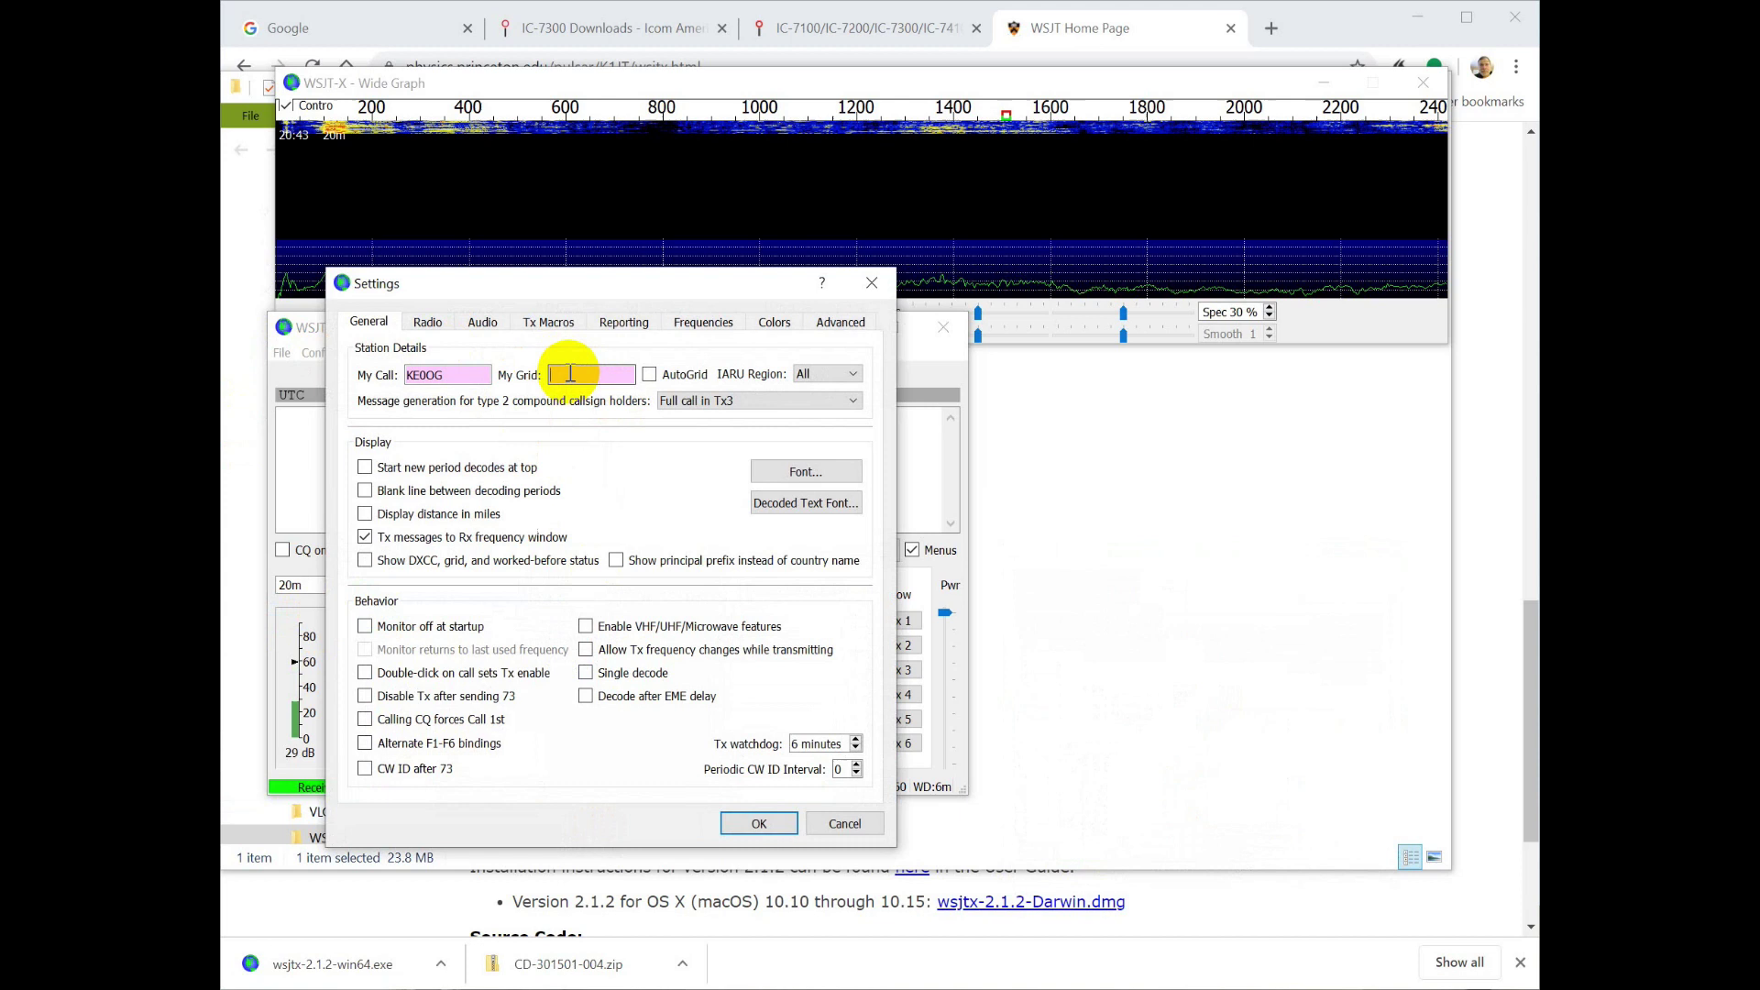
{"action": "type", "text": "DM68c"}
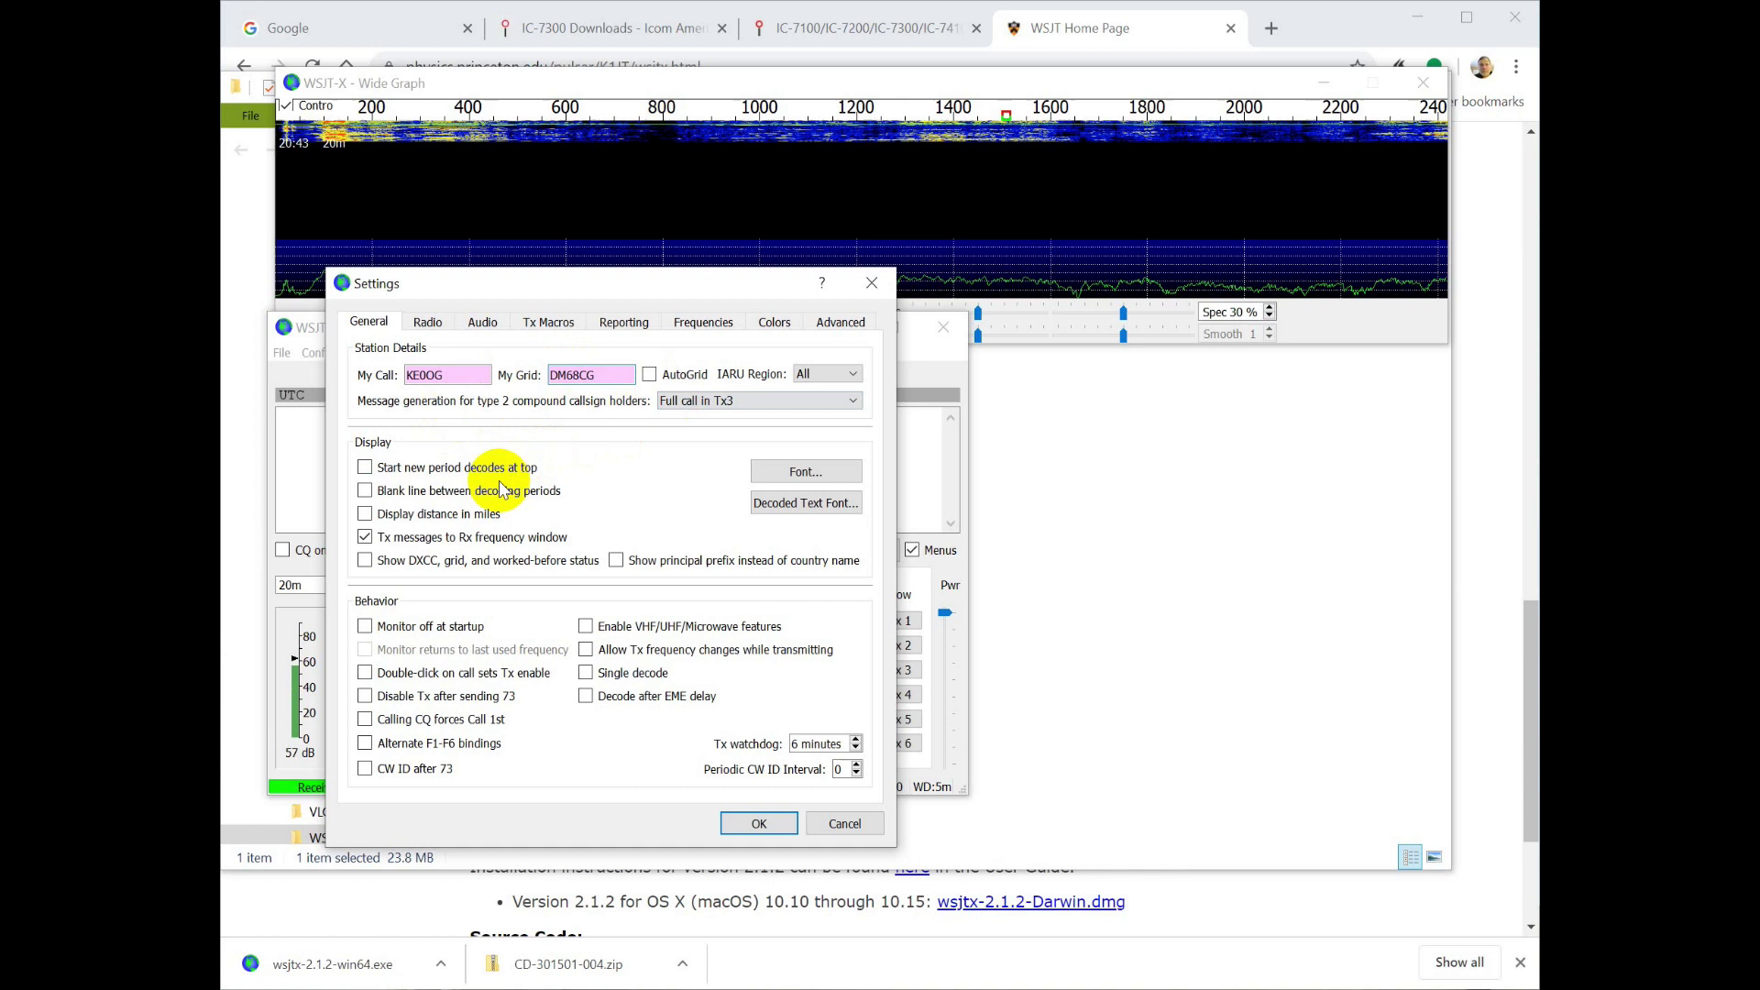
Step: Enable blank lines between decoding periods, distance in miles, DXCC/grid/worked-before status, double-click Tx enable, Tx disable after sending 73, and Calling CQ forces Call 1st
{"action": "left_click", "coordinate": [365, 495]}
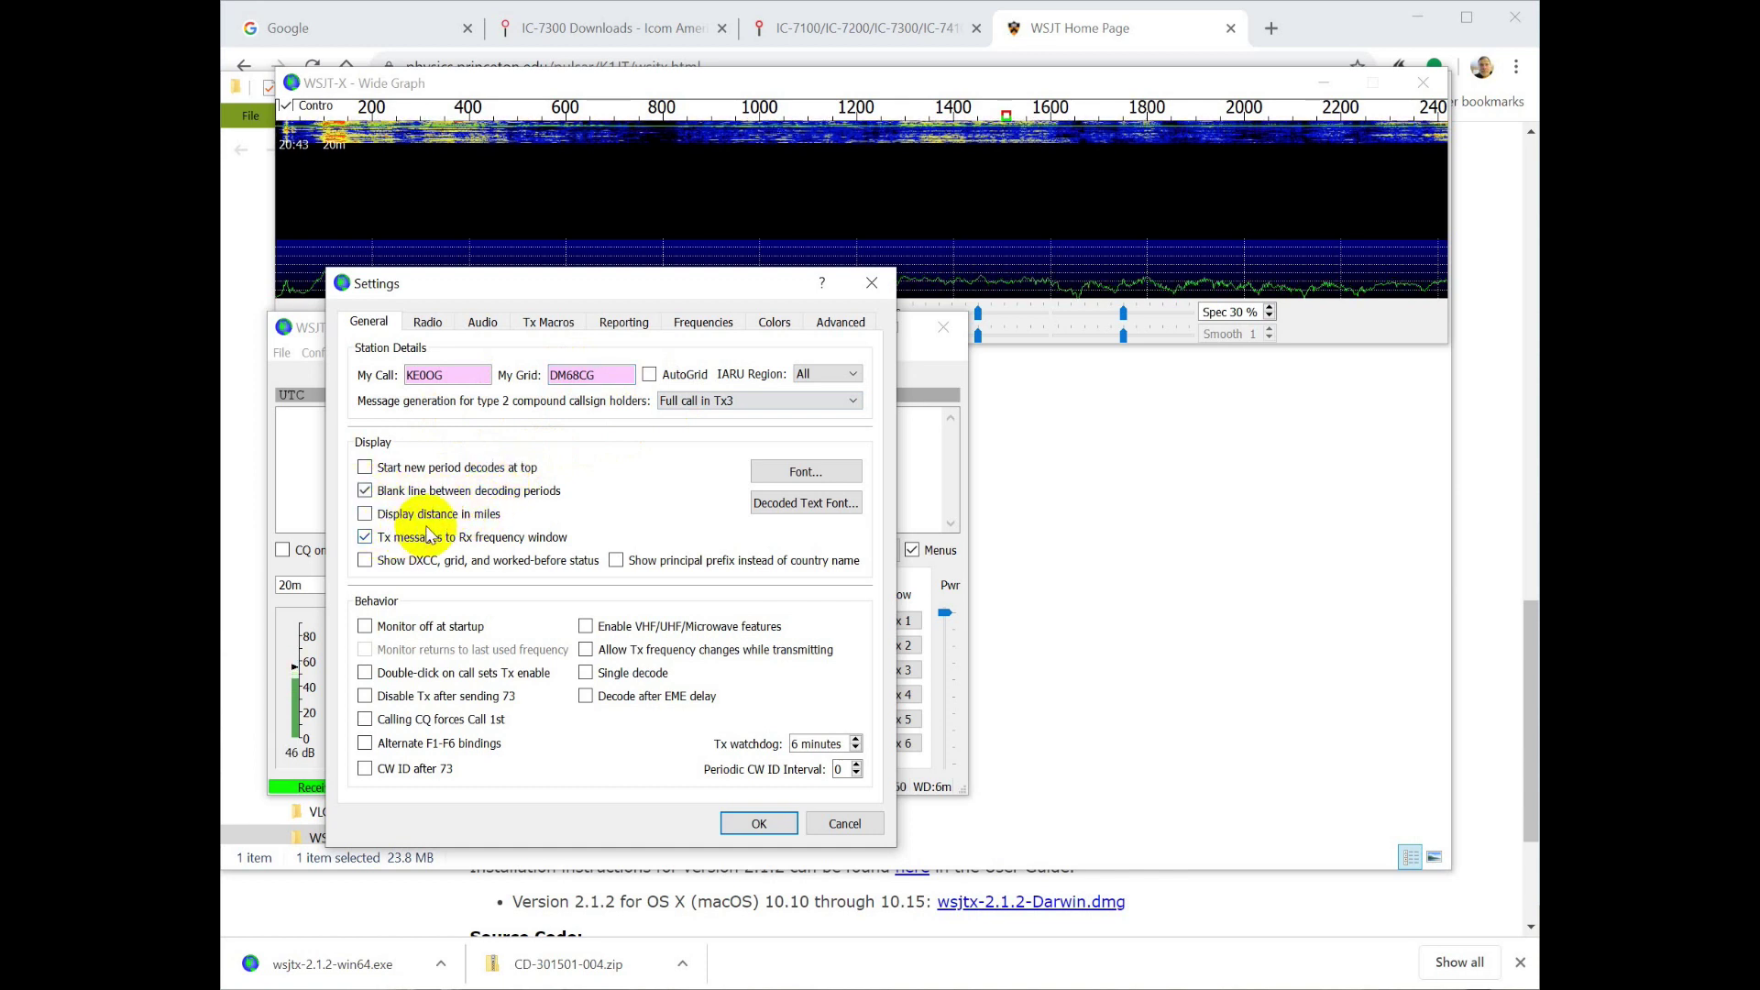
{"action": "left_click", "coordinate": [365, 513]}
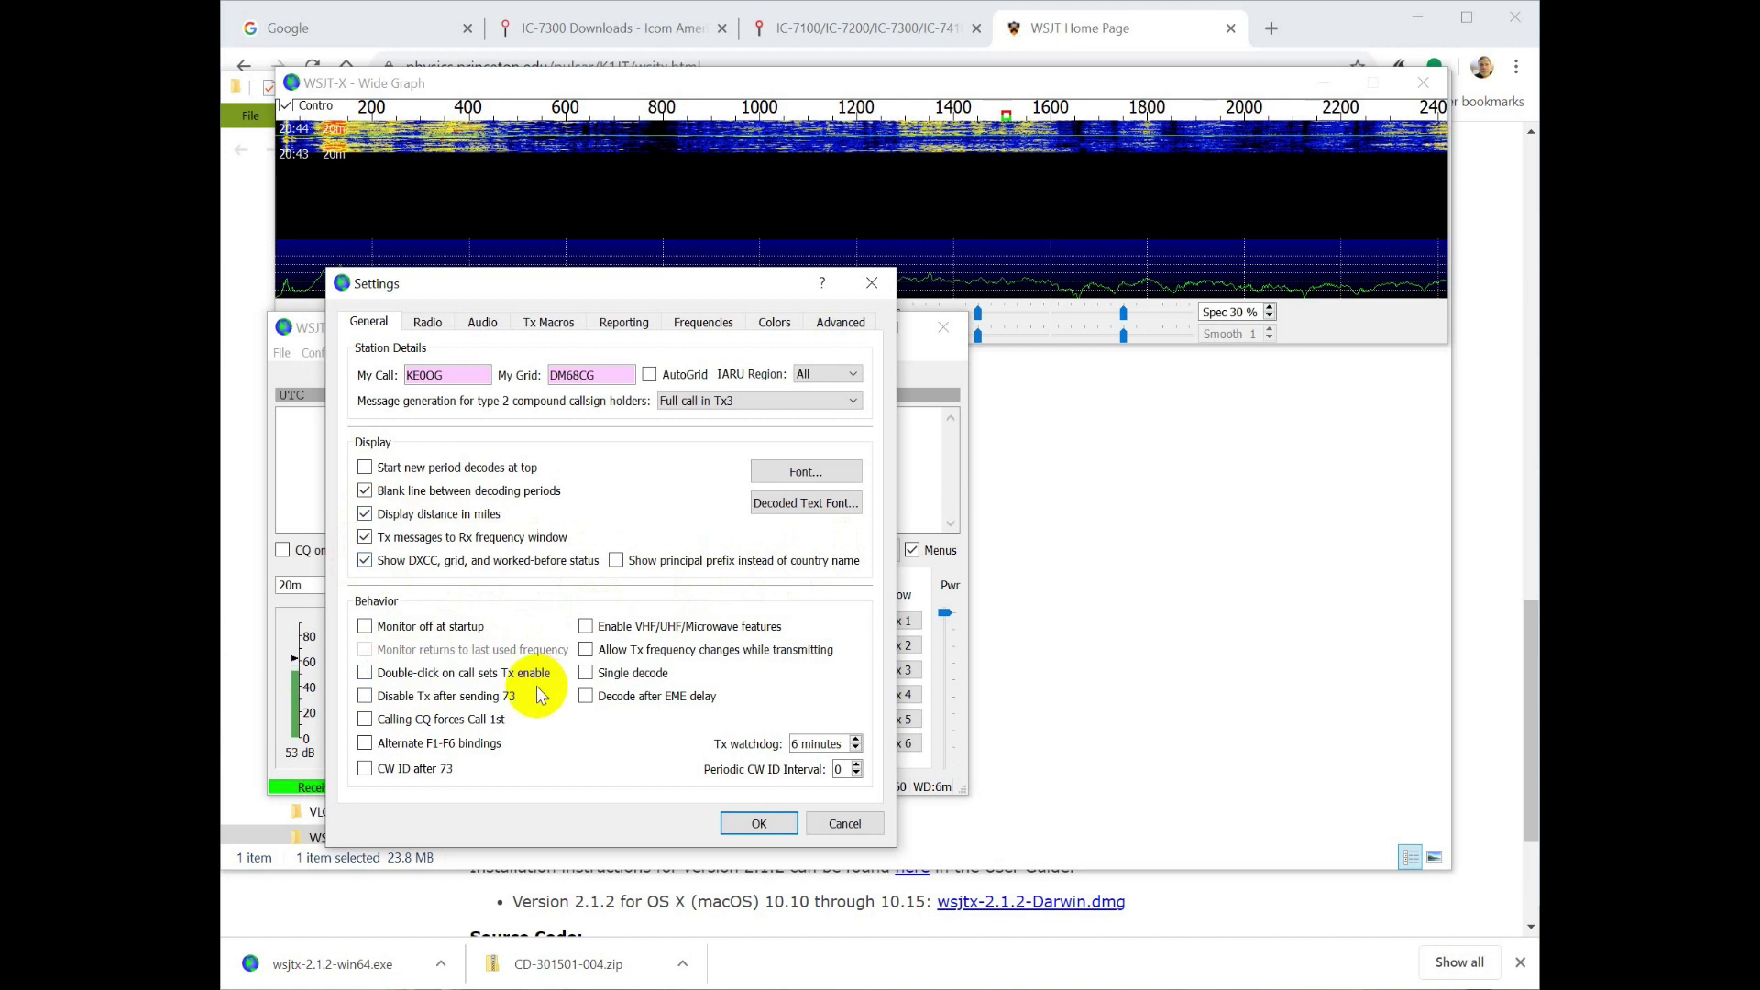
{"action": "left_click", "coordinate": [366, 677]}
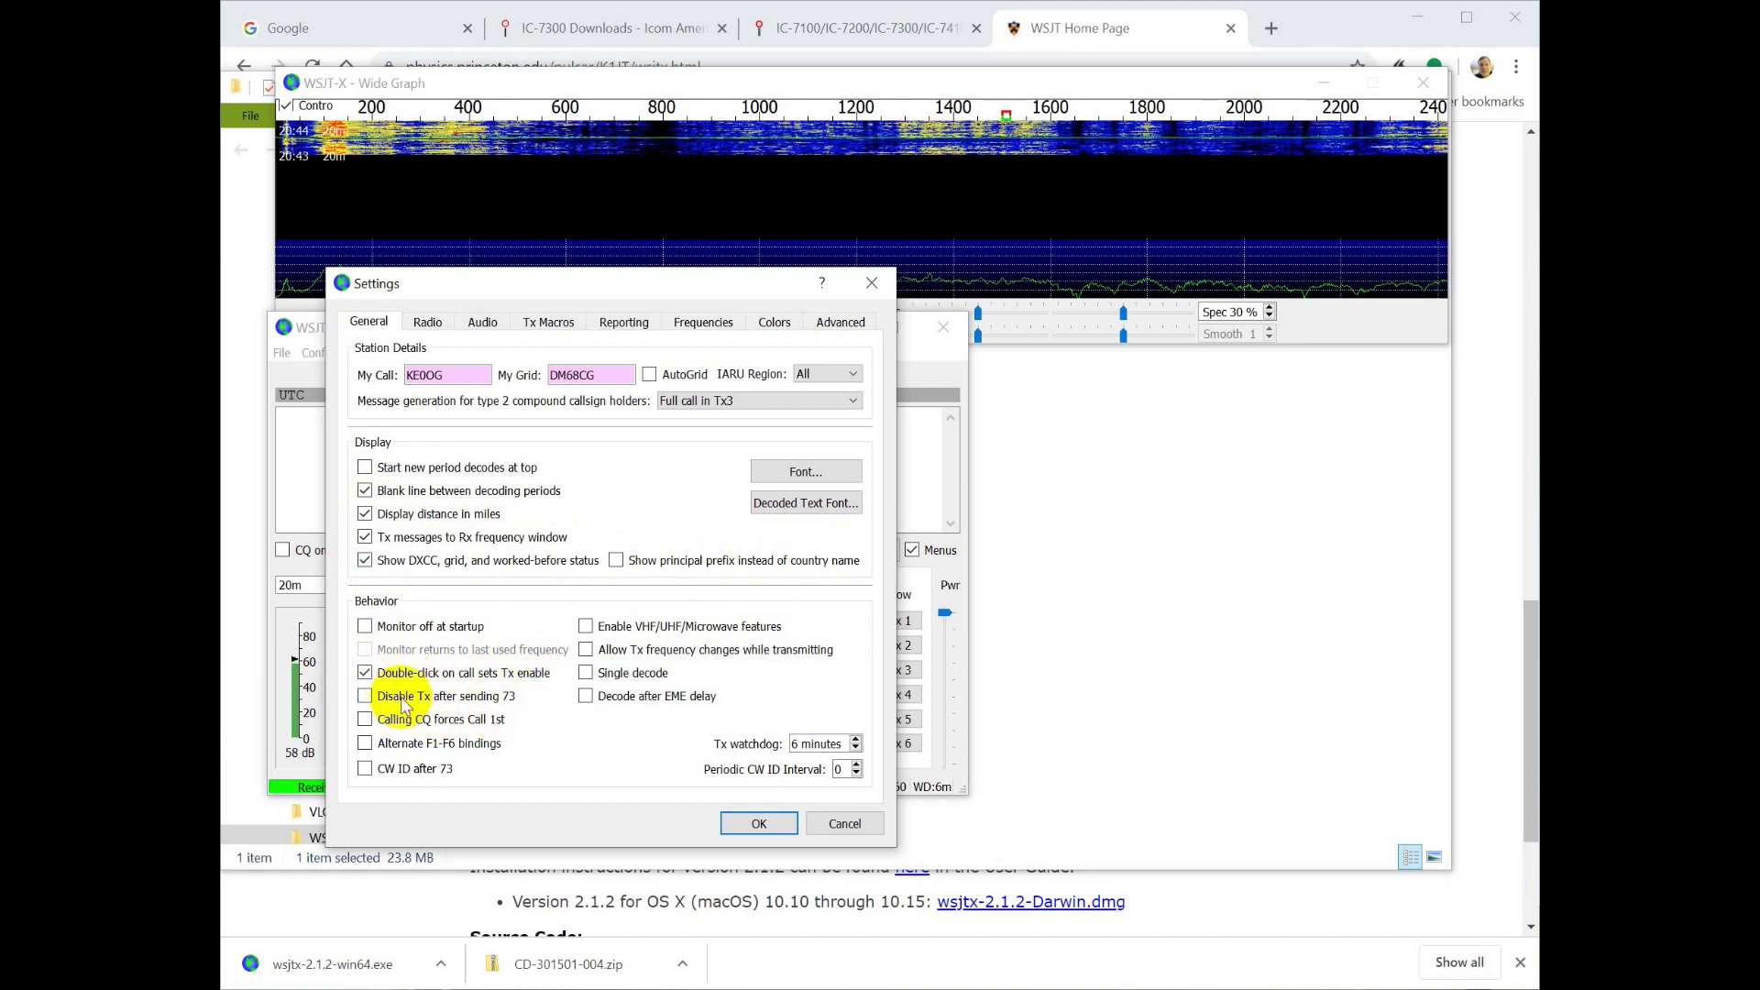
{"action": "left_click", "coordinate": [365, 697]}
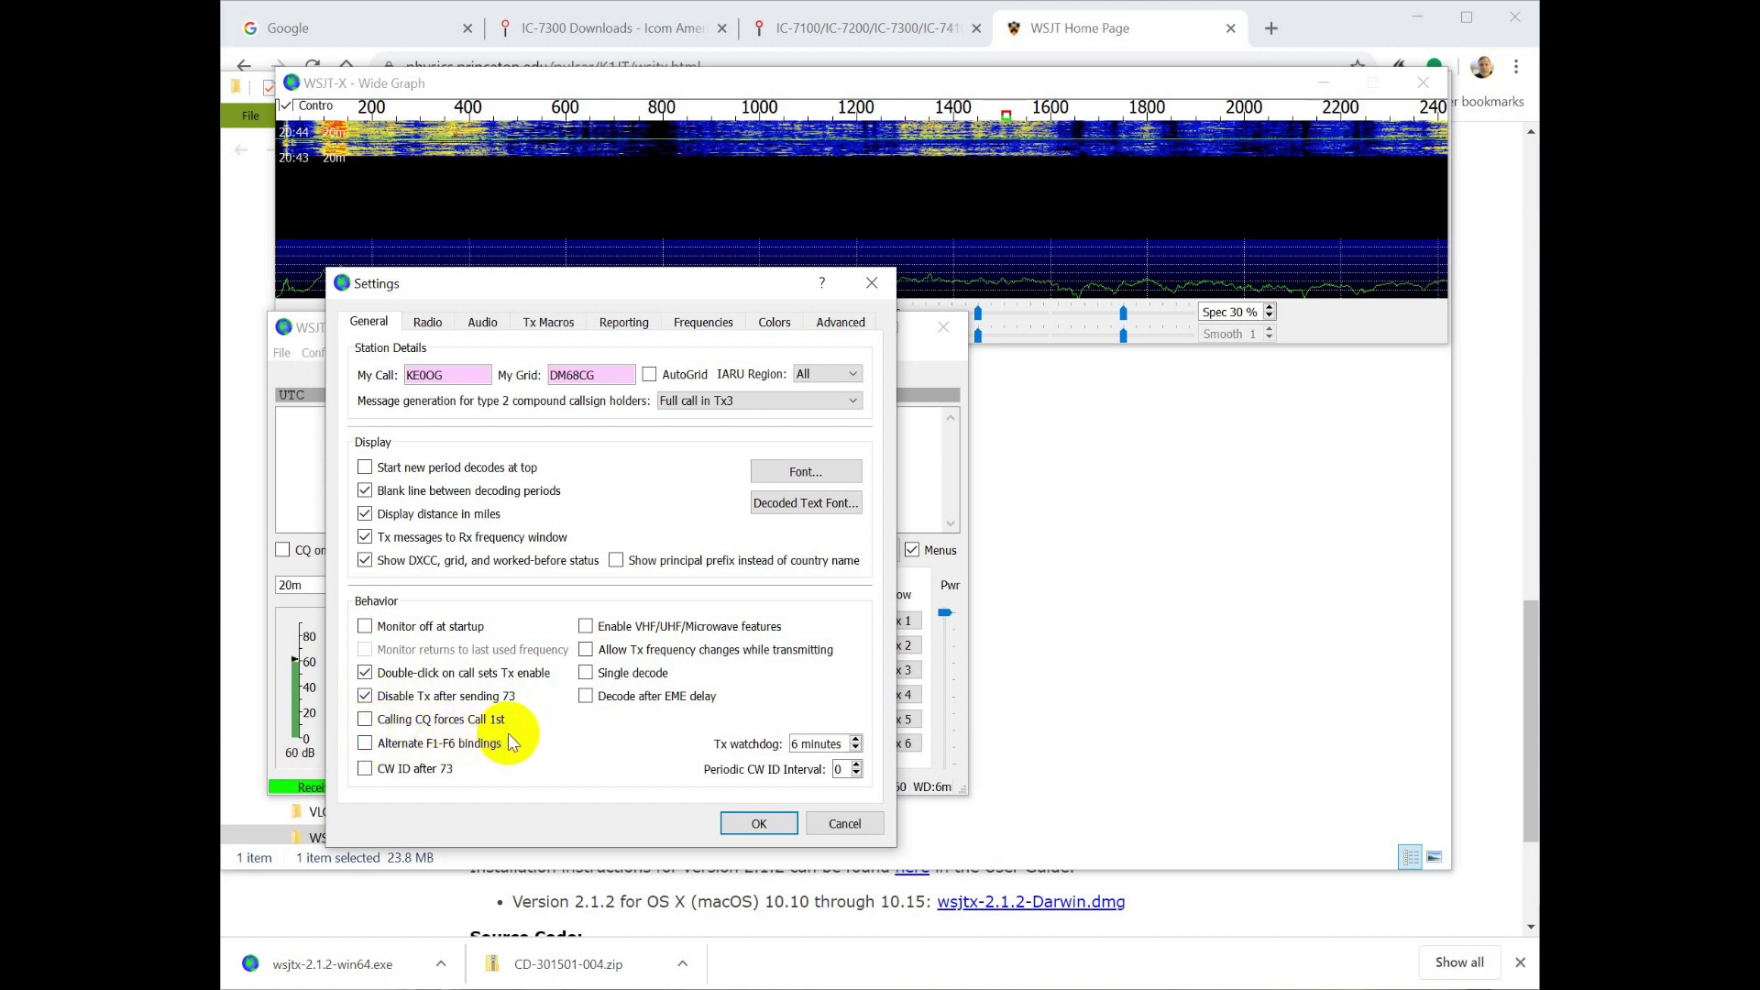
{"action": "left_click", "coordinate": [366, 720]}
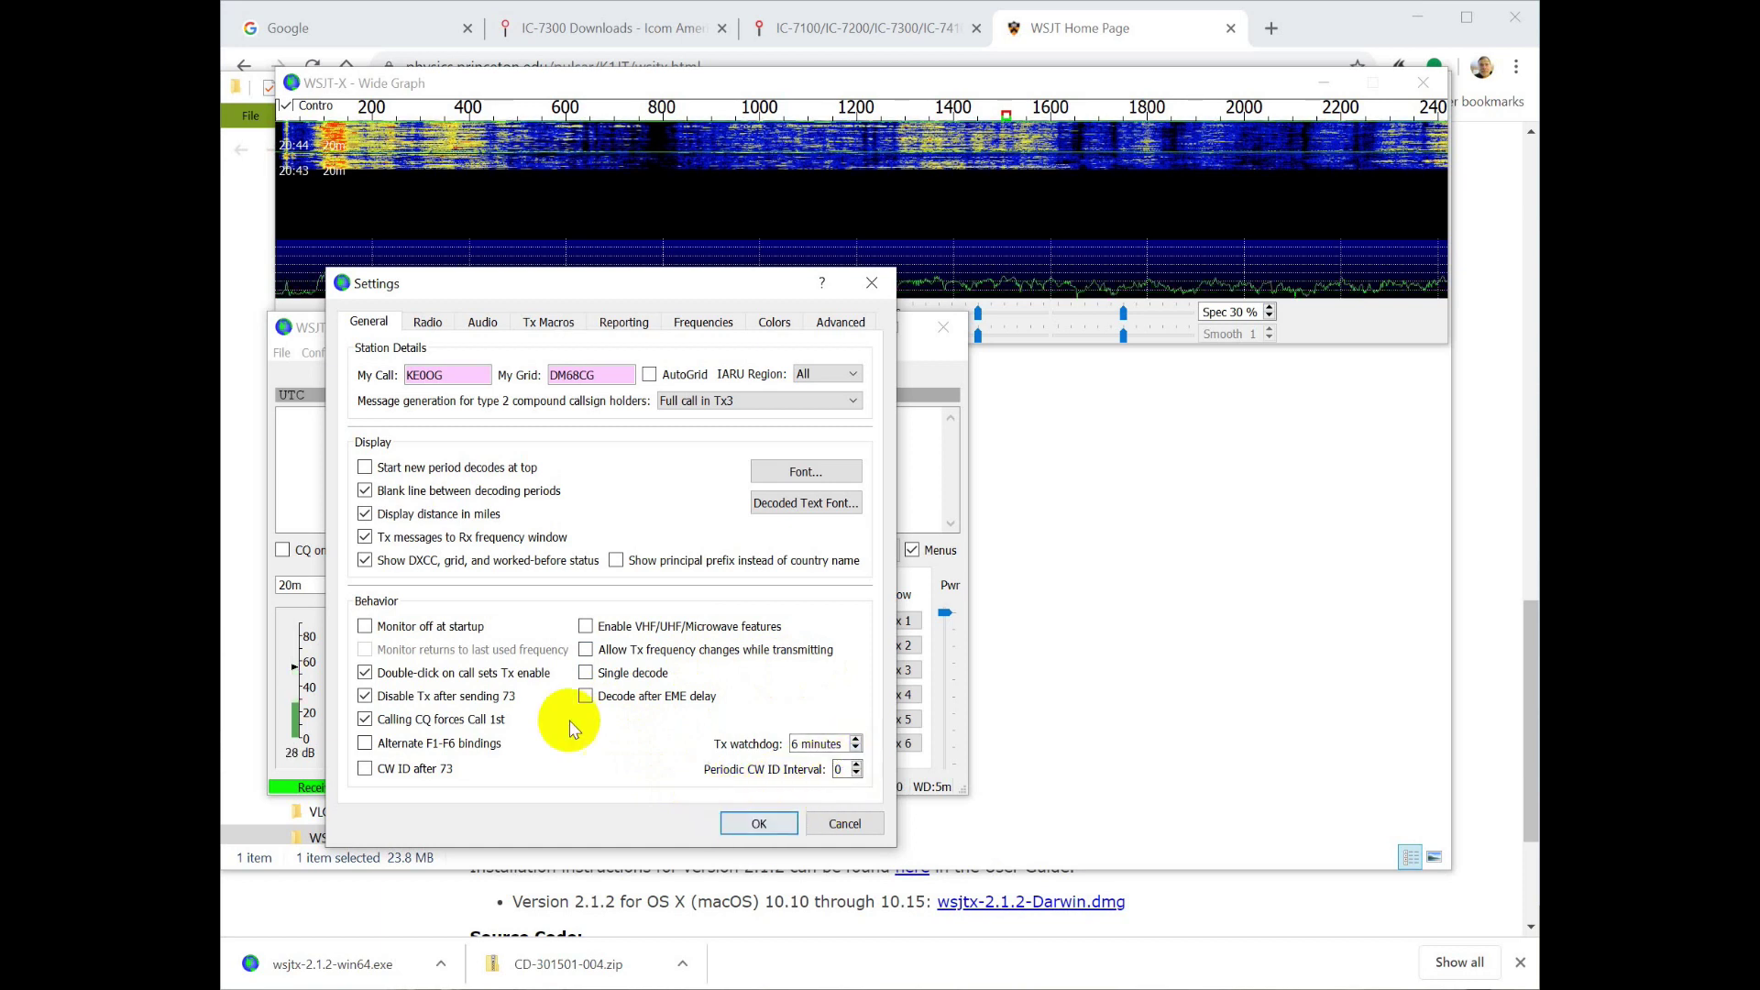
Step: Select Icom IC-7300 as the rig in the radio settings
{"action": "left_click", "coordinate": [434, 330]}
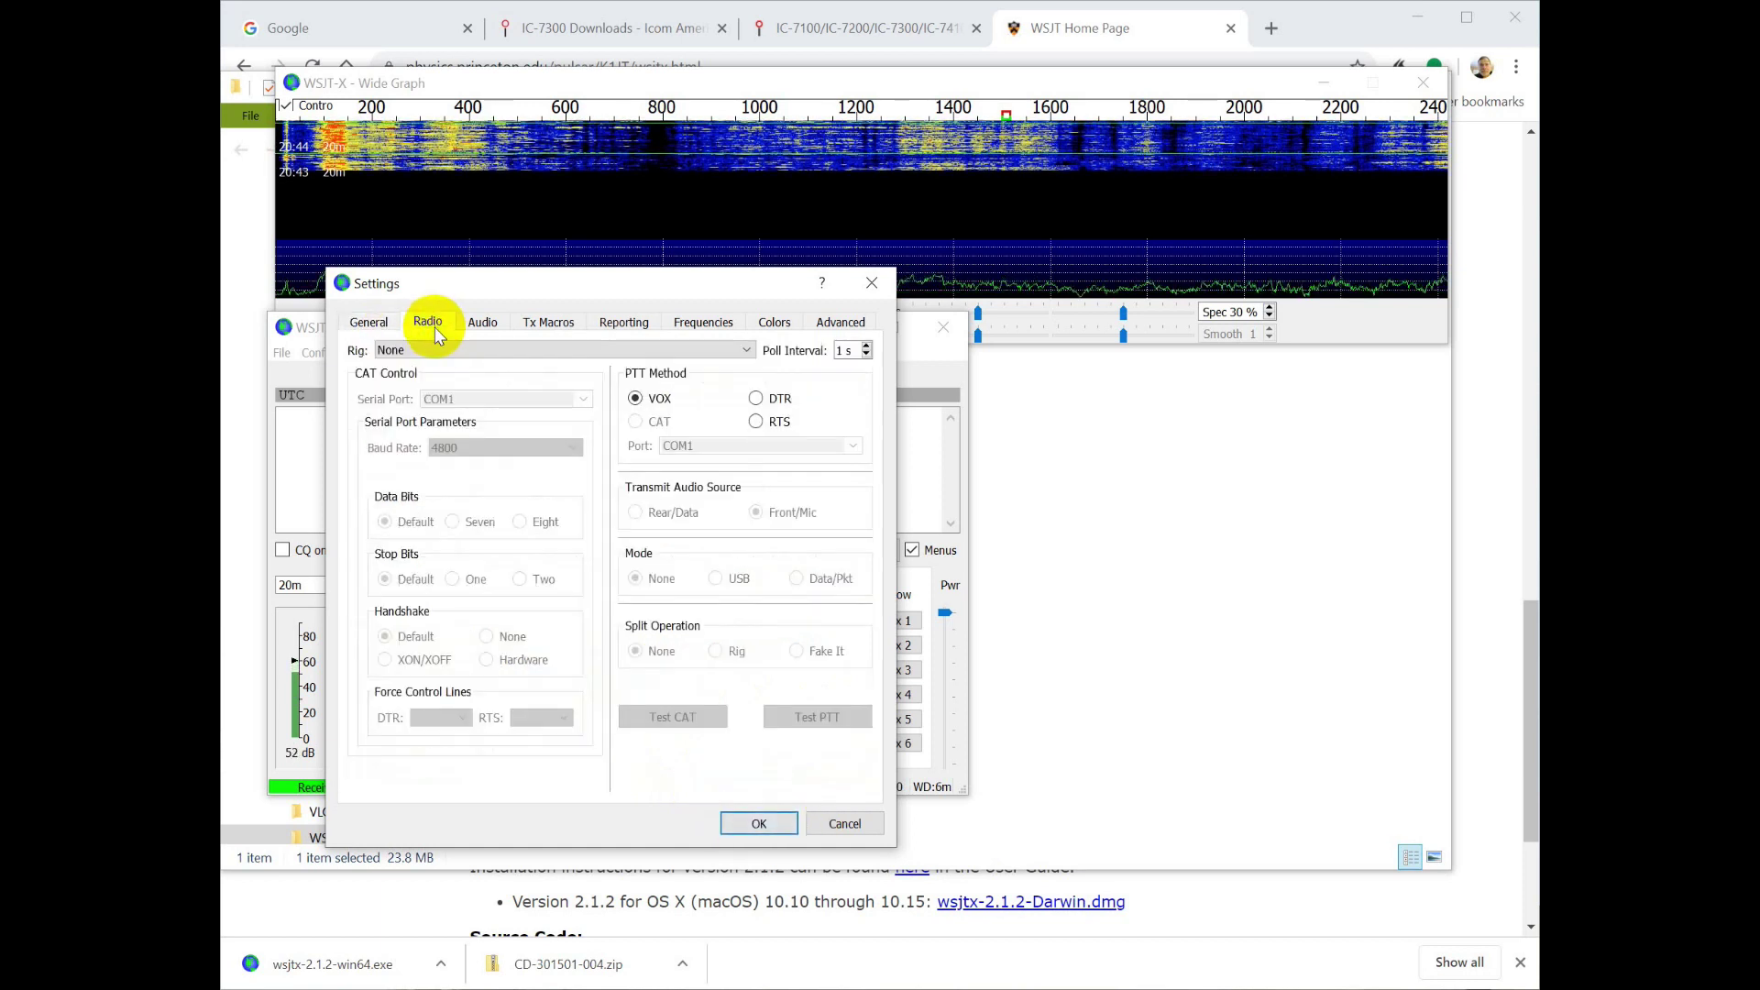
{"action": "left_click", "coordinate": [435, 358]}
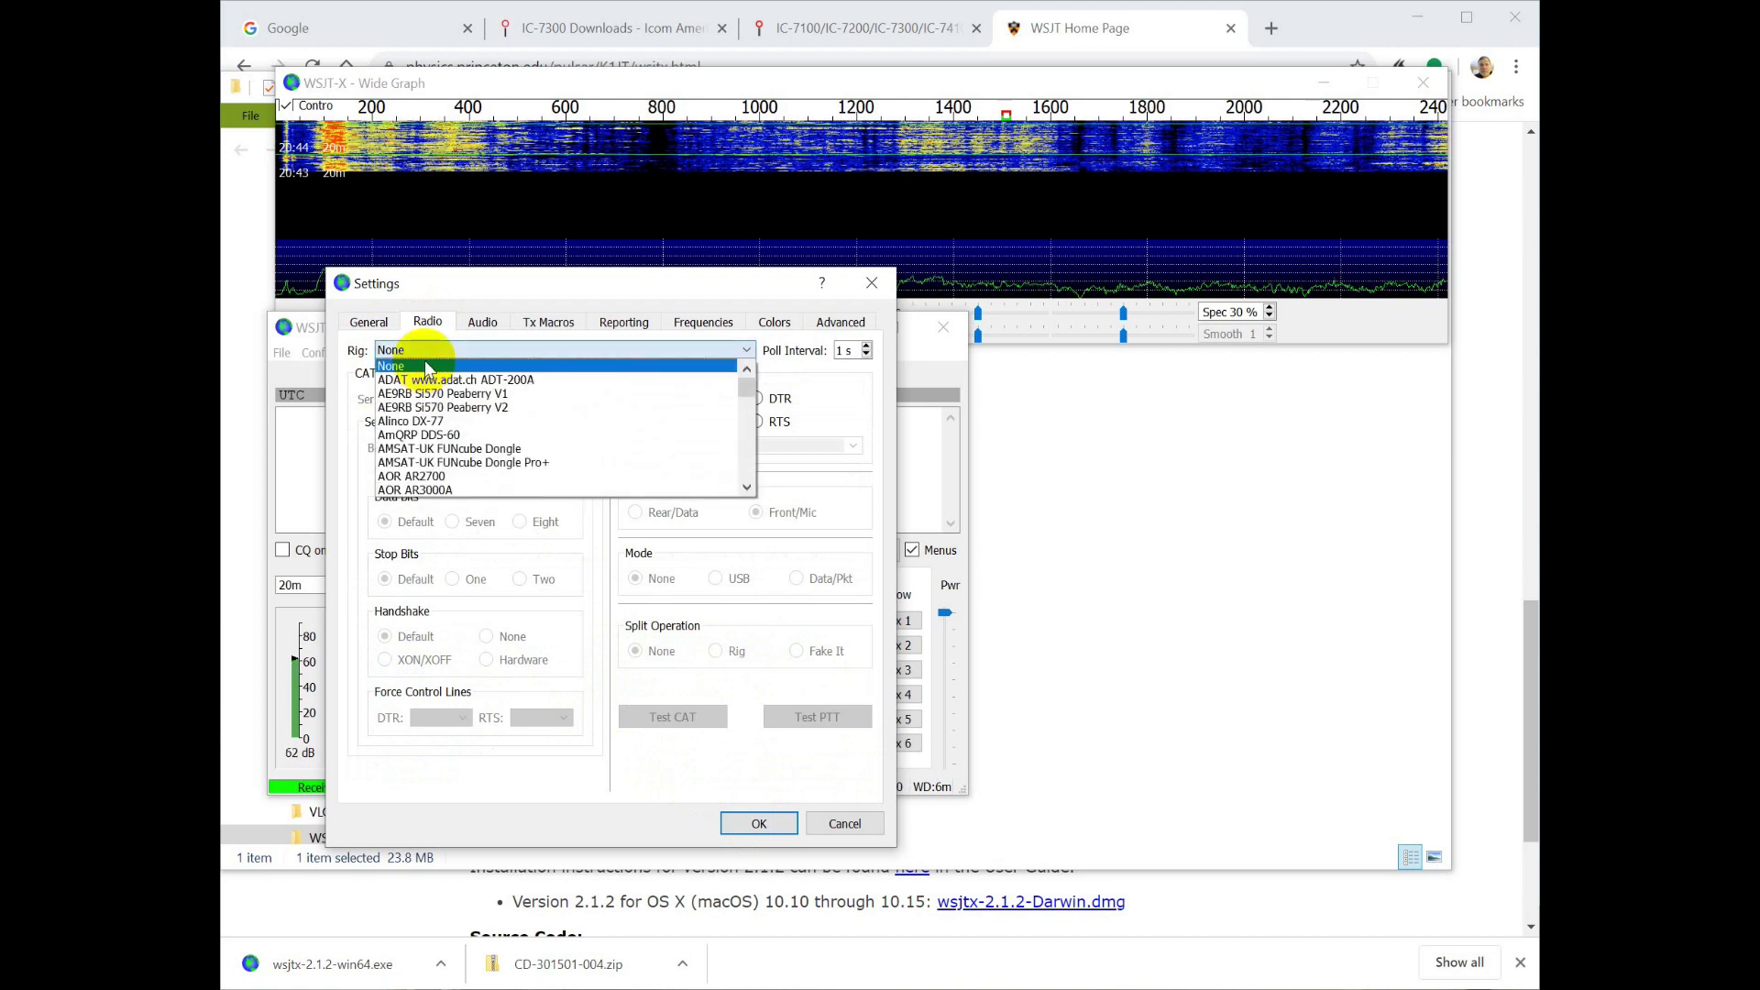
{"action": "scroll", "coordinate": [438, 454], "scroll_direction": "down", "scroll_amount": 3}
{"action": "scroll", "coordinate": [438, 454], "scroll_direction": "down", "scroll_amount": 6}
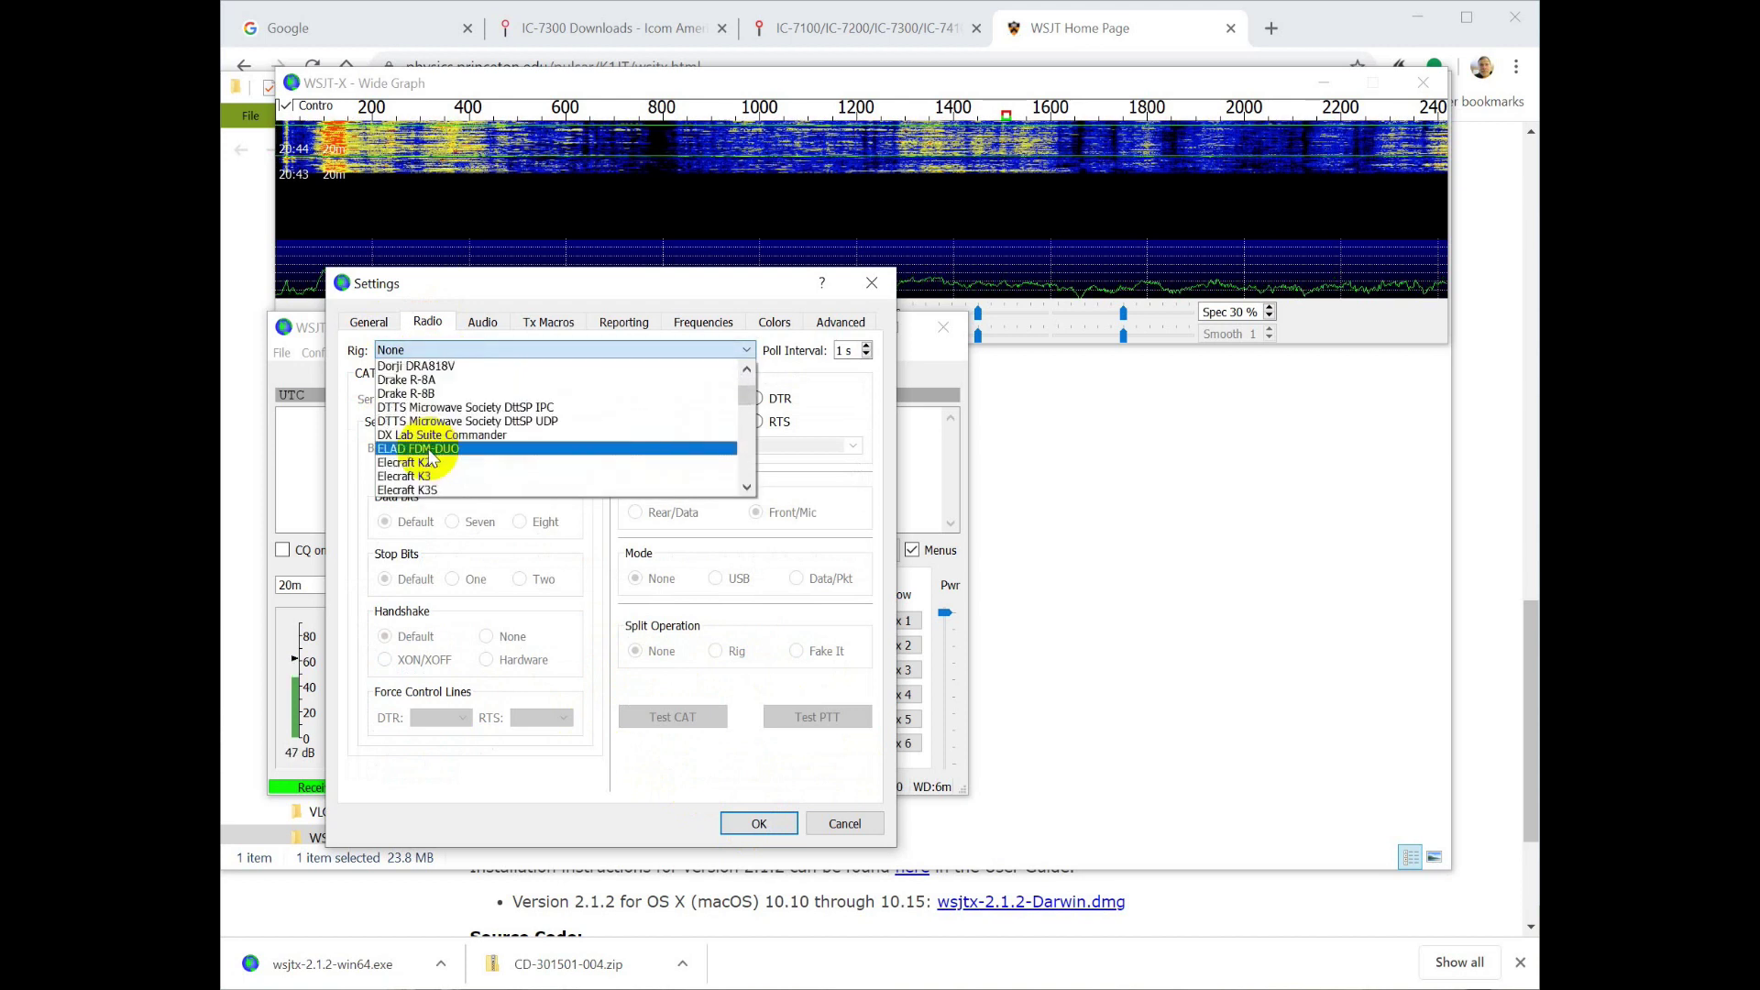
{"action": "scroll", "coordinate": [431, 448], "scroll_direction": "down", "scroll_amount": 3}
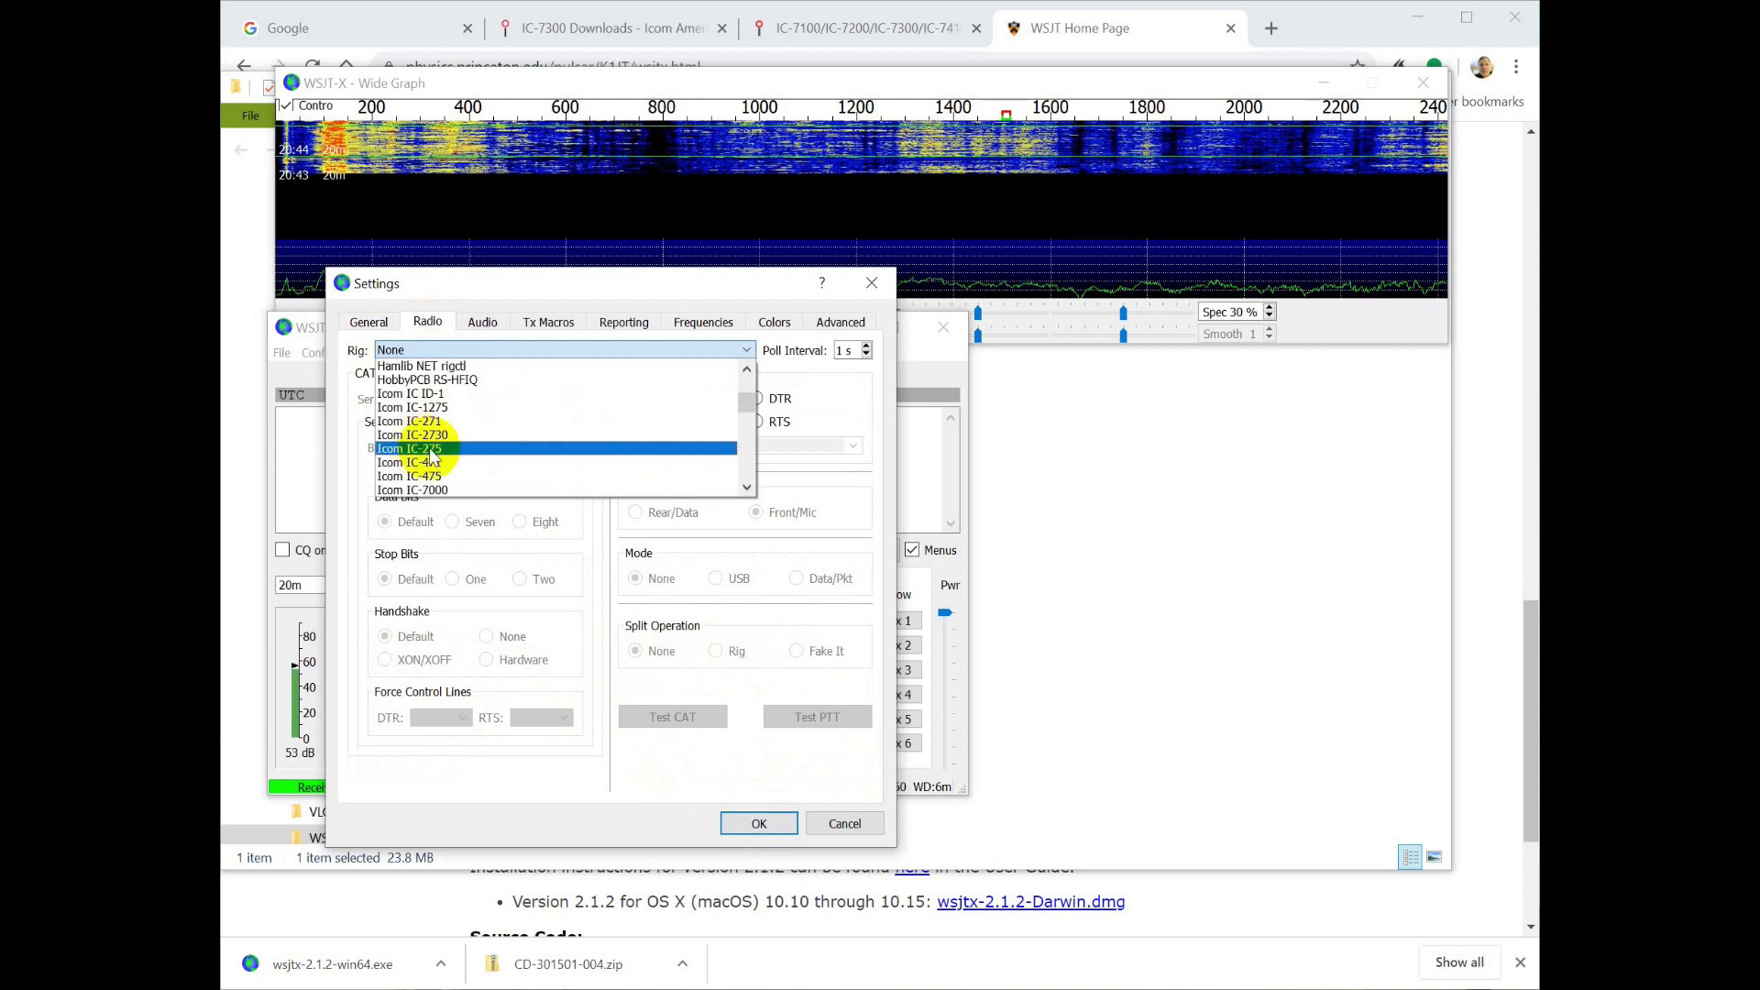
{"action": "scroll", "coordinate": [456, 471], "scroll_direction": "down", "scroll_amount": 3}
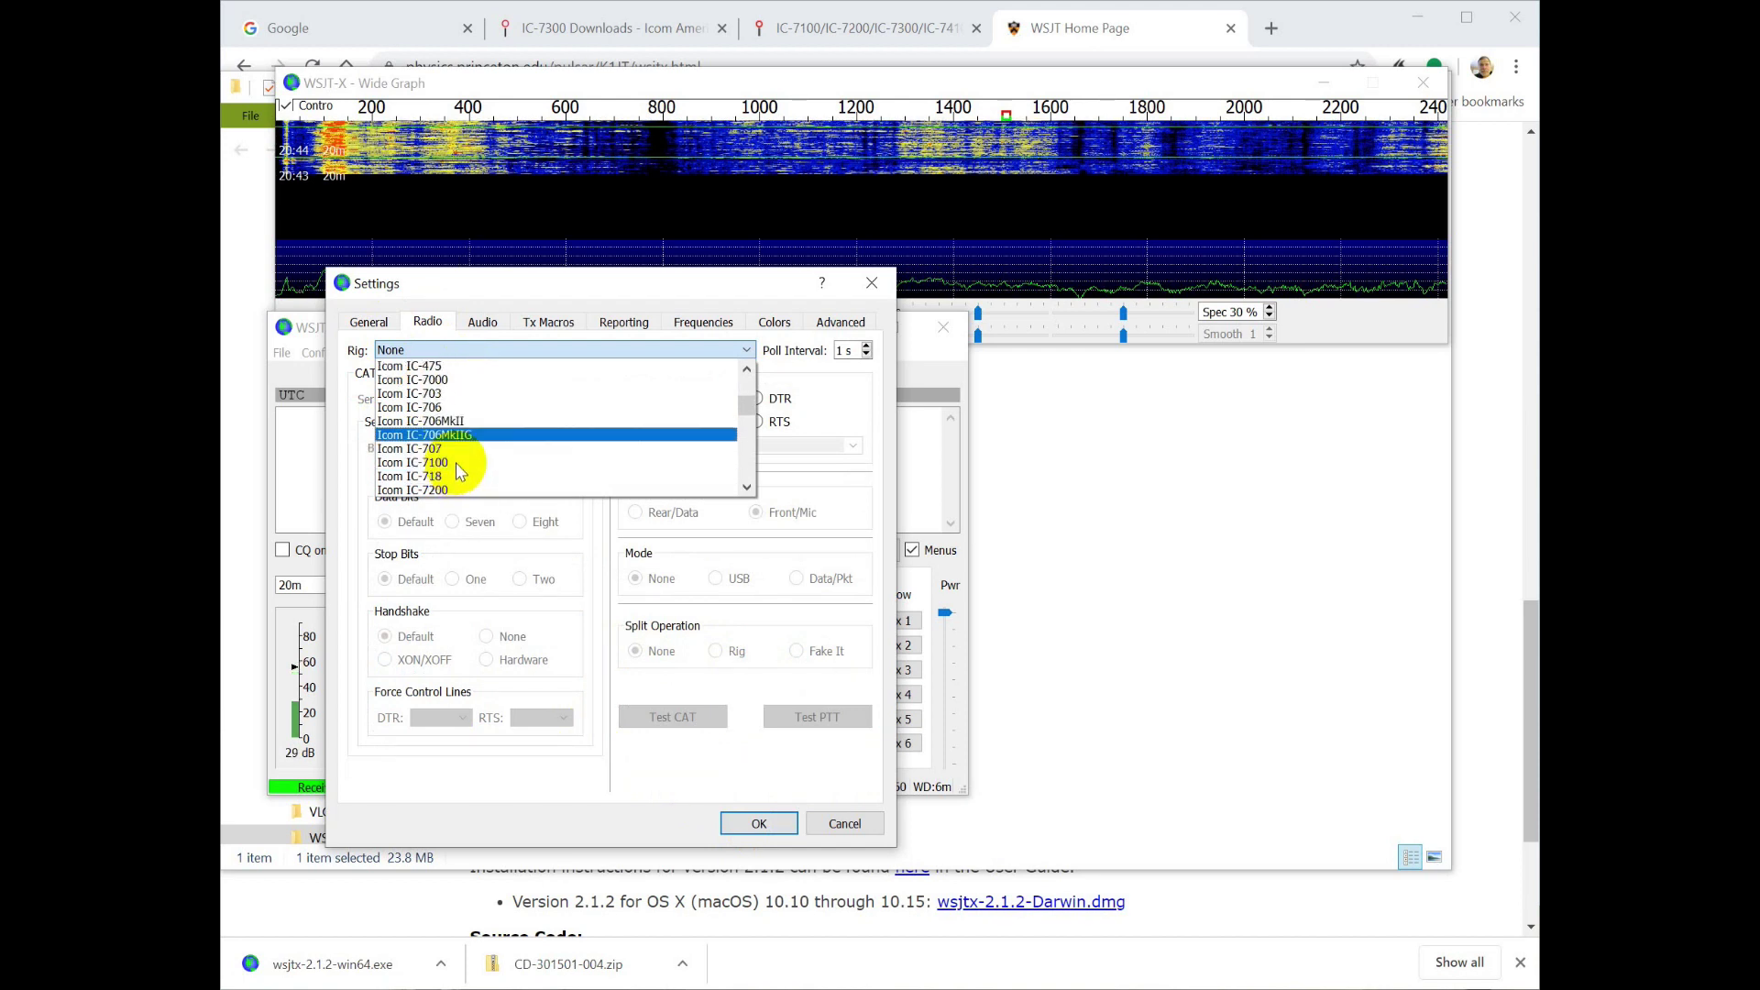
{"action": "left_click", "coordinate": [453, 462]}
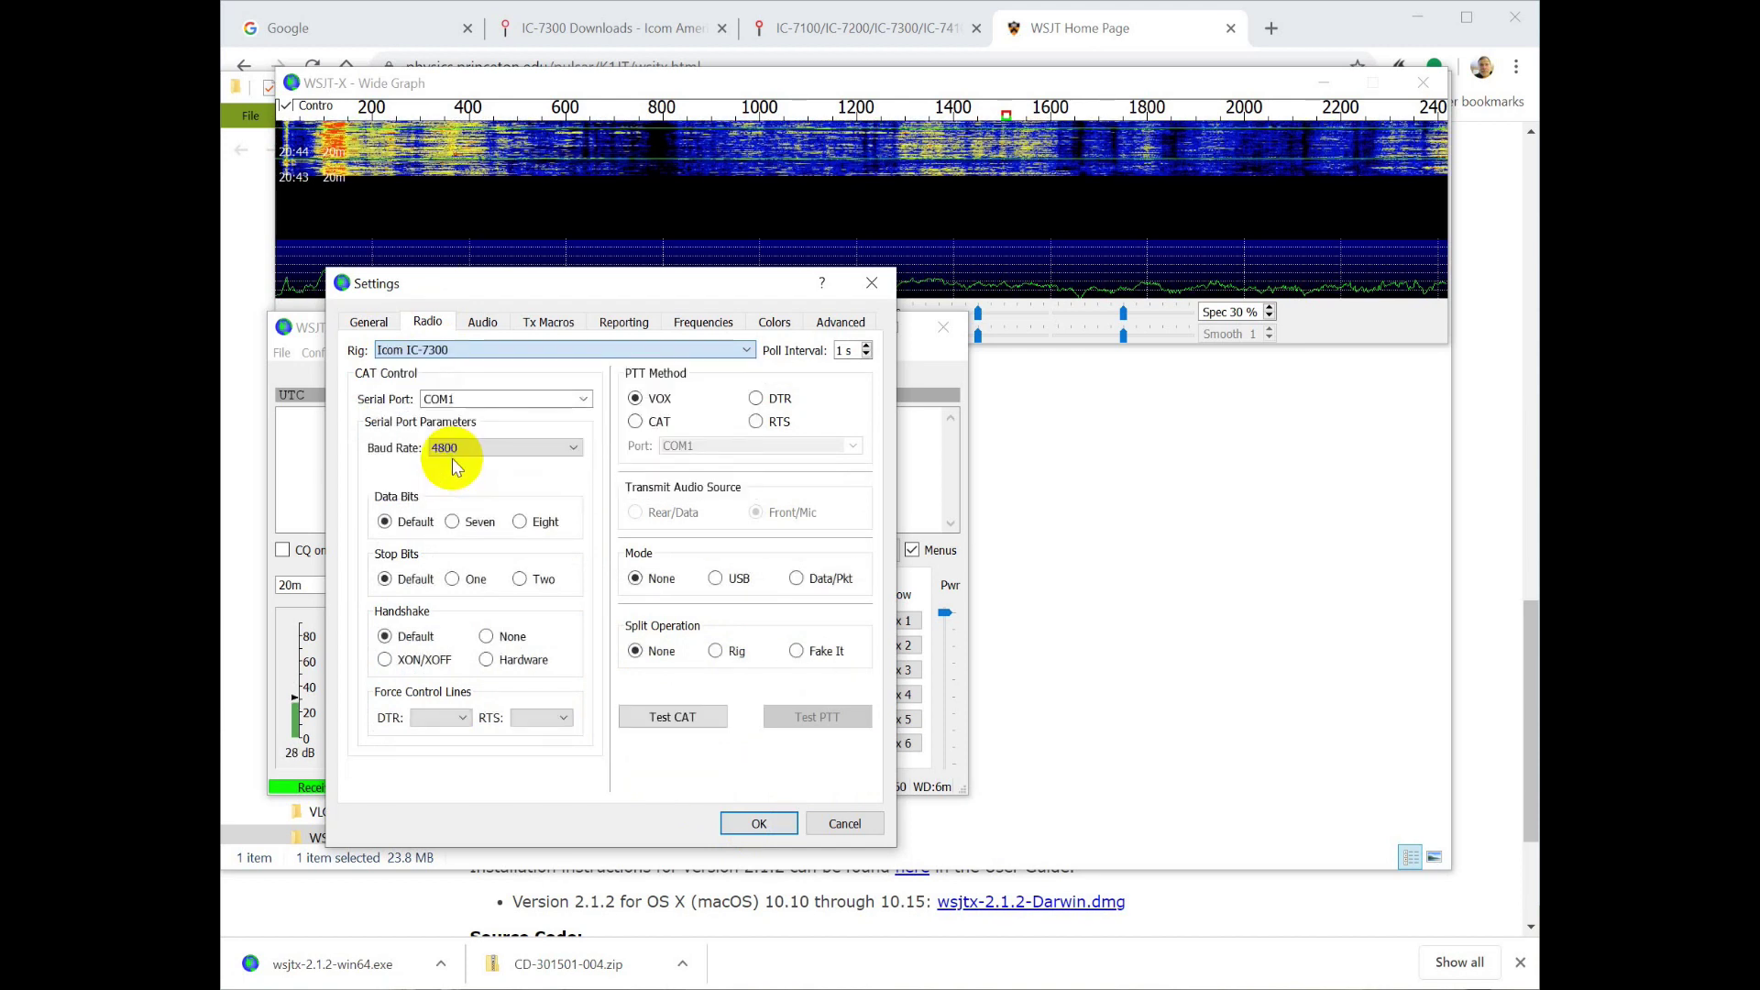
Step: Set the CAT control serial port to COM3 and check it against the other available ports
{"action": "left_click", "coordinate": [585, 399]}
{"action": "left_click", "coordinate": [445, 429]}
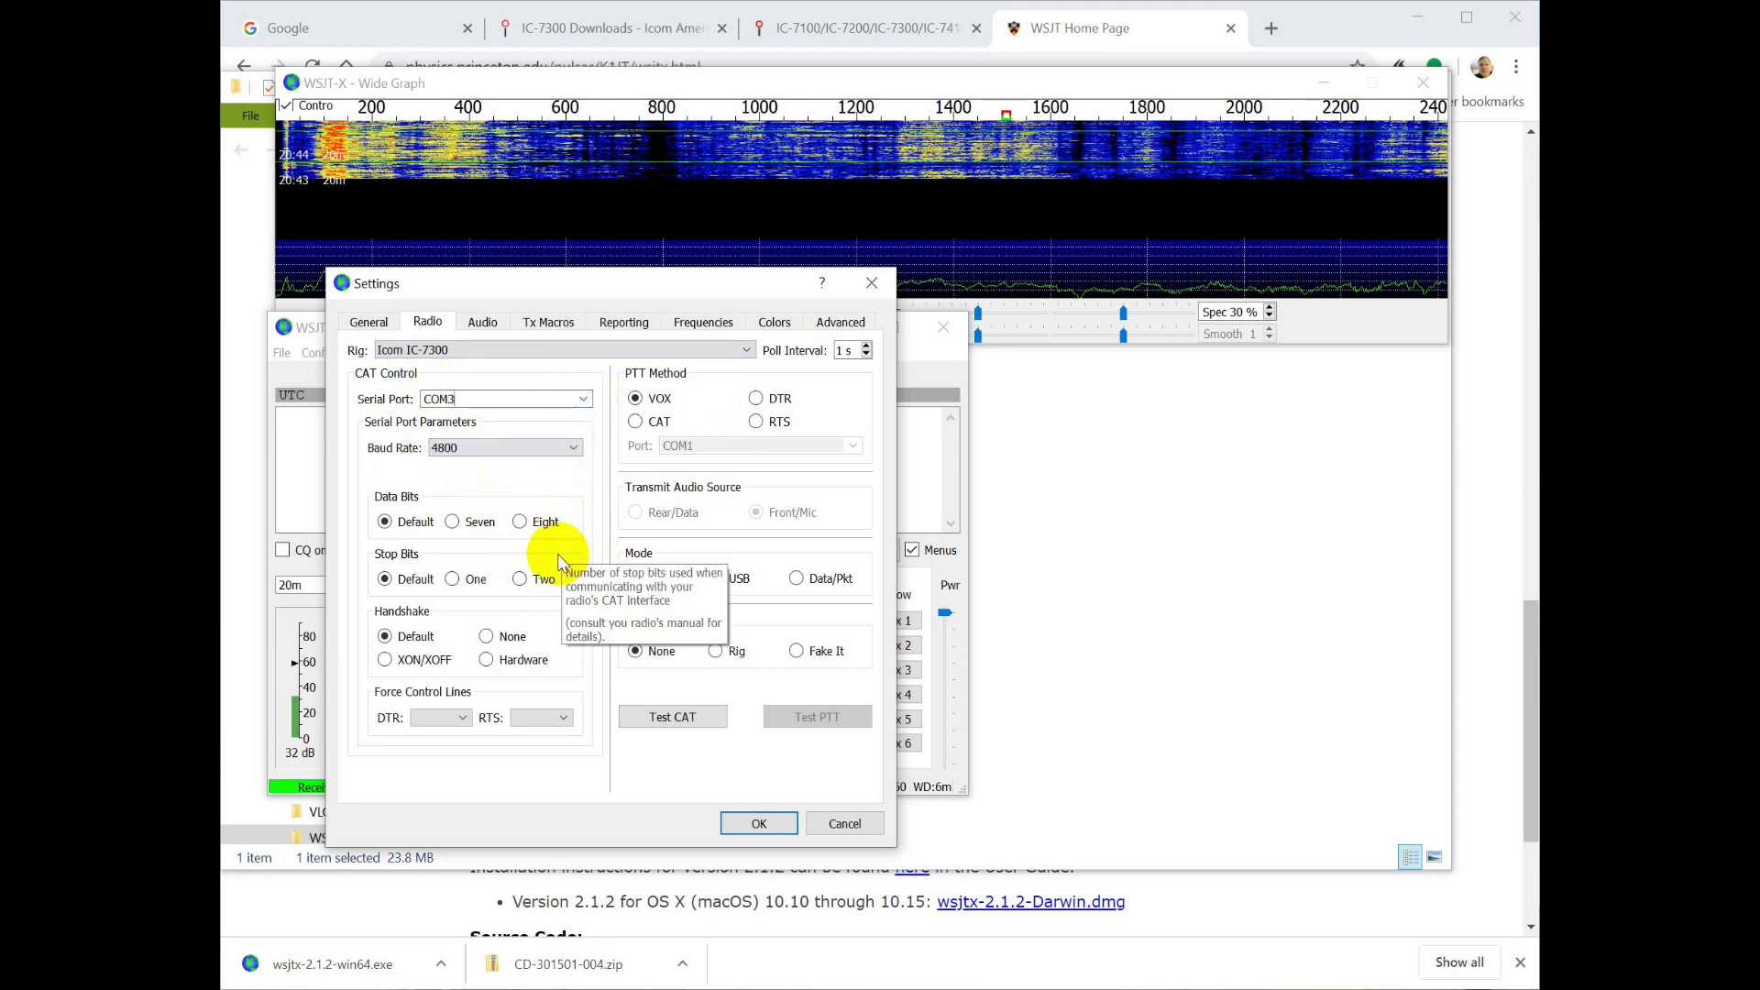
{"action": "left_click", "coordinate": [583, 403]}
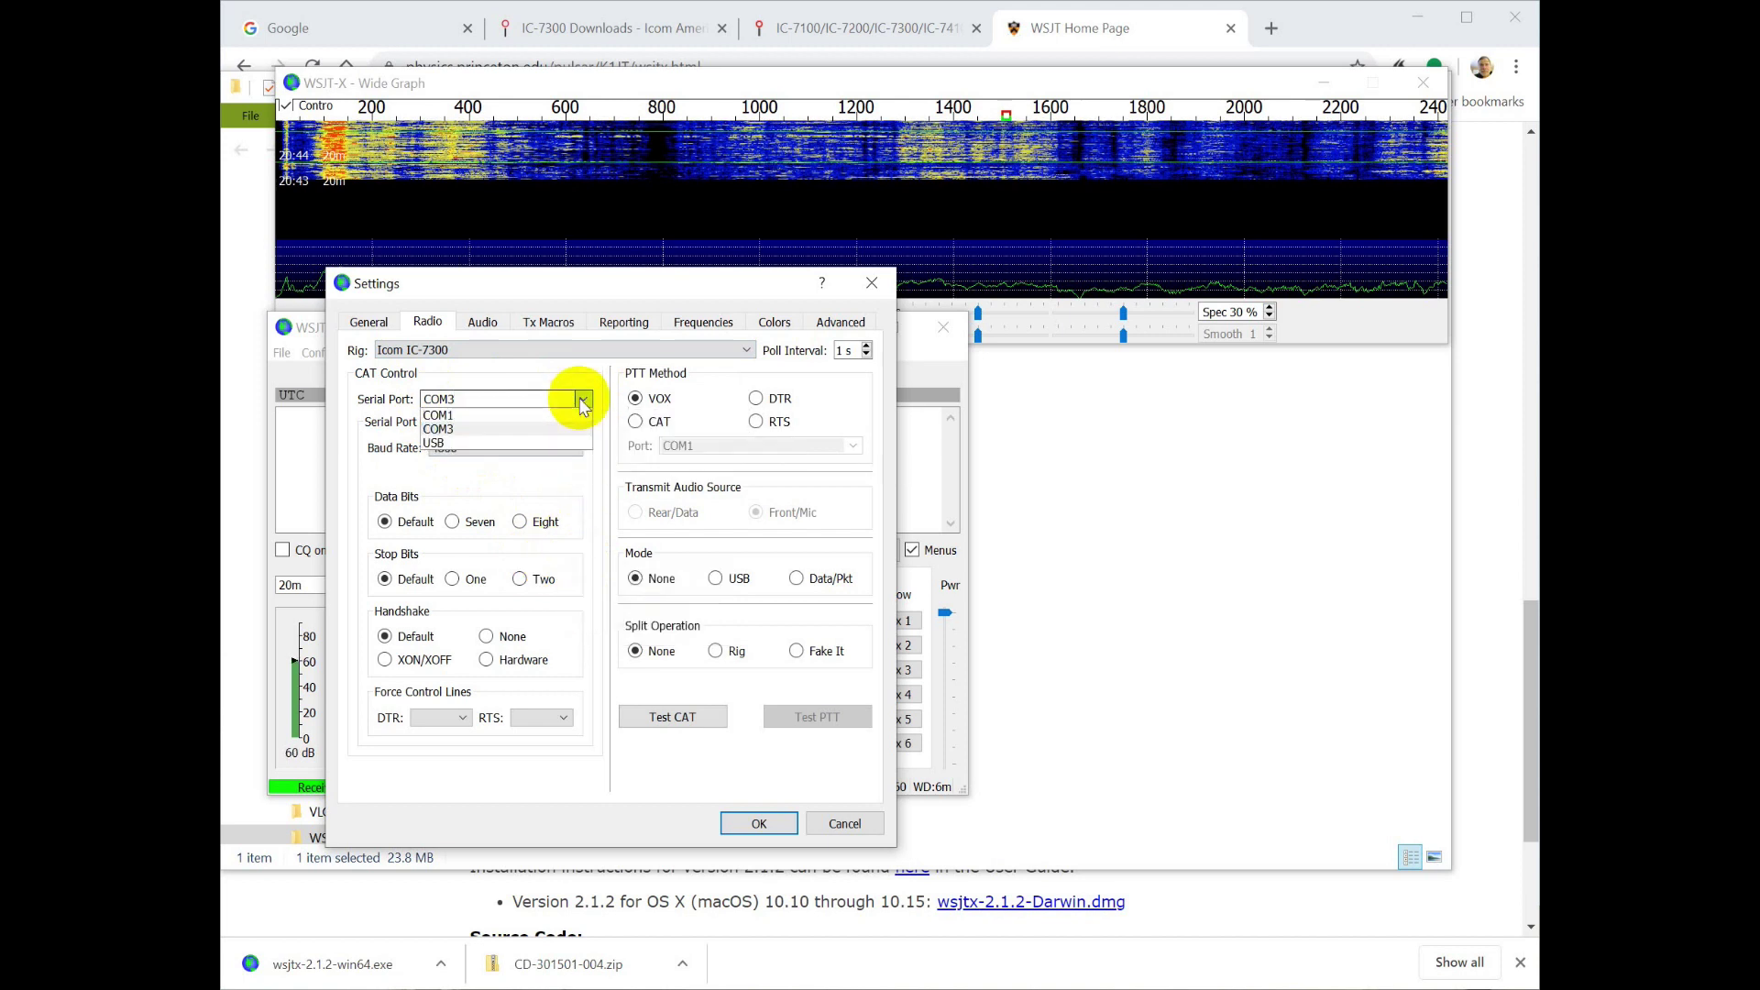
{"action": "left_click", "coordinate": [582, 401]}
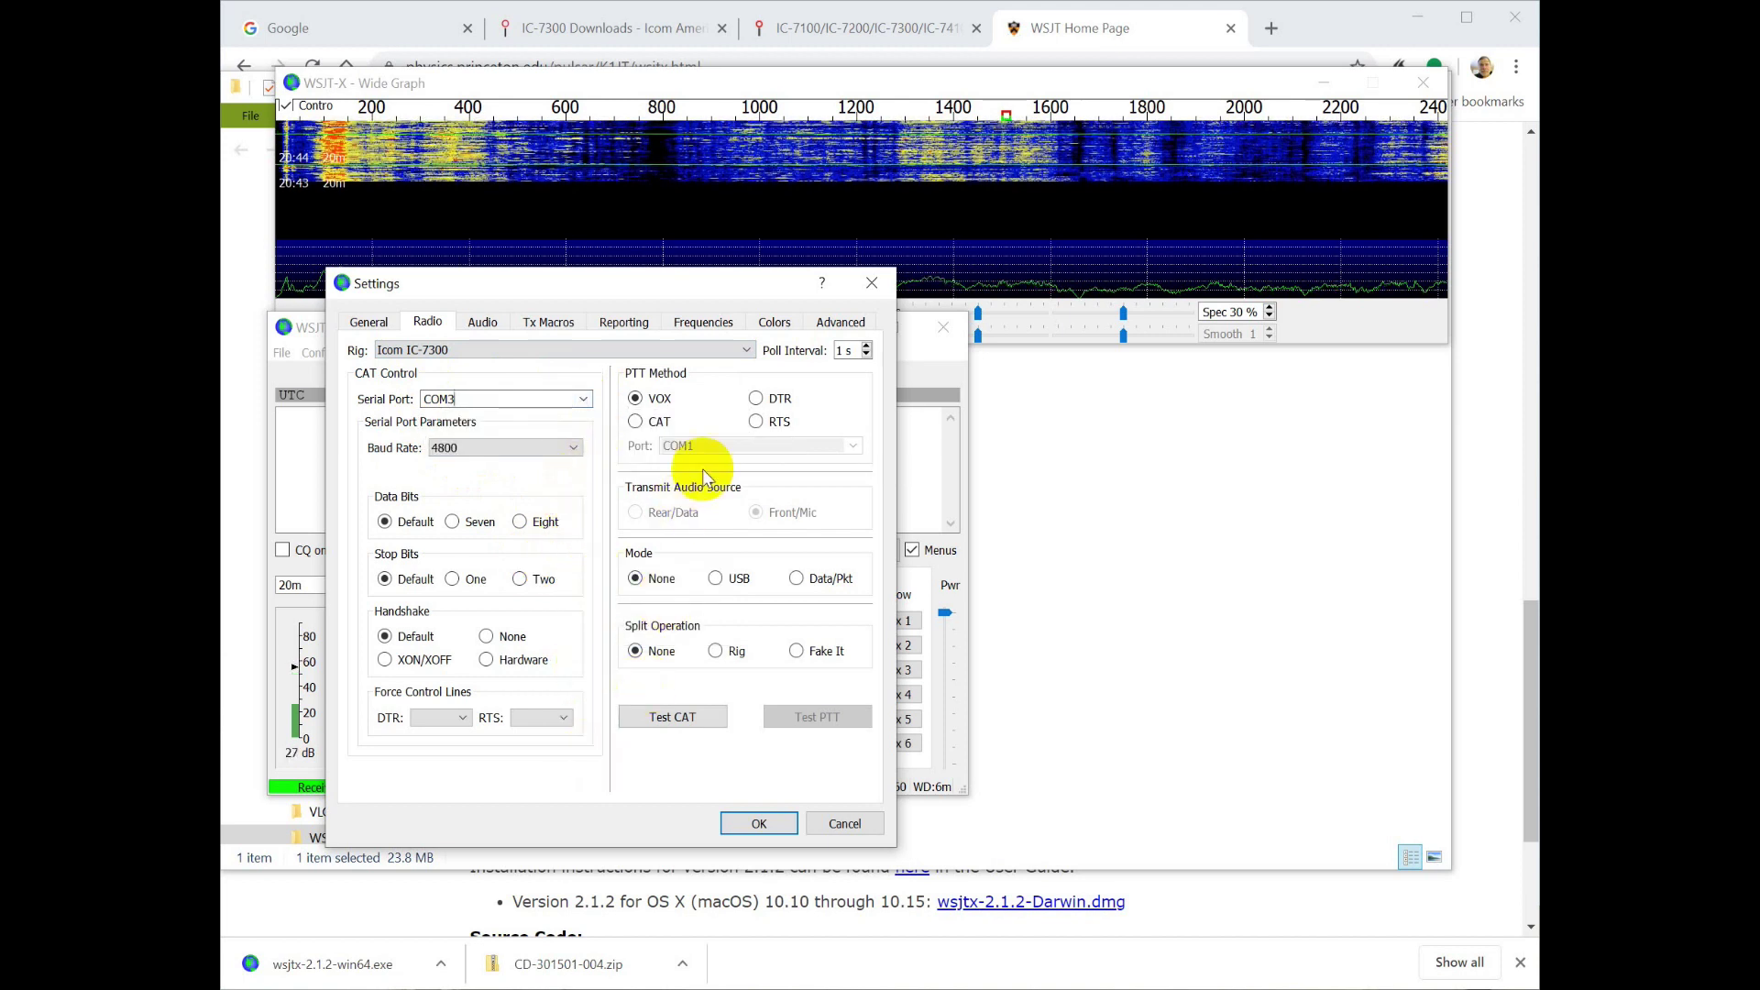
Step: Set the PTT method to DTR on port COM3 and the radio mode to Data/Pkt
{"action": "left_click", "coordinate": [757, 400]}
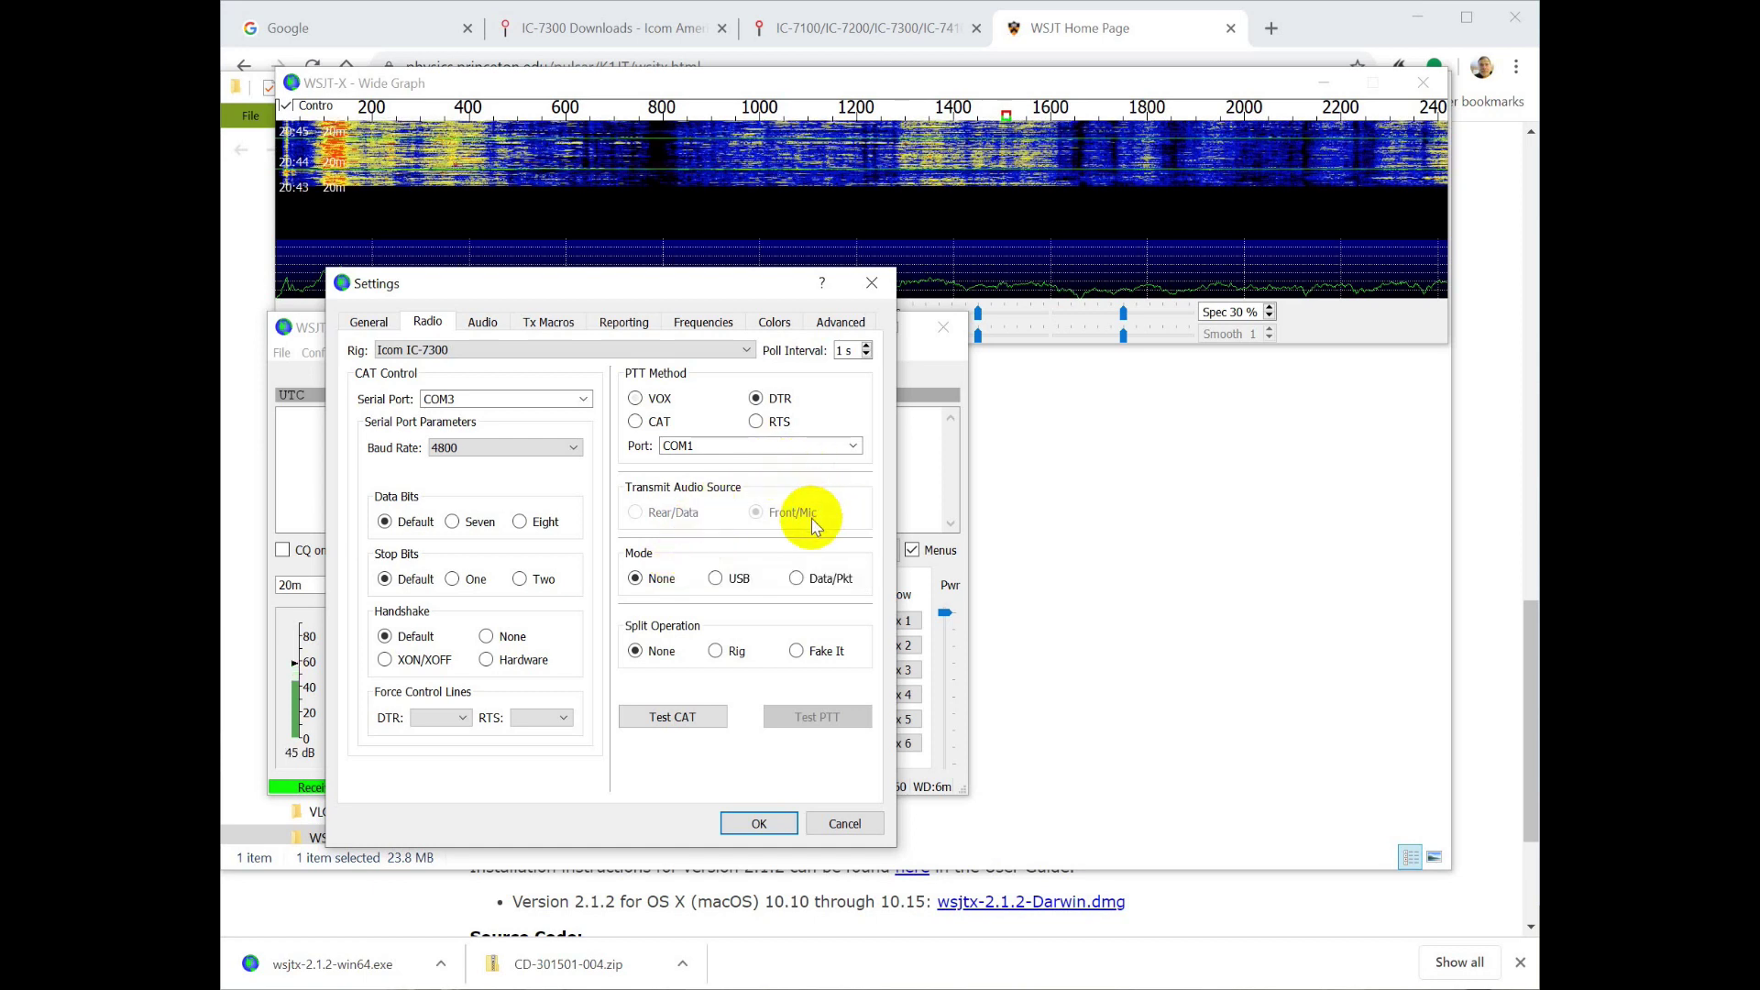
{"action": "left_click", "coordinate": [845, 446]}
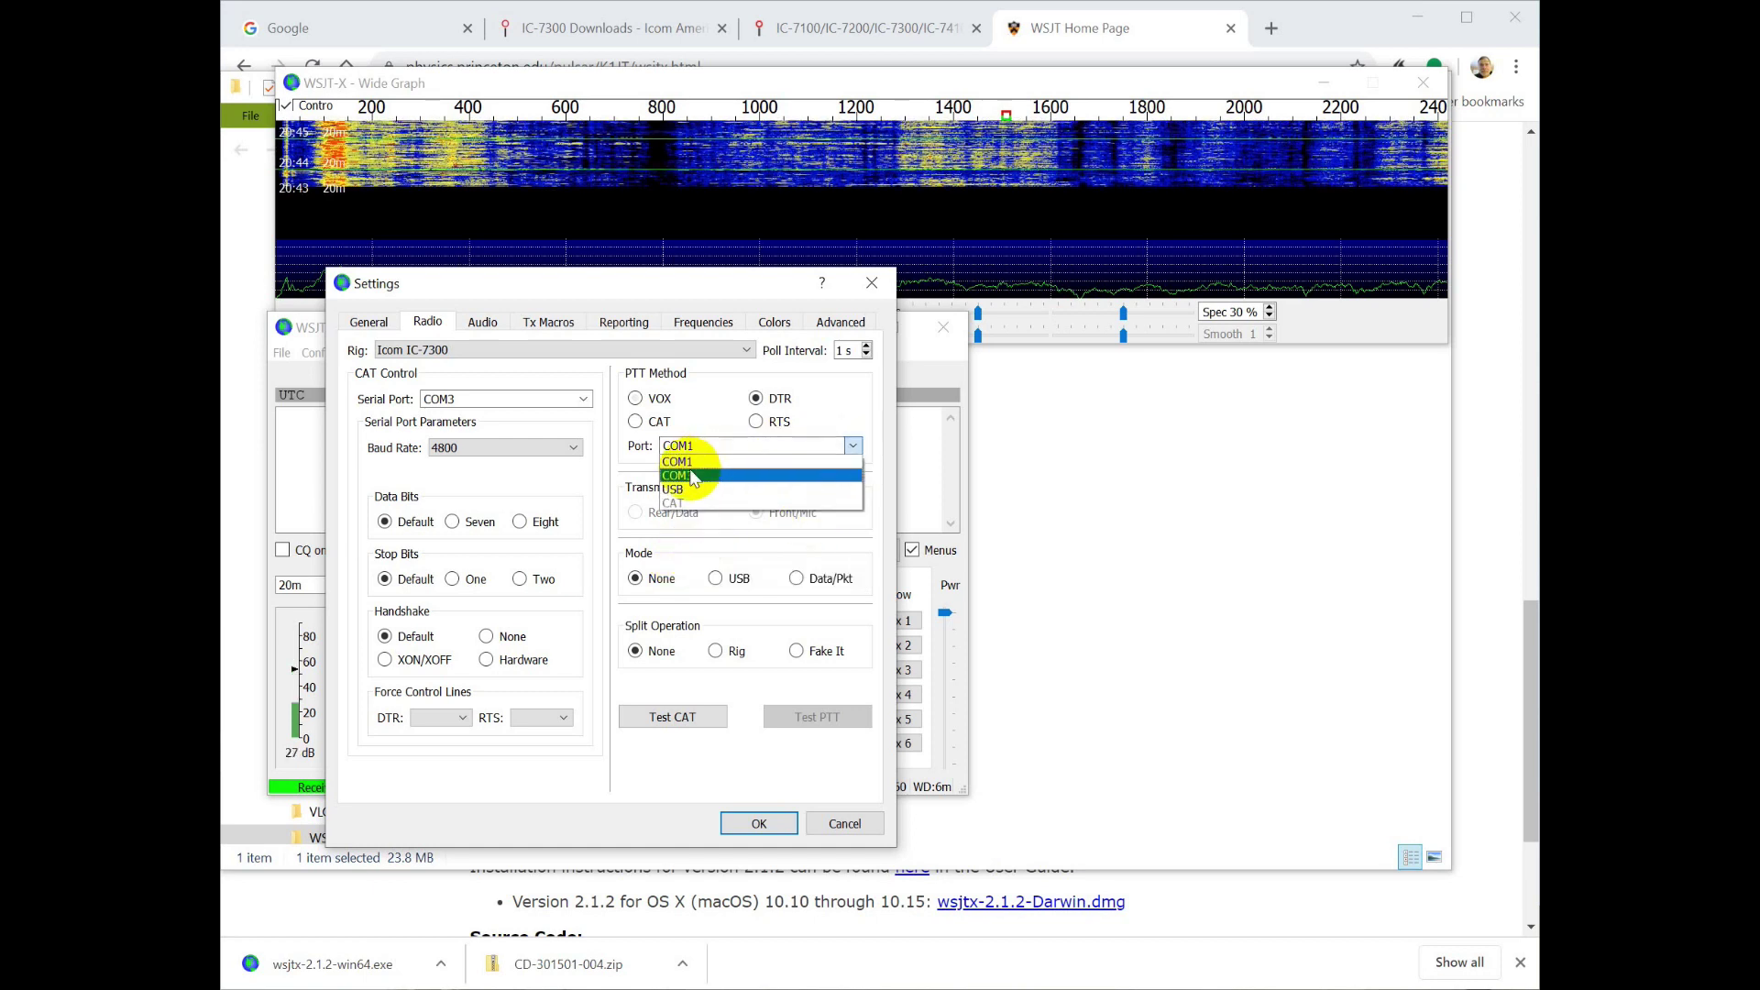
{"action": "left_click", "coordinate": [697, 475]}
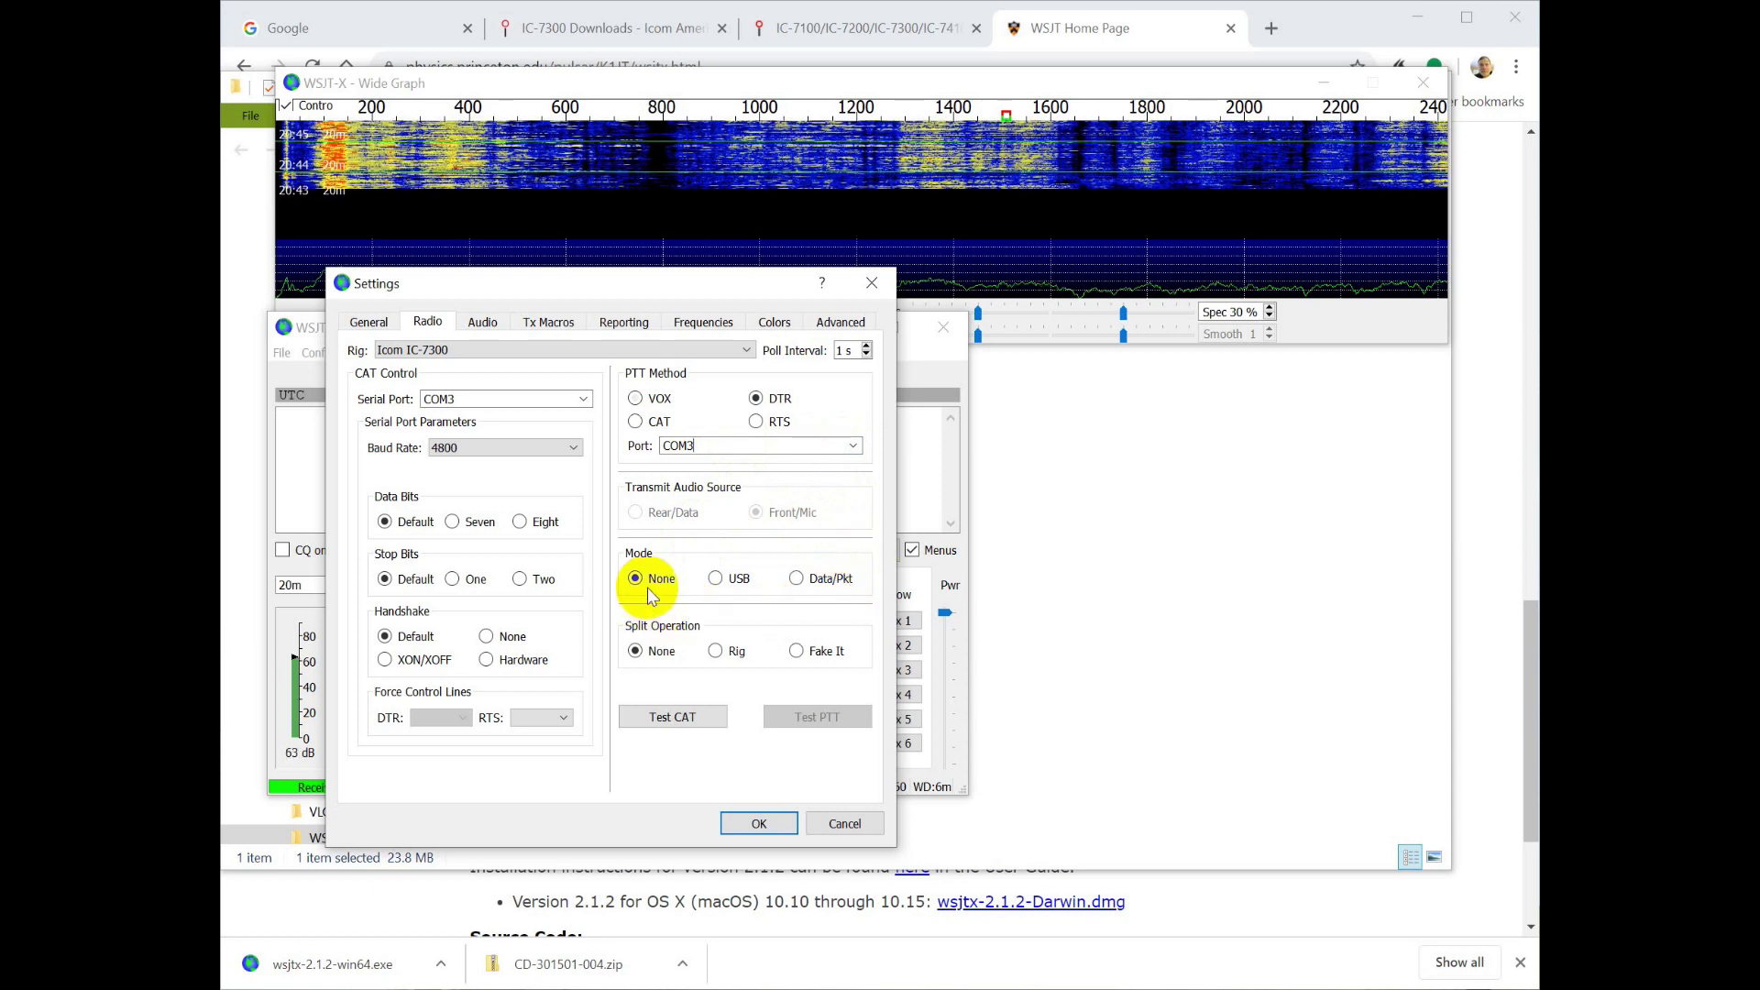
{"action": "left_click", "coordinate": [823, 584]}
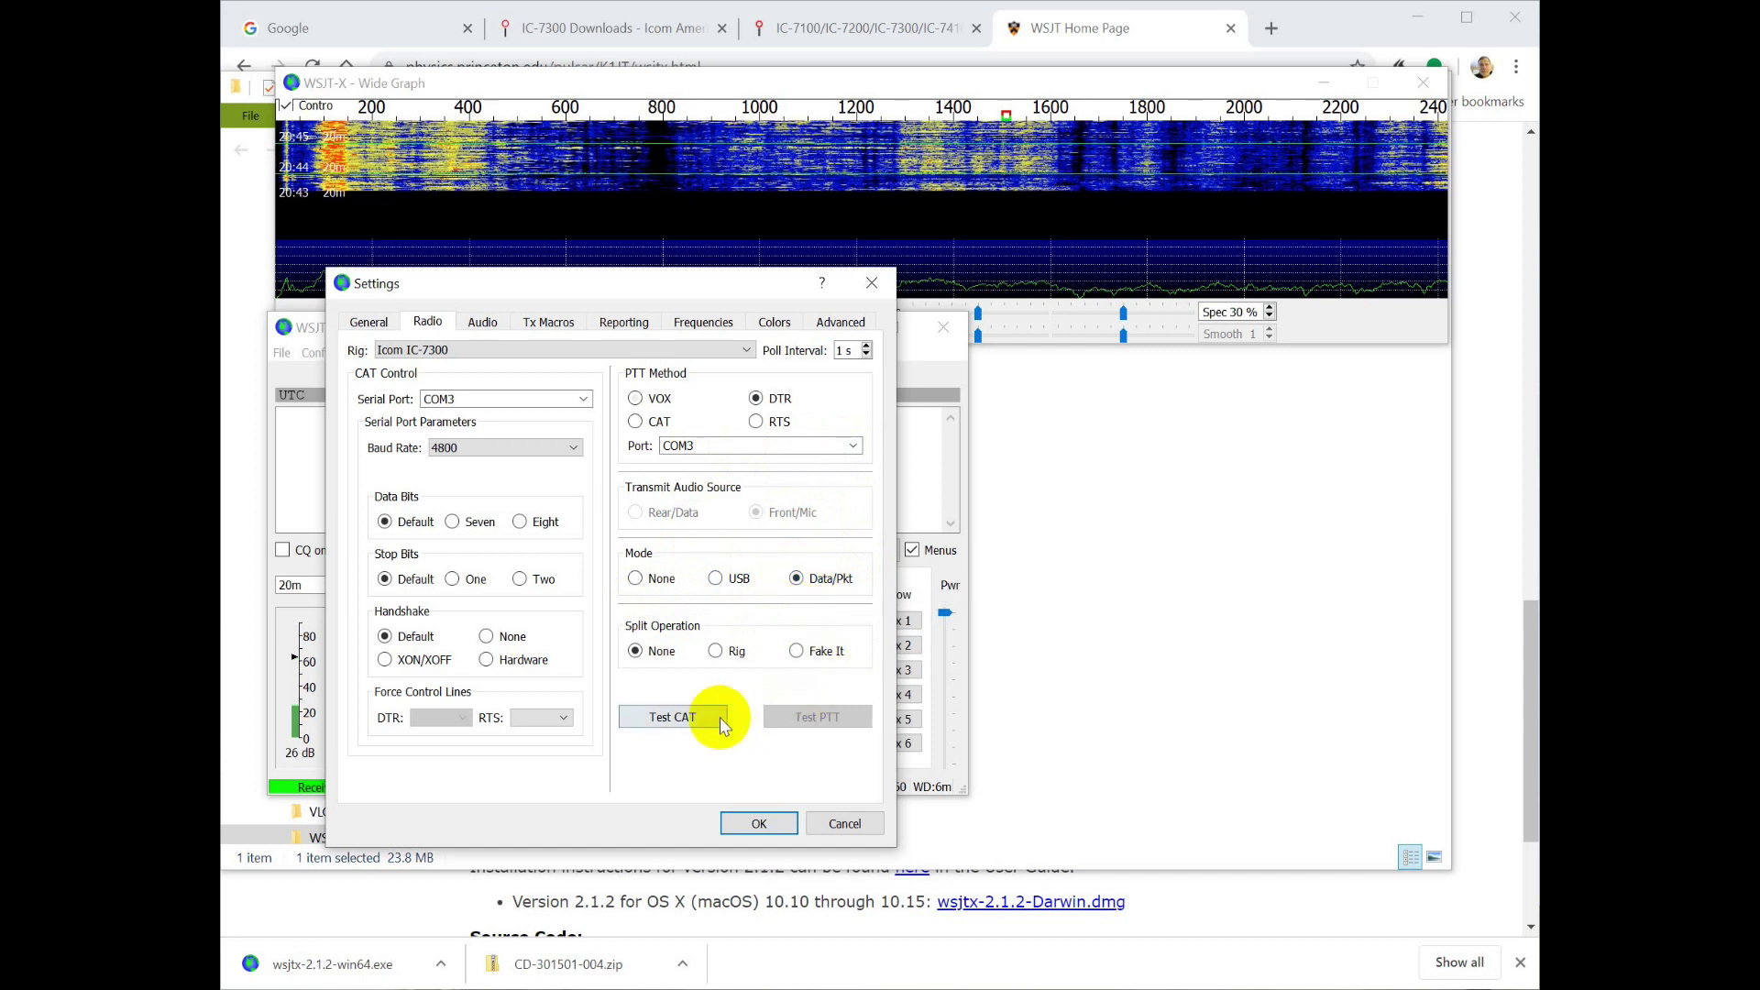
Step: Test the CAT connection to the radio, and switch the PTT test on and off
{"action": "left_click", "coordinate": [680, 718]}
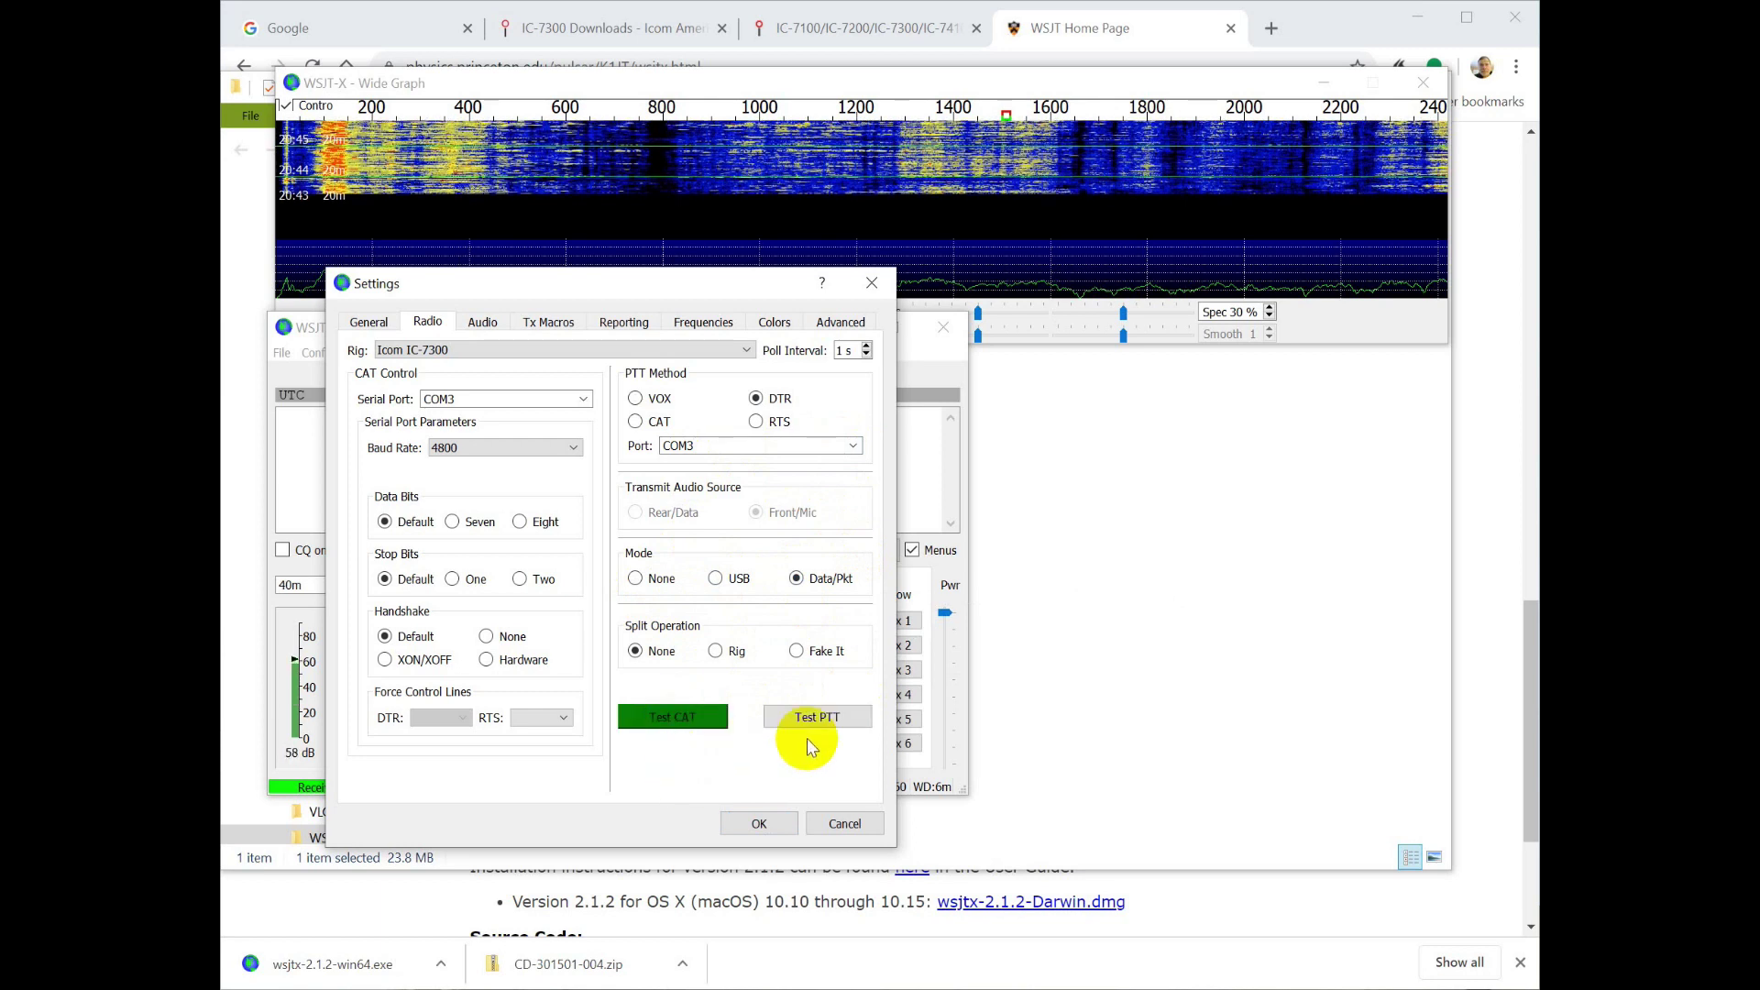
{"action": "left_click", "coordinate": [806, 716]}
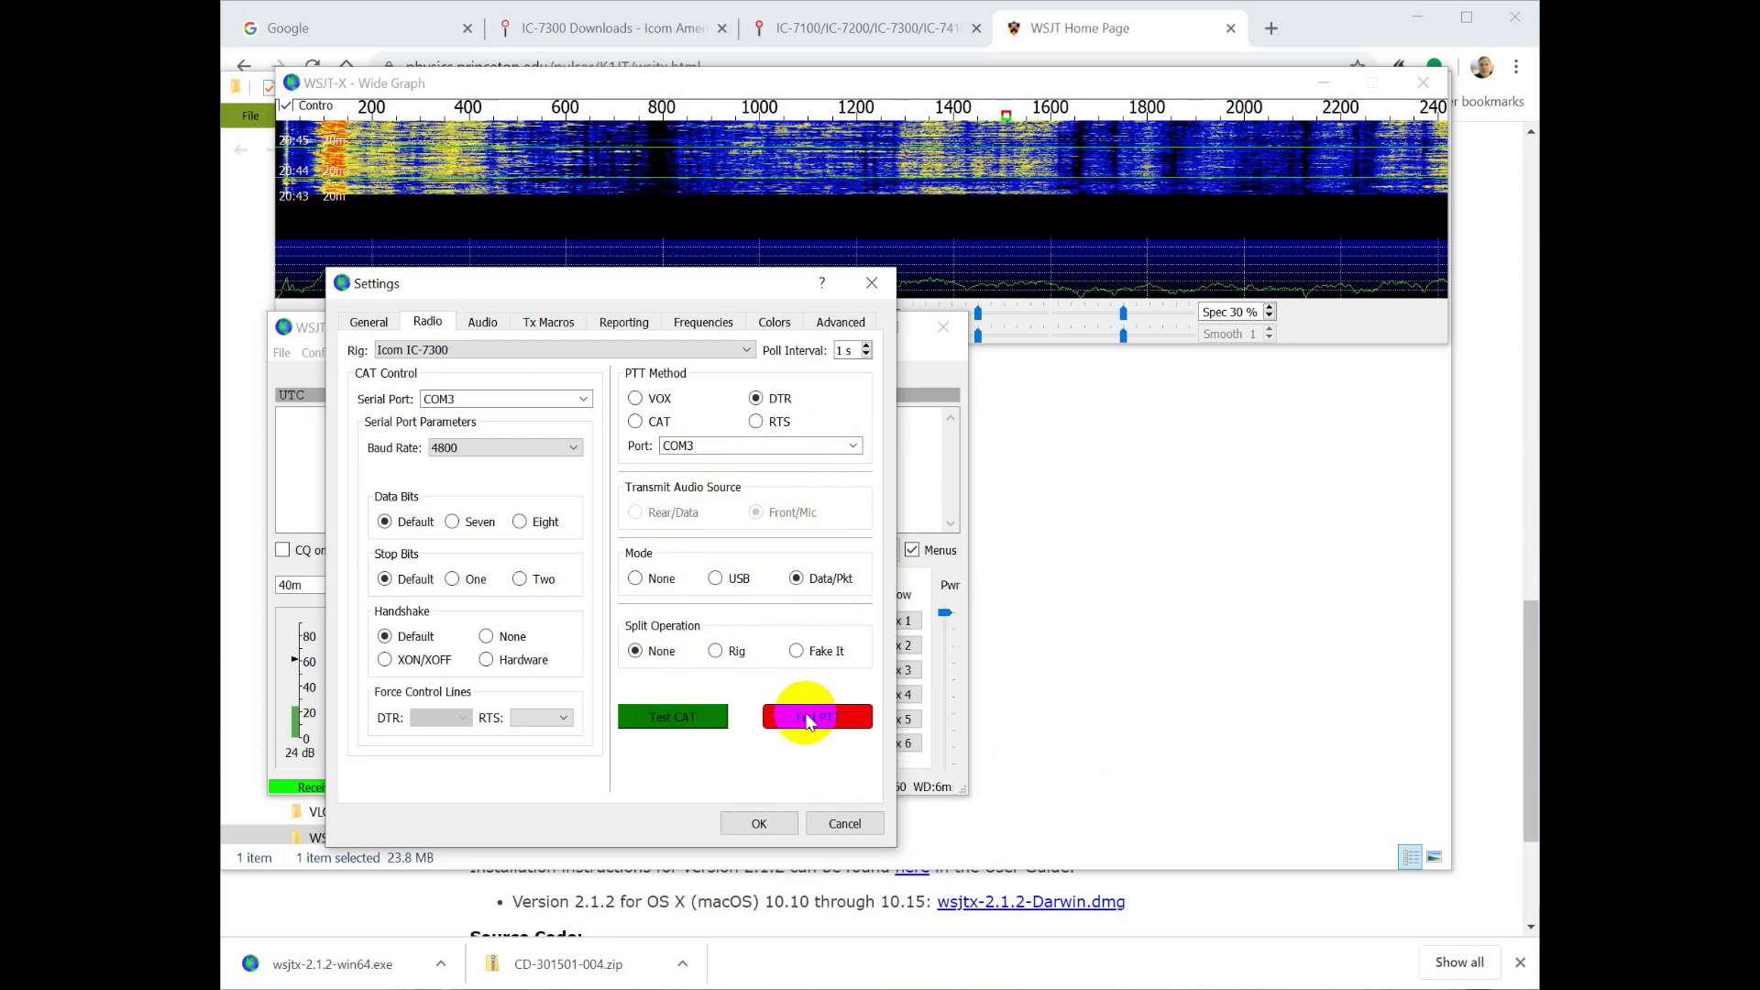
{"action": "left_click", "coordinate": [806, 717]}
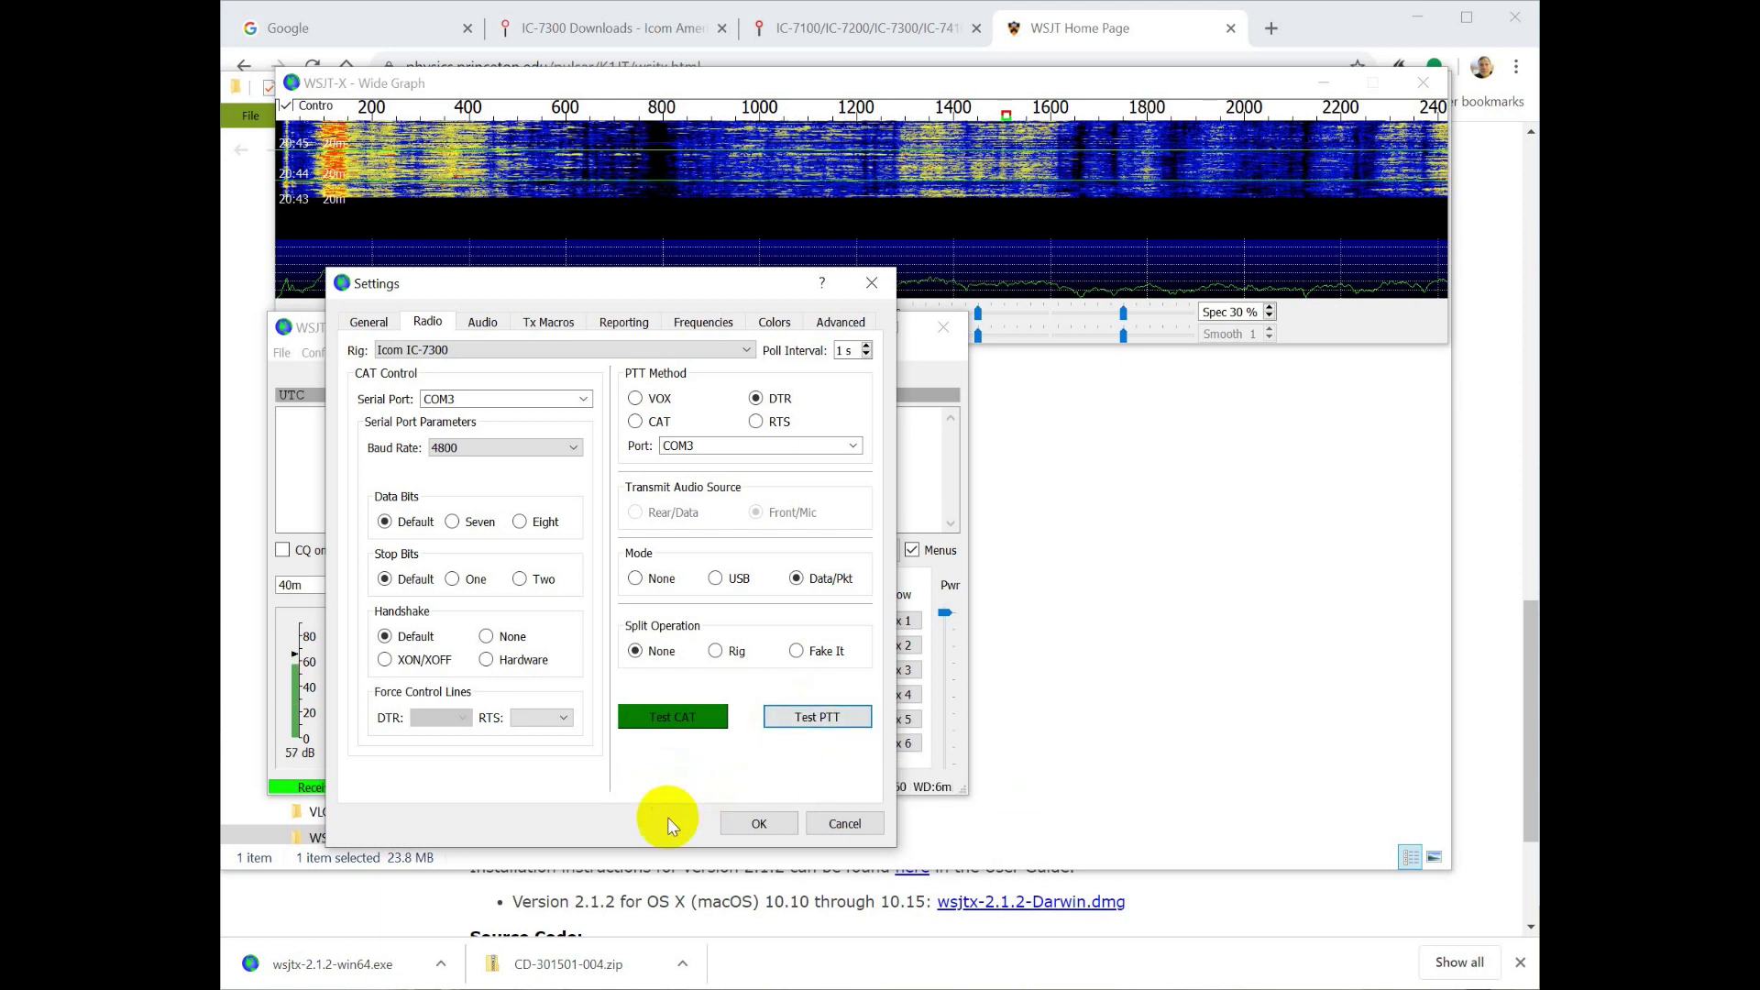
Step: Set the soundcard input to Microphone (USB Audio CODEC) and the output to Speakers (USB Audio CODEC)
{"action": "left_click", "coordinate": [473, 319]}
{"action": "left_click", "coordinate": [545, 373]}
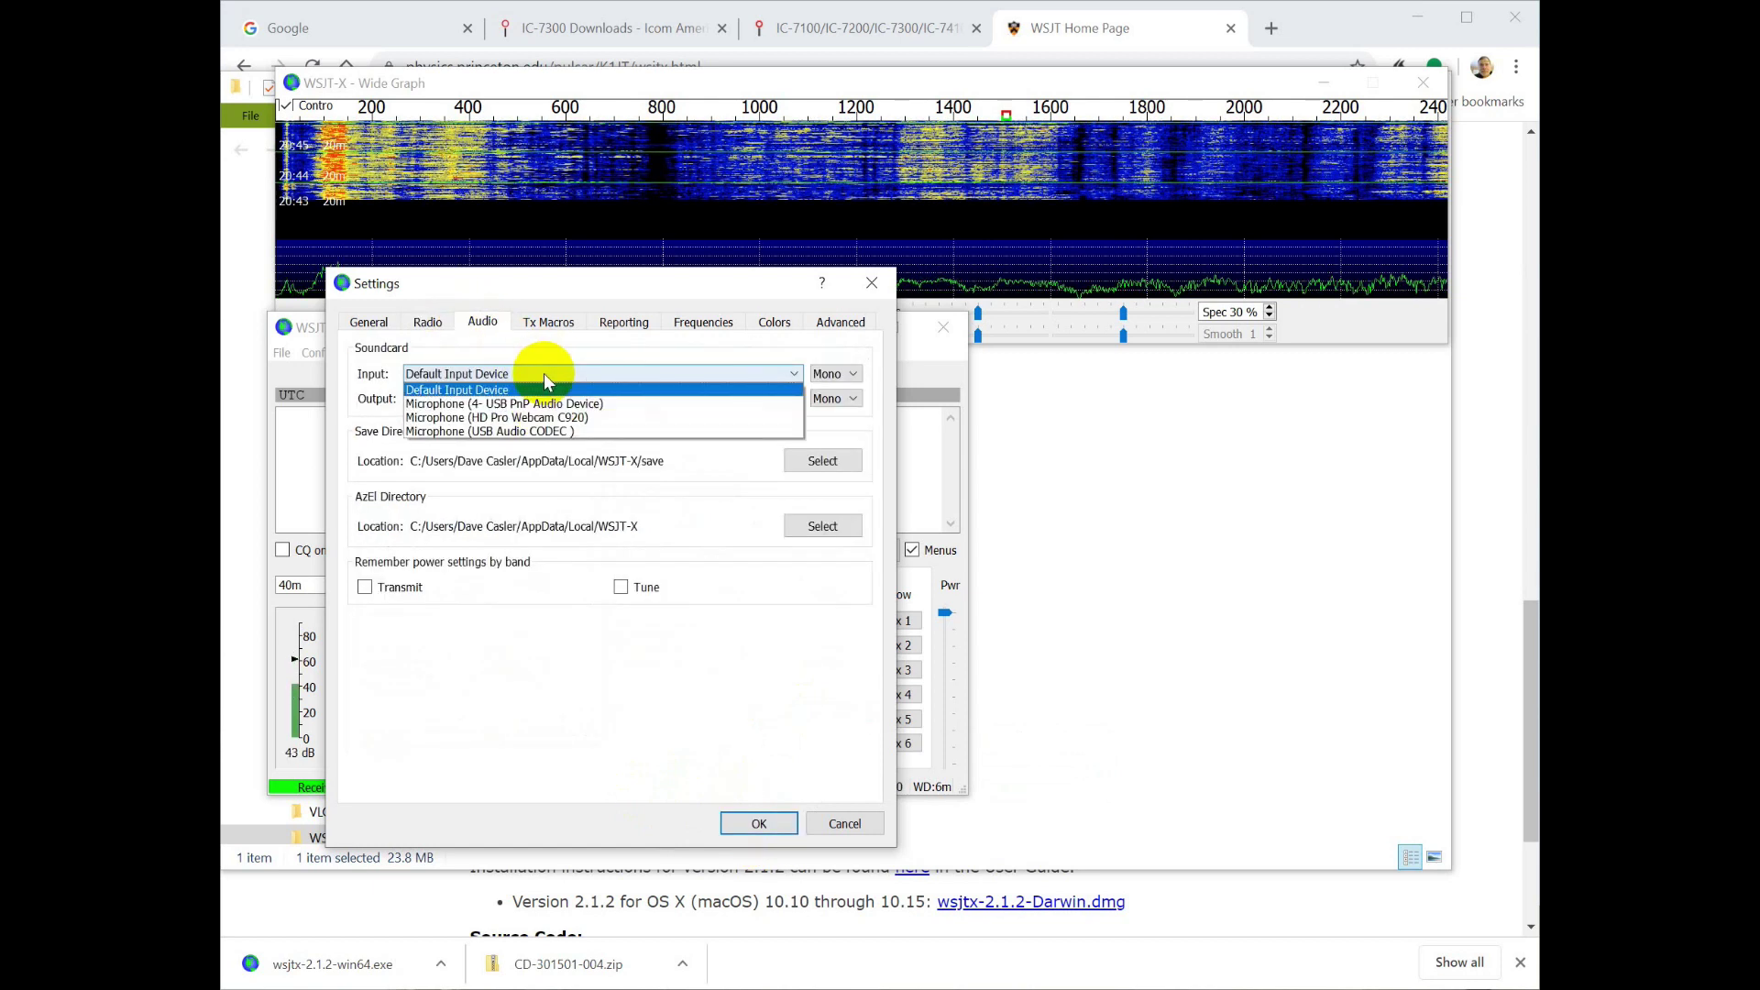
{"action": "left_click", "coordinate": [544, 430]}
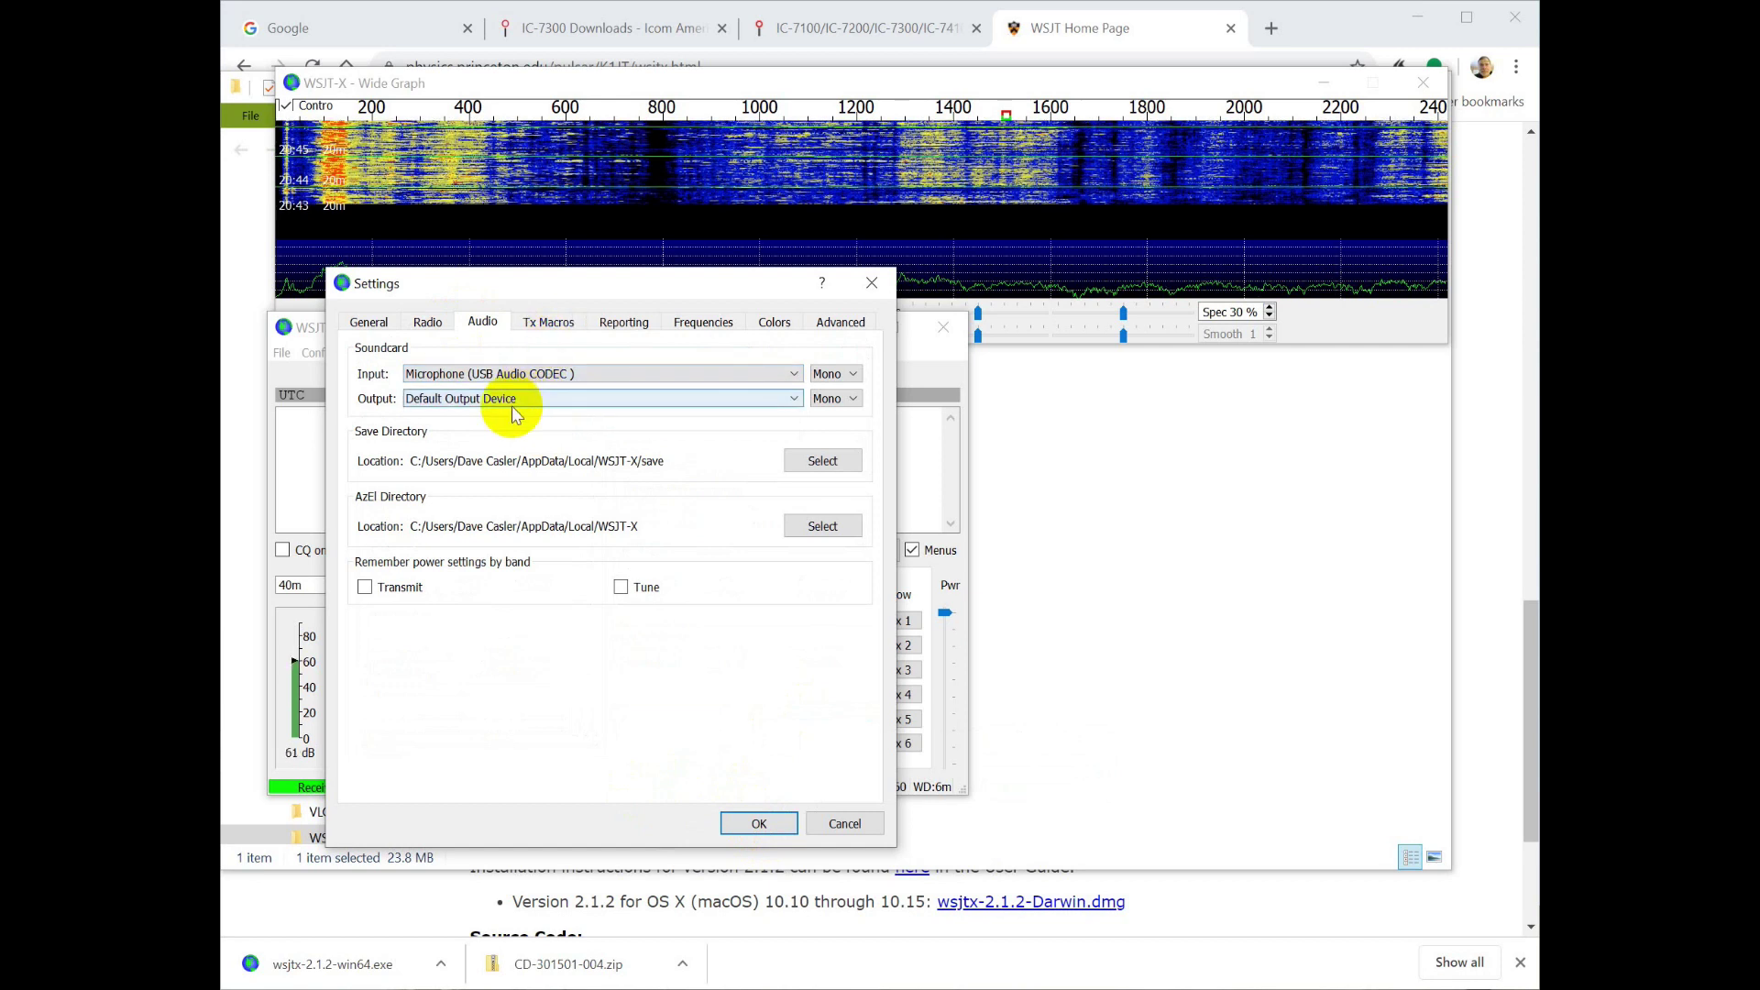
{"action": "left_click", "coordinate": [515, 397]}
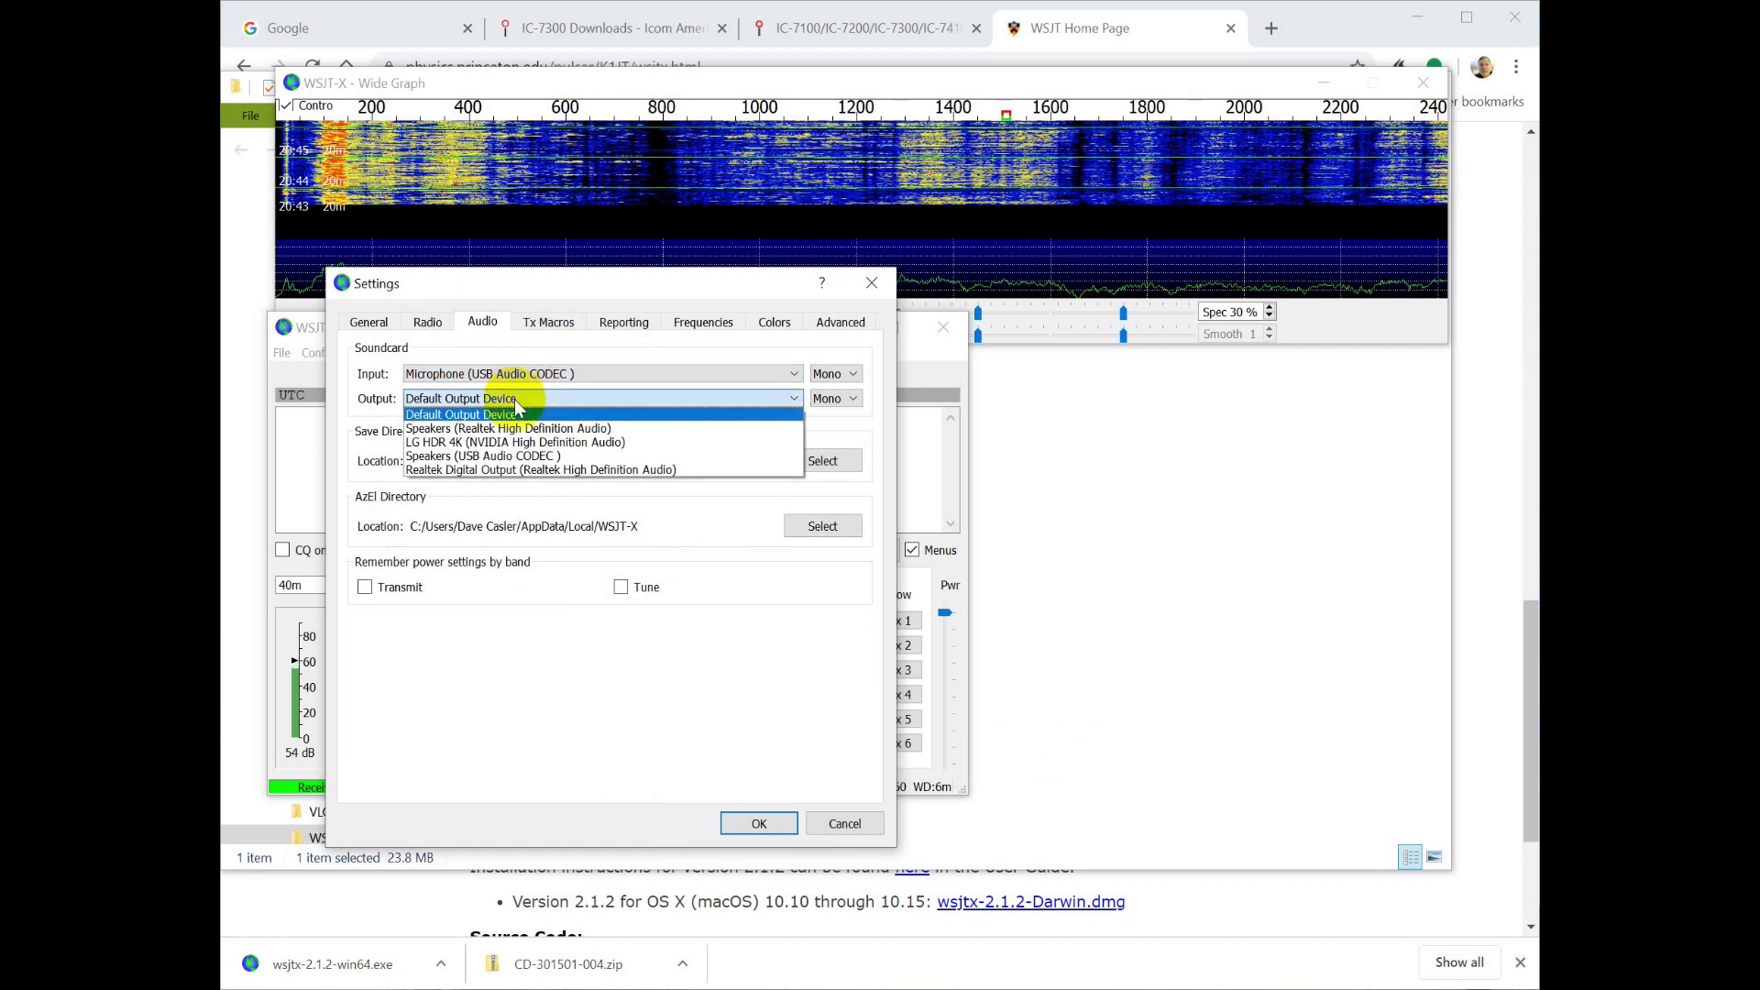
{"action": "left_click", "coordinate": [513, 457]}
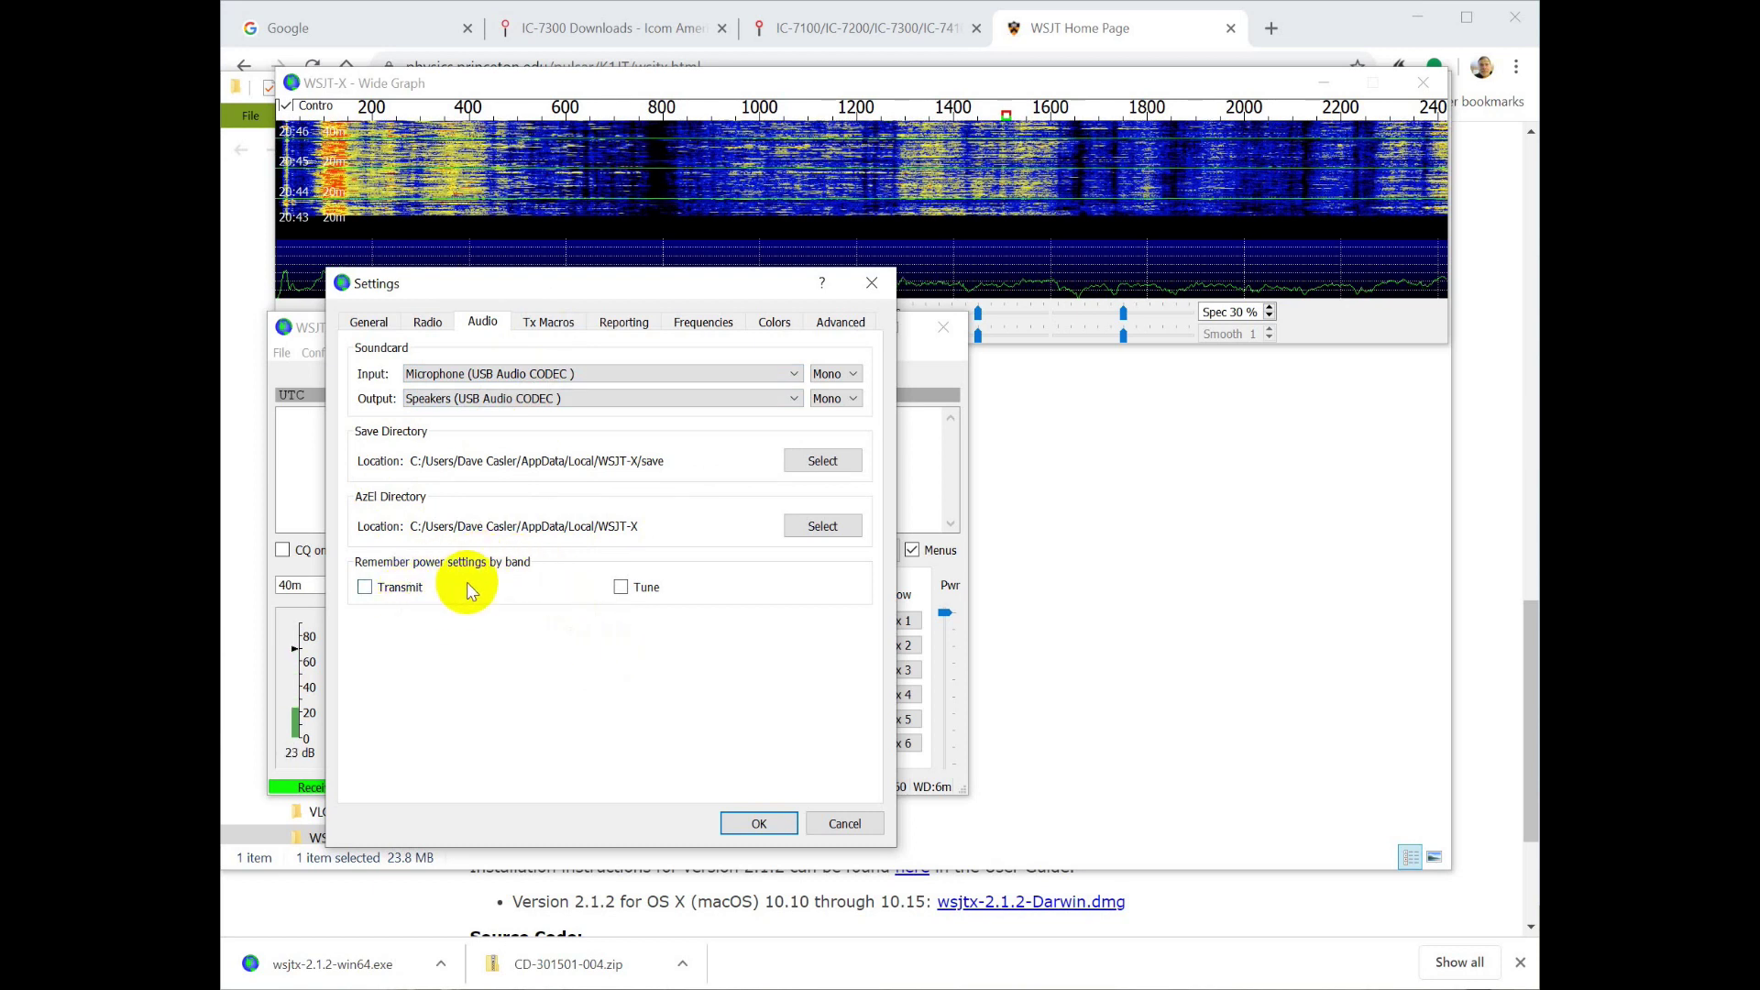
Step: Look over the Tx macros and enable Prompt me to log QSO in the reporting settings
{"action": "left_click", "coordinate": [547, 322]}
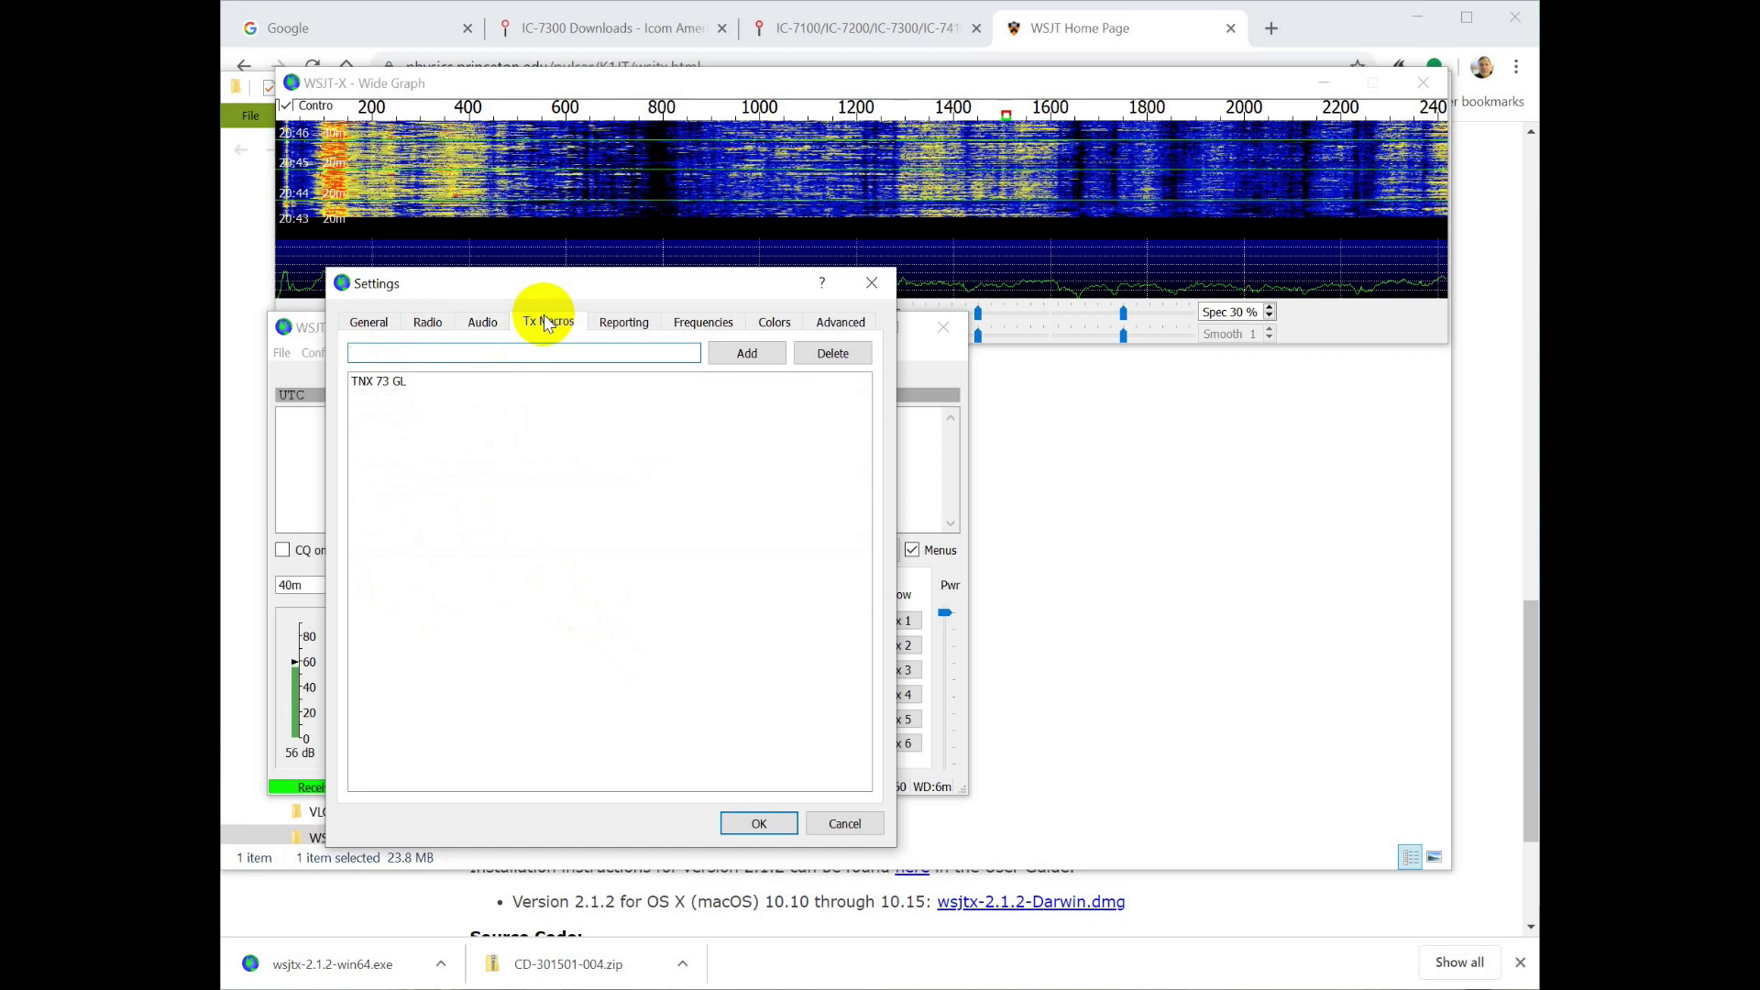
{"action": "left_click", "coordinate": [623, 322]}
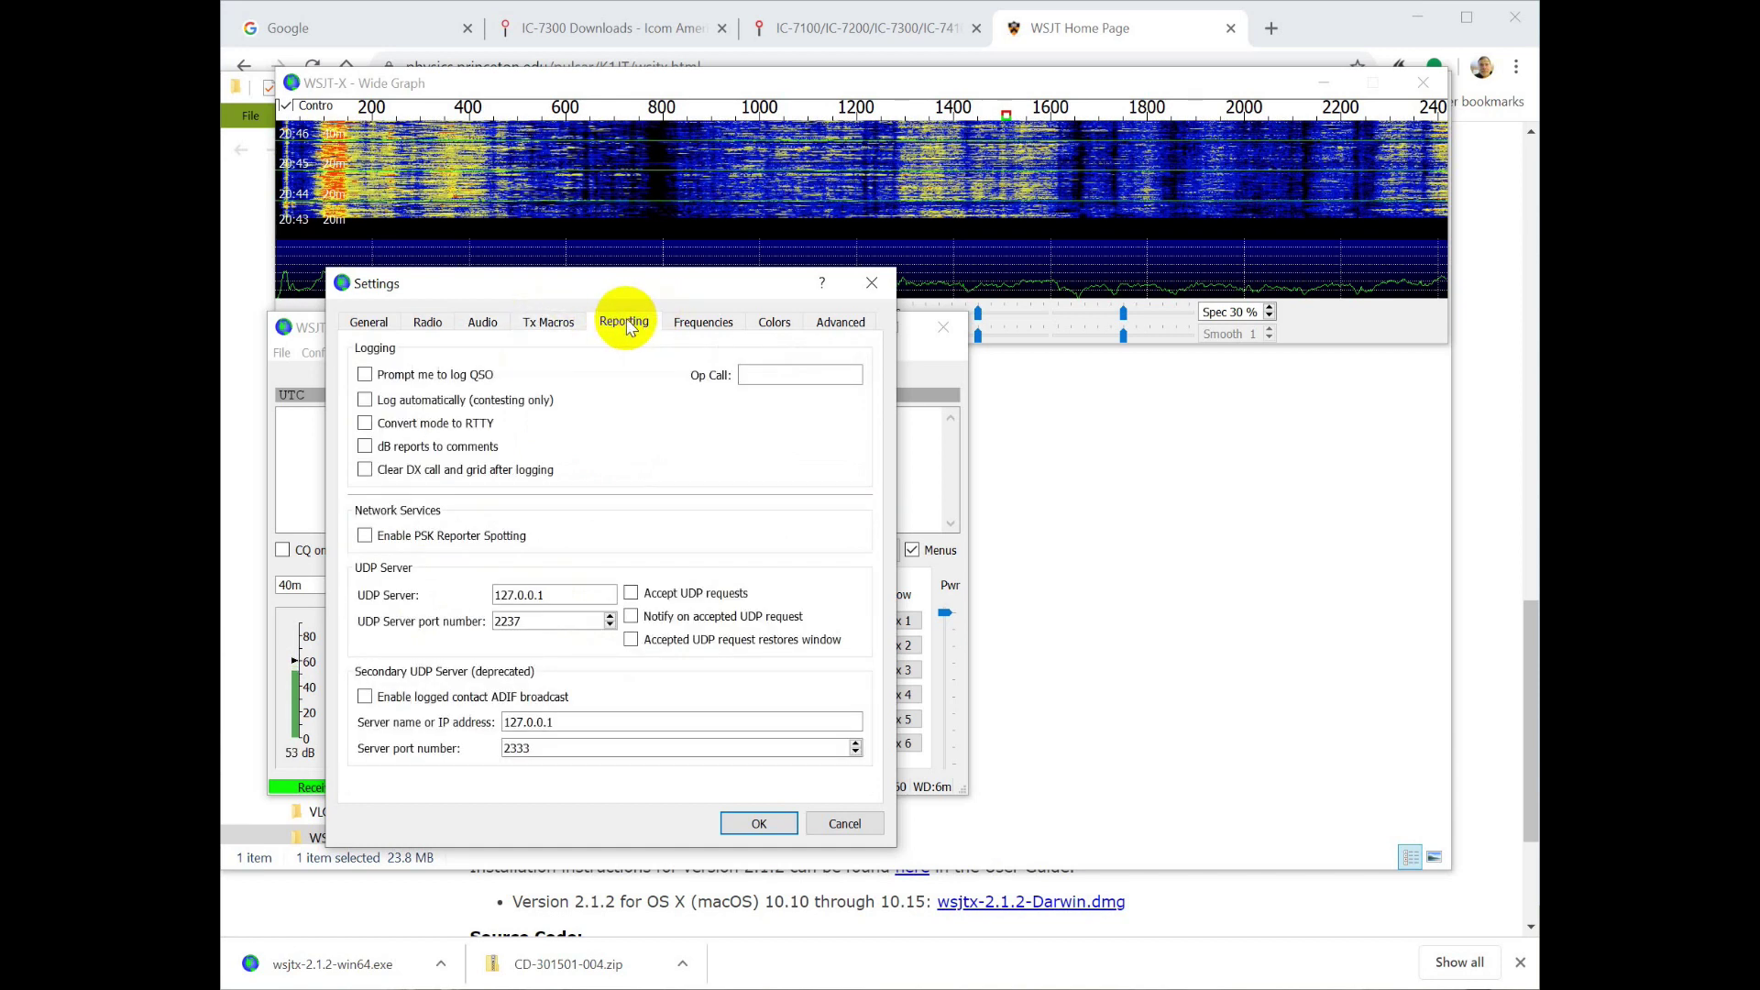
{"action": "left_click", "coordinate": [364, 376]}
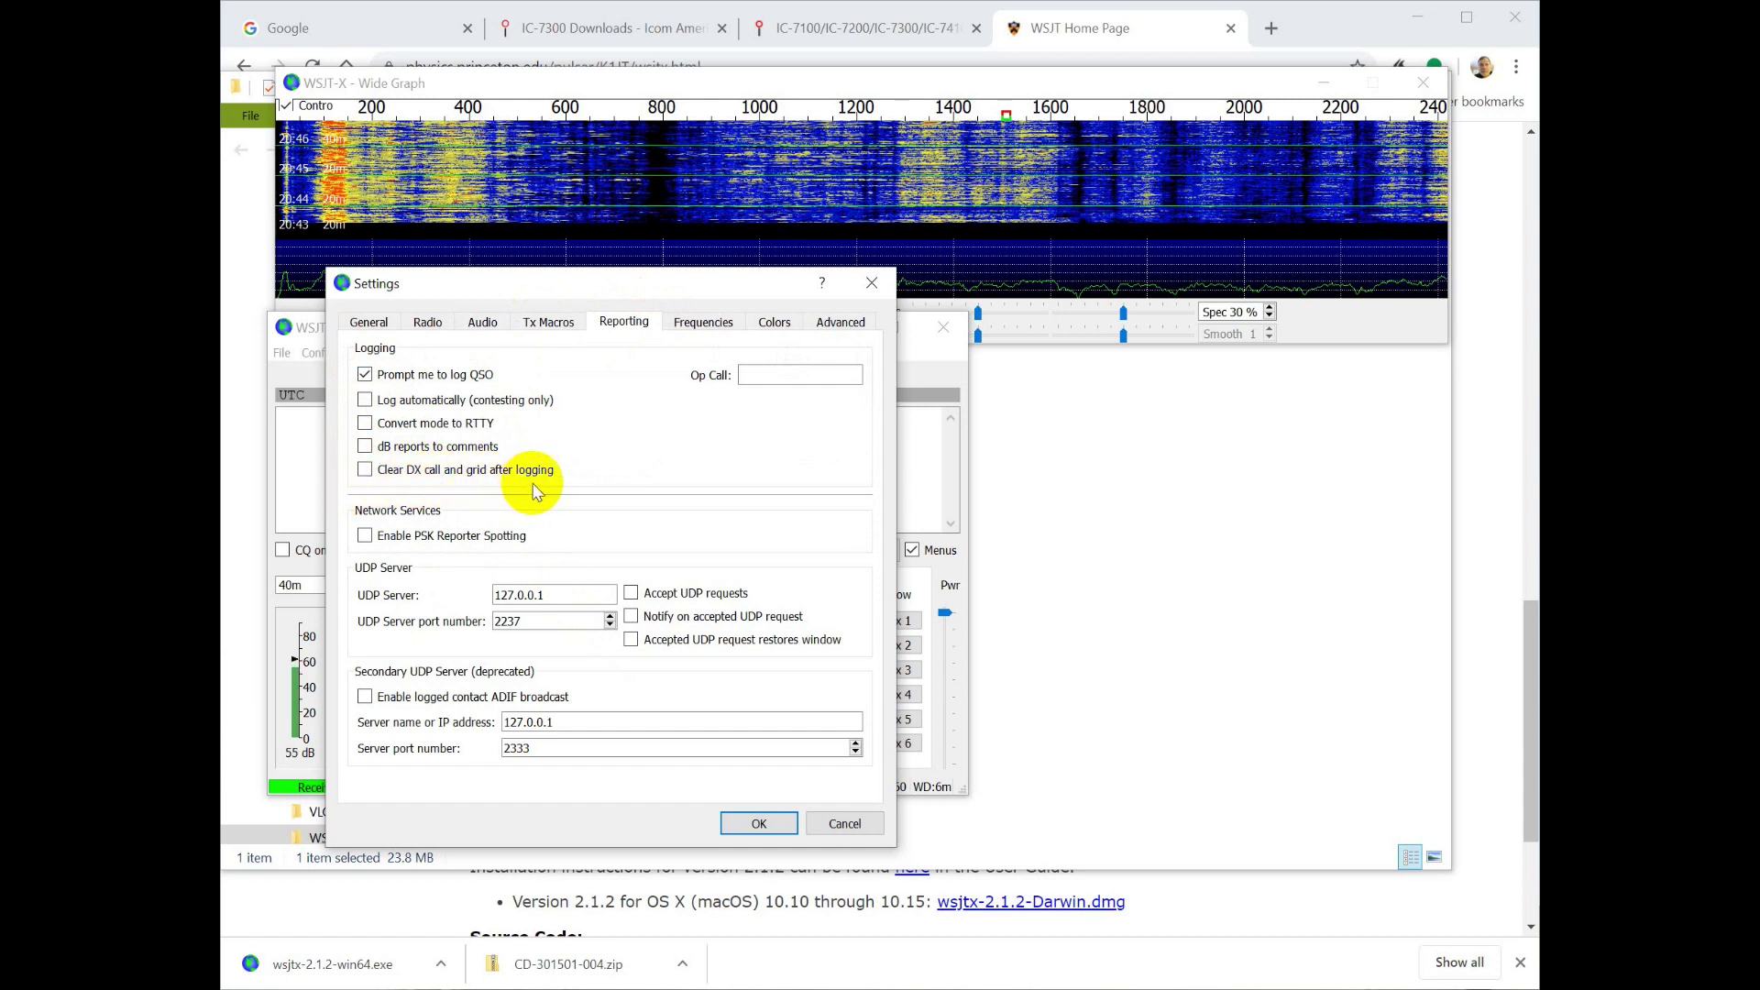
{"action": "left_click", "coordinate": [759, 373]}
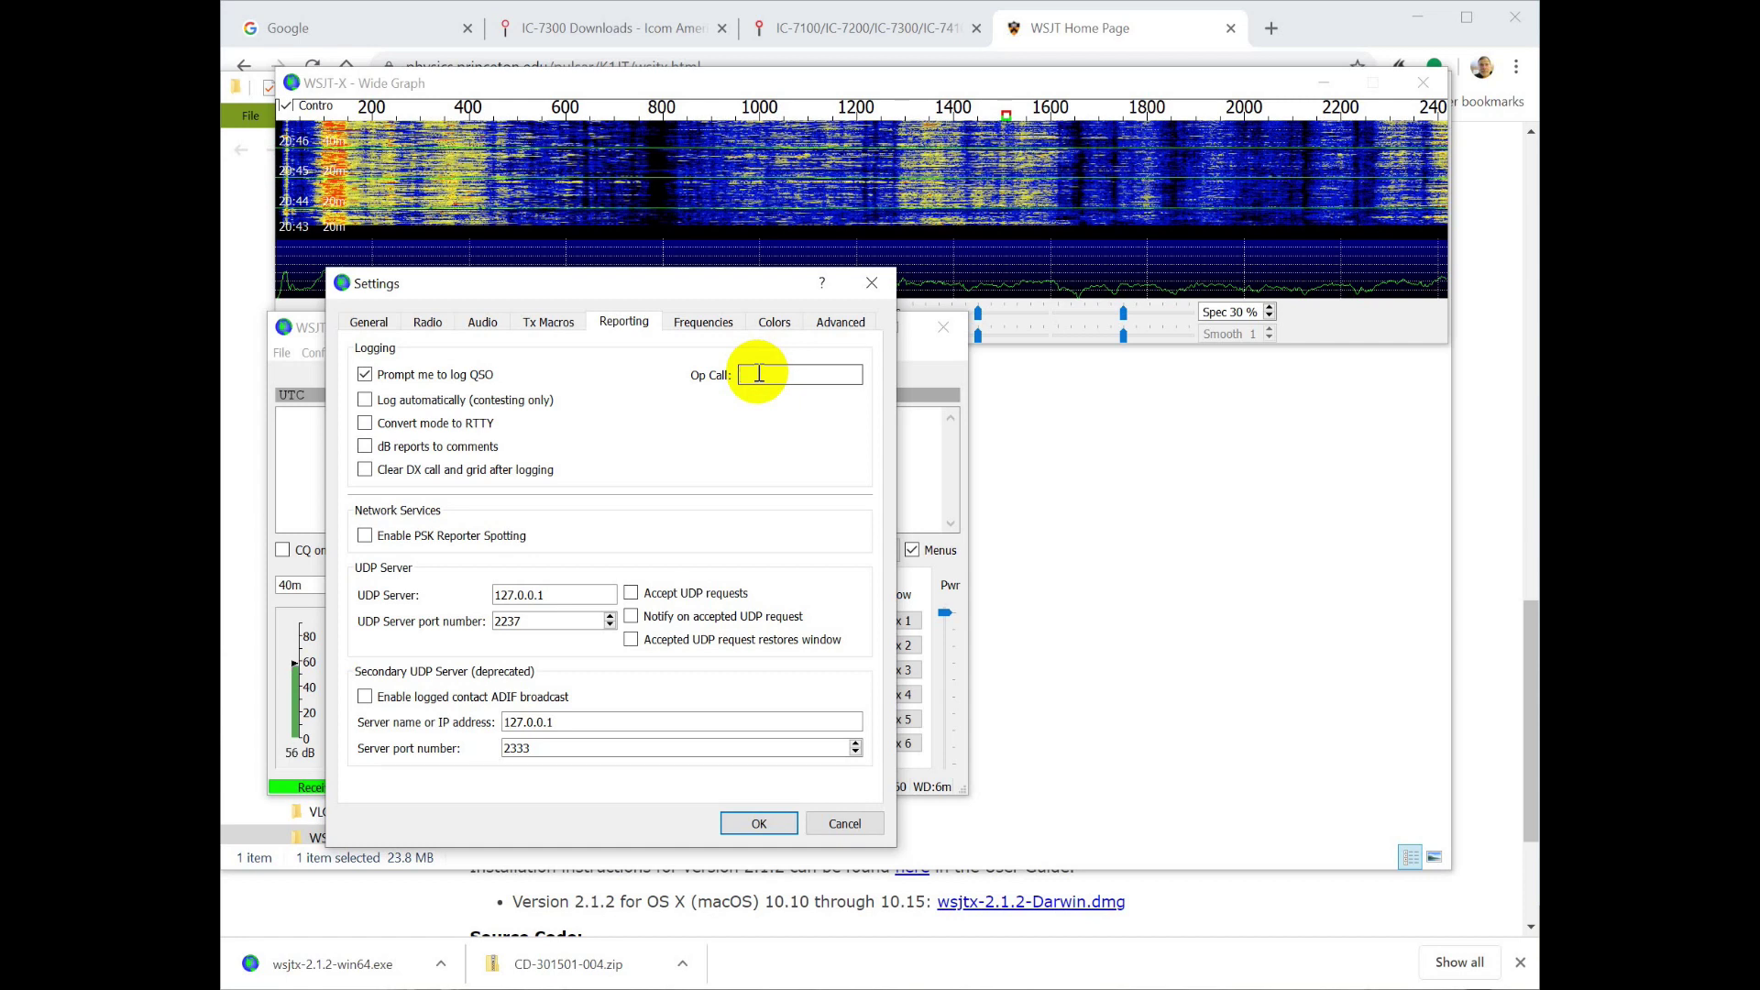
{"action": "type", "text": "KE0OG"}
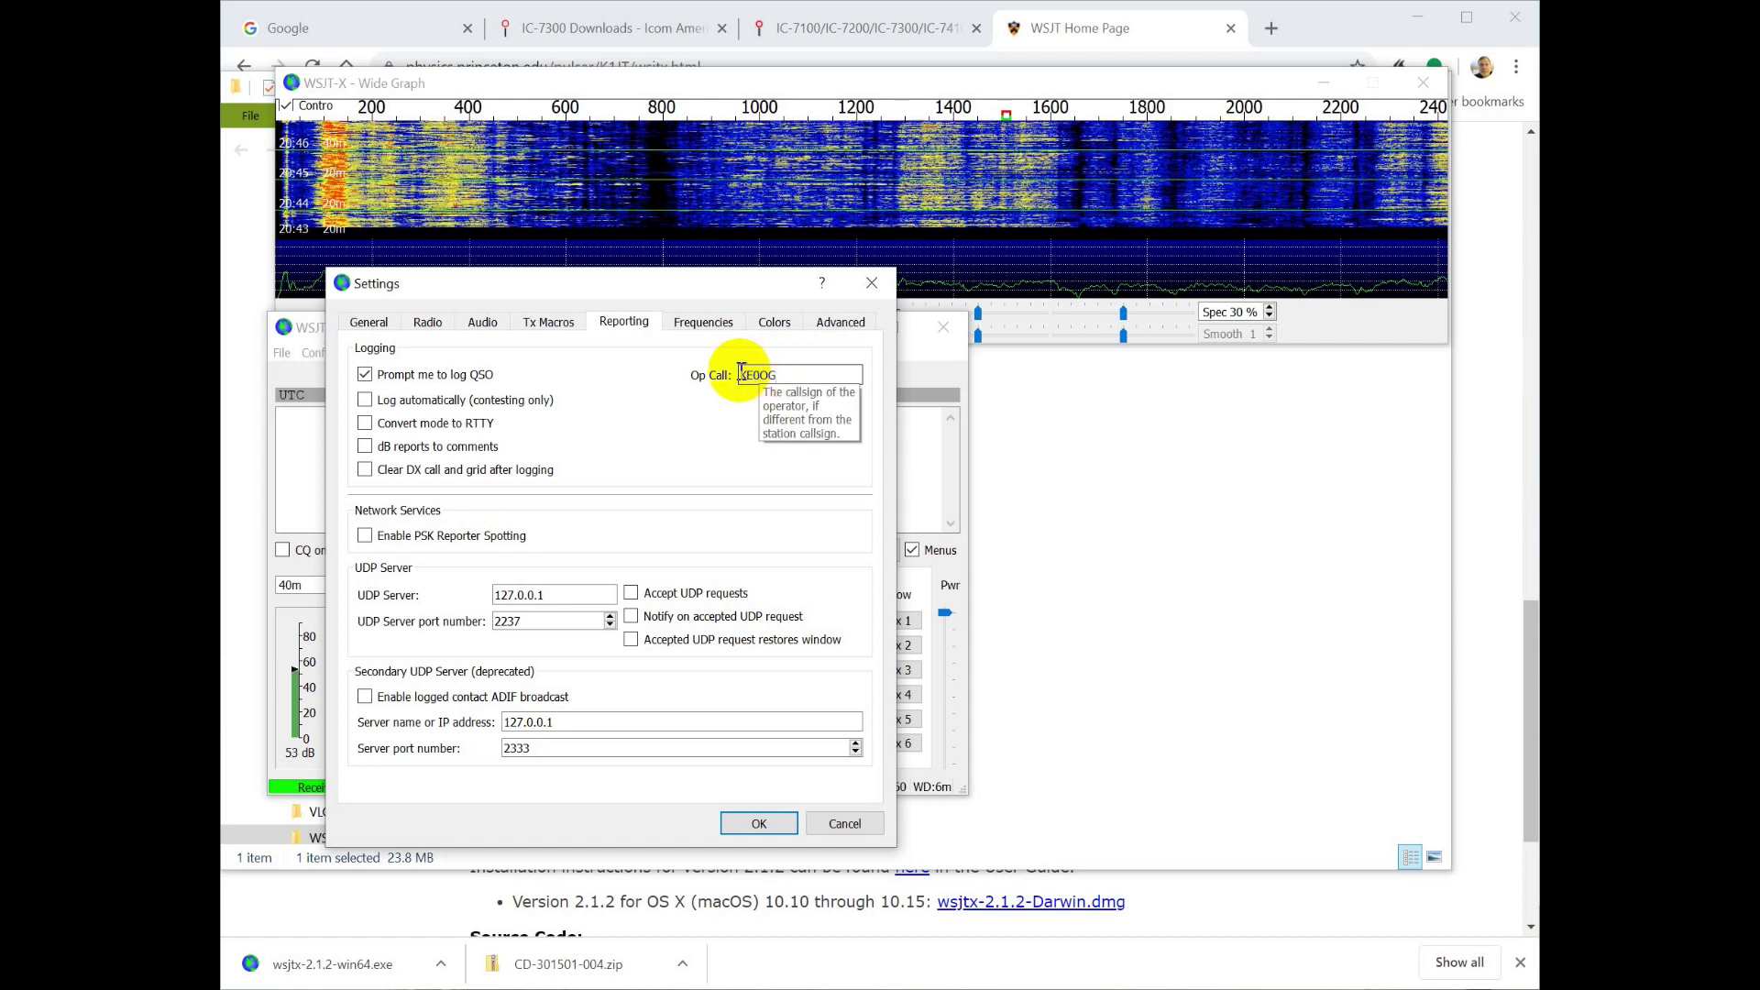
{"action": "double_click", "coordinate": [761, 374]}
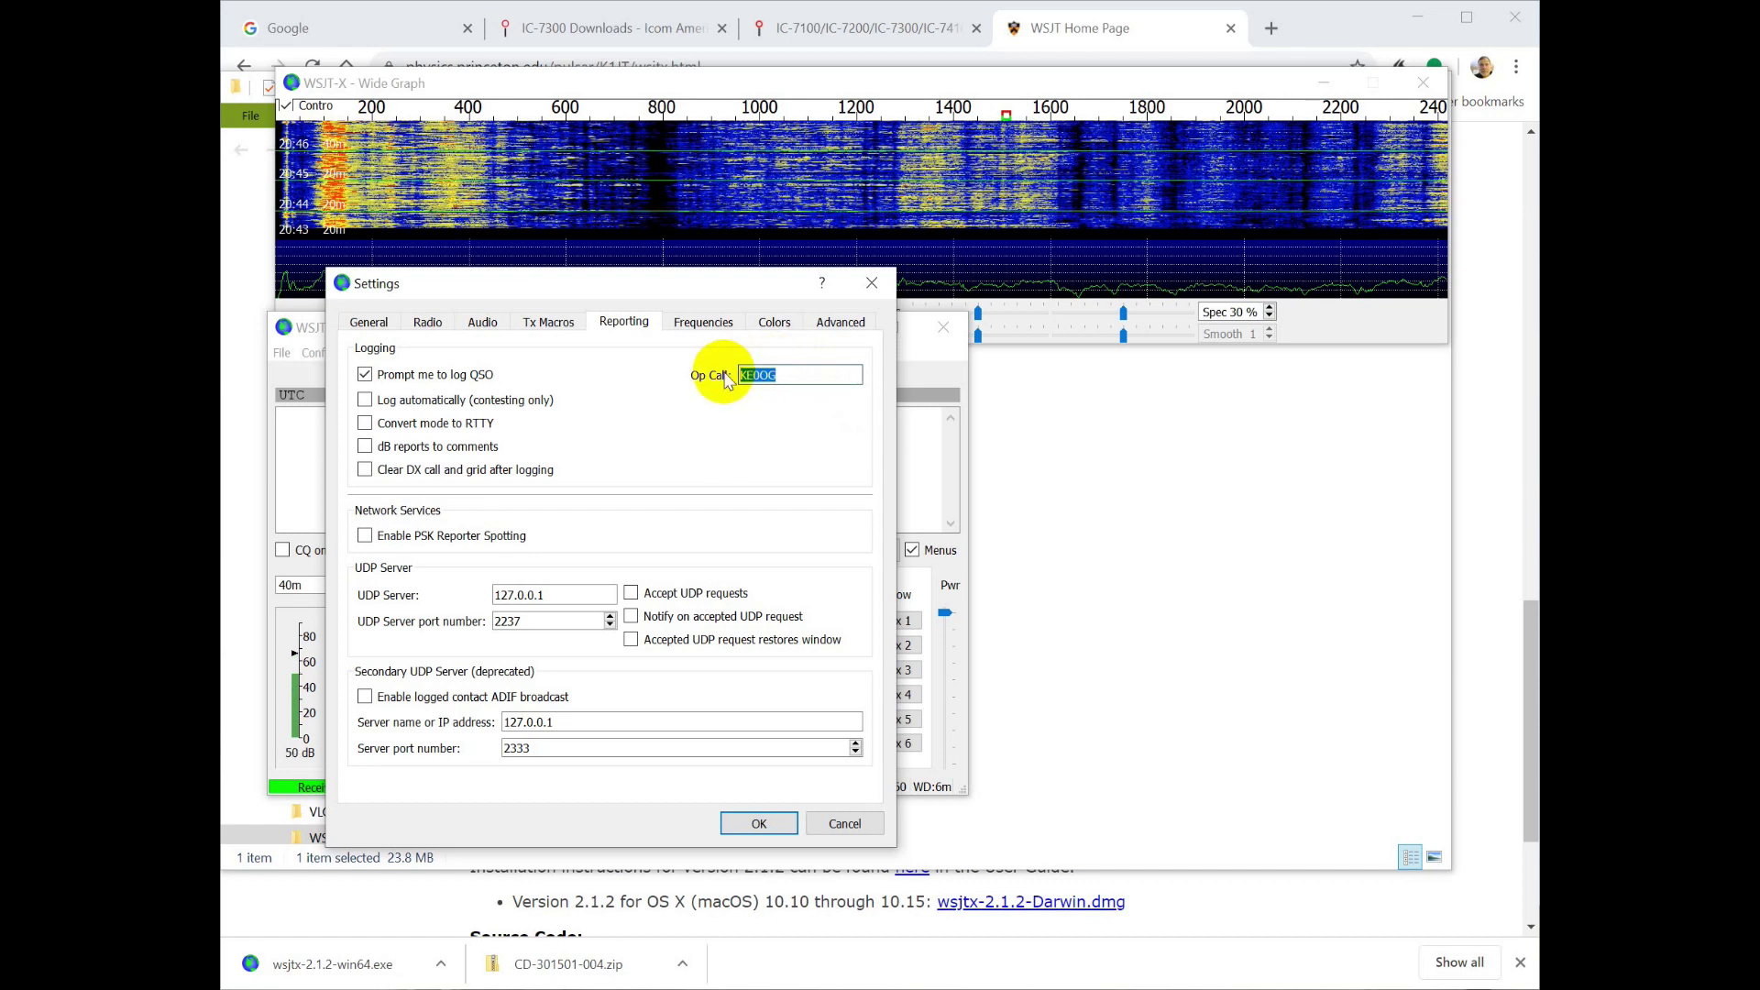
{"action": "key", "text": "BackSpace"}
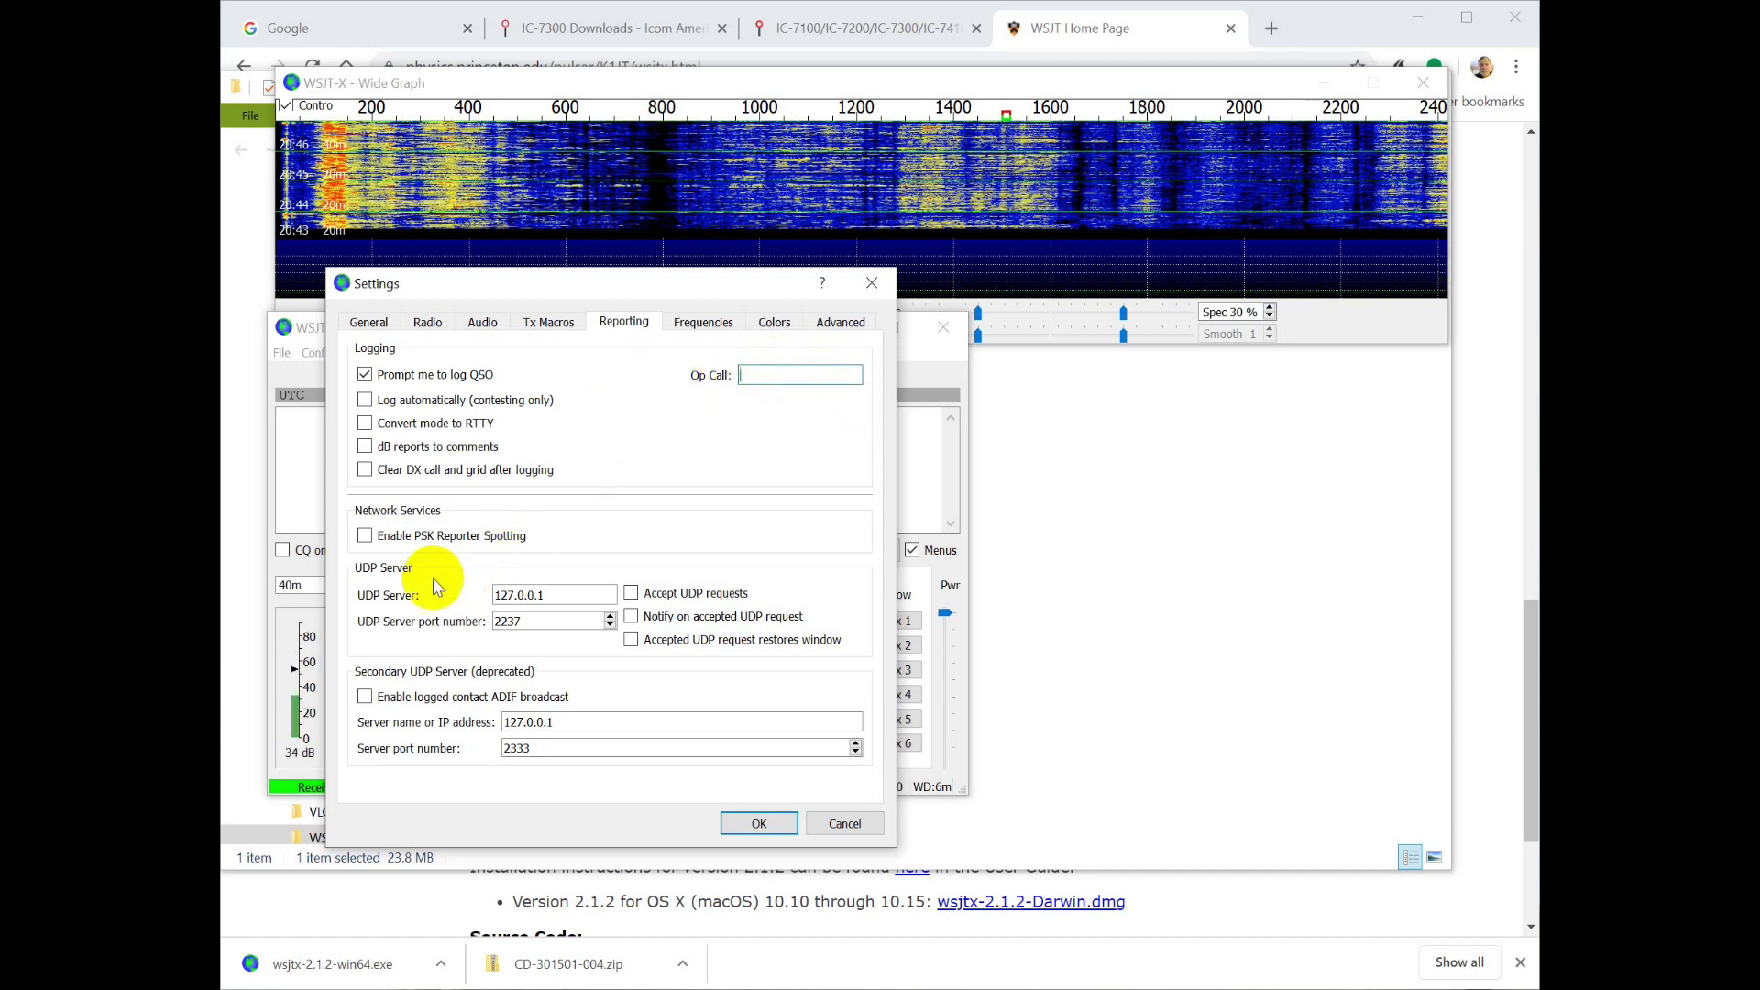
Step: Enable PSK Reporter Spotting, and apply the settings after reviewing the frequencies, colors and advanced options
{"action": "left_click", "coordinate": [371, 539]}
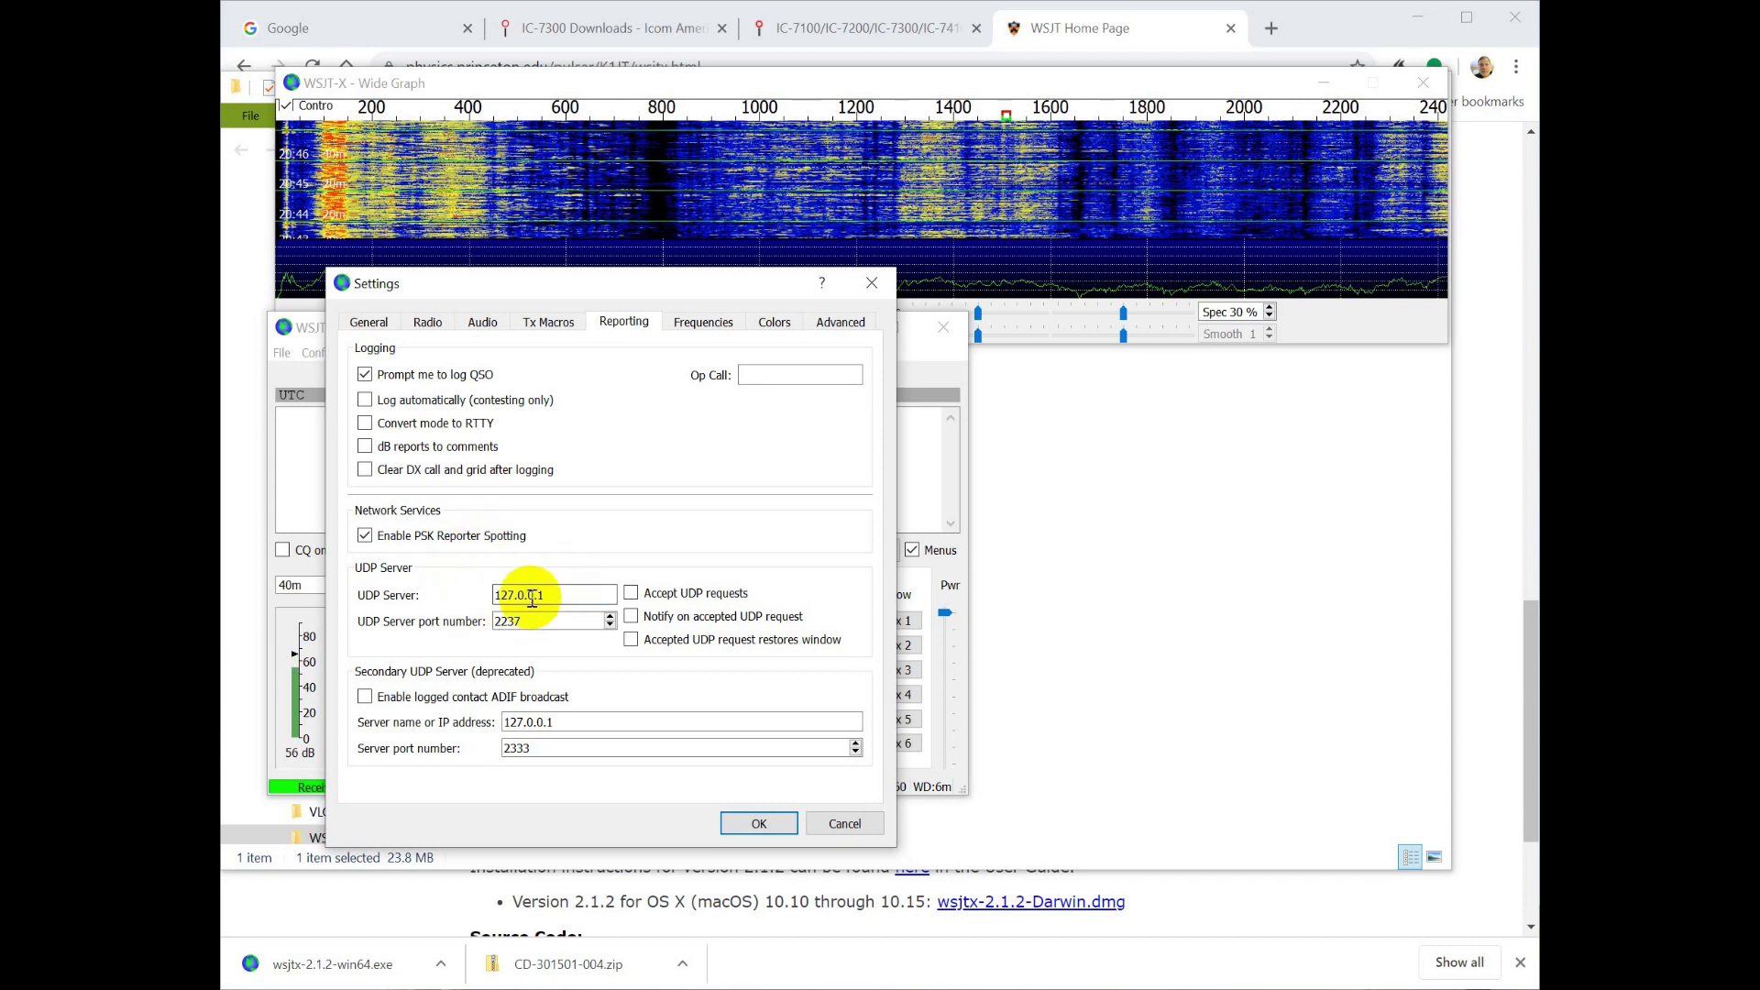
{"action": "mouse_move", "coordinate": [563, 585]}
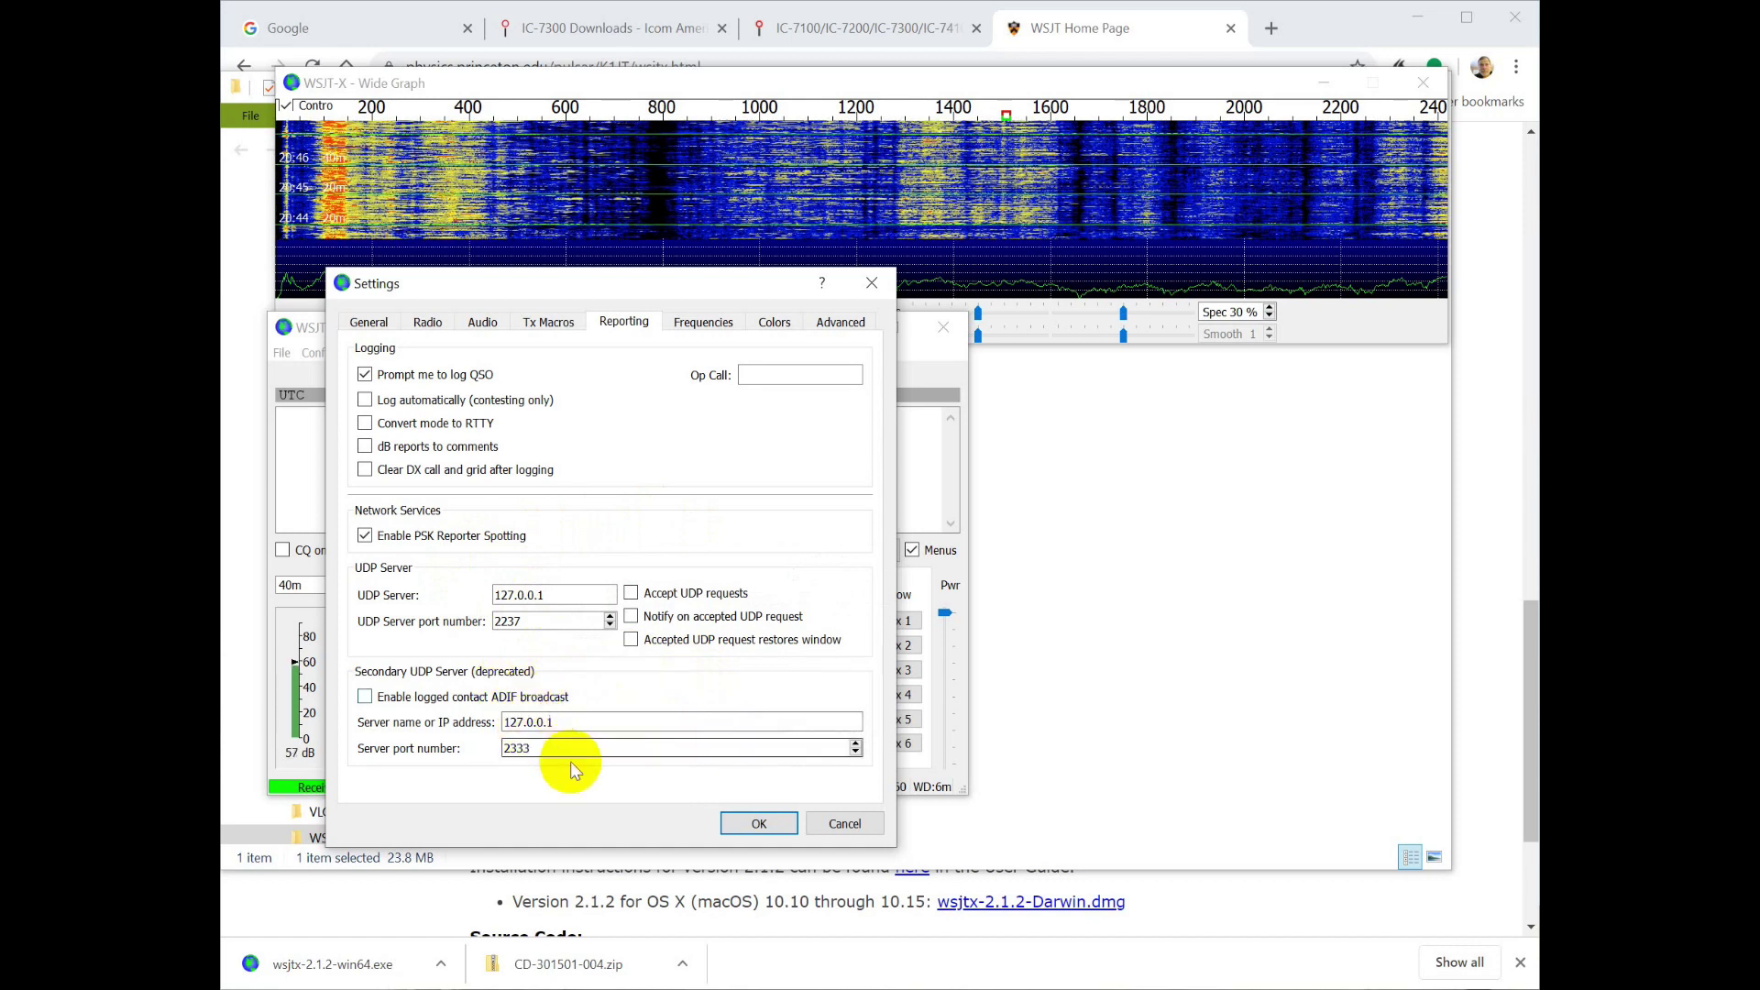
{"action": "left_click", "coordinate": [697, 328]}
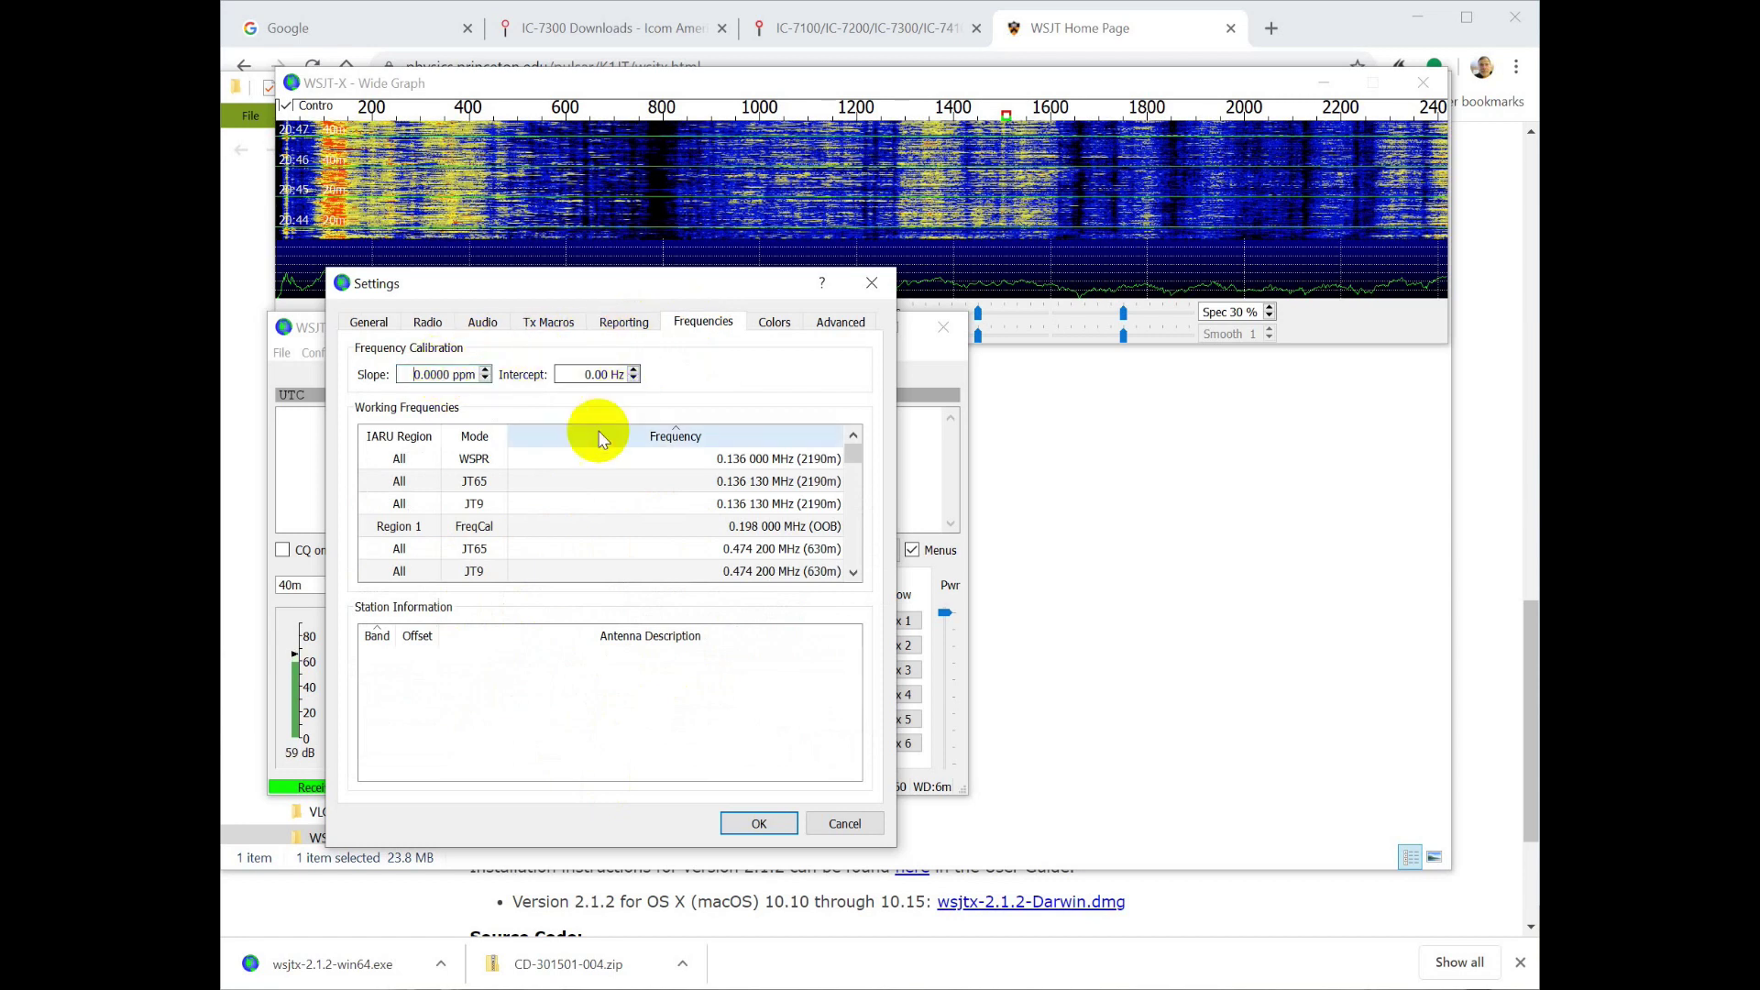
{"action": "left_click", "coordinate": [775, 326]}
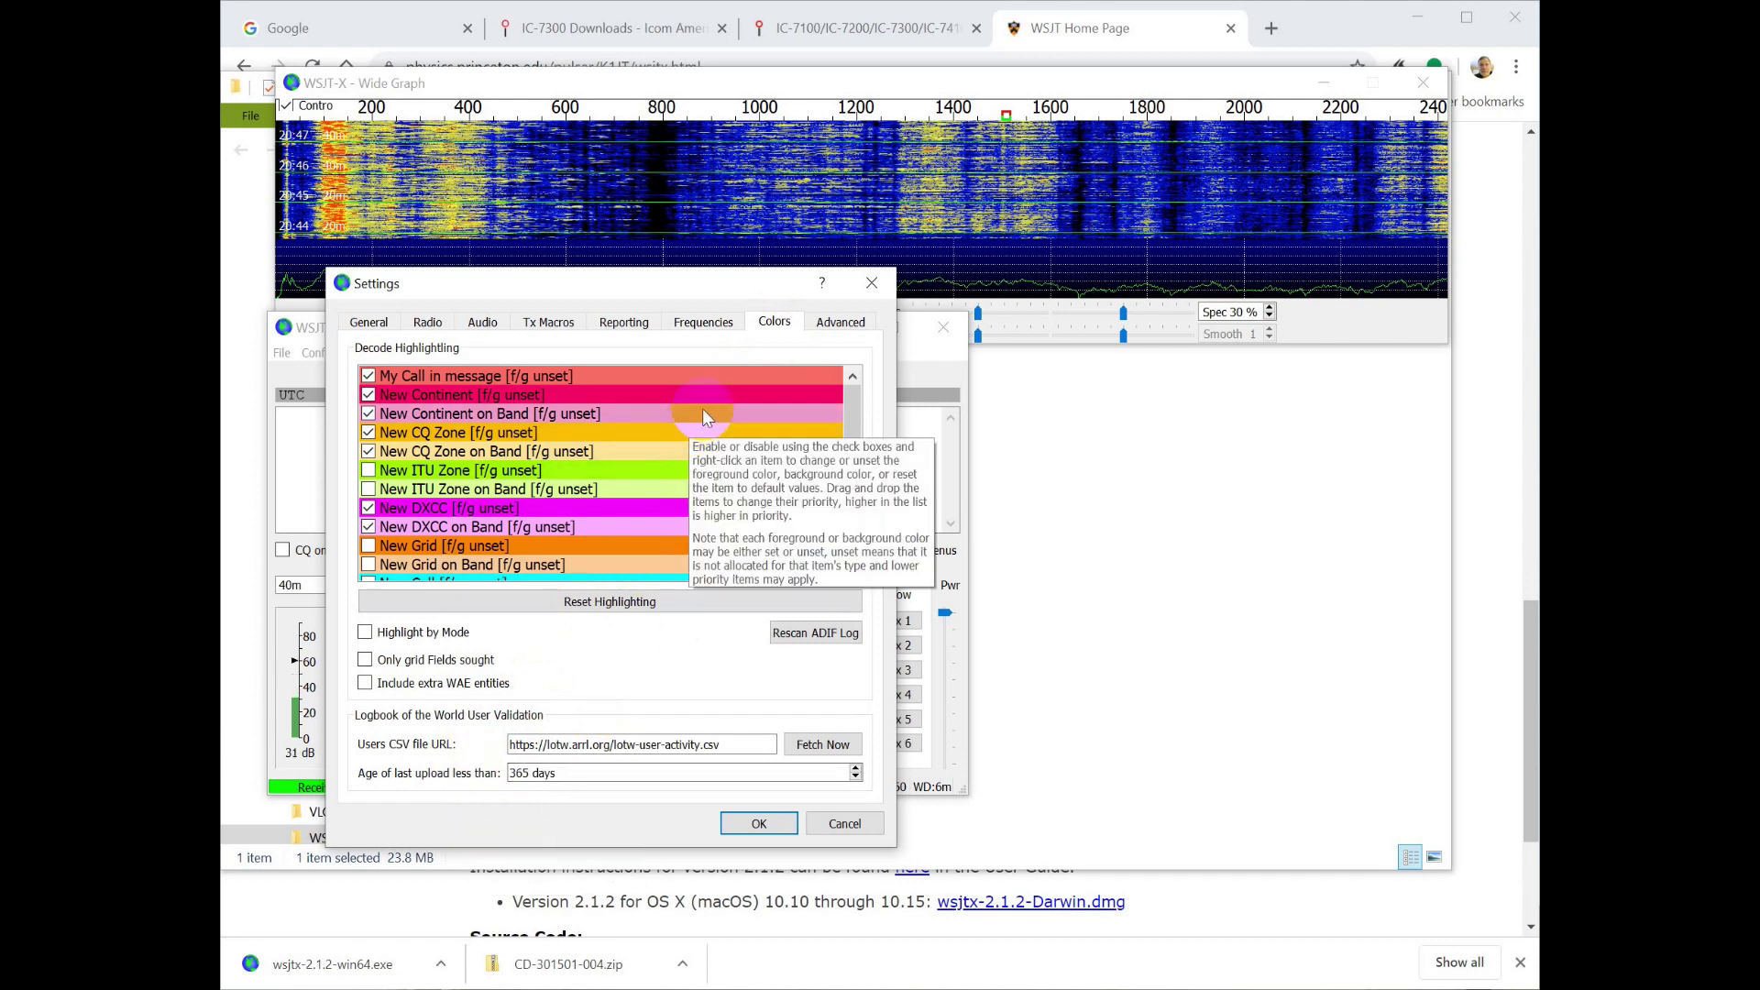
{"action": "left_click", "coordinate": [836, 322]}
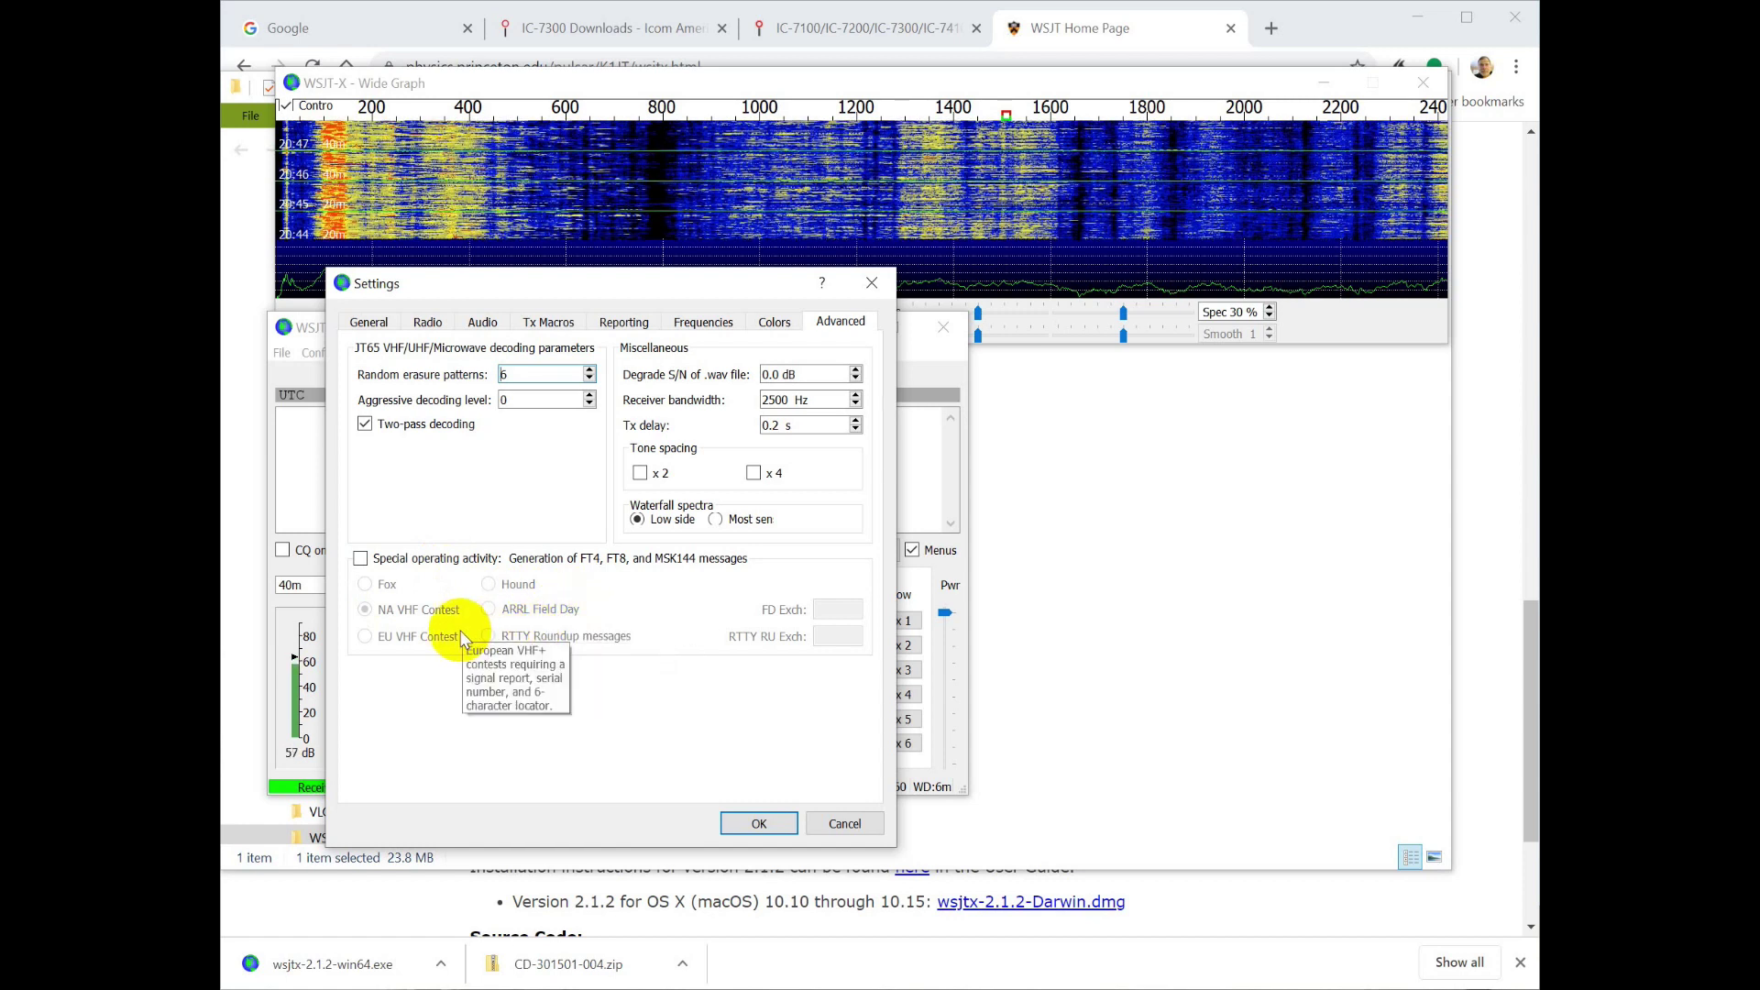
{"action": "left_click", "coordinate": [759, 824]}
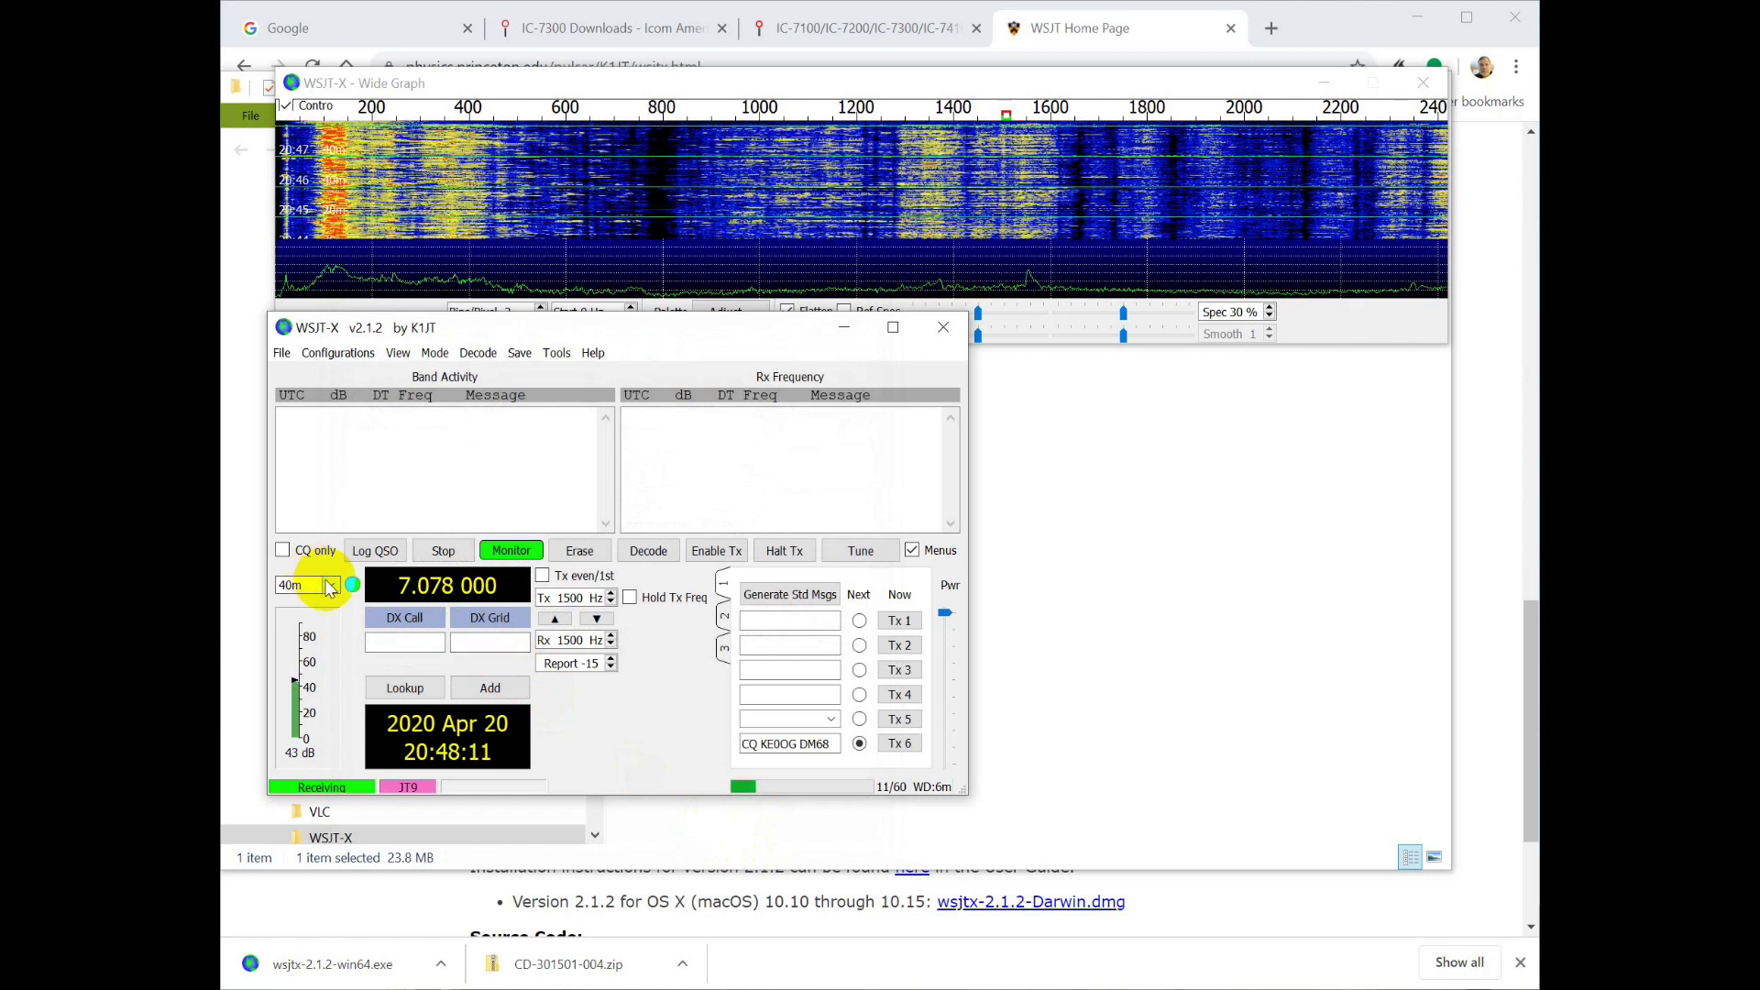
Step: Switch to 14.078 MHz (20m) and run a tune transmission to lower the transmit power level
{"action": "left_click", "coordinate": [331, 586]}
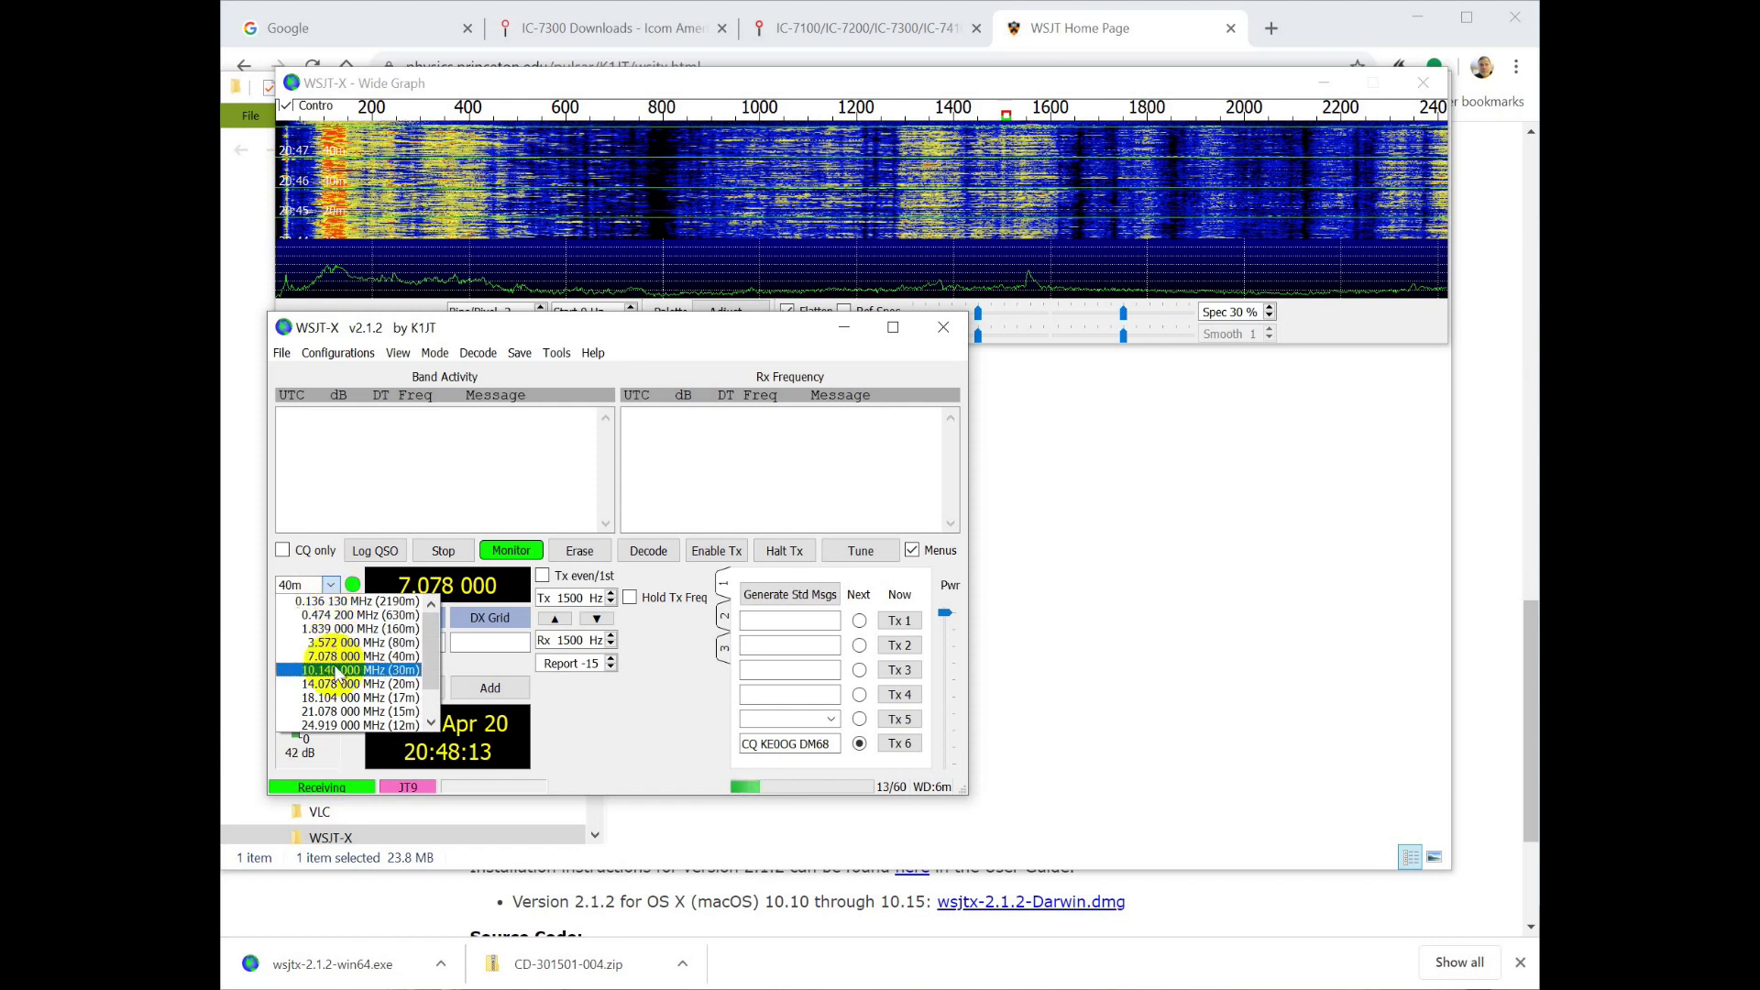
{"action": "left_click", "coordinate": [334, 686]}
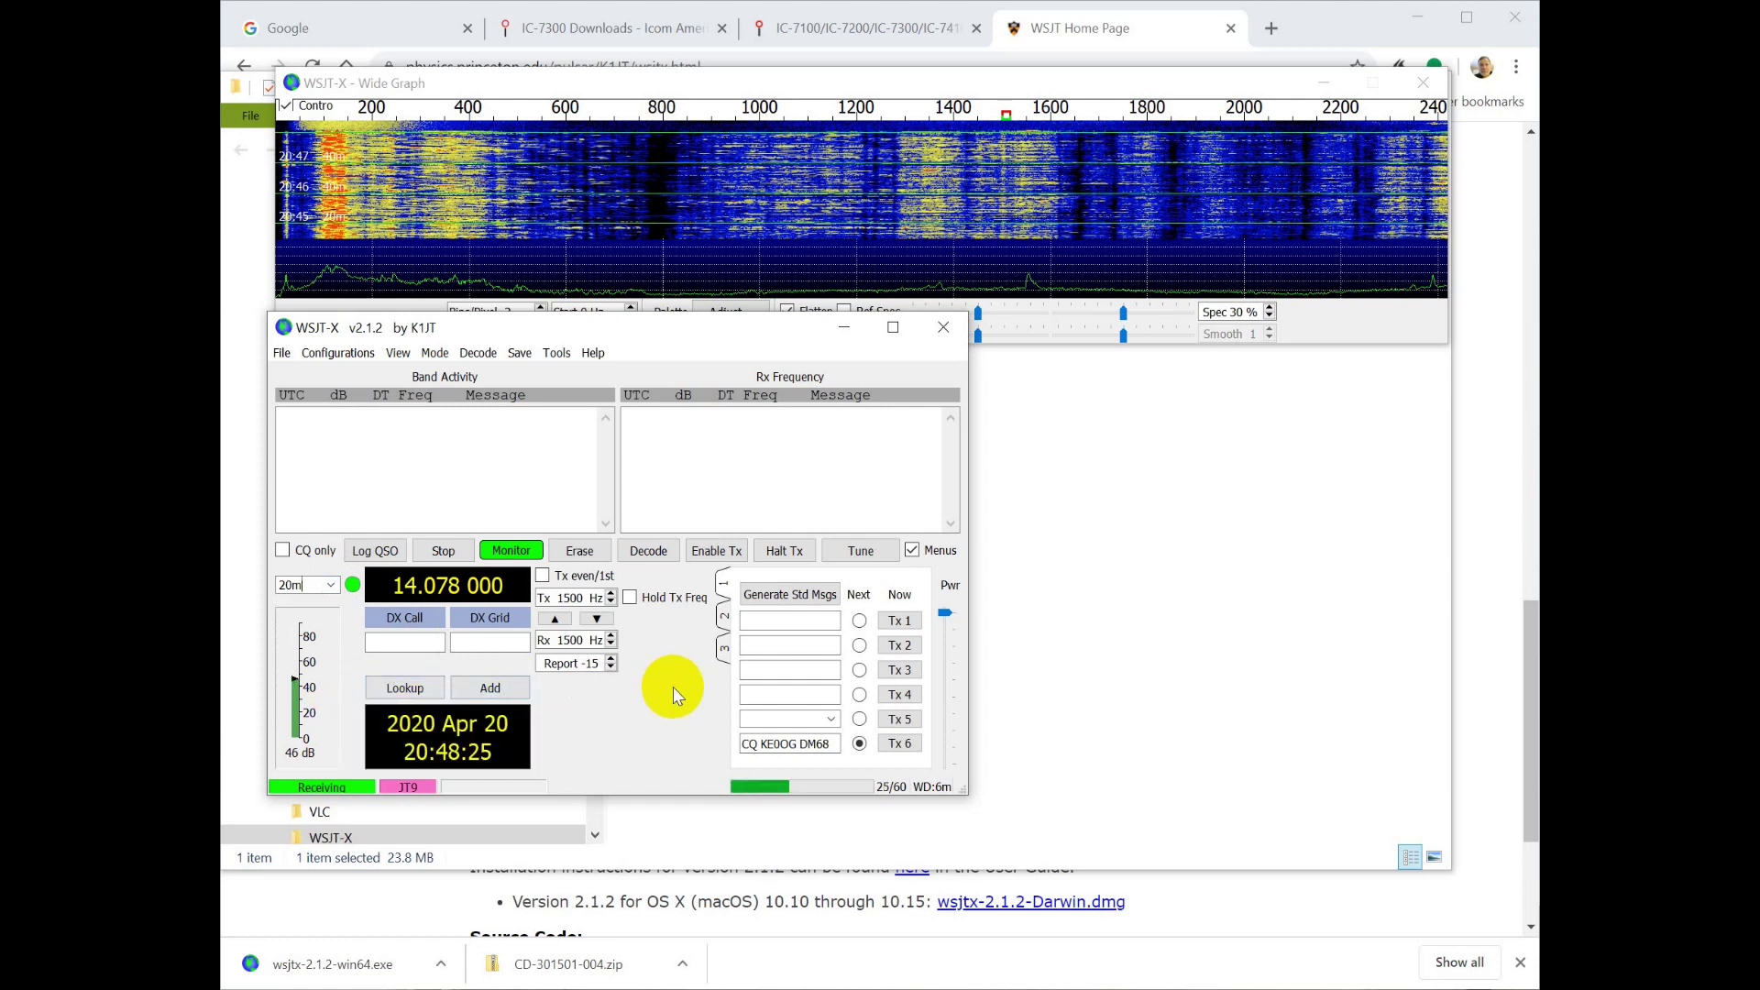
{"action": "left_click", "coordinate": [861, 553]}
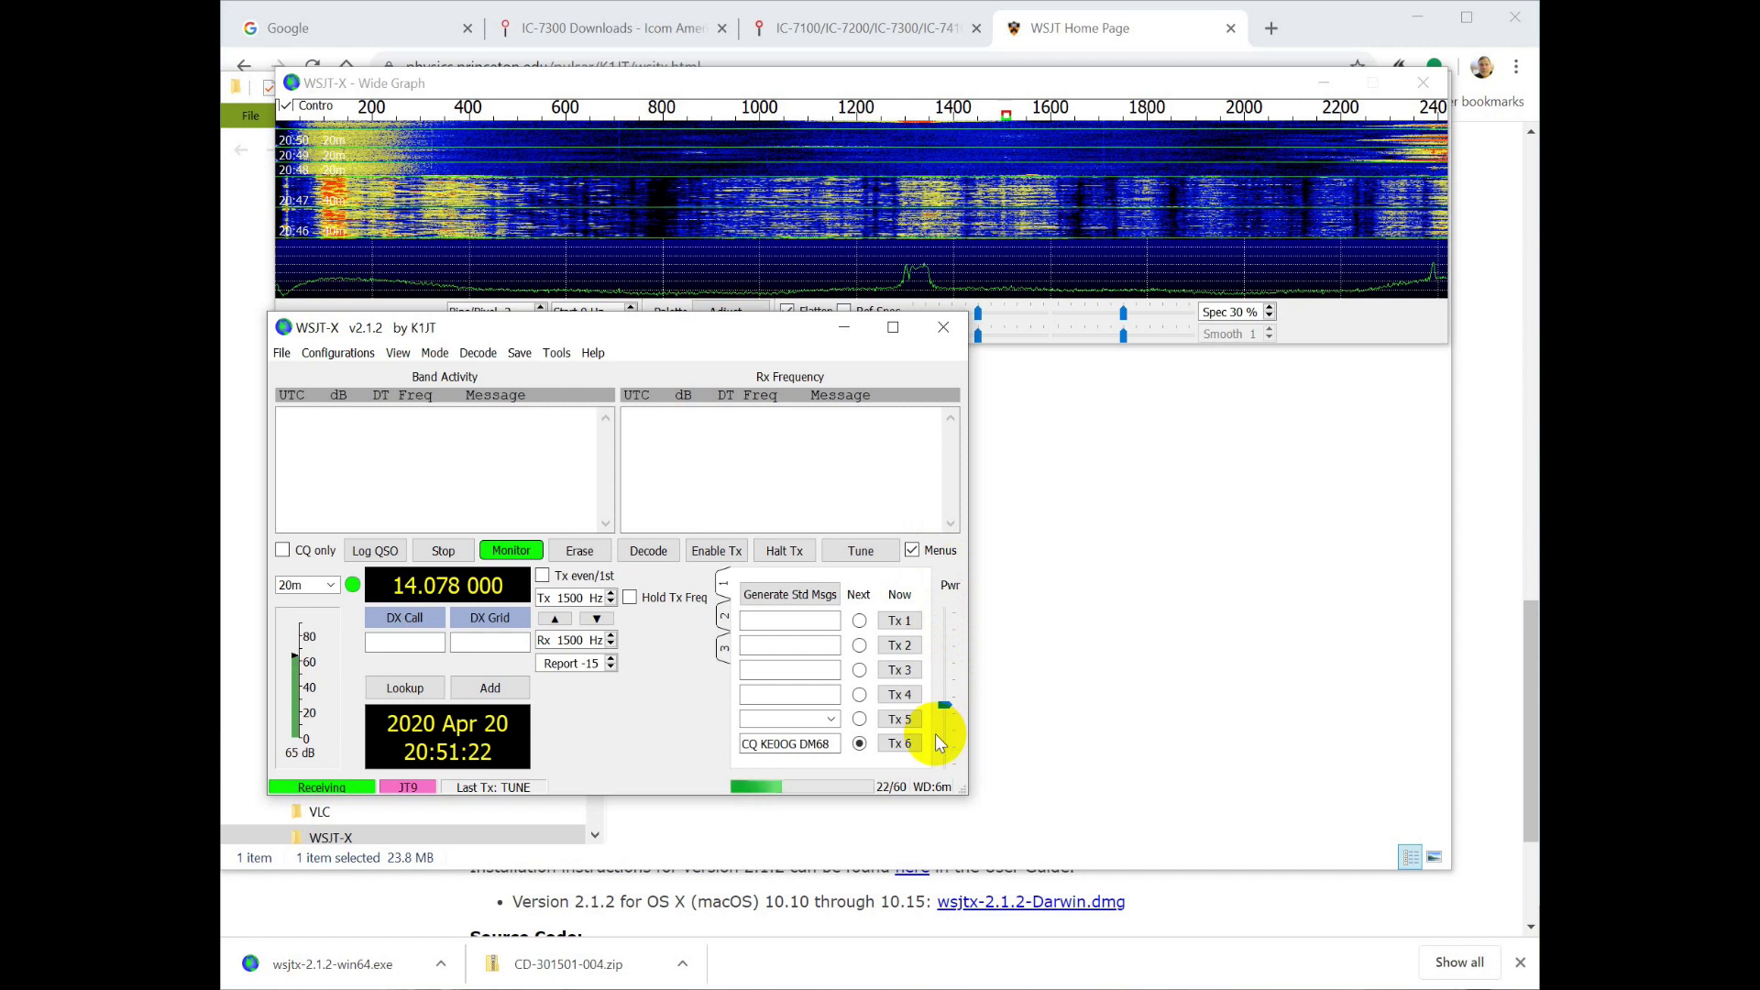
Step: Move the main window below the waterfall controls and change the operating mode to FT8
{"action": "left_click_drag", "start_coordinate": [712, 322], "coordinate": [770, 327]}
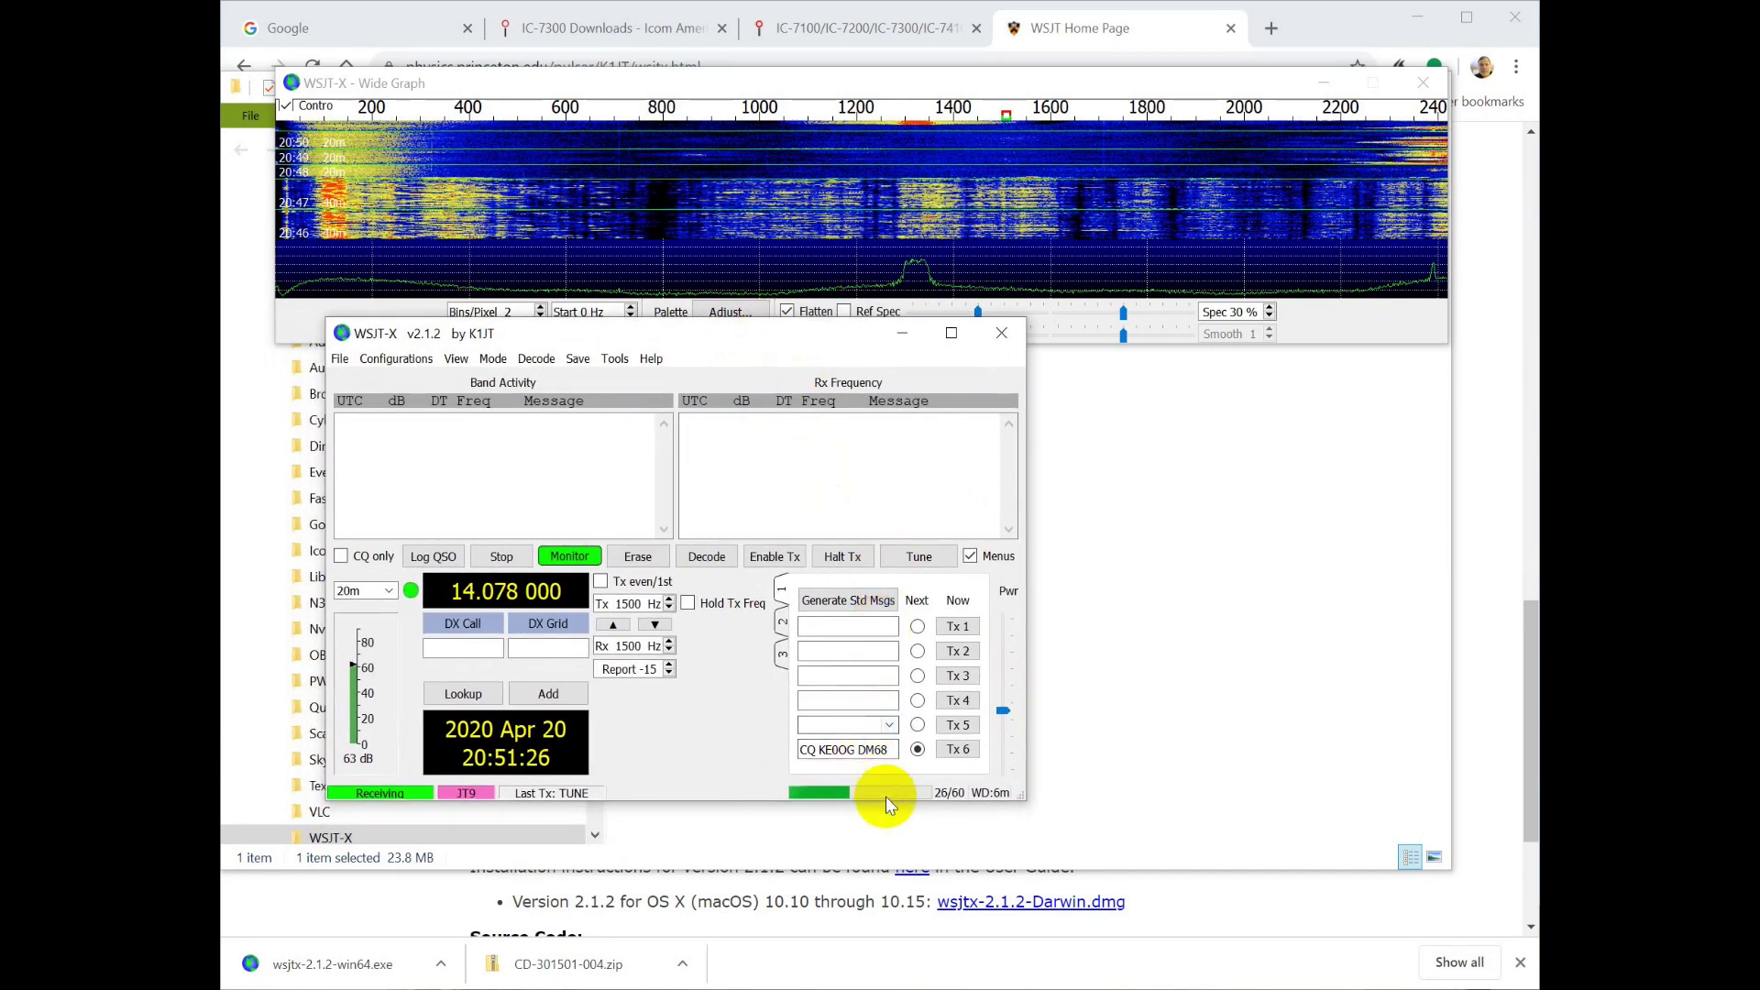
{"action": "left_click_drag", "start_coordinate": [738, 334], "coordinate": [735, 388]}
{"action": "left_click", "coordinate": [490, 415]}
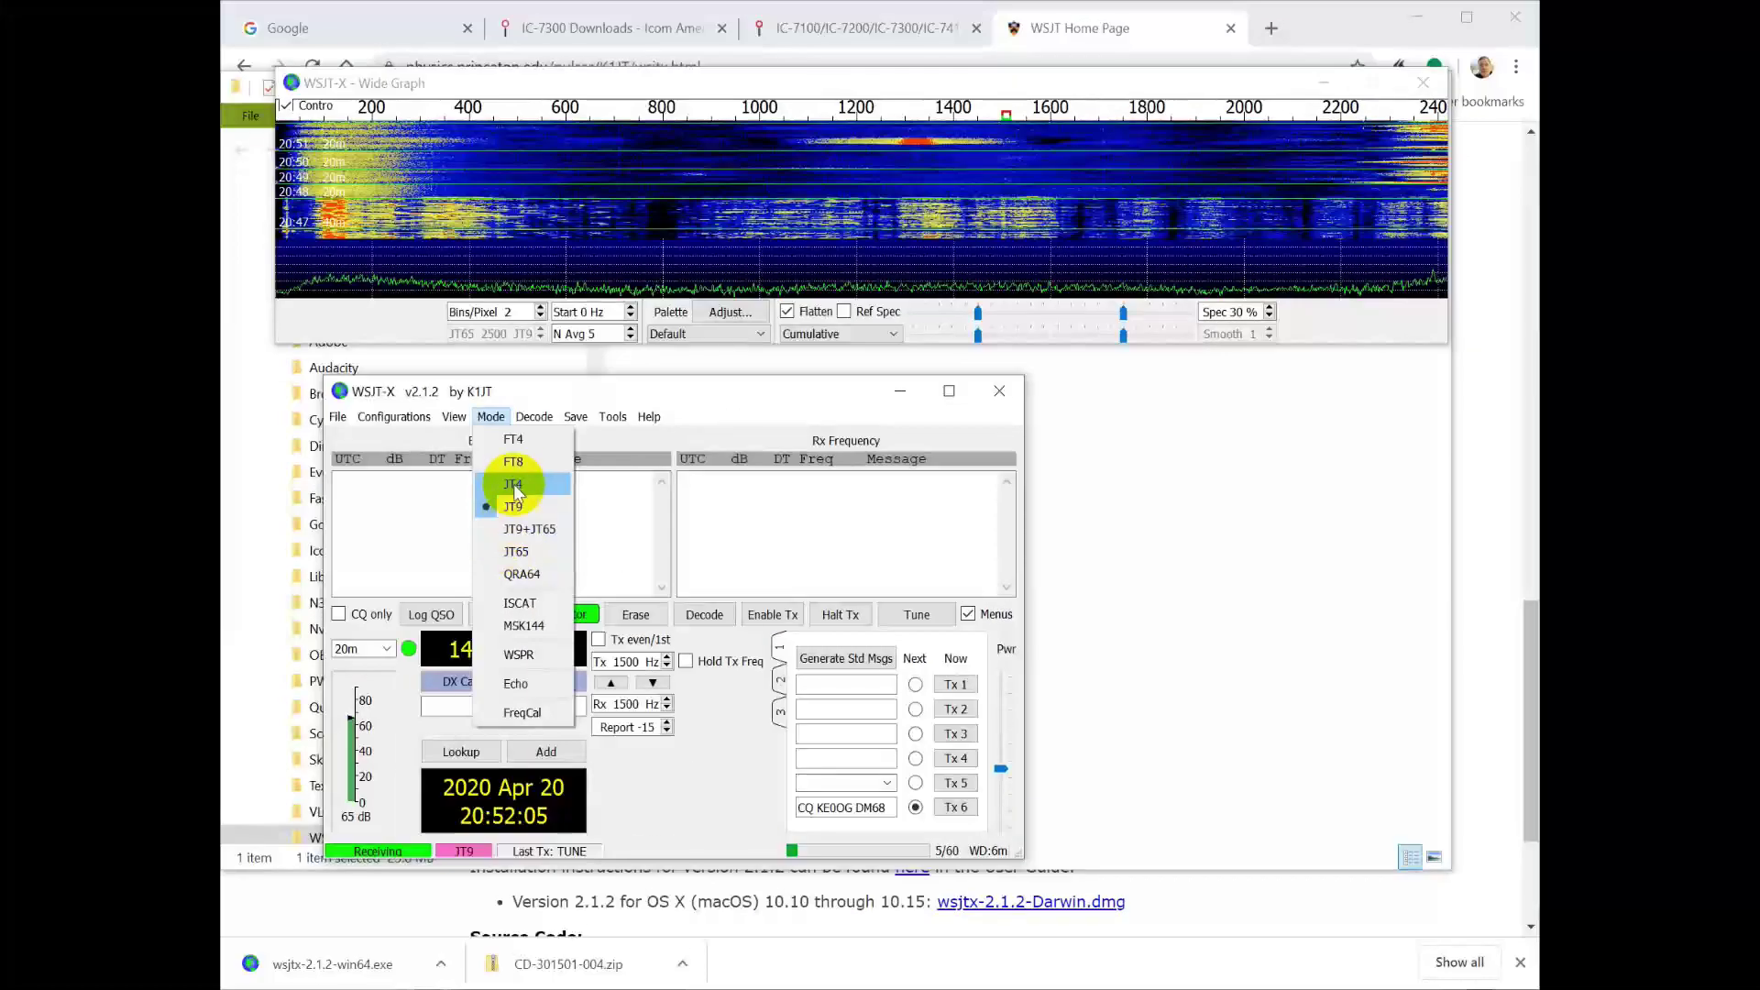
{"action": "left_click", "coordinate": [513, 461]}
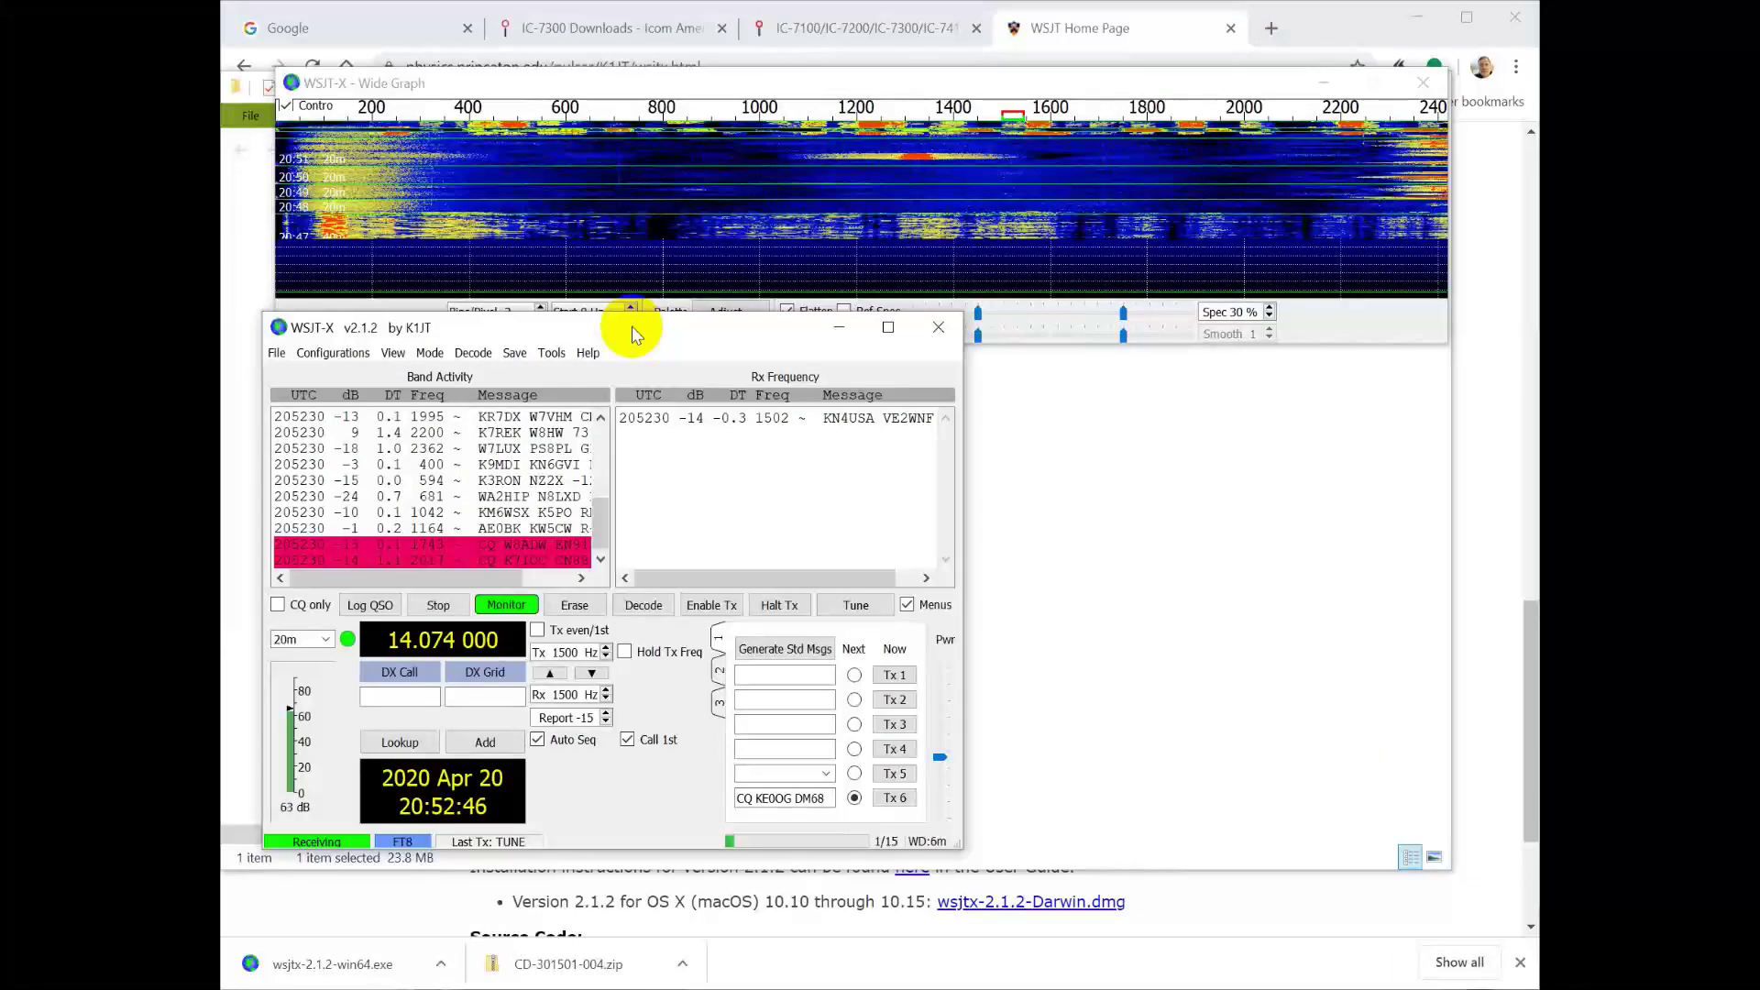
Step: Enlarge the main window and answer stations calling CQ on 20m, sending the generated grid and dB report messages
{"action": "left_click_drag", "start_coordinate": [636, 334], "coordinate": [633, 51]}
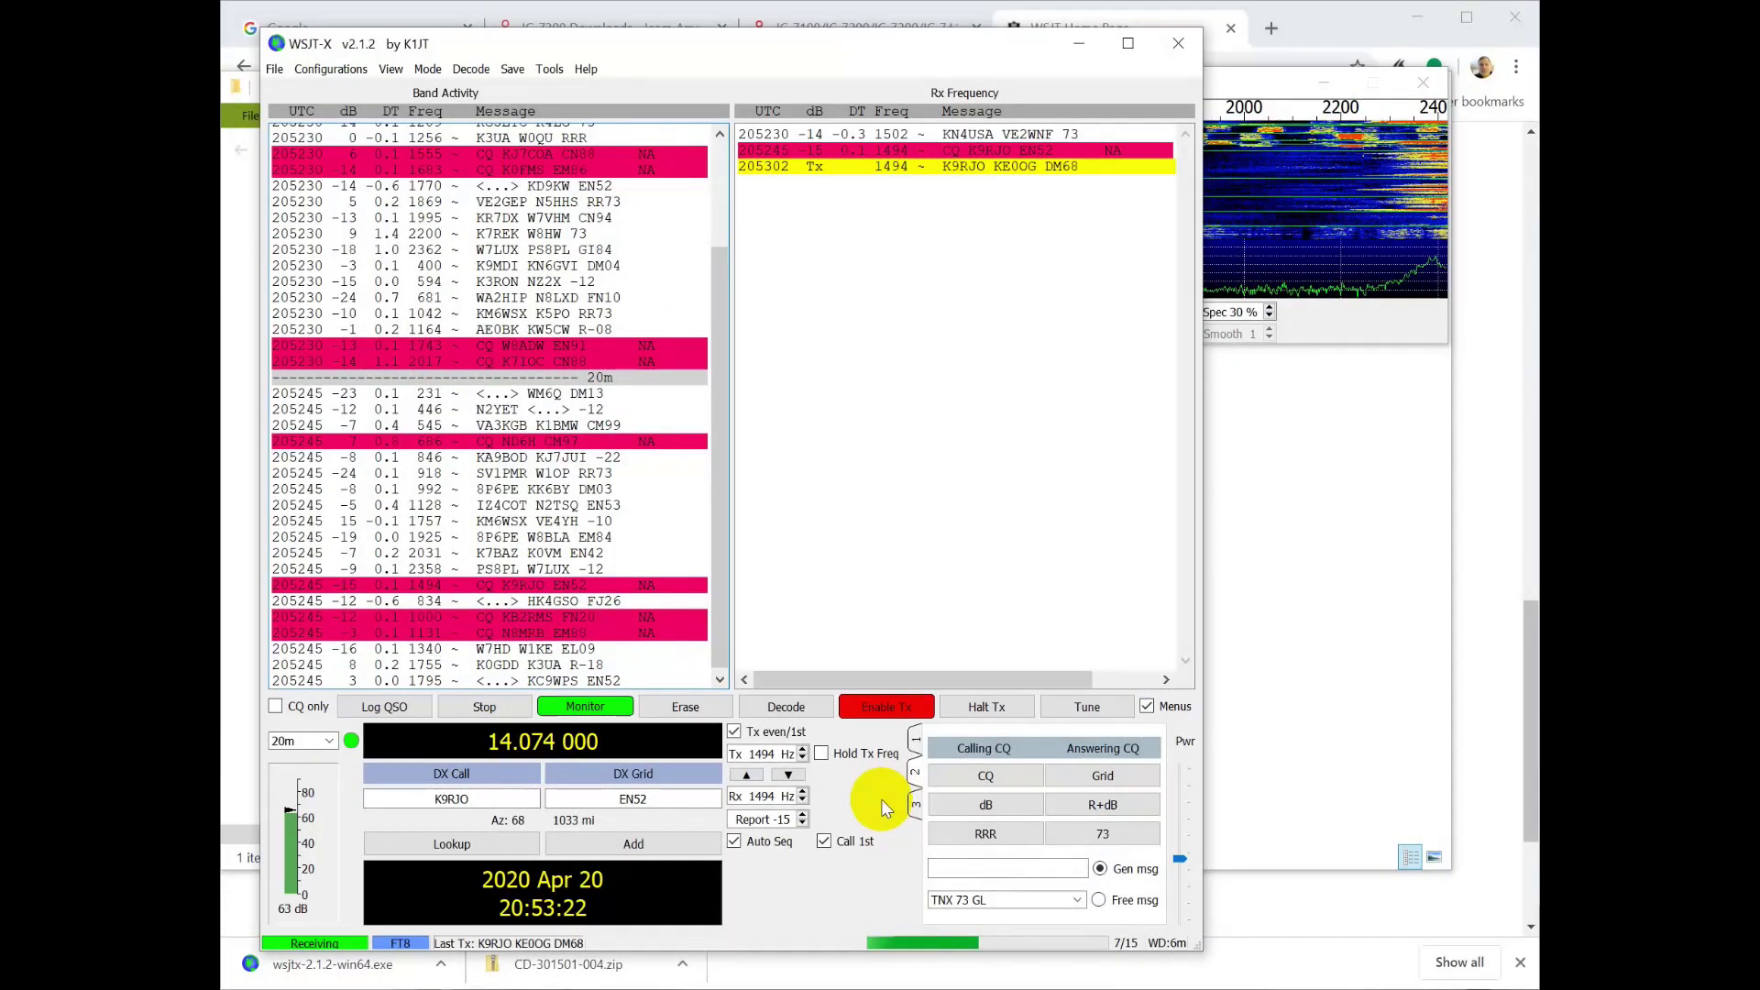
{"action": "left_click", "coordinate": [986, 776]}
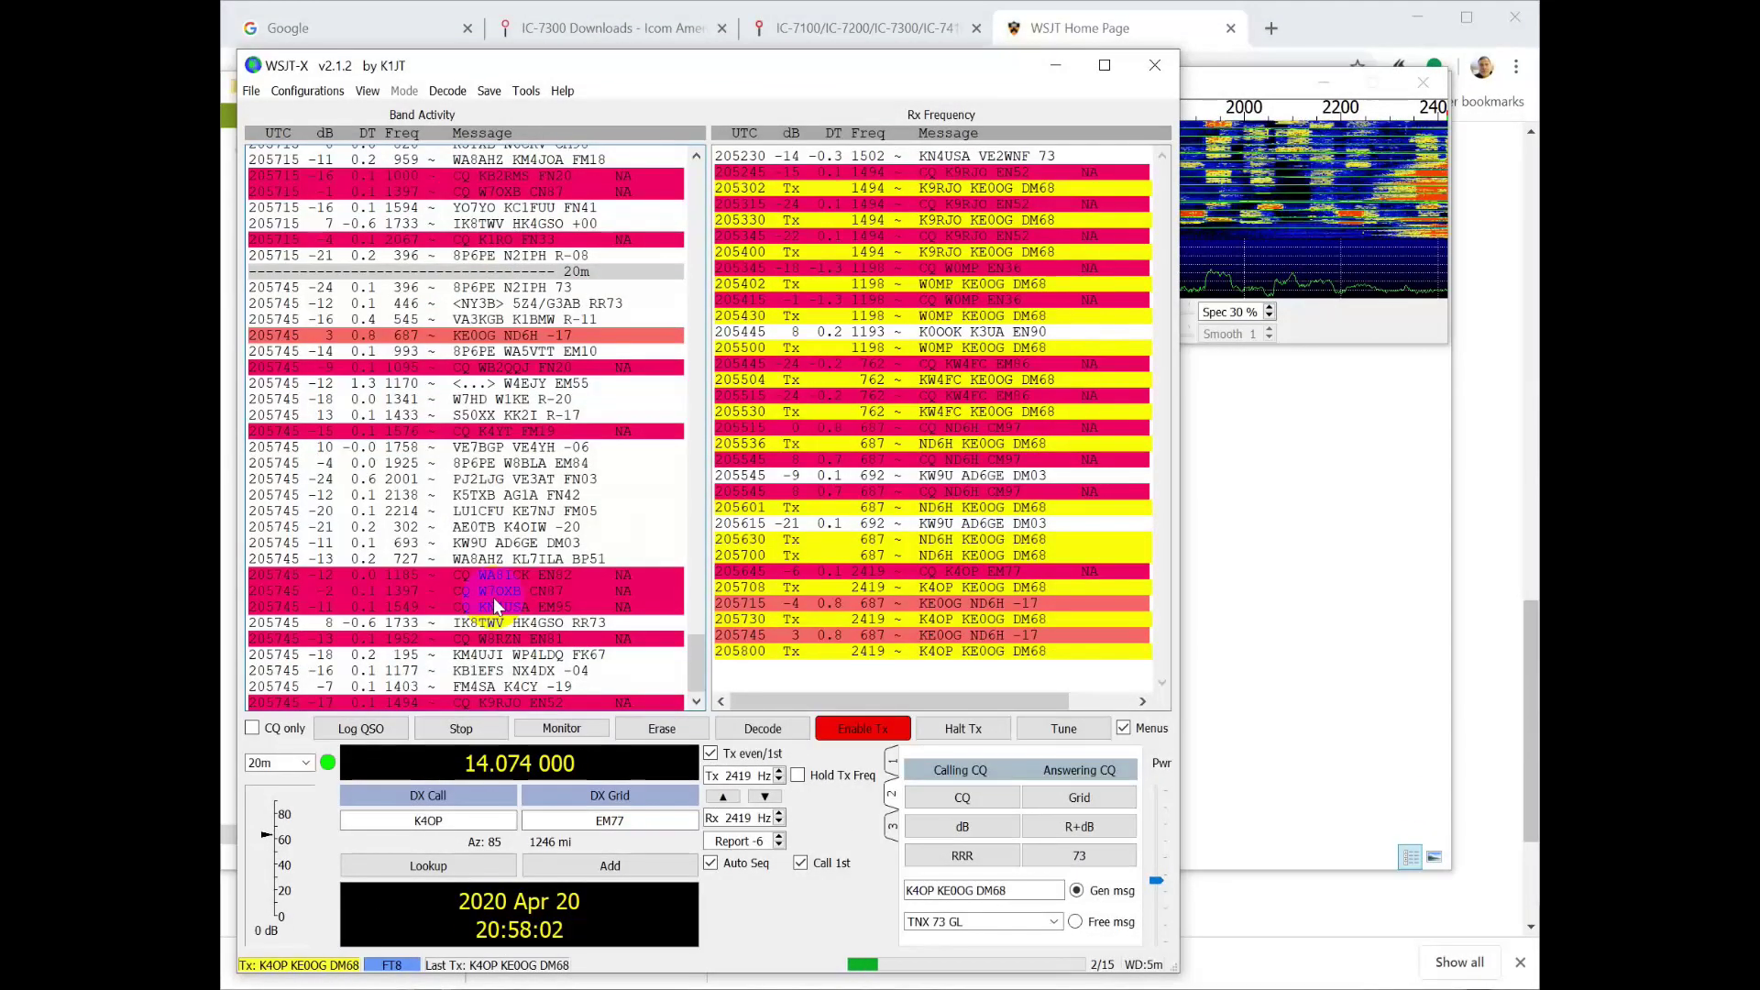
{"action": "left_click", "coordinate": [760, 797]}
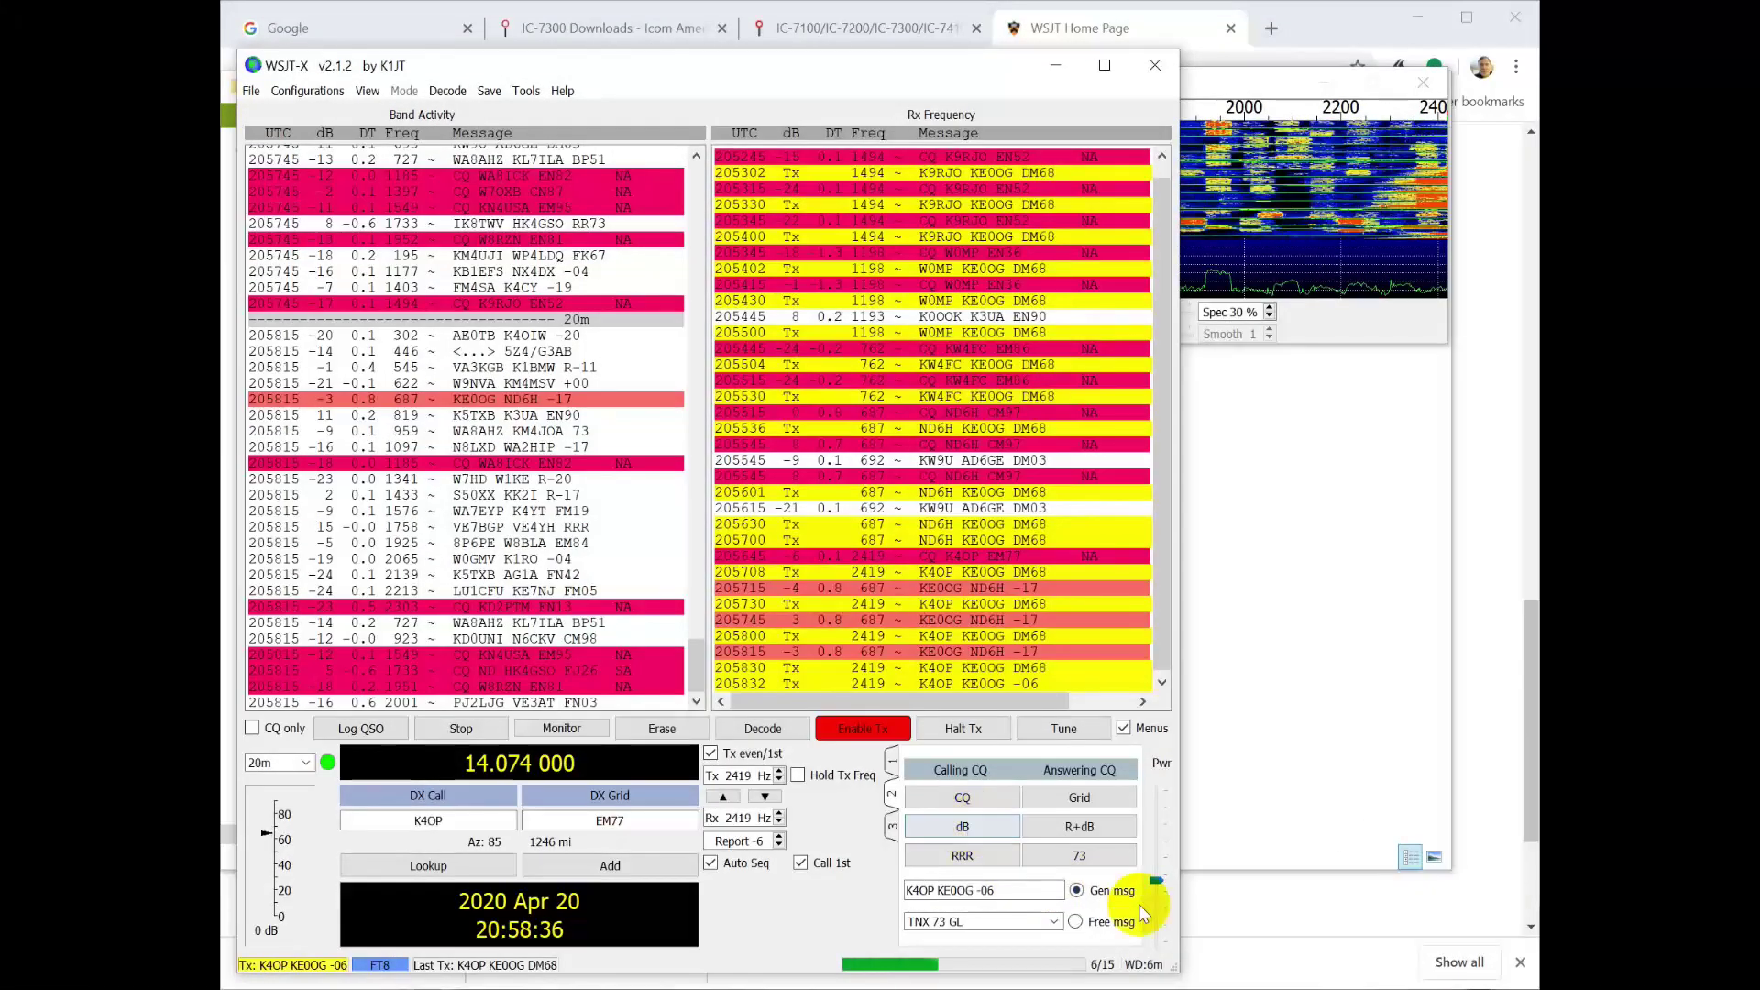
{"action": "left_click", "coordinate": [1097, 891]}
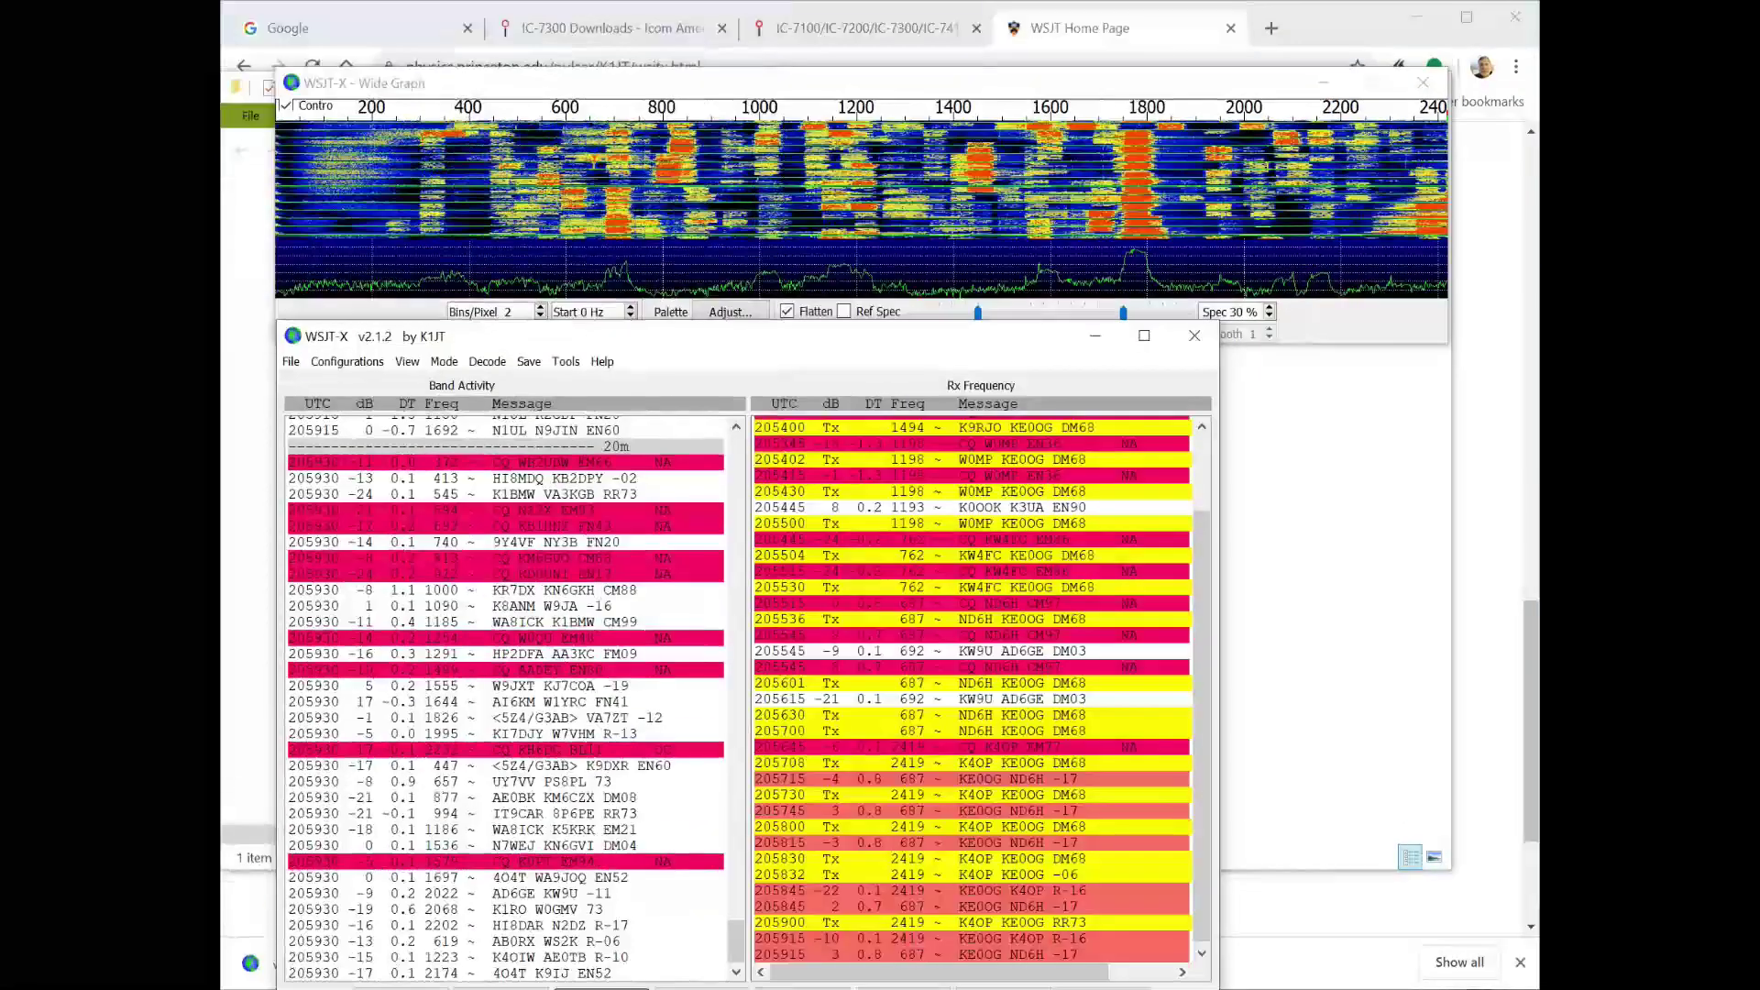
Step: Move the main window up to show its controls and enable Hold Tx Freq
{"action": "left_click_drag", "start_coordinate": [794, 339], "coordinate": [783, 51]}
{"action": "left_click", "coordinate": [823, 757]}
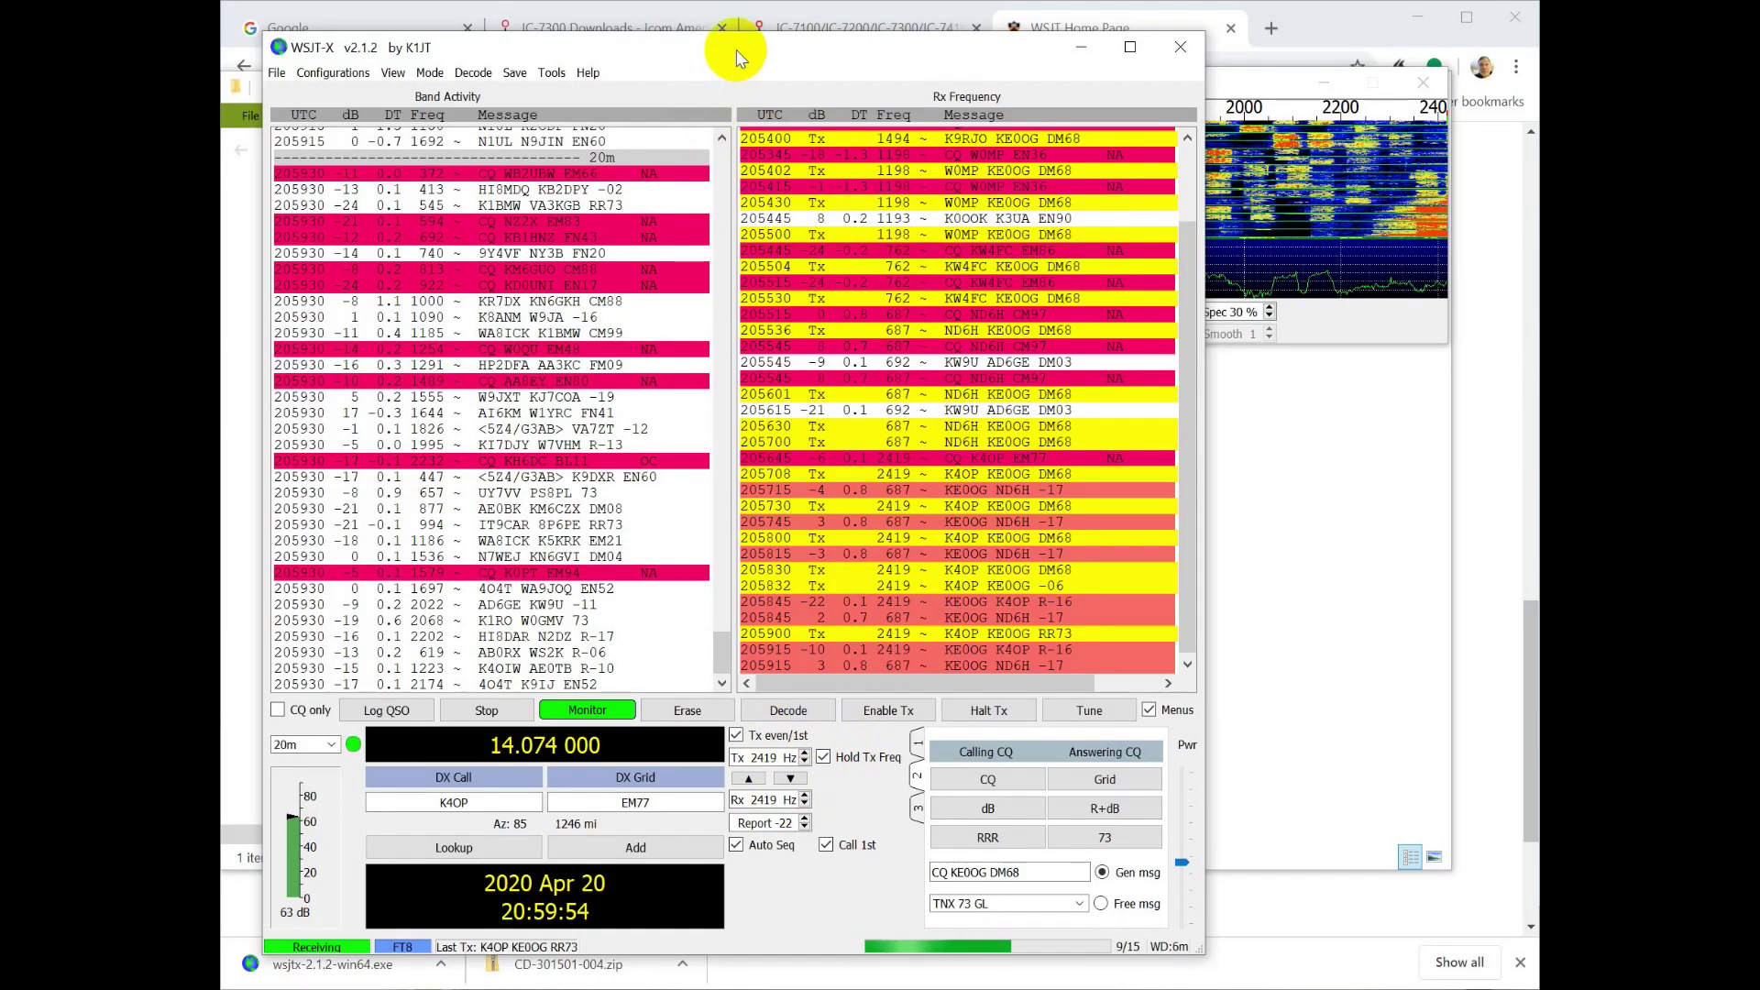
Step: Check the waterfall for a clear spot, set the transmit frequency to 1050 Hz, and check the Tx marker on the waterfall
{"action": "left_click_drag", "start_coordinate": [735, 49], "coordinate": [761, 266]}
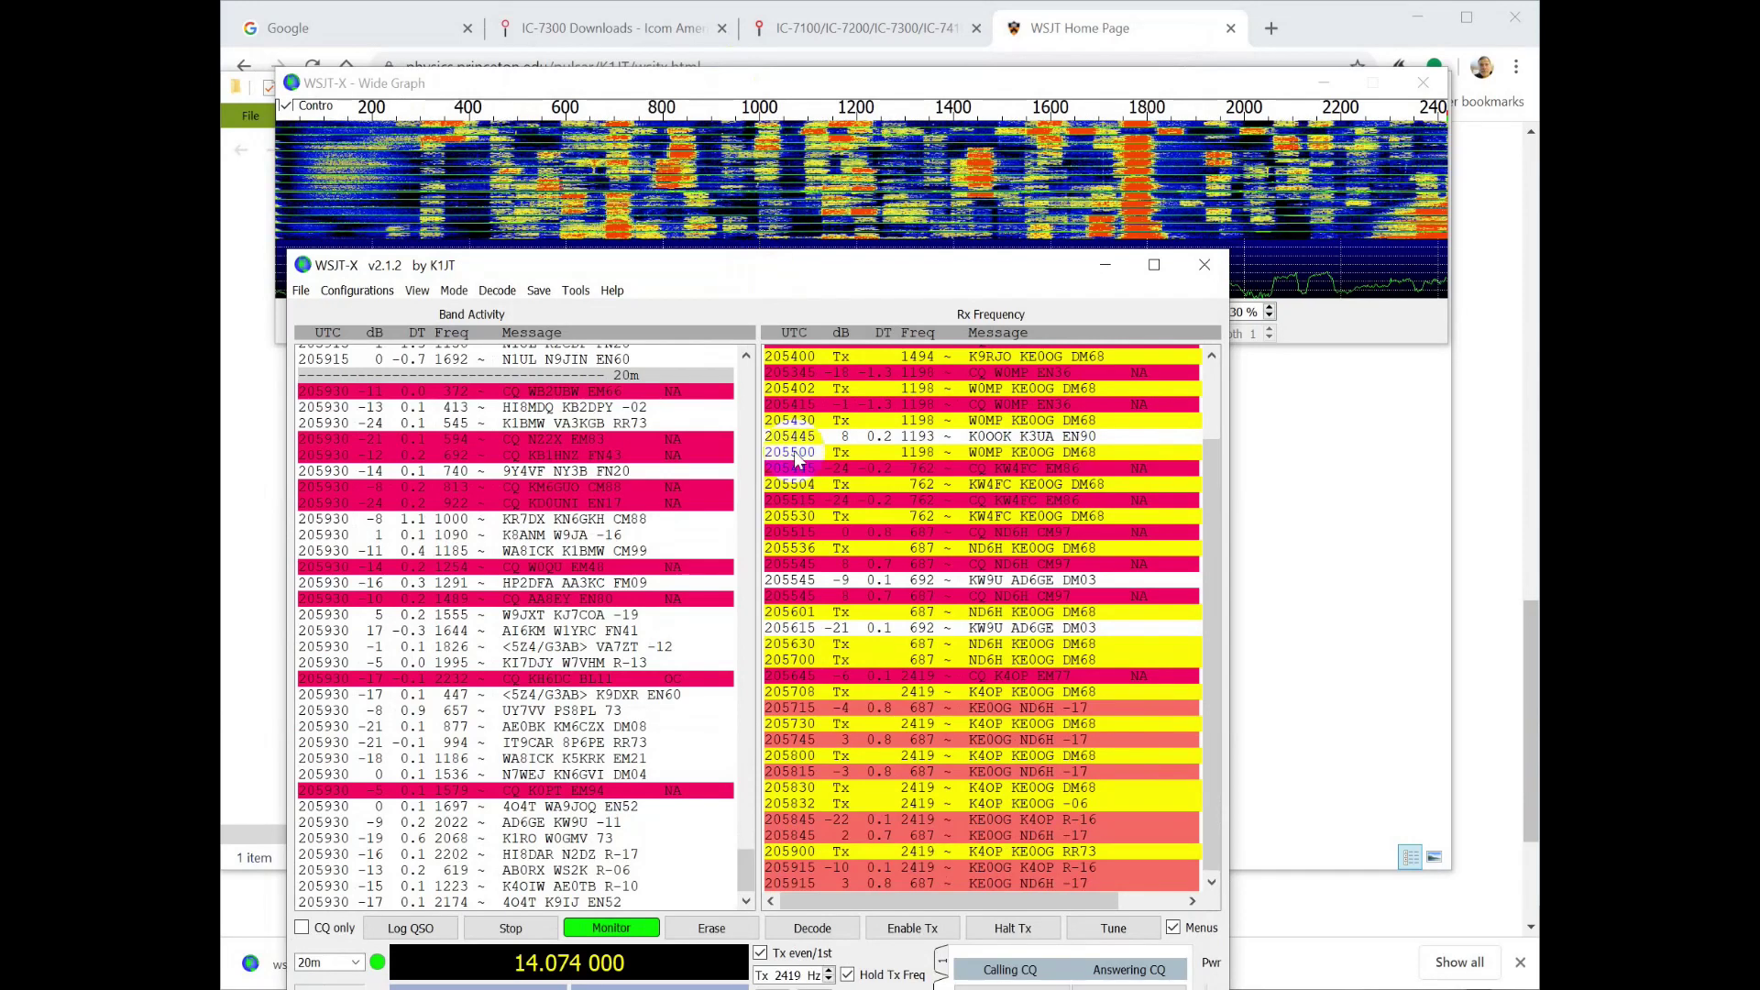
{"action": "left_click_drag", "start_coordinate": [794, 265], "coordinate": [805, 56]}
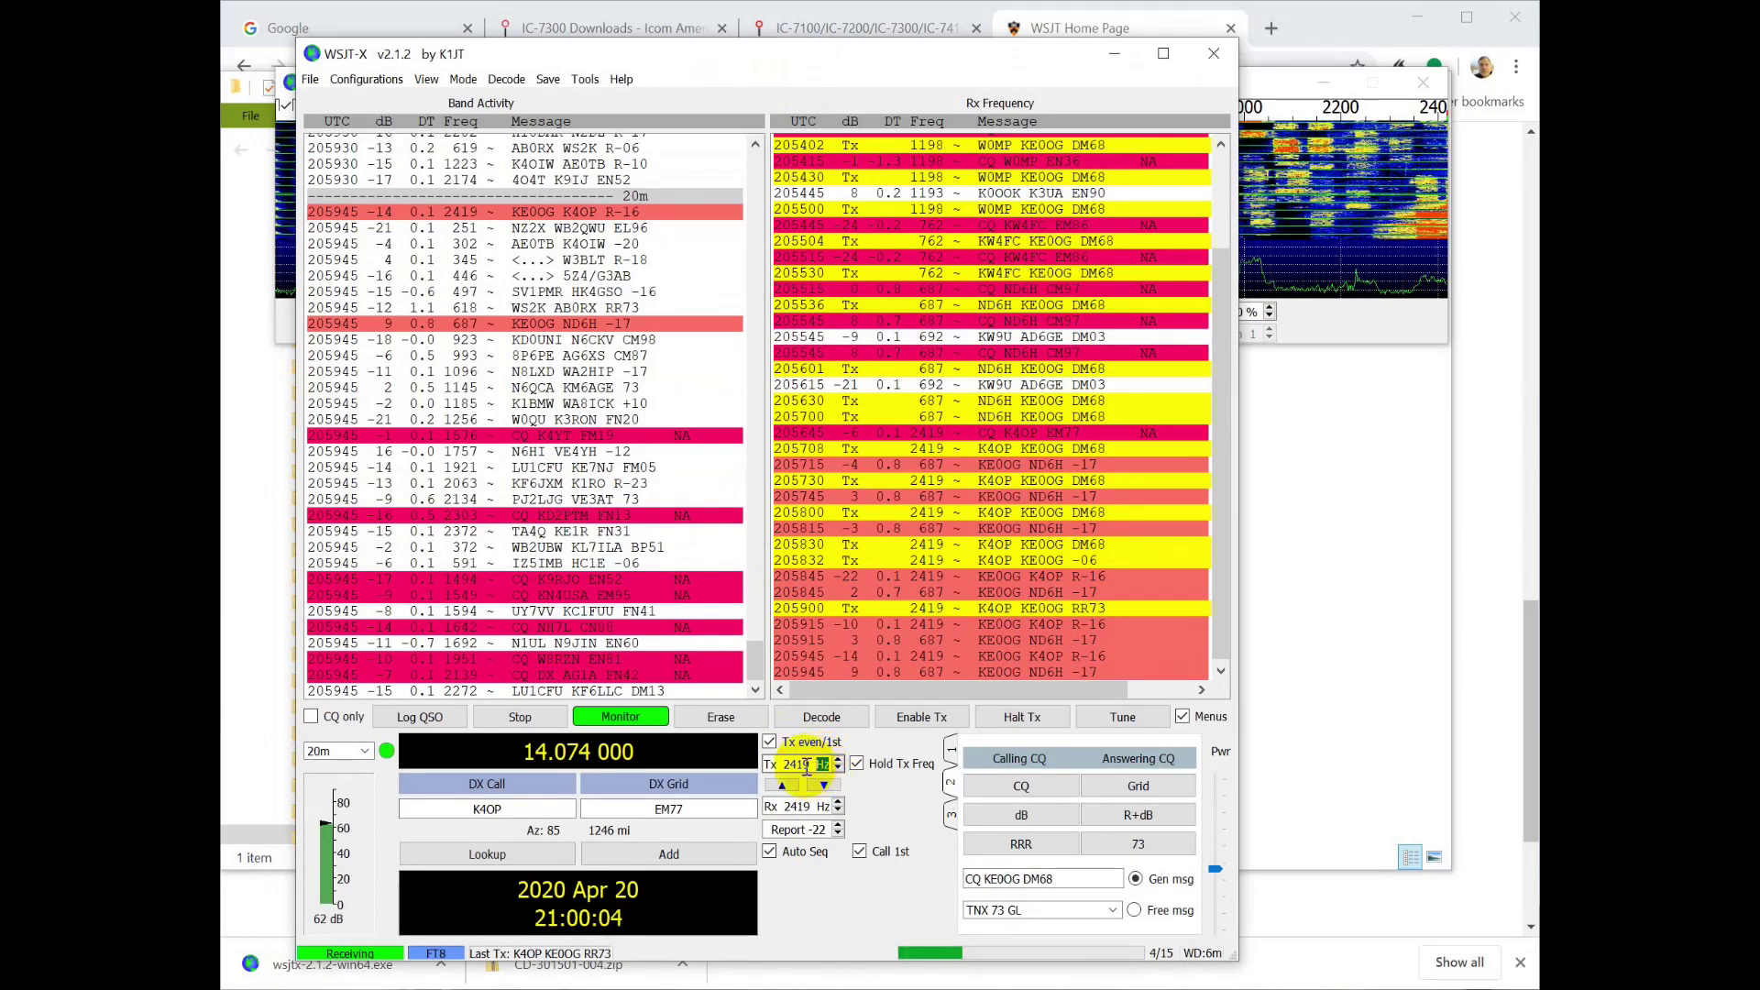
{"action": "left_click_drag", "start_coordinate": [810, 766], "coordinate": [786, 782]}
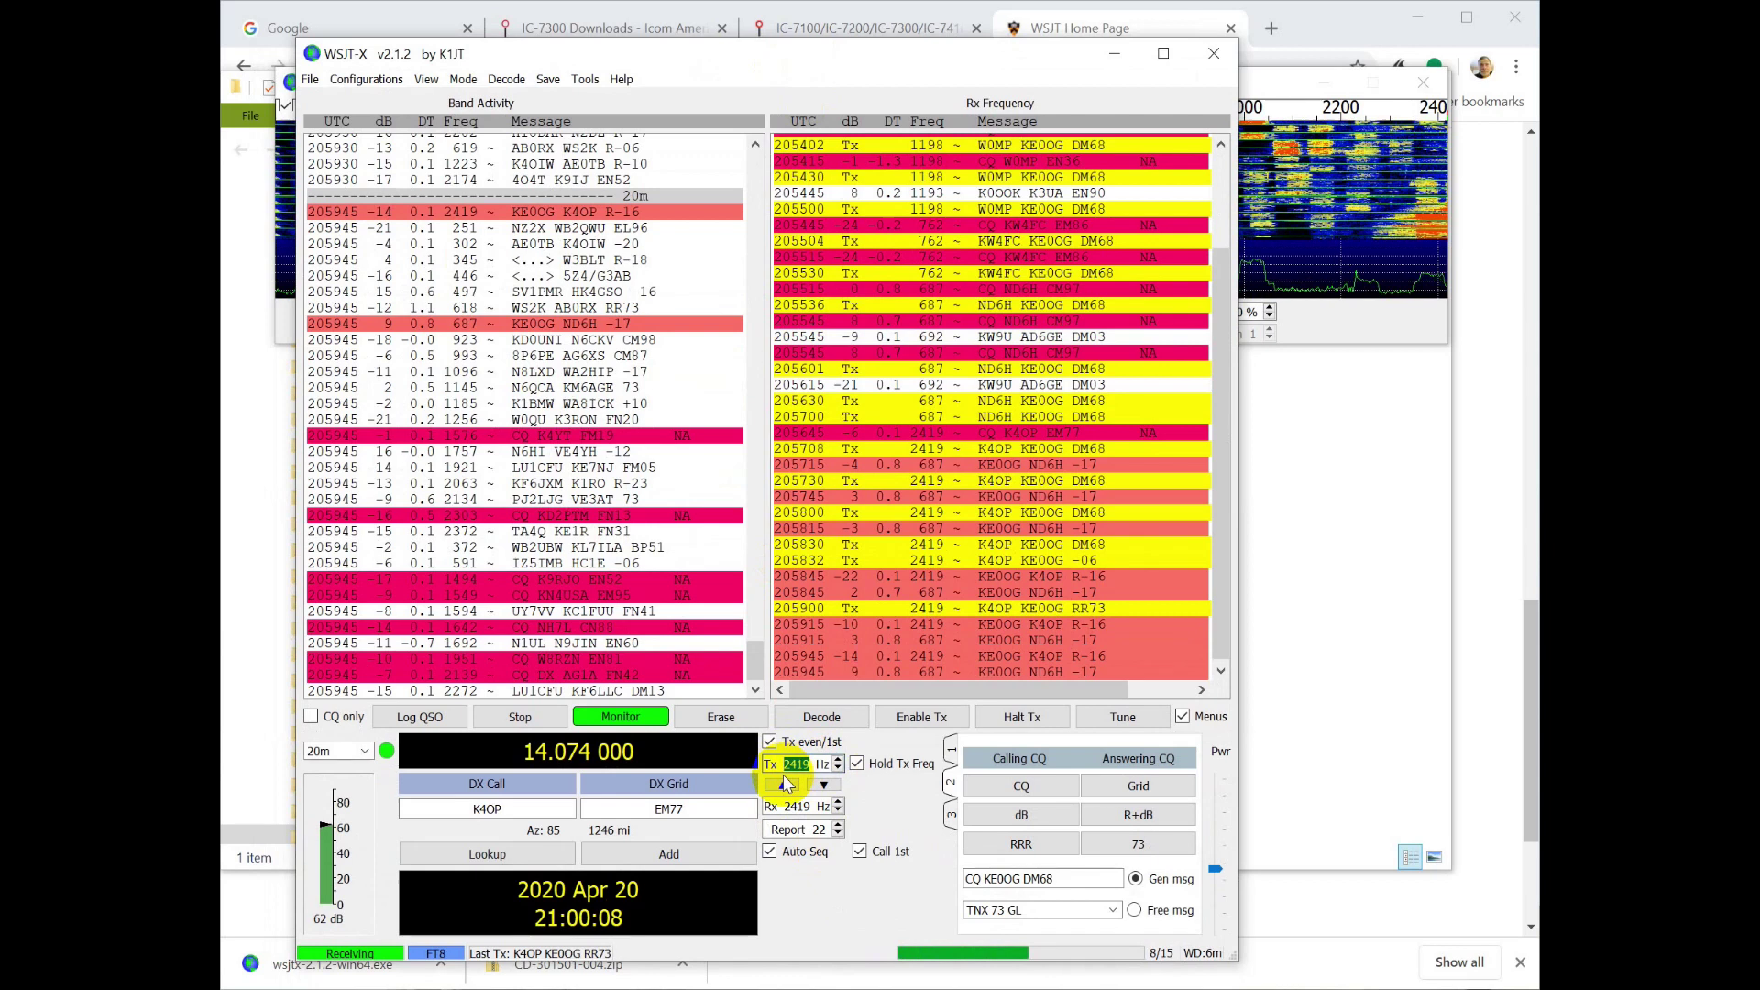
{"action": "type", "text": "1050"}
{"action": "key", "text": "Return"}
{"action": "left_click_drag", "start_coordinate": [745, 48], "coordinate": [761, 170]}
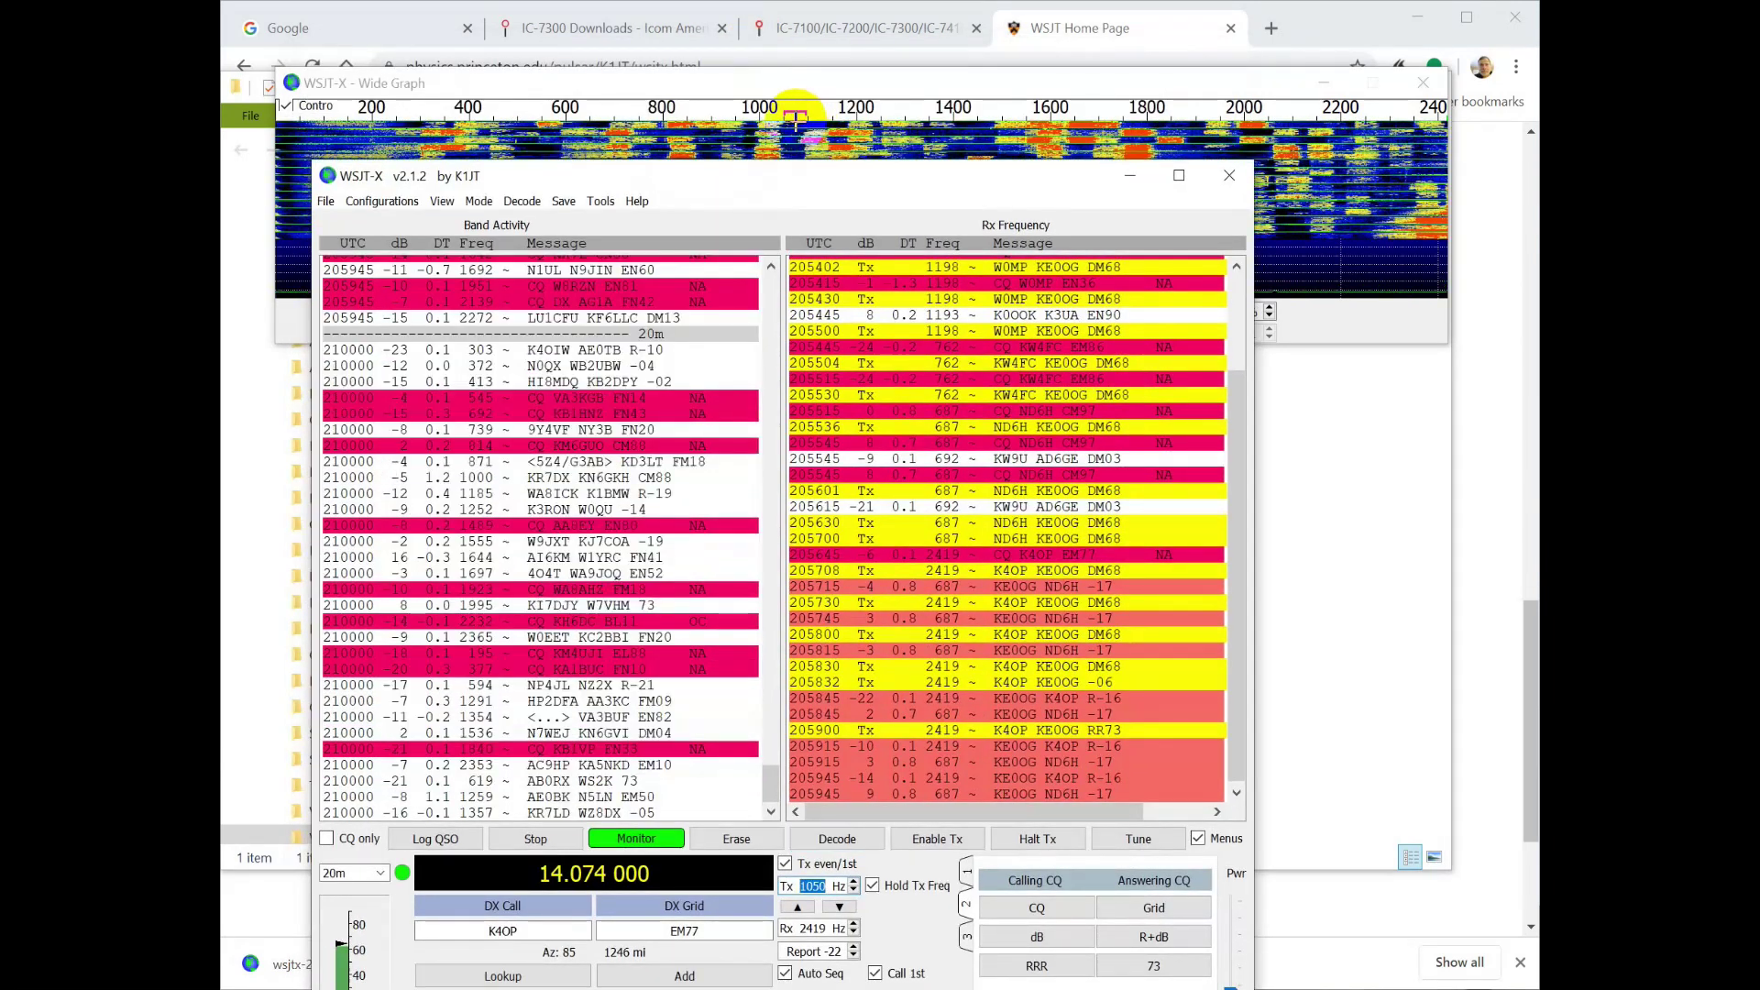
{"action": "left_click_drag", "start_coordinate": [806, 167], "coordinate": [840, 83]}
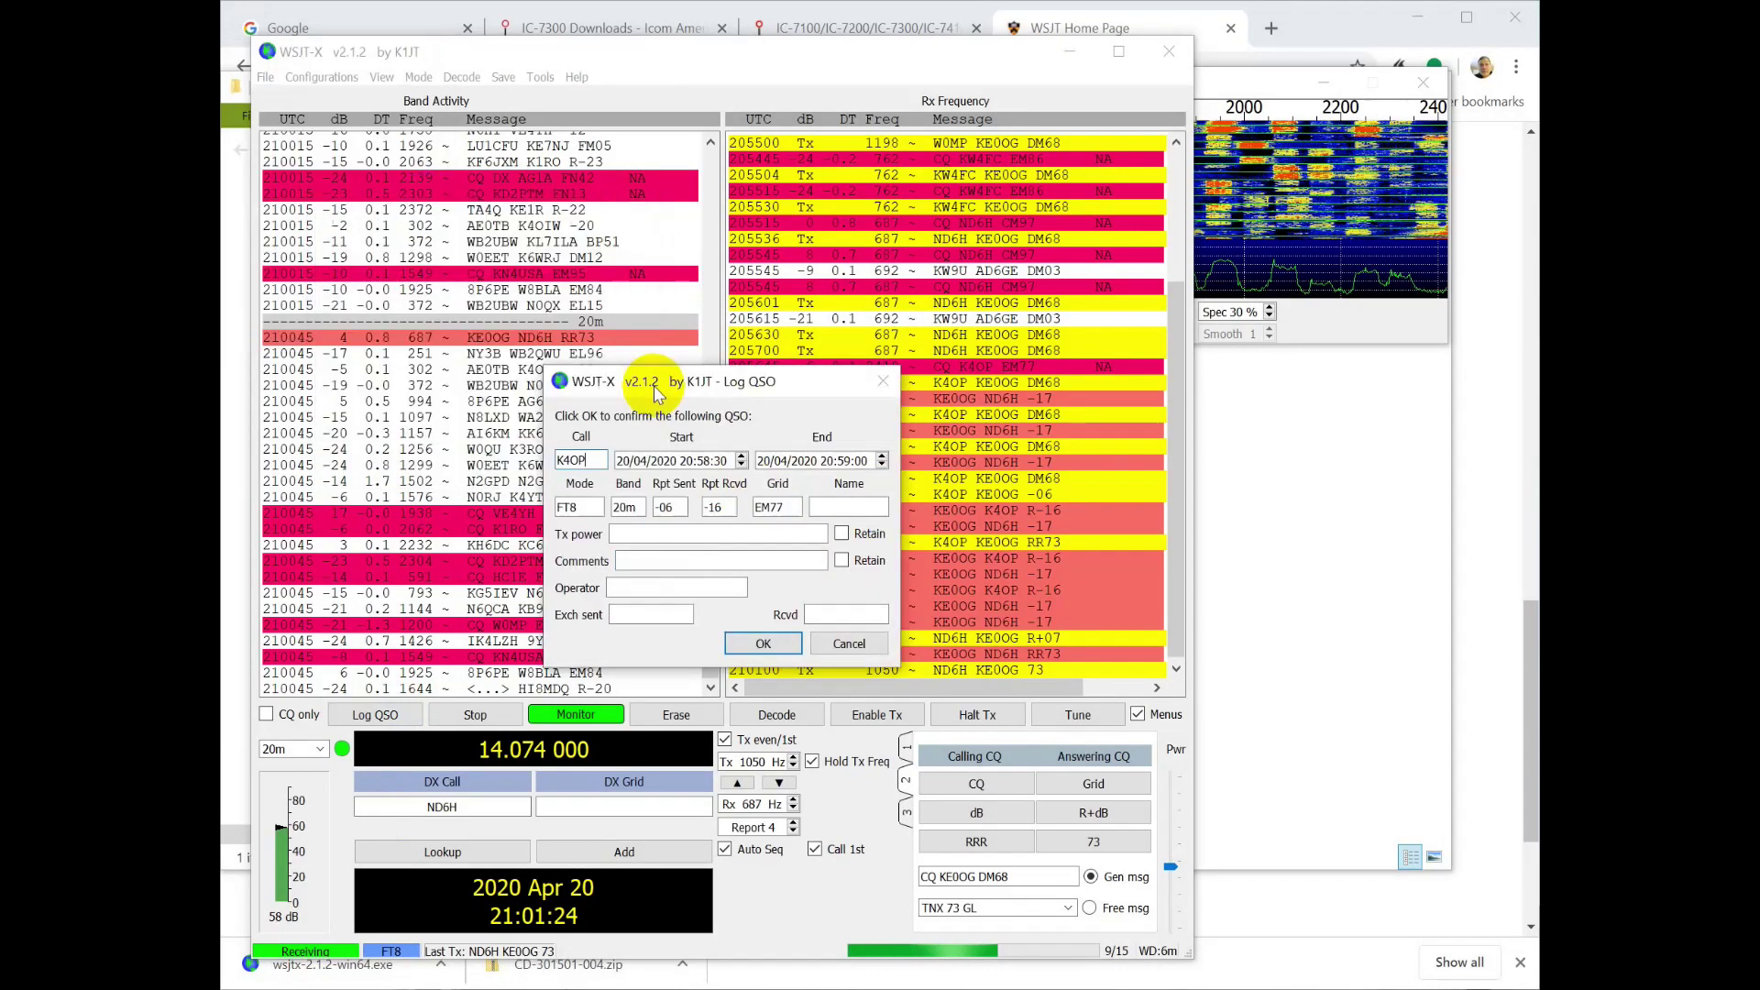
Step: Log the completed 20m FT8 contact with the station in grid EM77
{"action": "left_click_drag", "start_coordinate": [629, 392], "coordinate": [706, 486]}
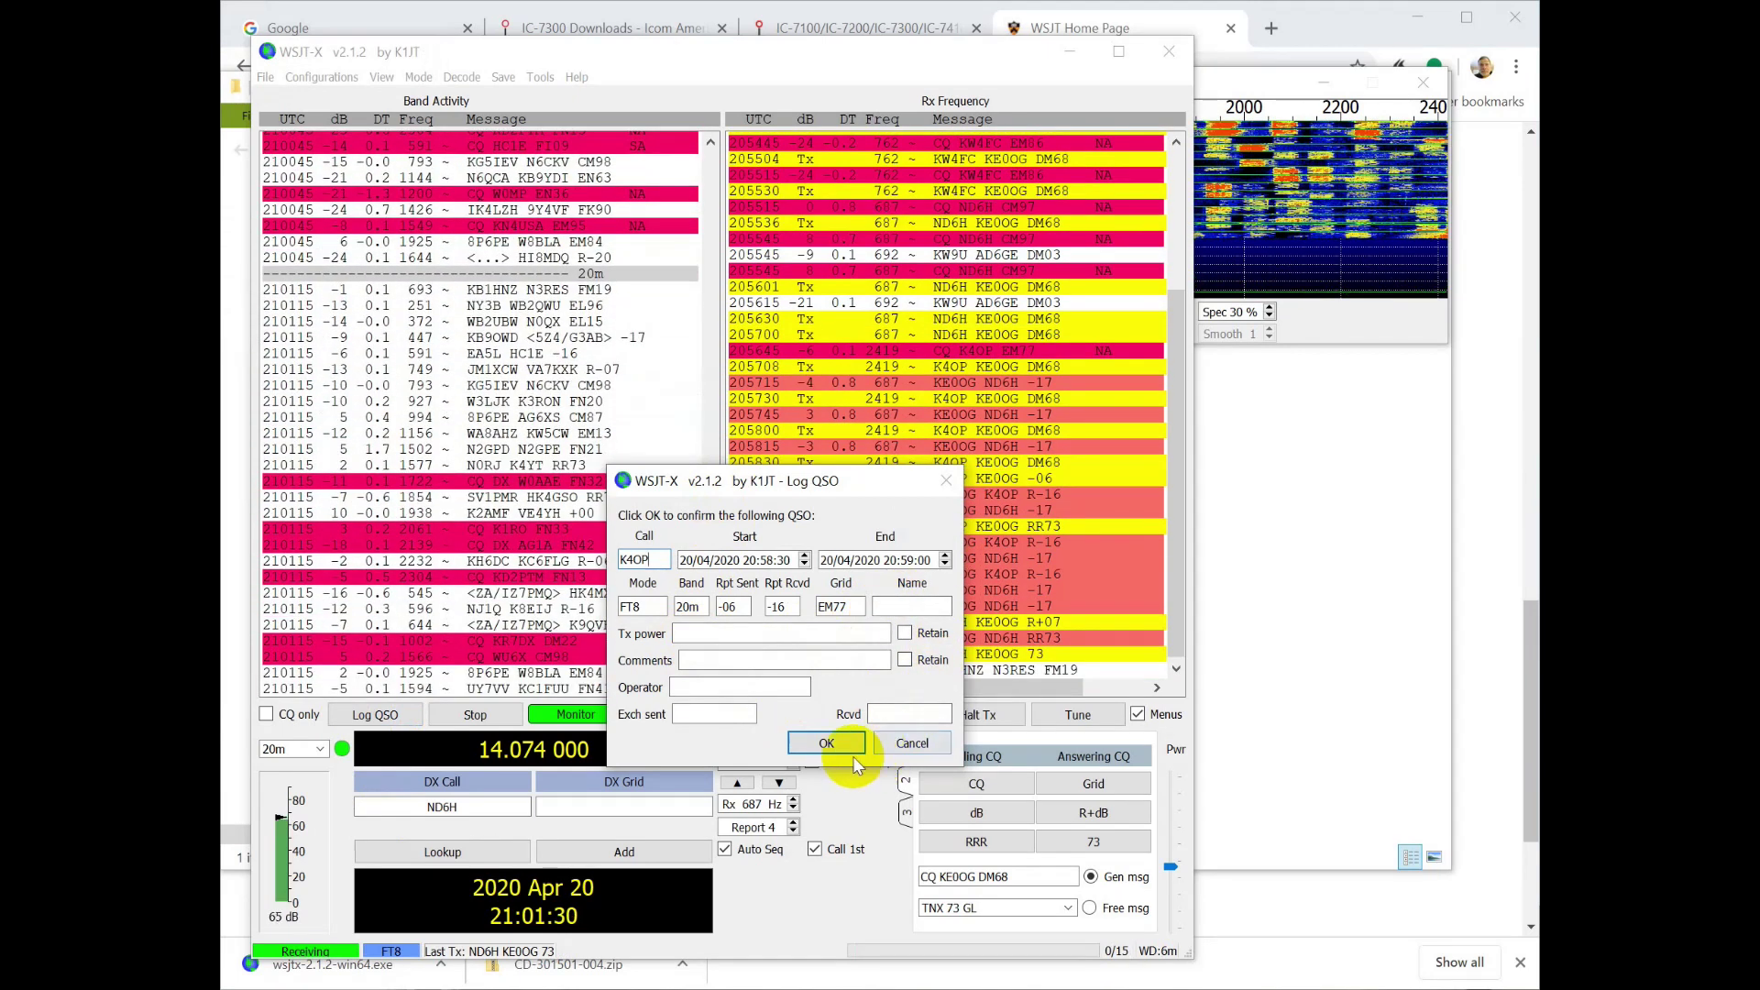
{"action": "left_click", "coordinate": [824, 744]}
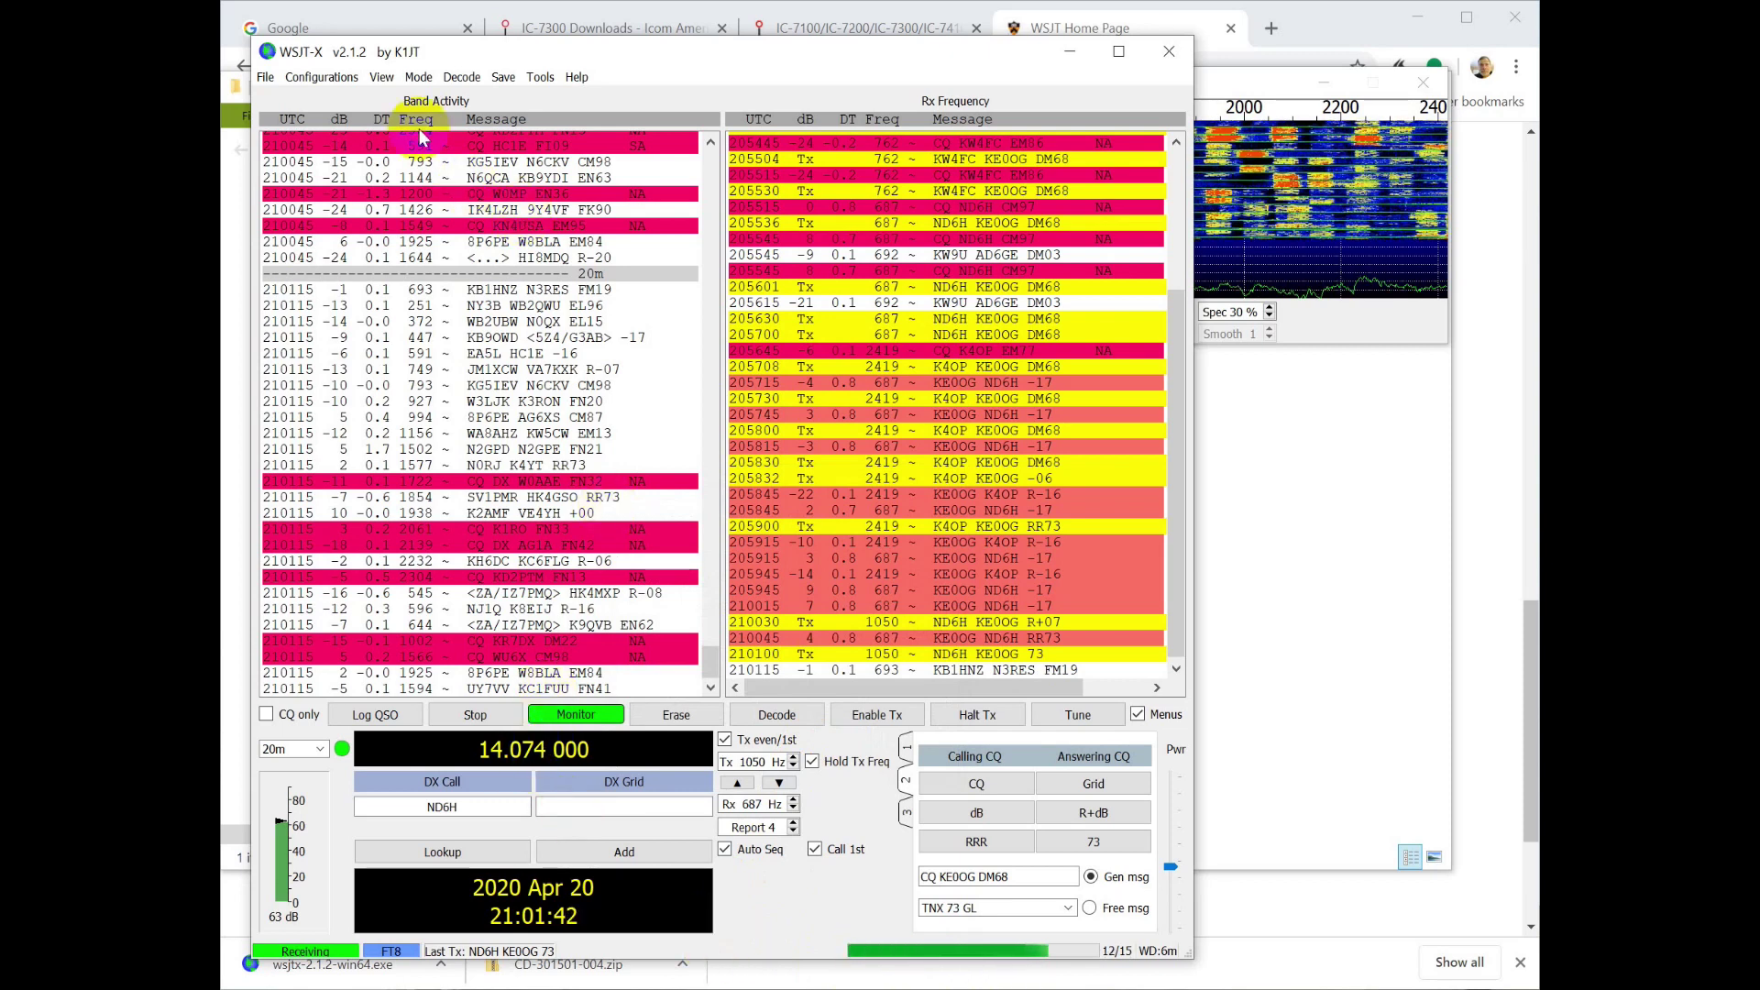
Step: Review the decode highlighting colors in the settings
{"action": "left_click", "coordinate": [265, 77]}
{"action": "left_click", "coordinate": [343, 333]}
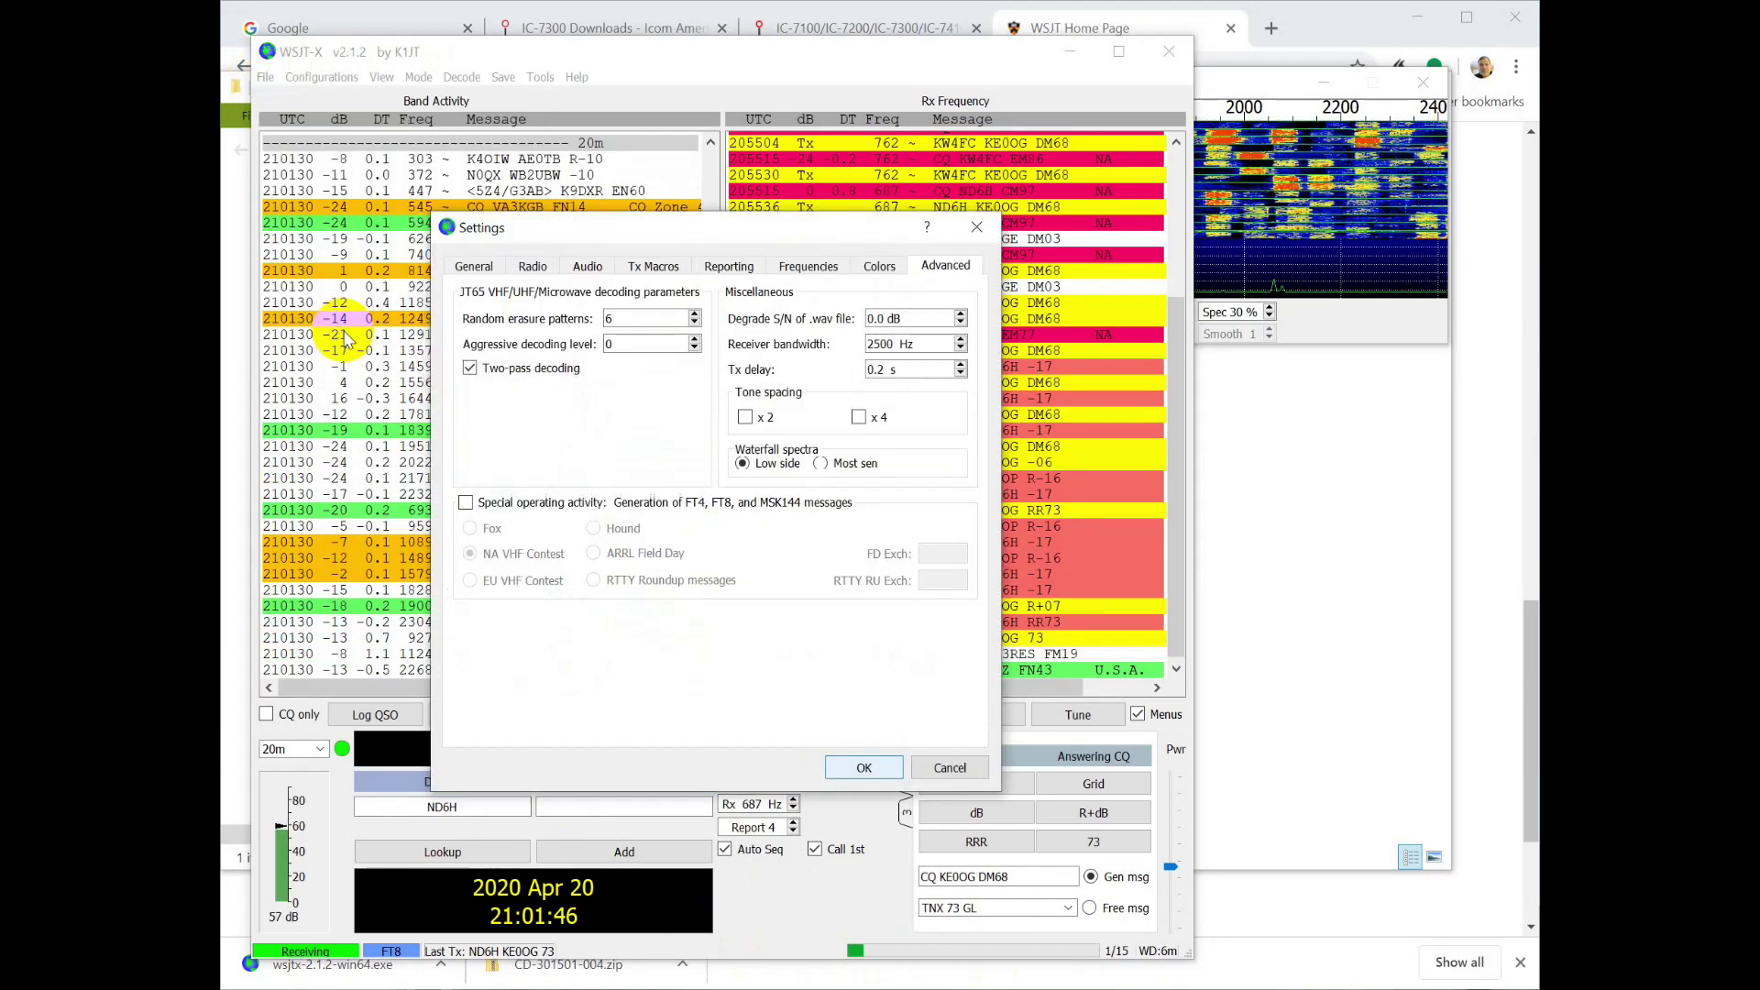
{"action": "left_click", "coordinate": [879, 265]}
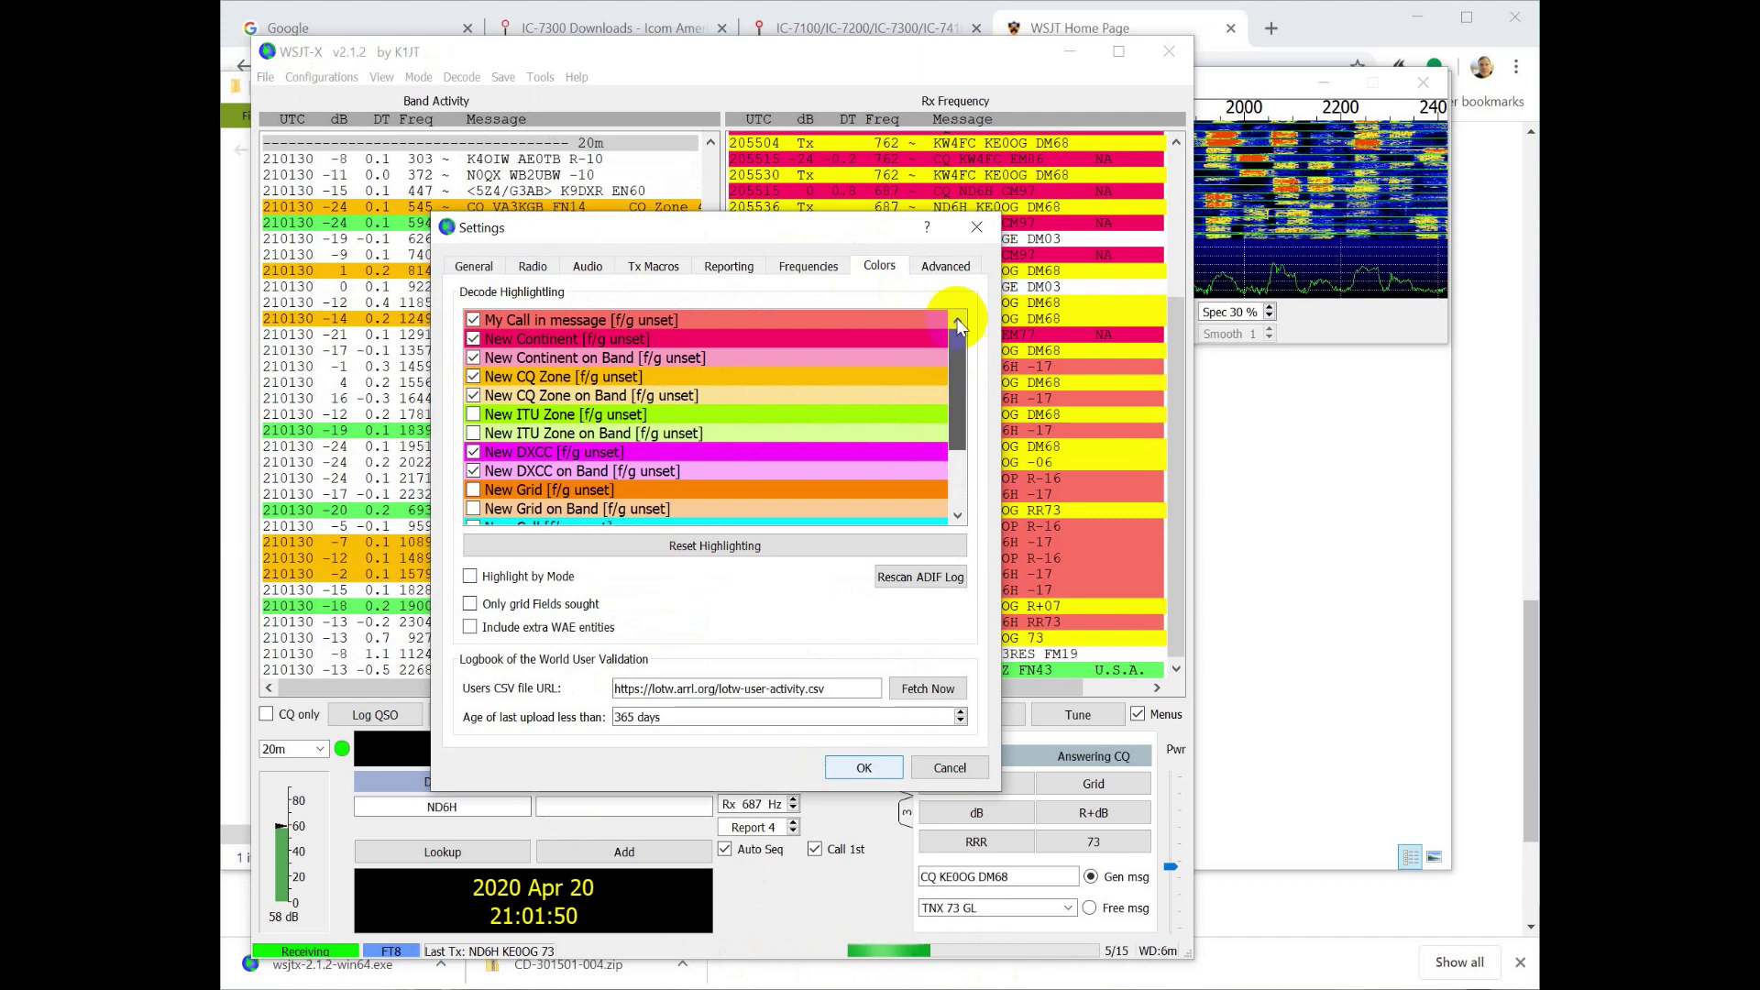
{"action": "left_click_drag", "start_coordinate": [960, 423], "coordinate": [959, 478]}
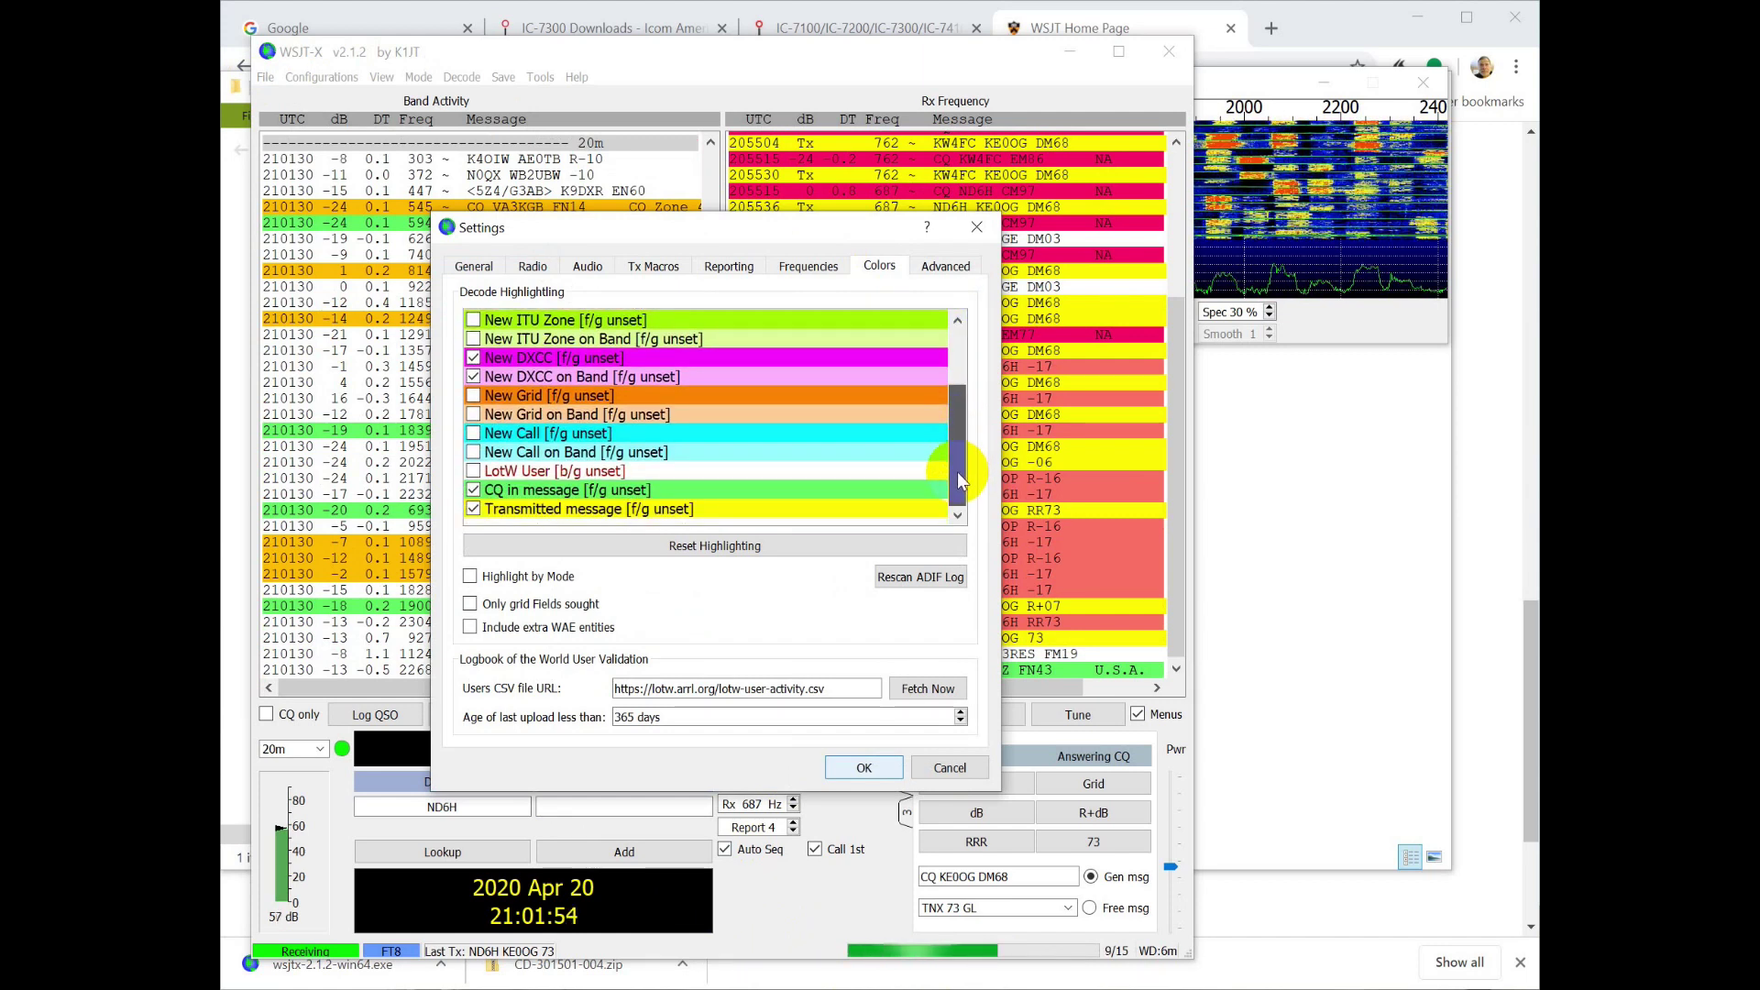
{"action": "left_click_drag", "start_coordinate": [955, 458], "coordinate": [951, 261]}
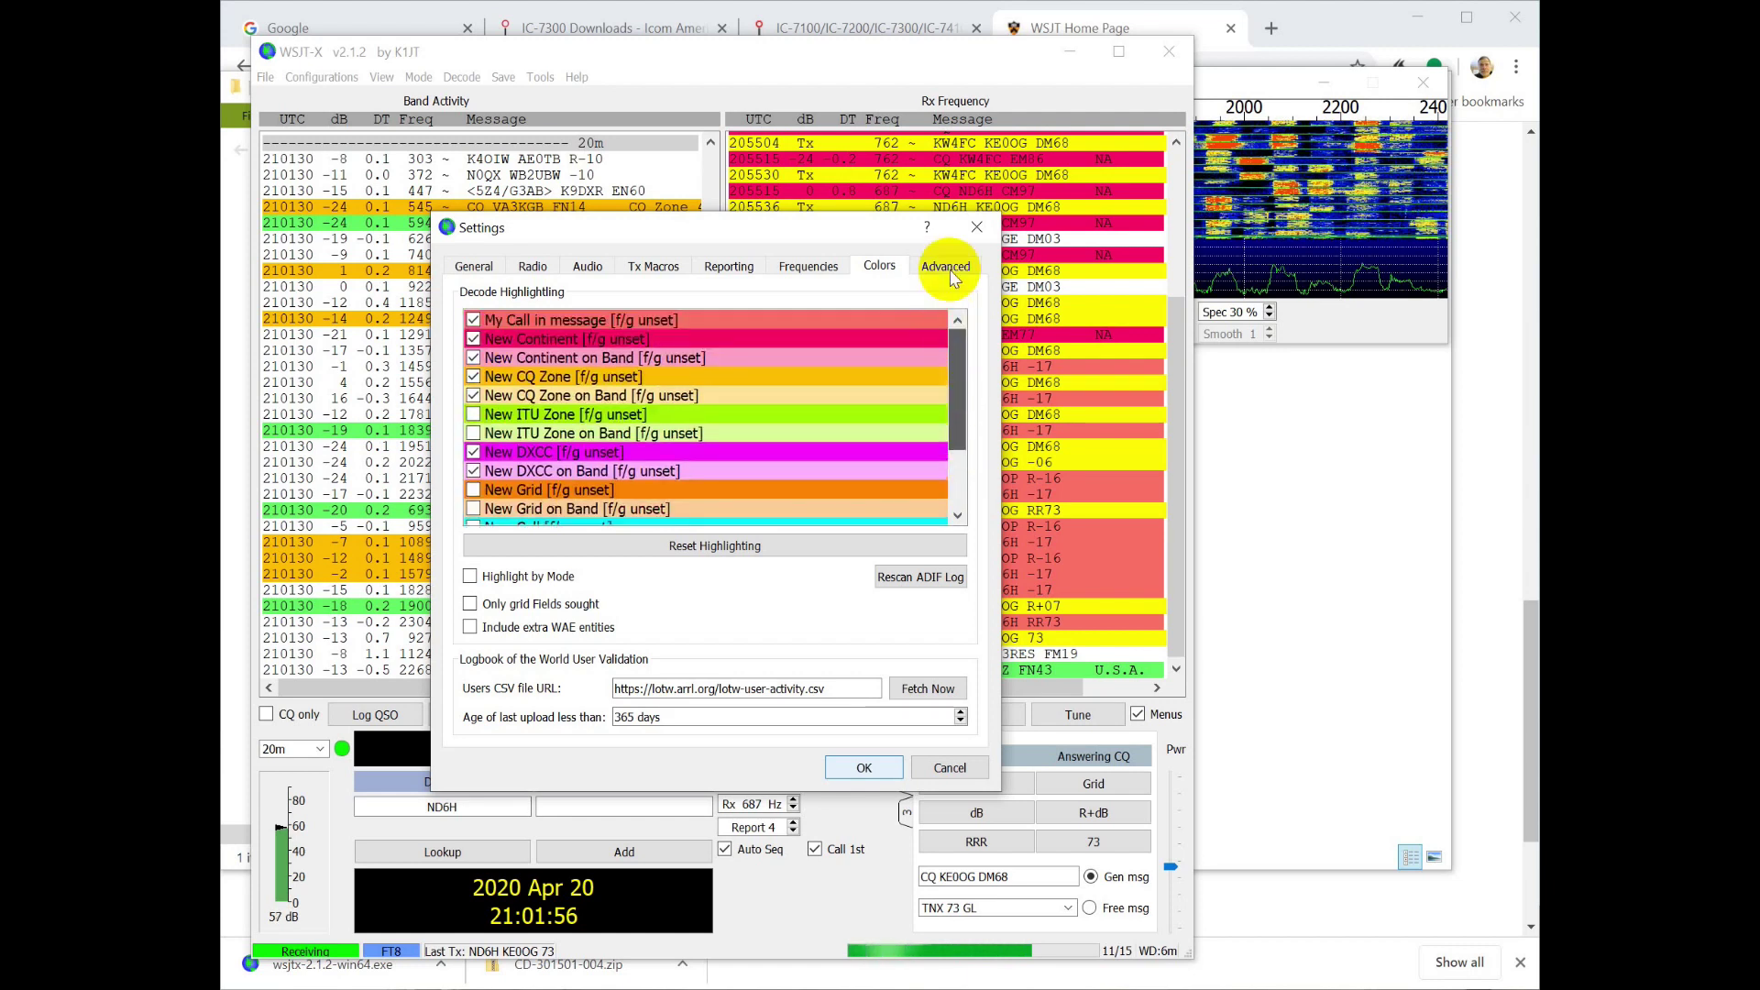
{"action": "left_click", "coordinate": [858, 768]}
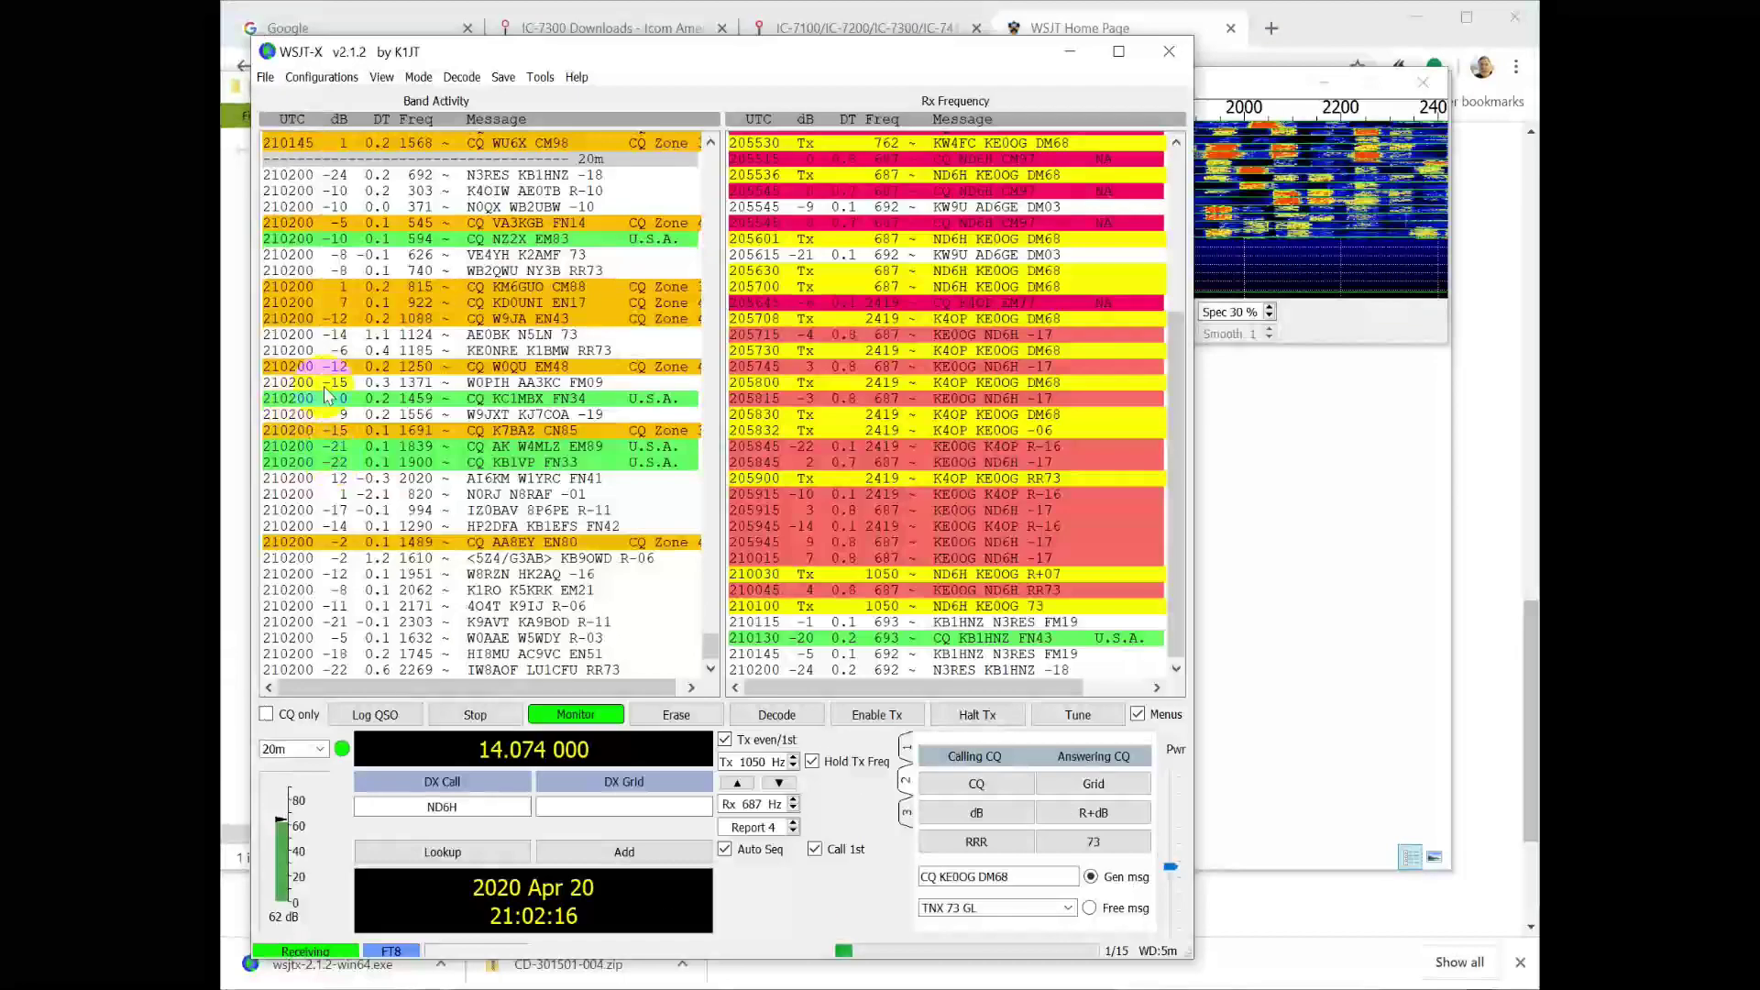
Step: Answer the CQ from the station in grid FN34 on 1459 Hz and log the completed 20m FT8 contact
{"action": "double_click", "coordinate": [353, 400]}
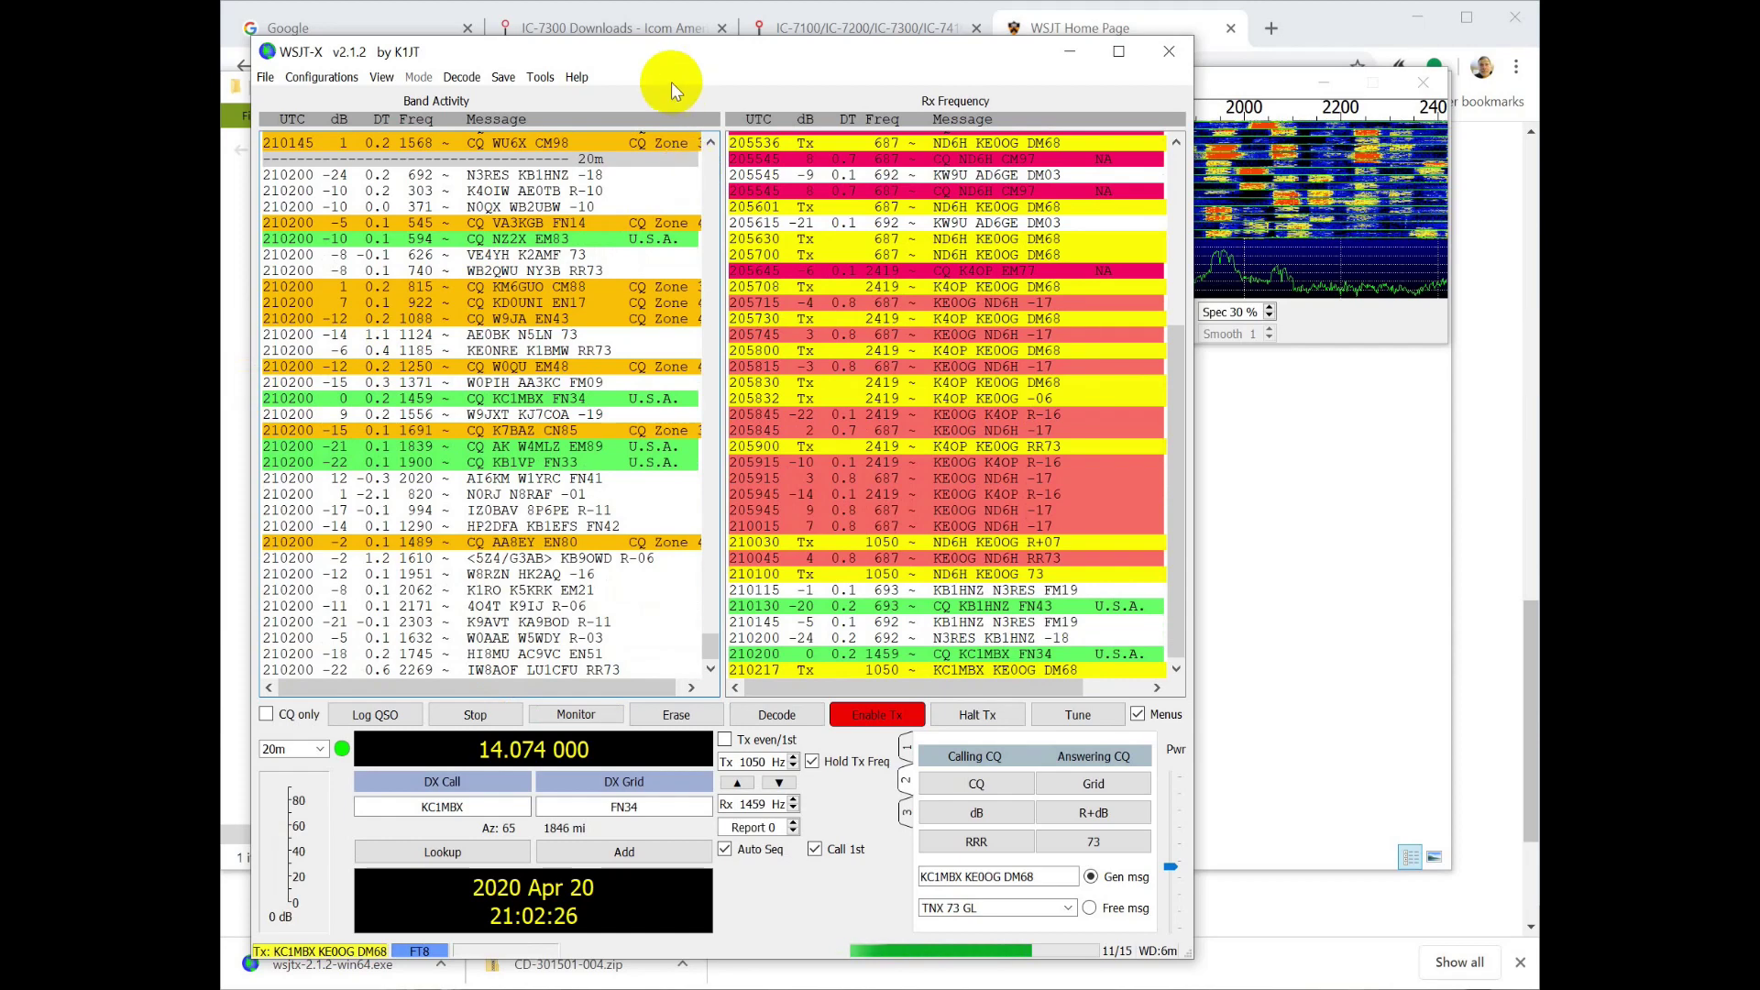
{"action": "left_click_drag", "start_coordinate": [667, 52], "coordinate": [650, 232]}
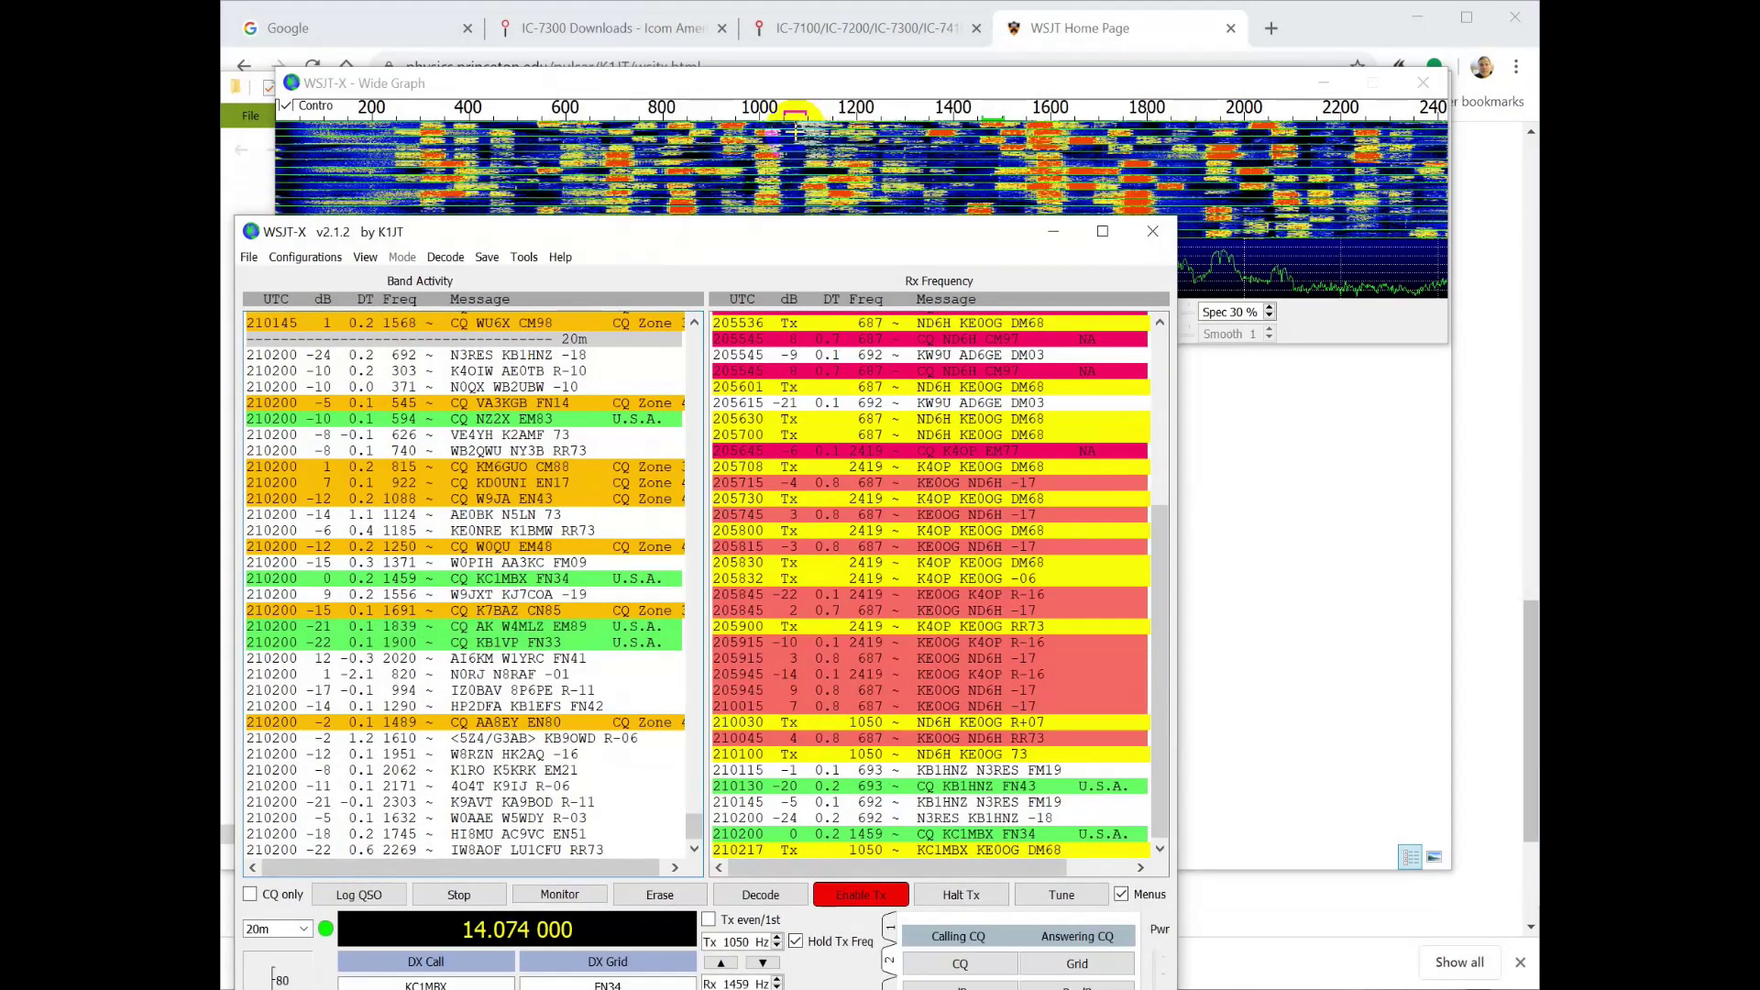
{"action": "left_click_drag", "start_coordinate": [657, 236], "coordinate": [692, 15]}
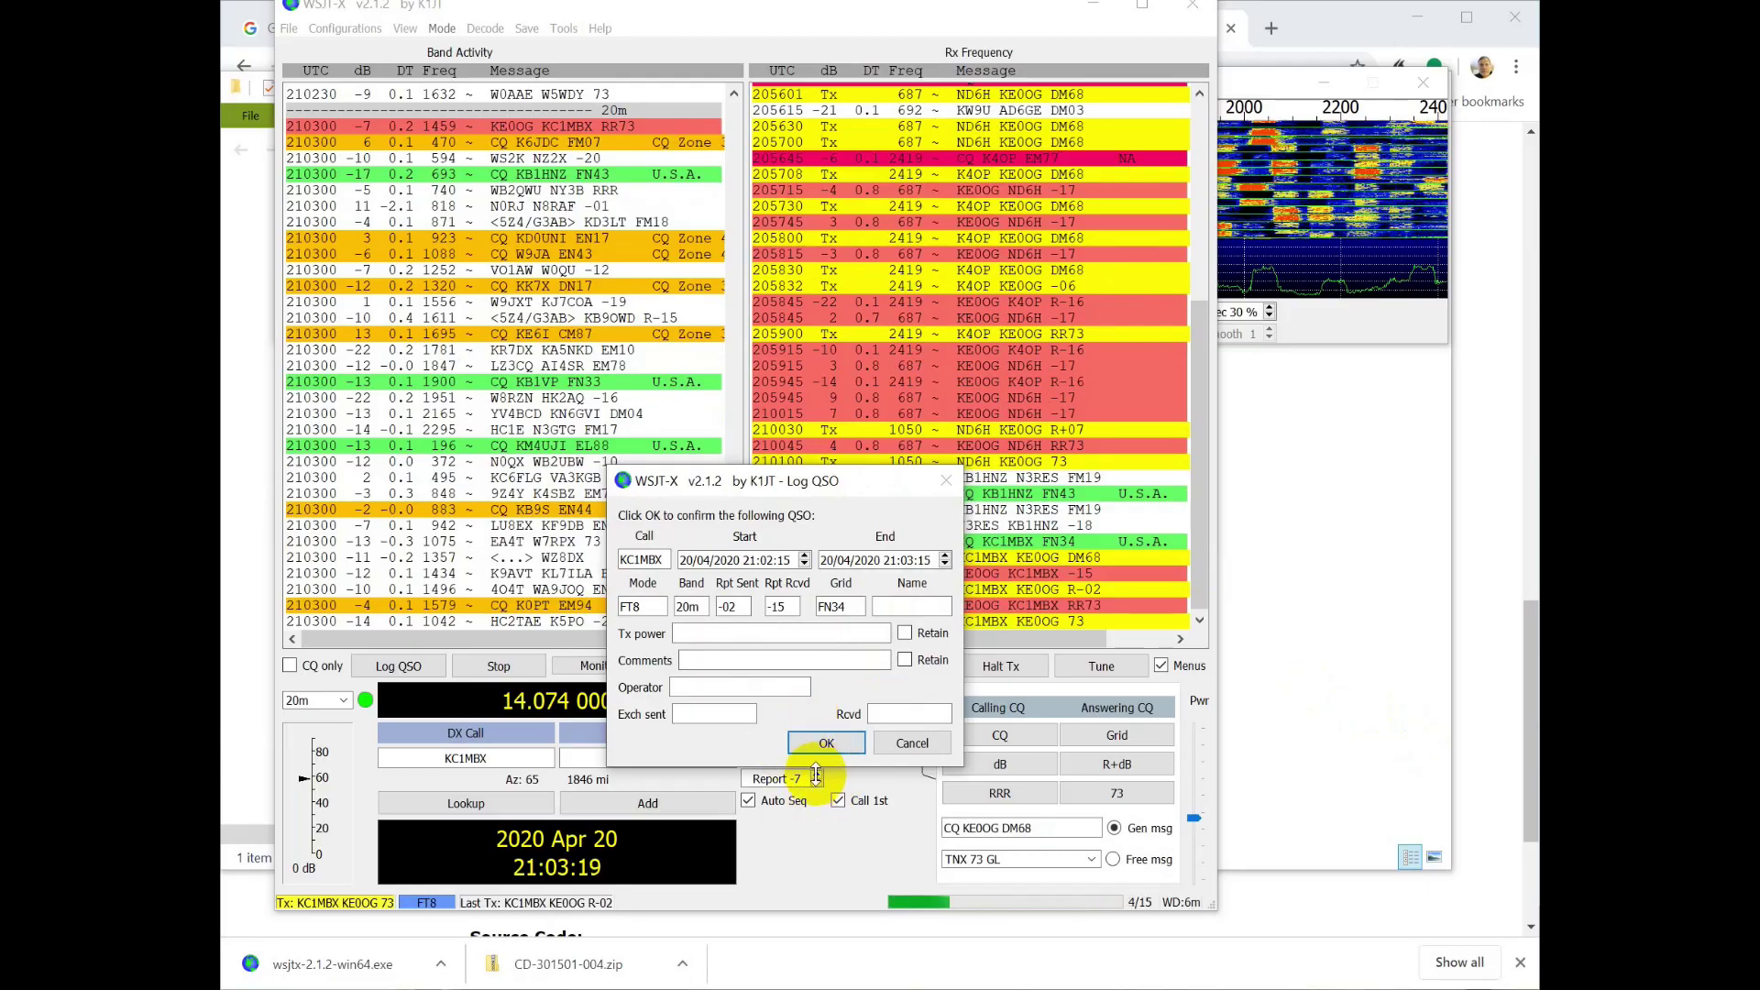
{"action": "left_click", "coordinate": [823, 744]}
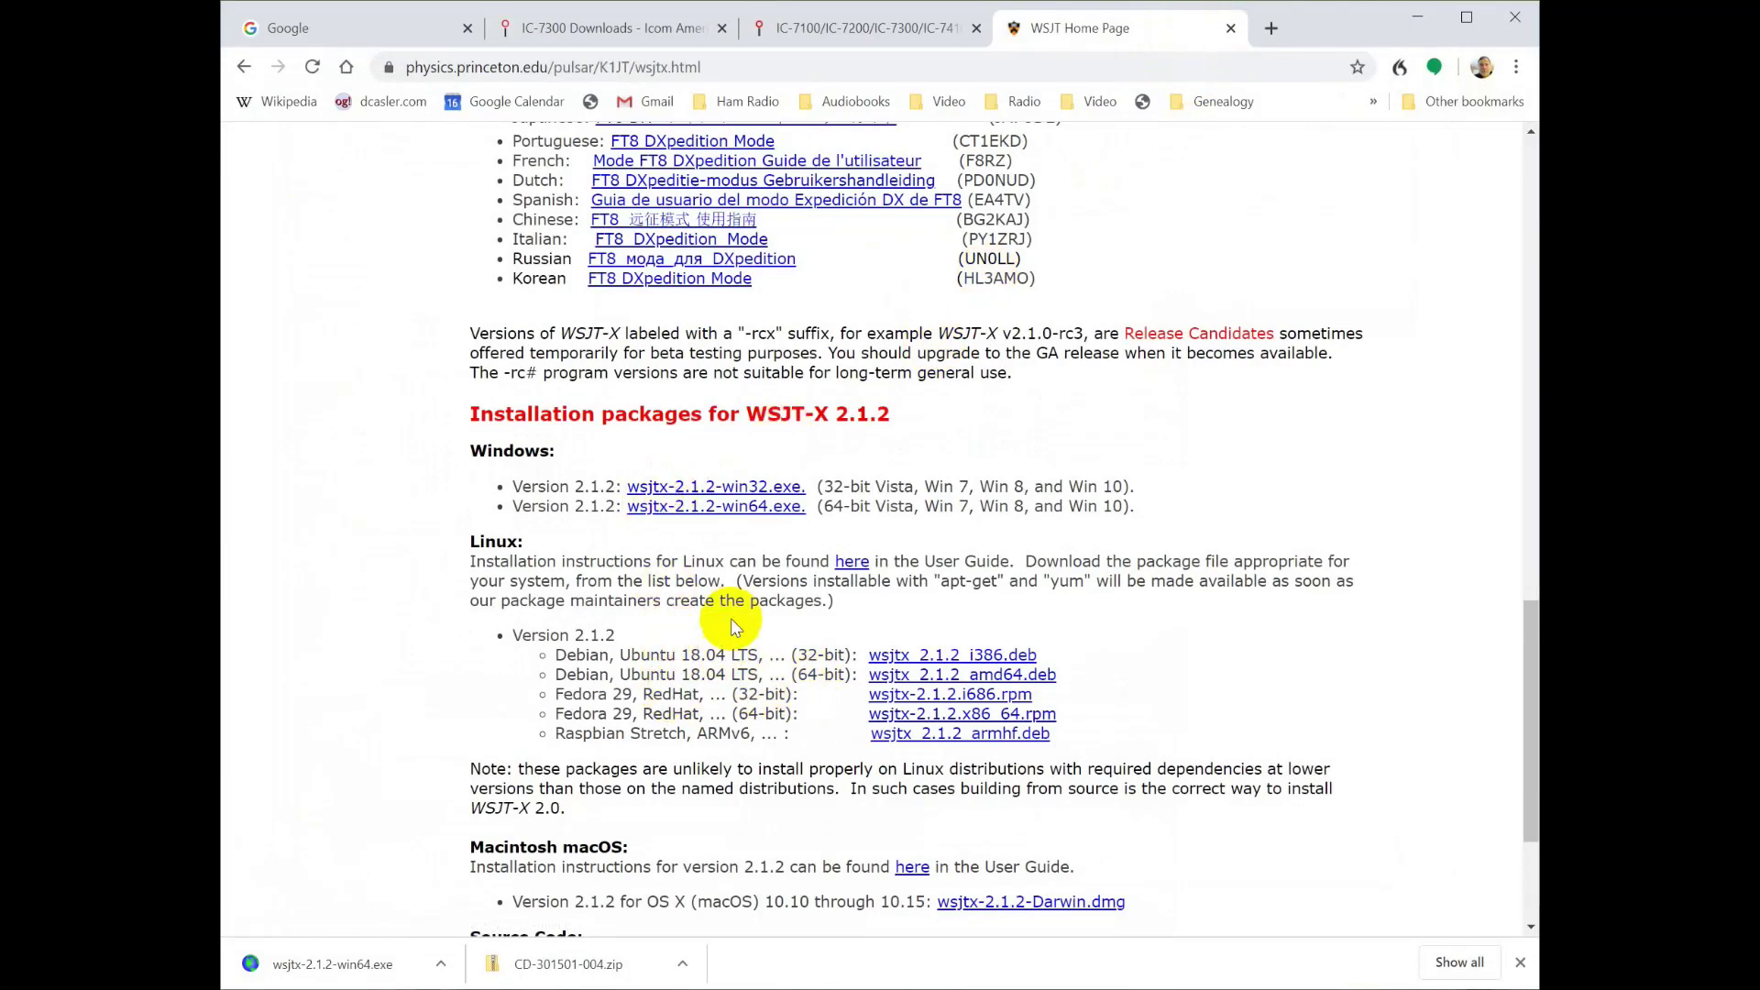
Step: In the browser, save the English v2.1.2 PDF user guide to the WSJT-X downloads folder and browse its introduction
{"action": "scroll", "coordinate": [733, 628], "scroll_direction": "up", "scroll_amount": 8}
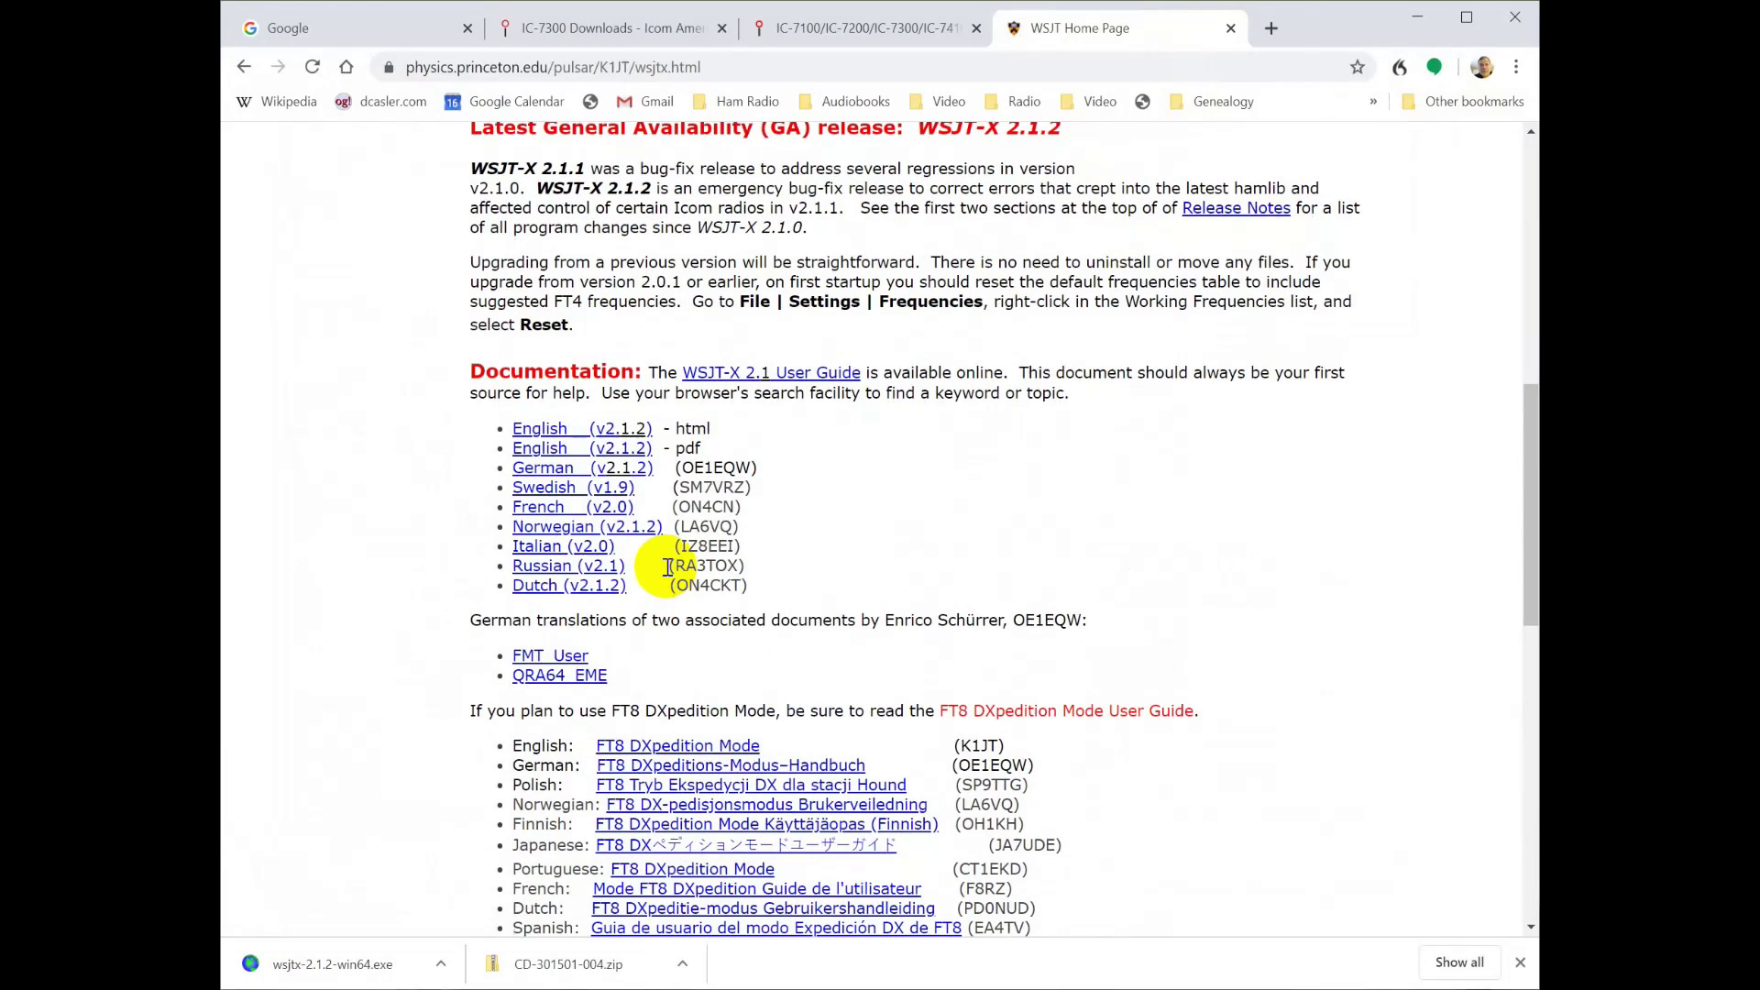
{"action": "scroll", "coordinate": [668, 567], "scroll_direction": "up", "scroll_amount": 1}
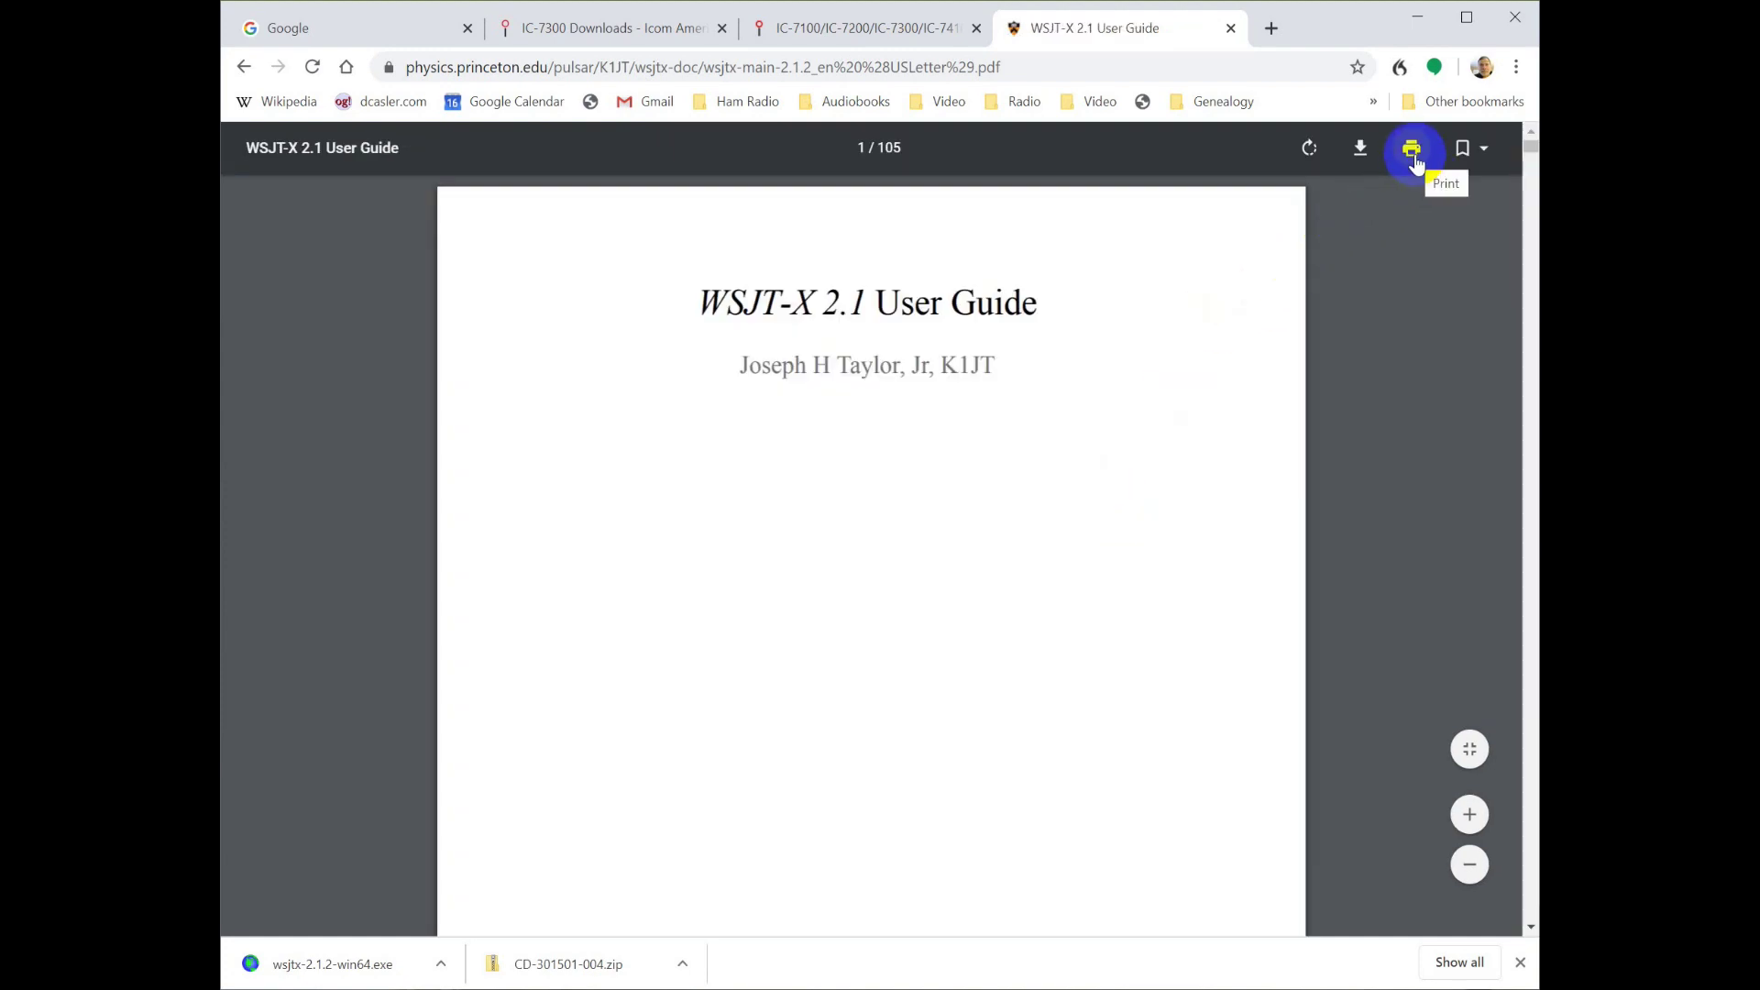
{"action": "left_click", "coordinate": [1360, 149]}
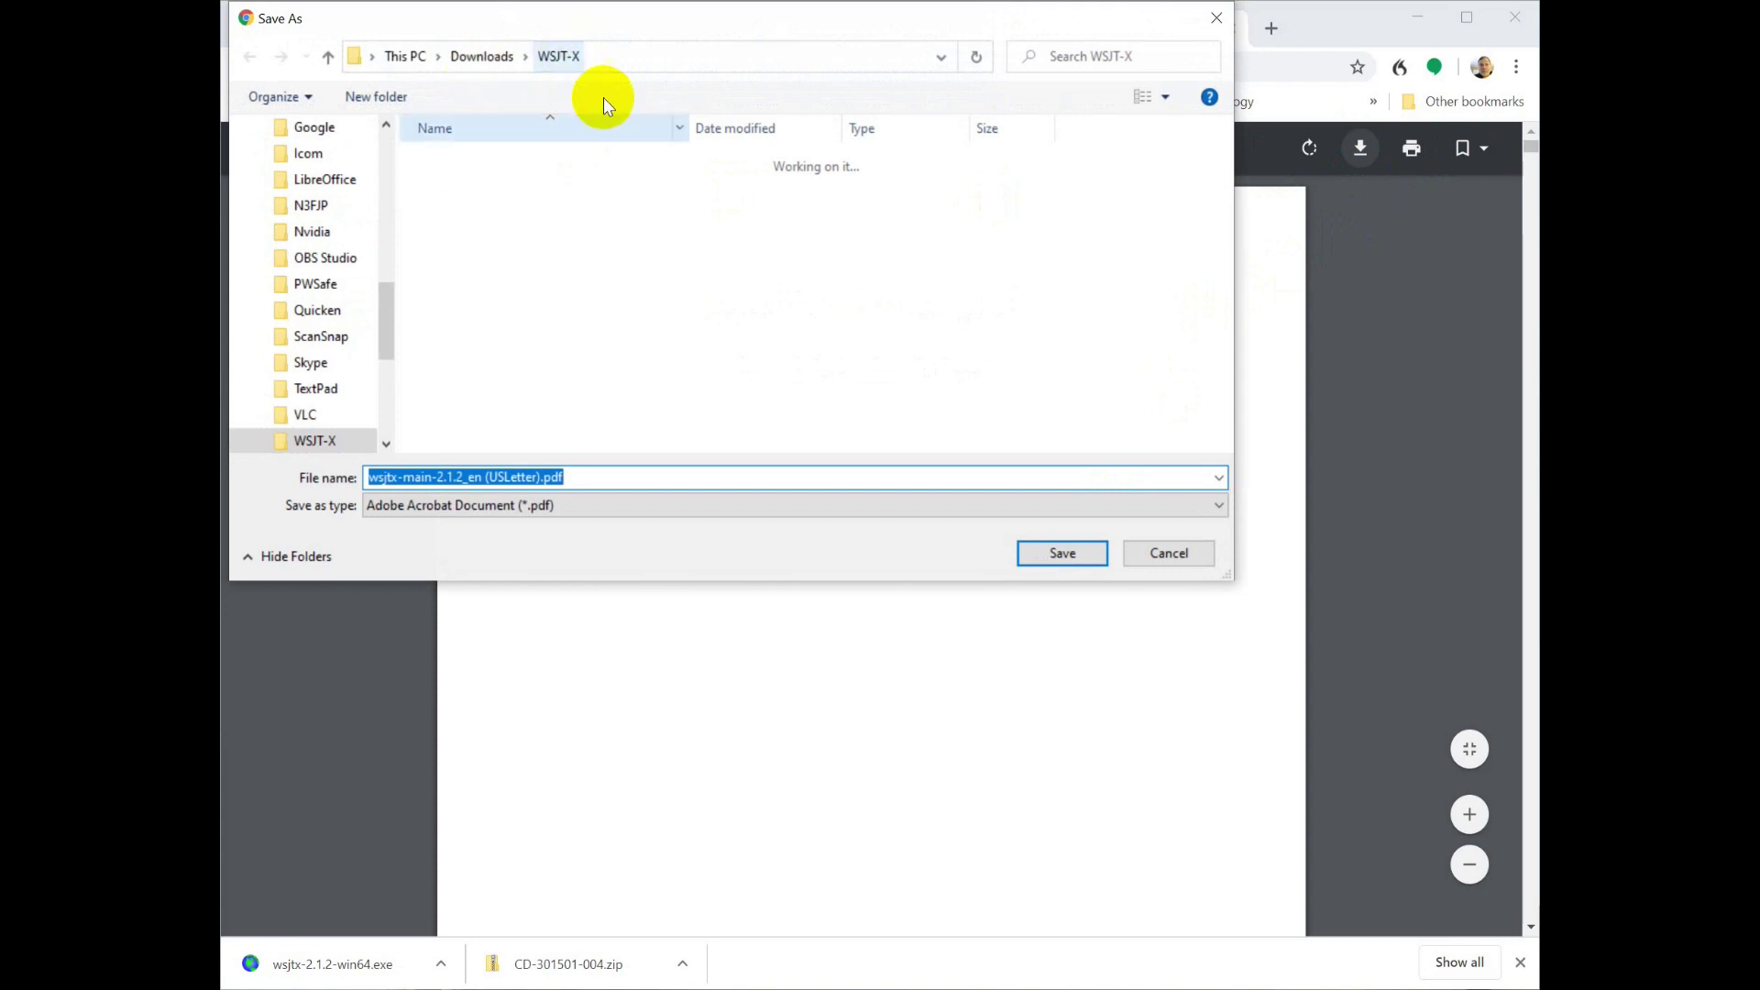
{"action": "left_click", "coordinate": [1062, 552]}
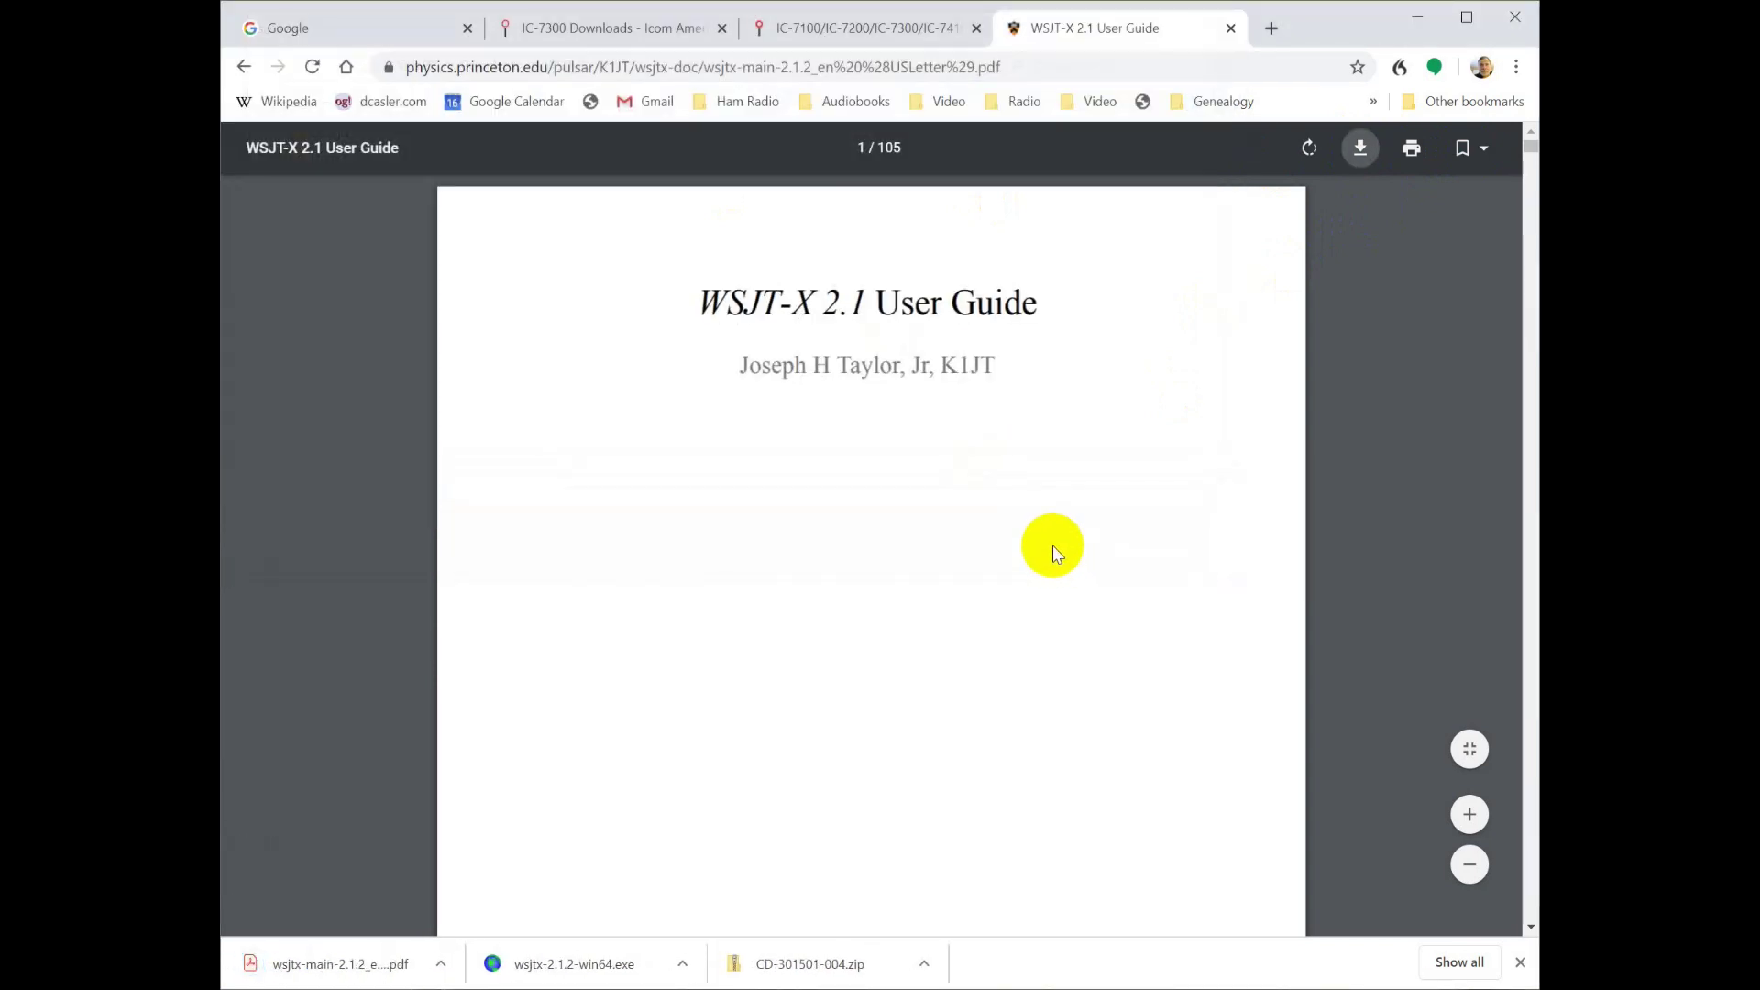
{"action": "scroll", "coordinate": [1045, 487], "scroll_direction": "down", "scroll_amount": 3}
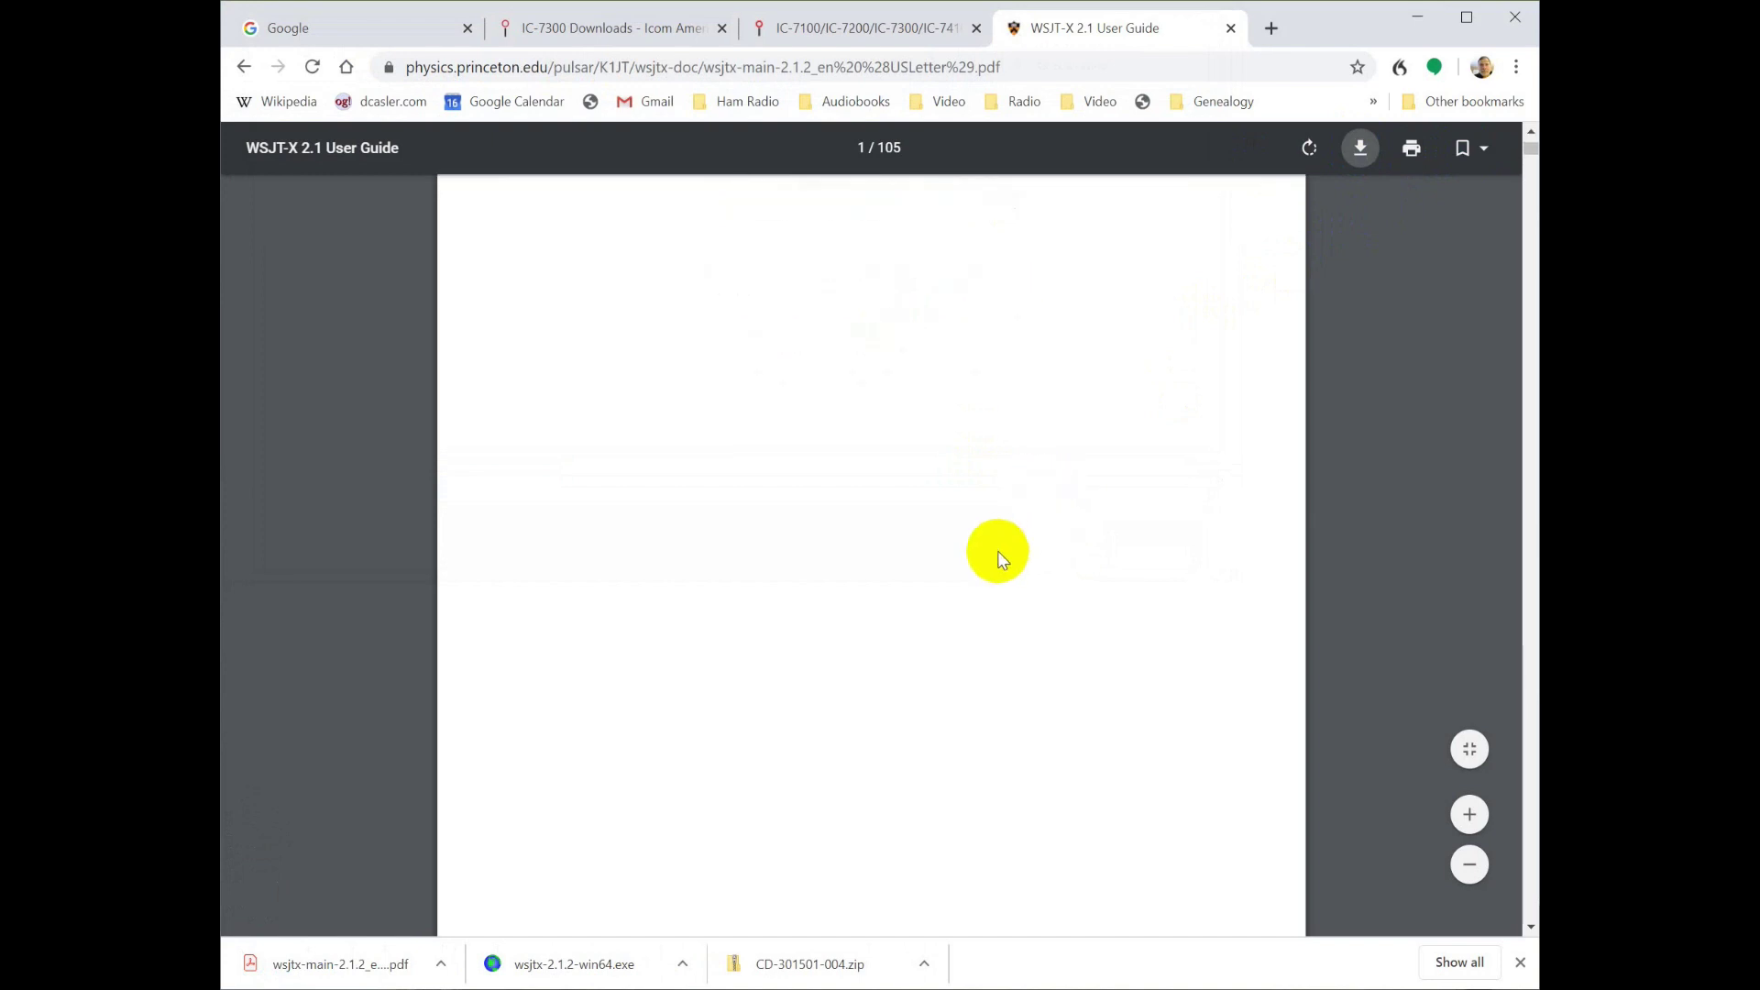
{"action": "scroll", "coordinate": [999, 555], "scroll_direction": "down", "scroll_amount": 10}
{"action": "scroll", "coordinate": [990, 605], "scroll_direction": "down", "scroll_amount": 4}
{"action": "scroll", "coordinate": [950, 585], "scroll_direction": "up", "scroll_amount": 3}
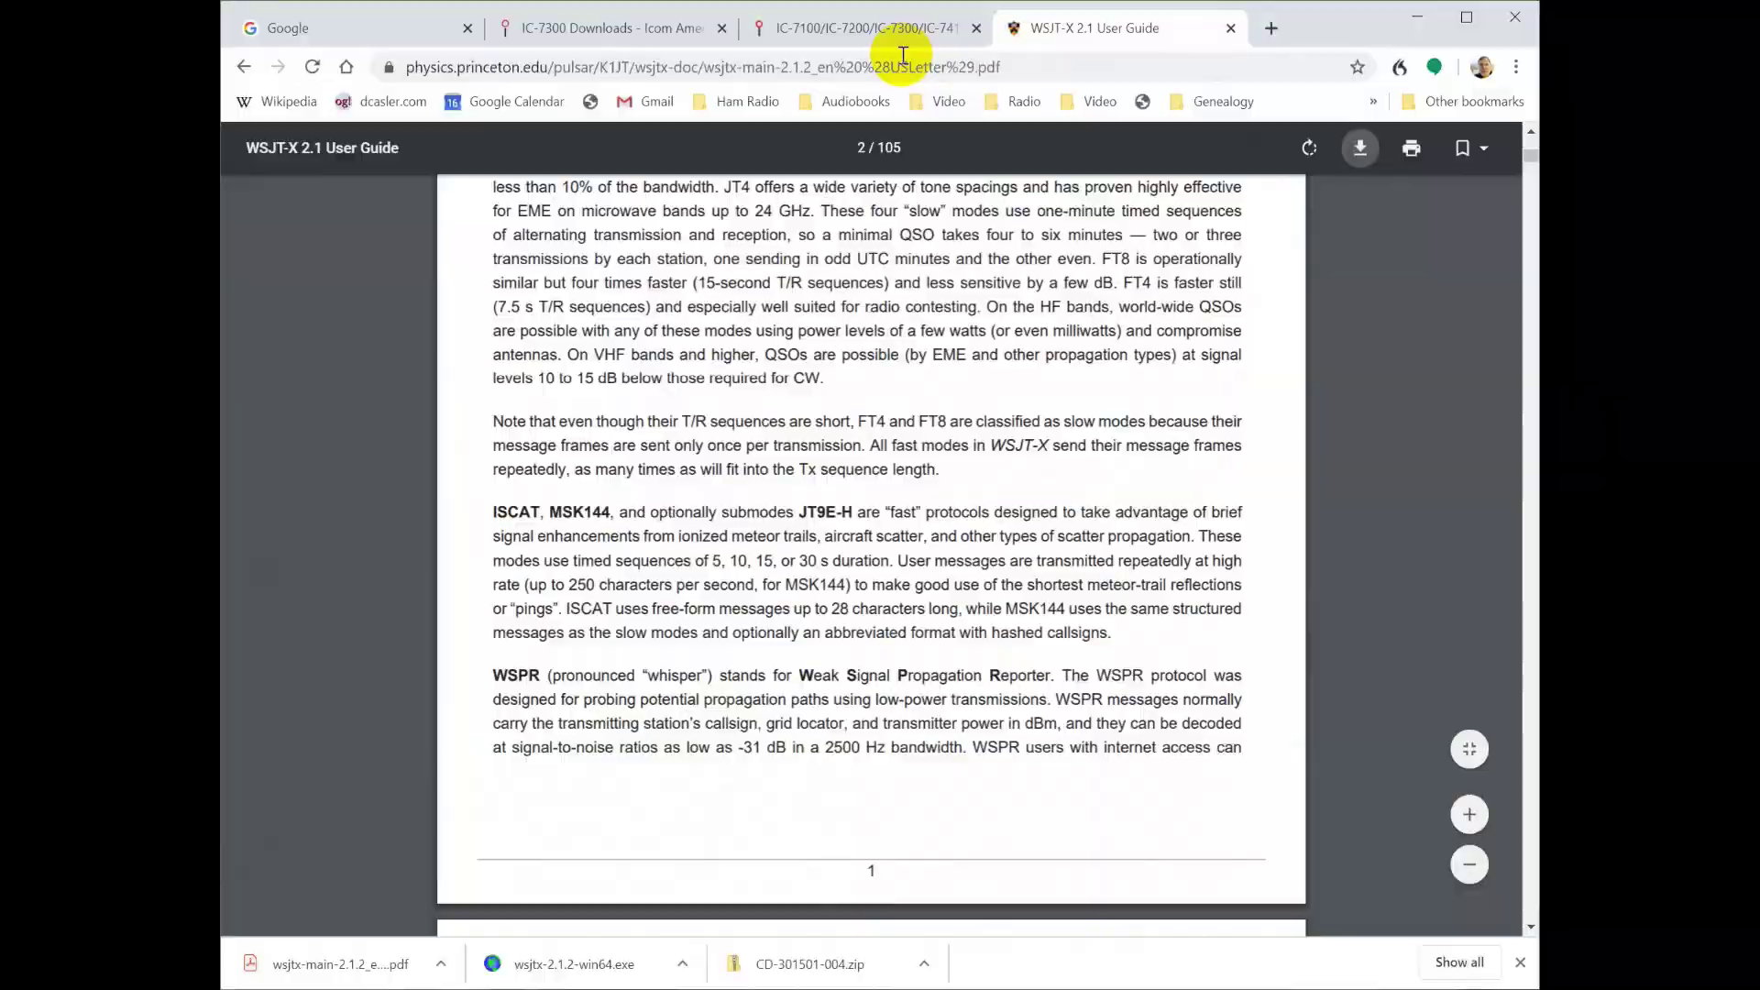